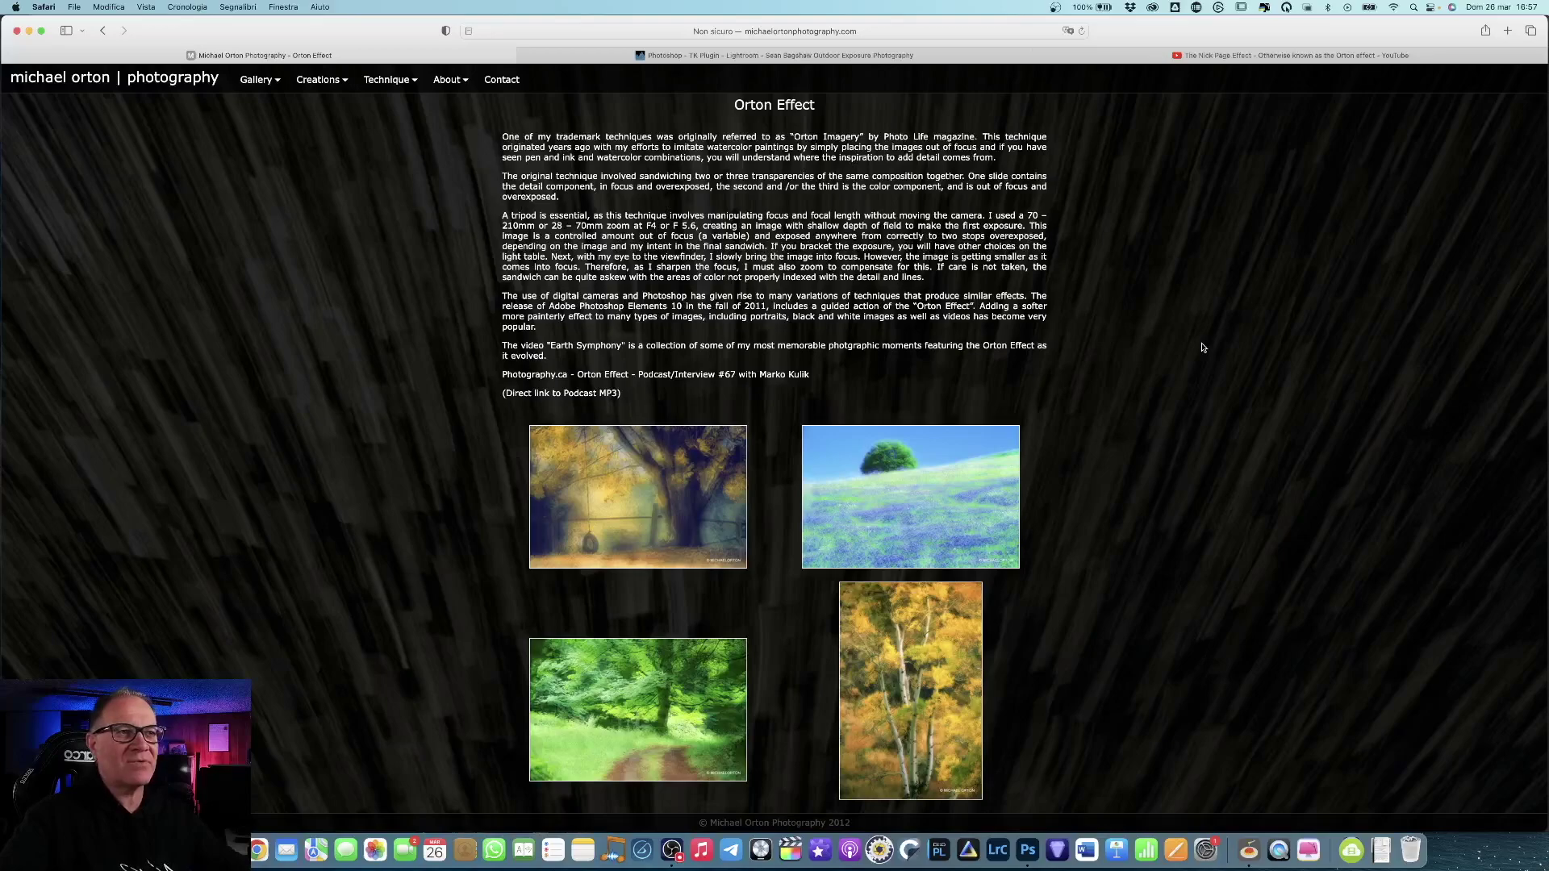
- Browse from the Orton Effect article on Michael Orton's site to its Creations menu
click(1199, 346)
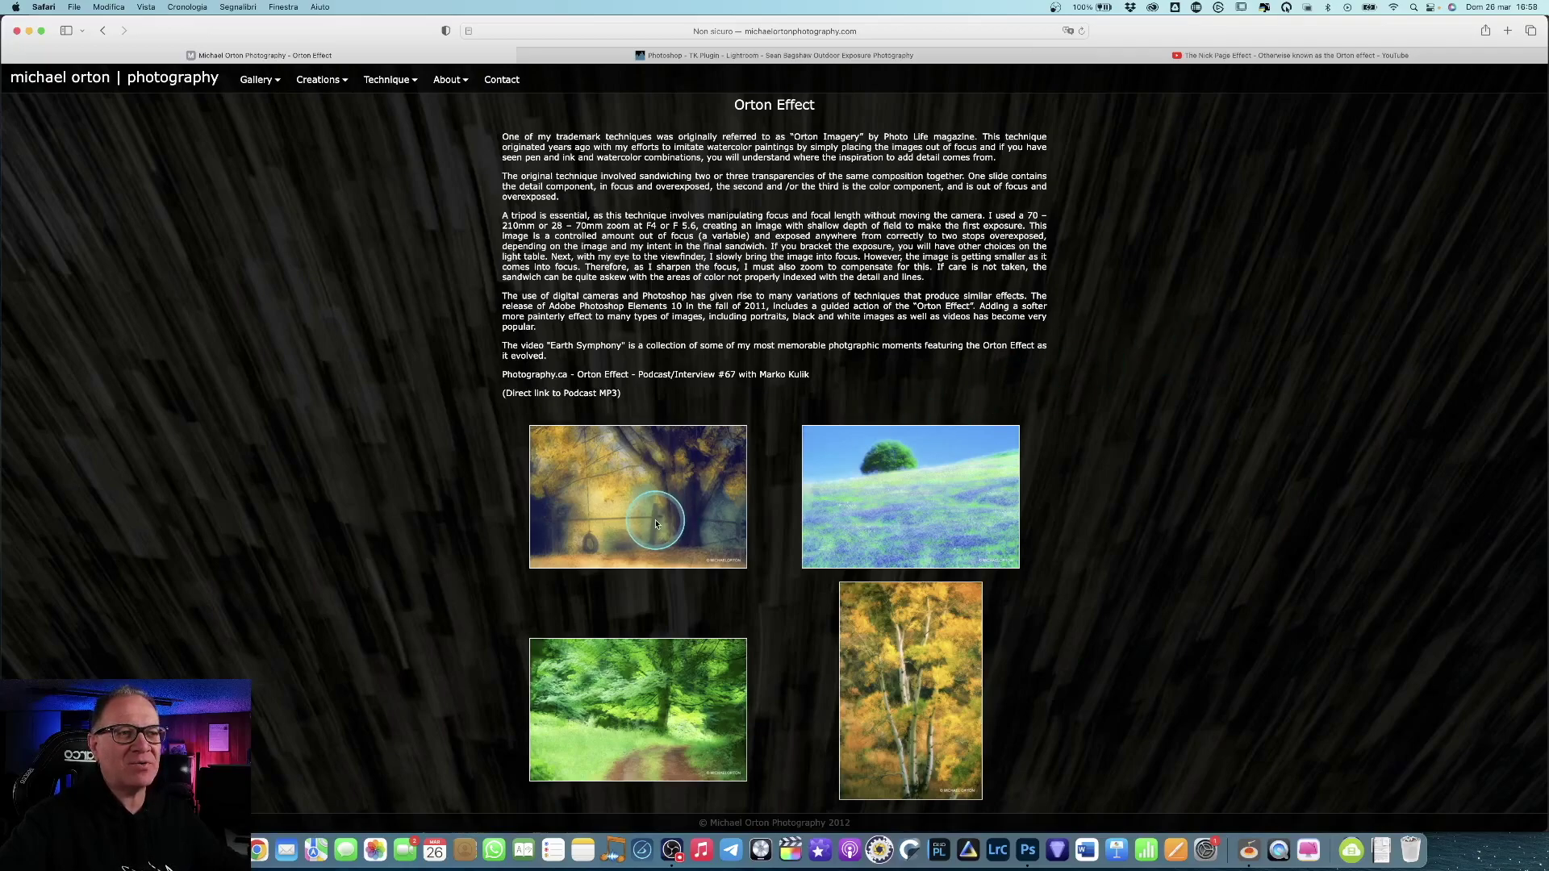
click(1126, 483)
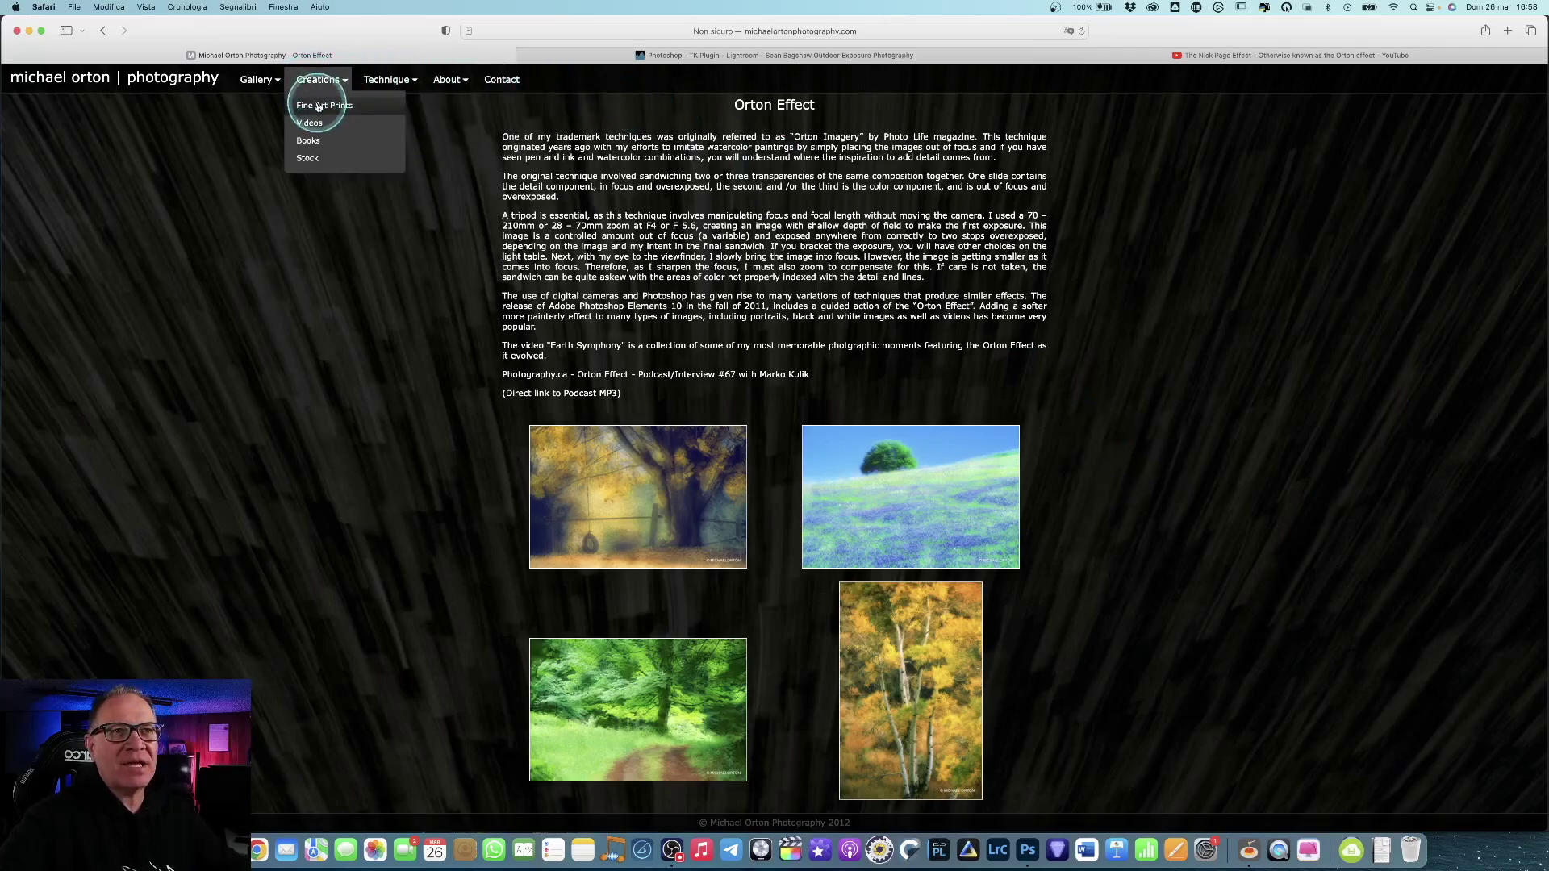
click(320, 109)
- Go to the Fine Art Prints page and scroll down its print pricing information
click(327, 103)
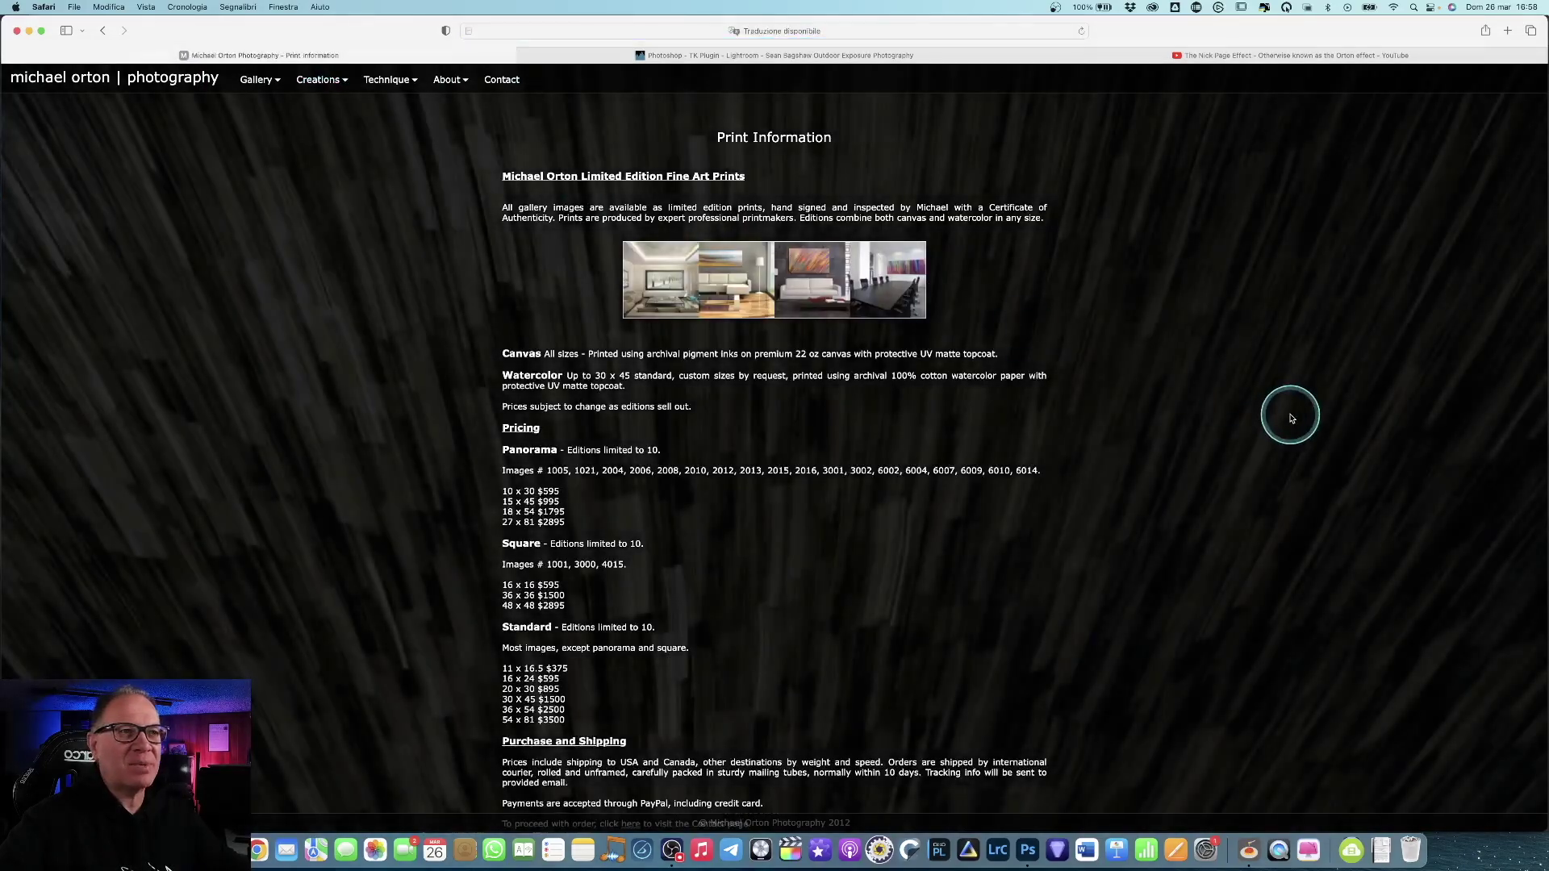
scroll(1129, 415, down, 1)
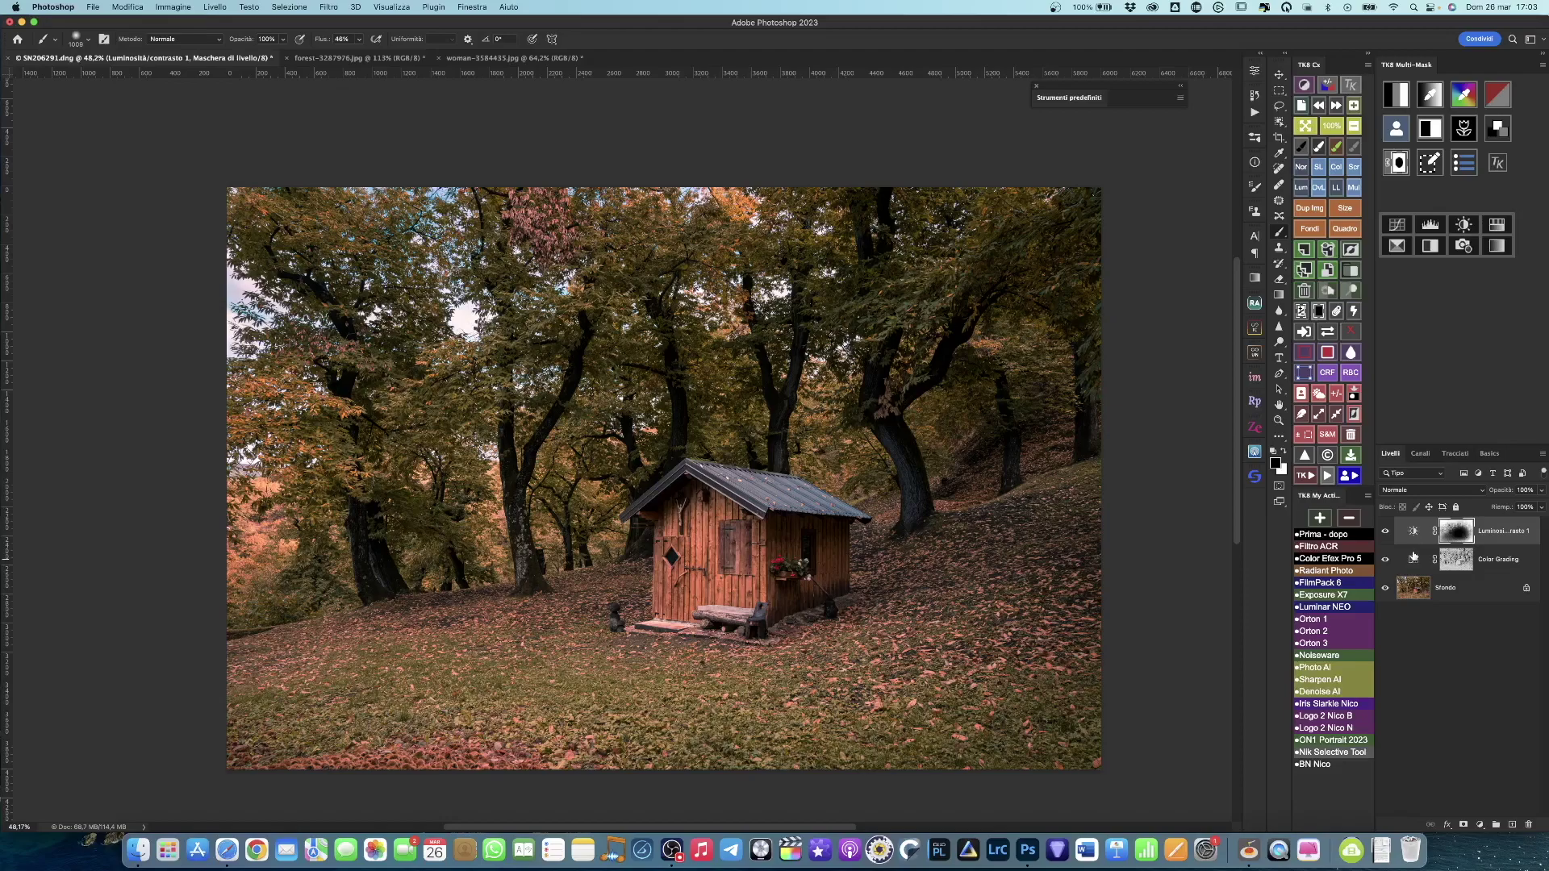
- Stamp all visible layers into a new Livello 1 above the top Brightness/Contrast layer
click(1414, 535)
click(1413, 537)
key(ctrl+alt+shift+e)
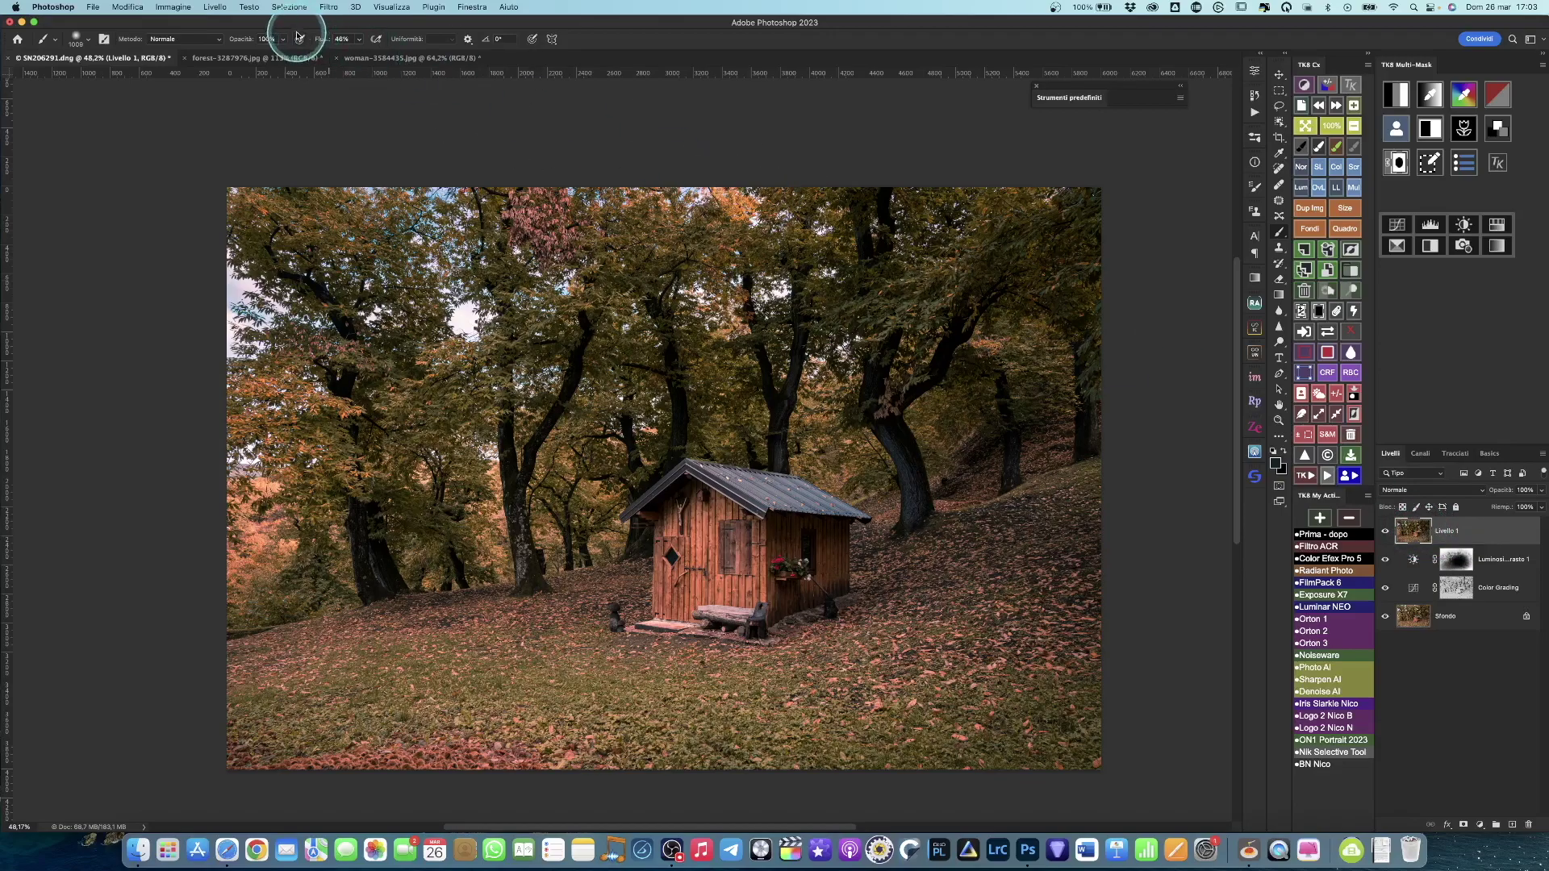
- Apply a 30-pixel Gaussian Blur (Controllo sfocatura) to Livello 1
click(328, 8)
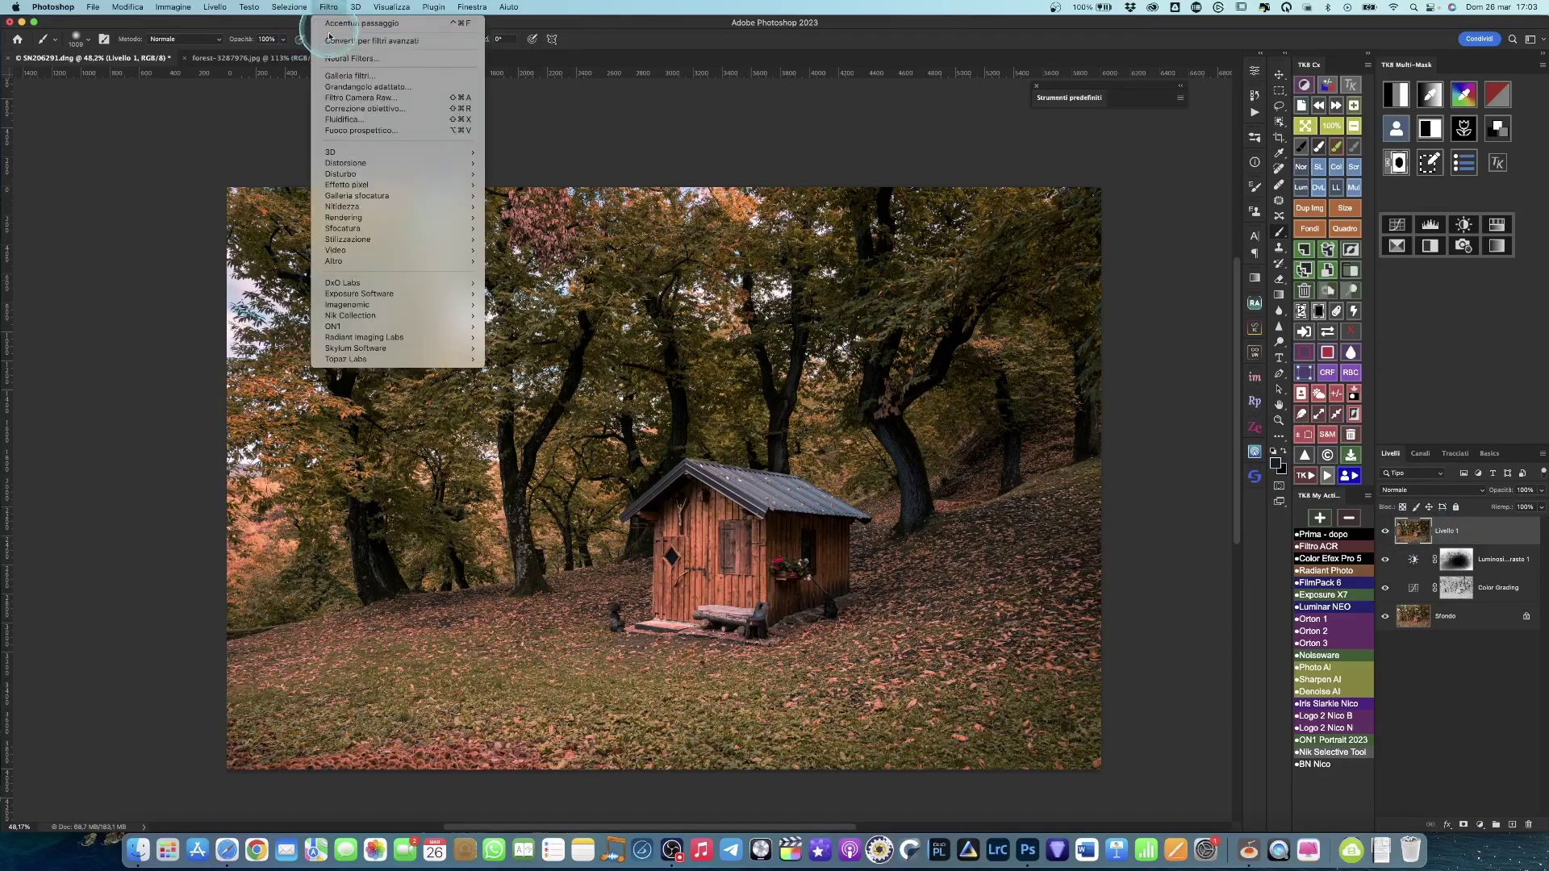
mouse_move(363, 228)
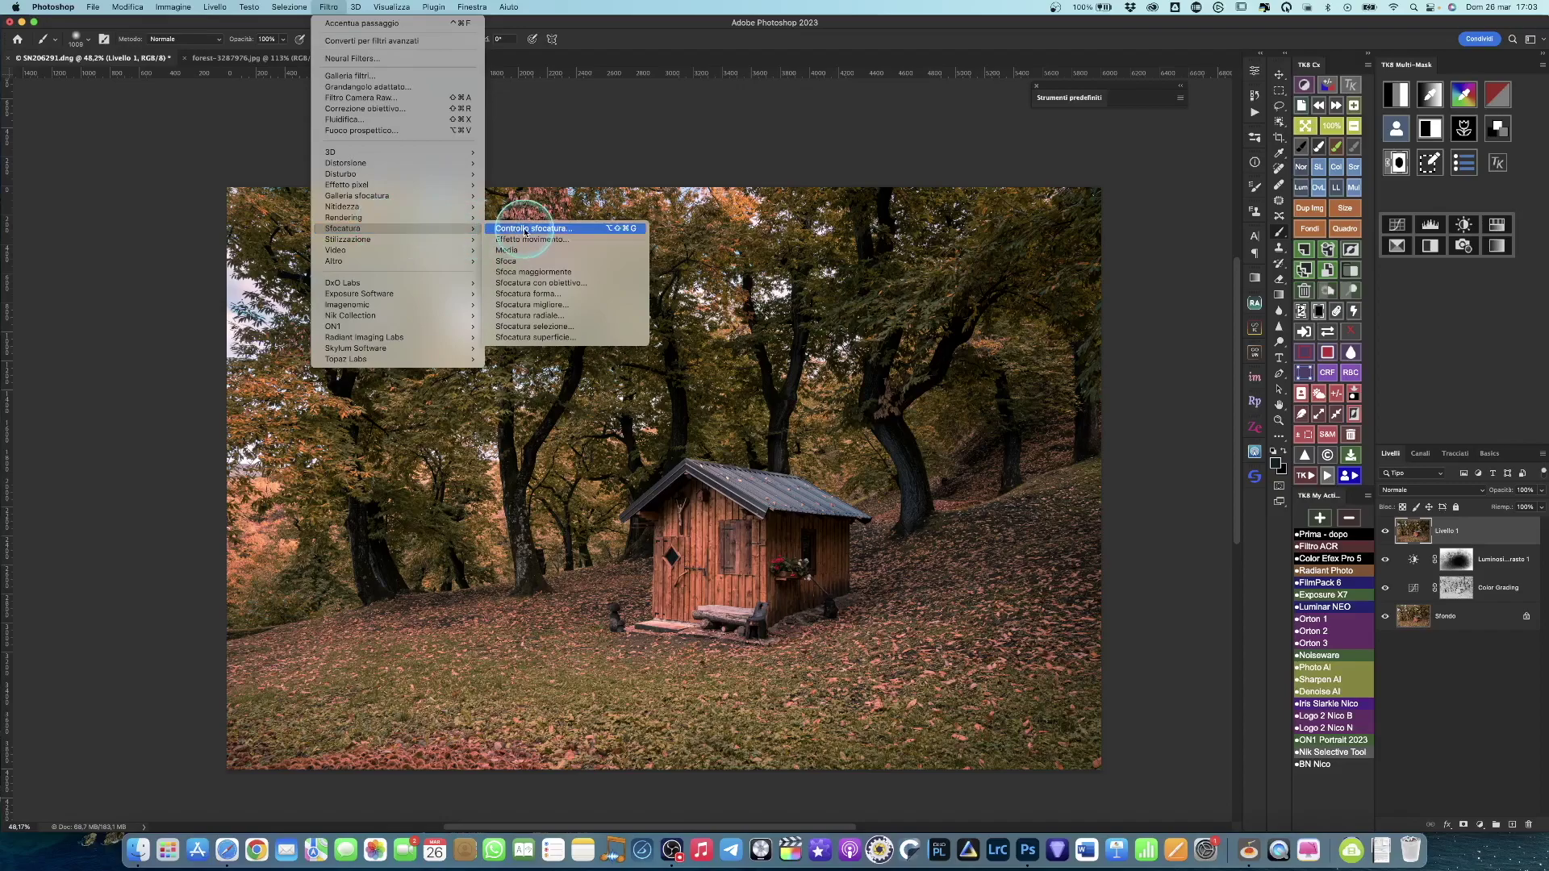
click(522, 228)
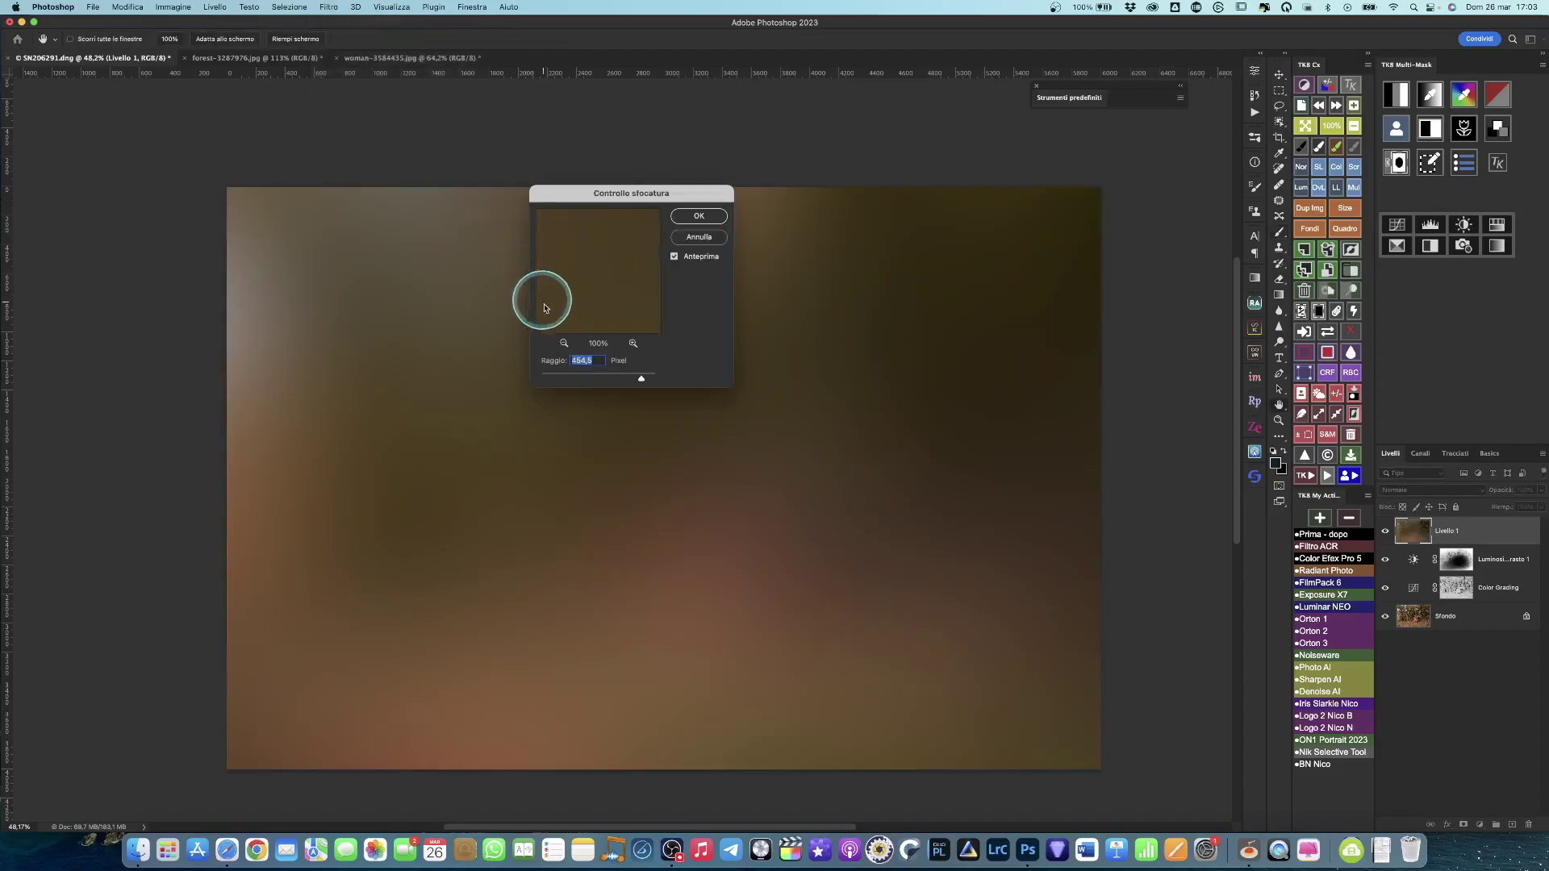
drag(641, 381, 594, 373)
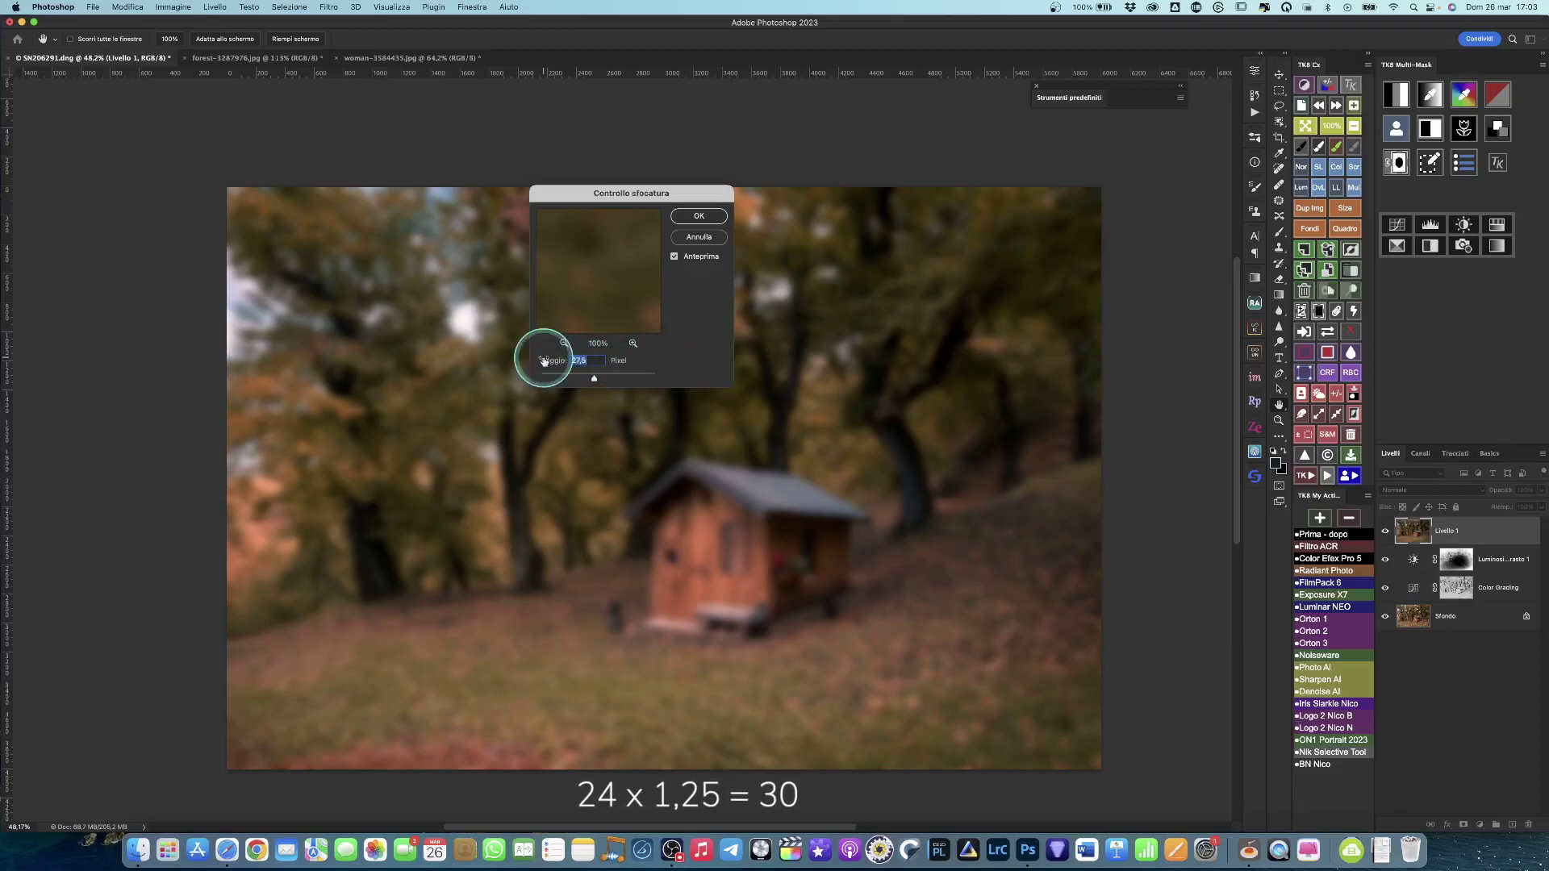
text(30)
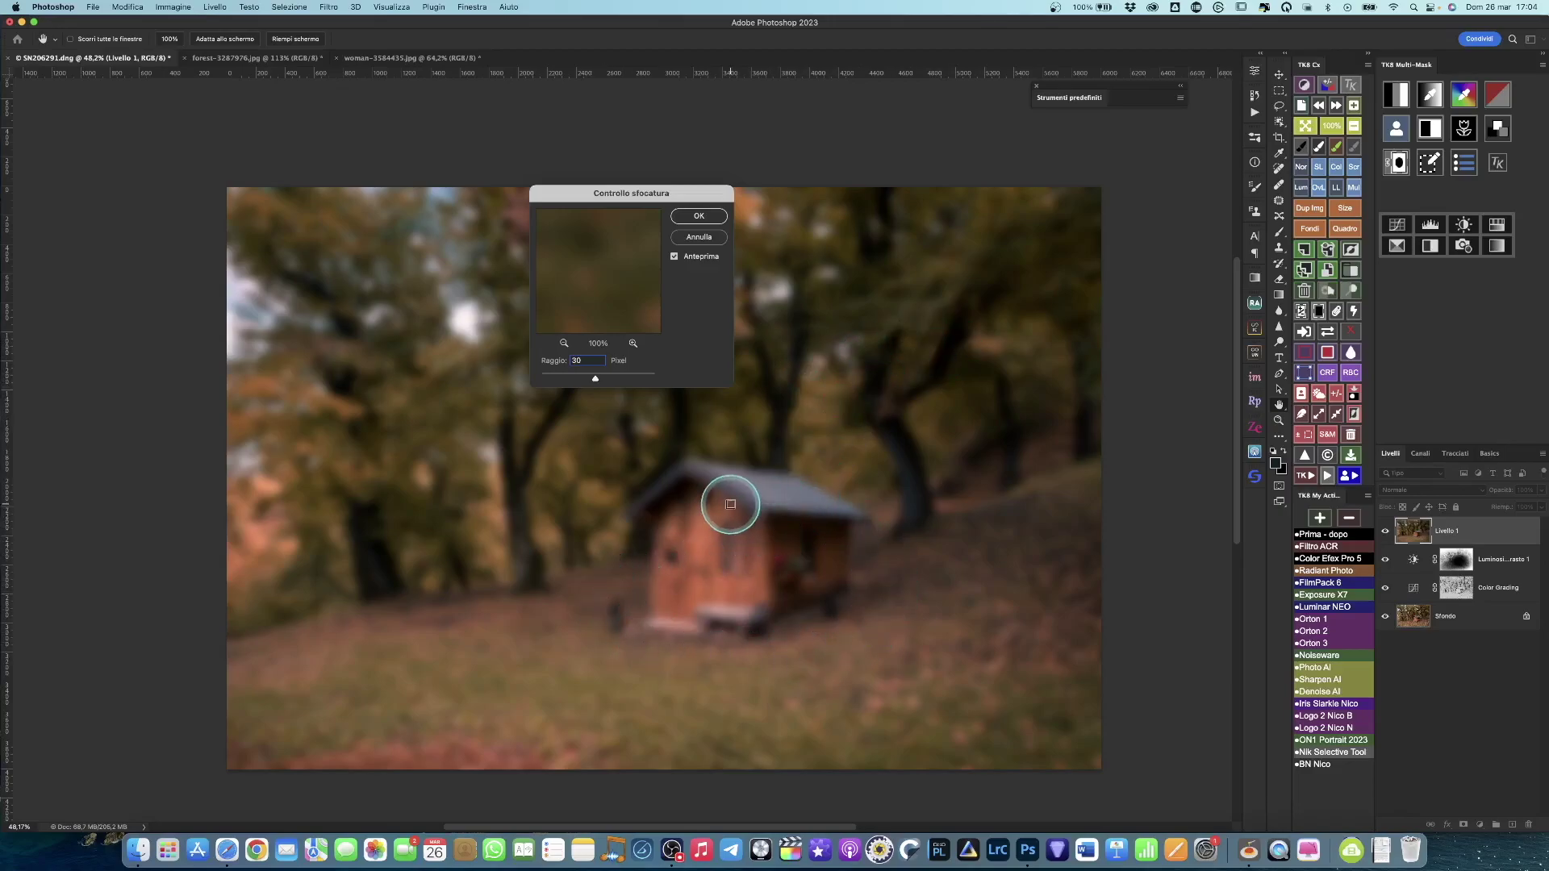
click(700, 216)
key(b)
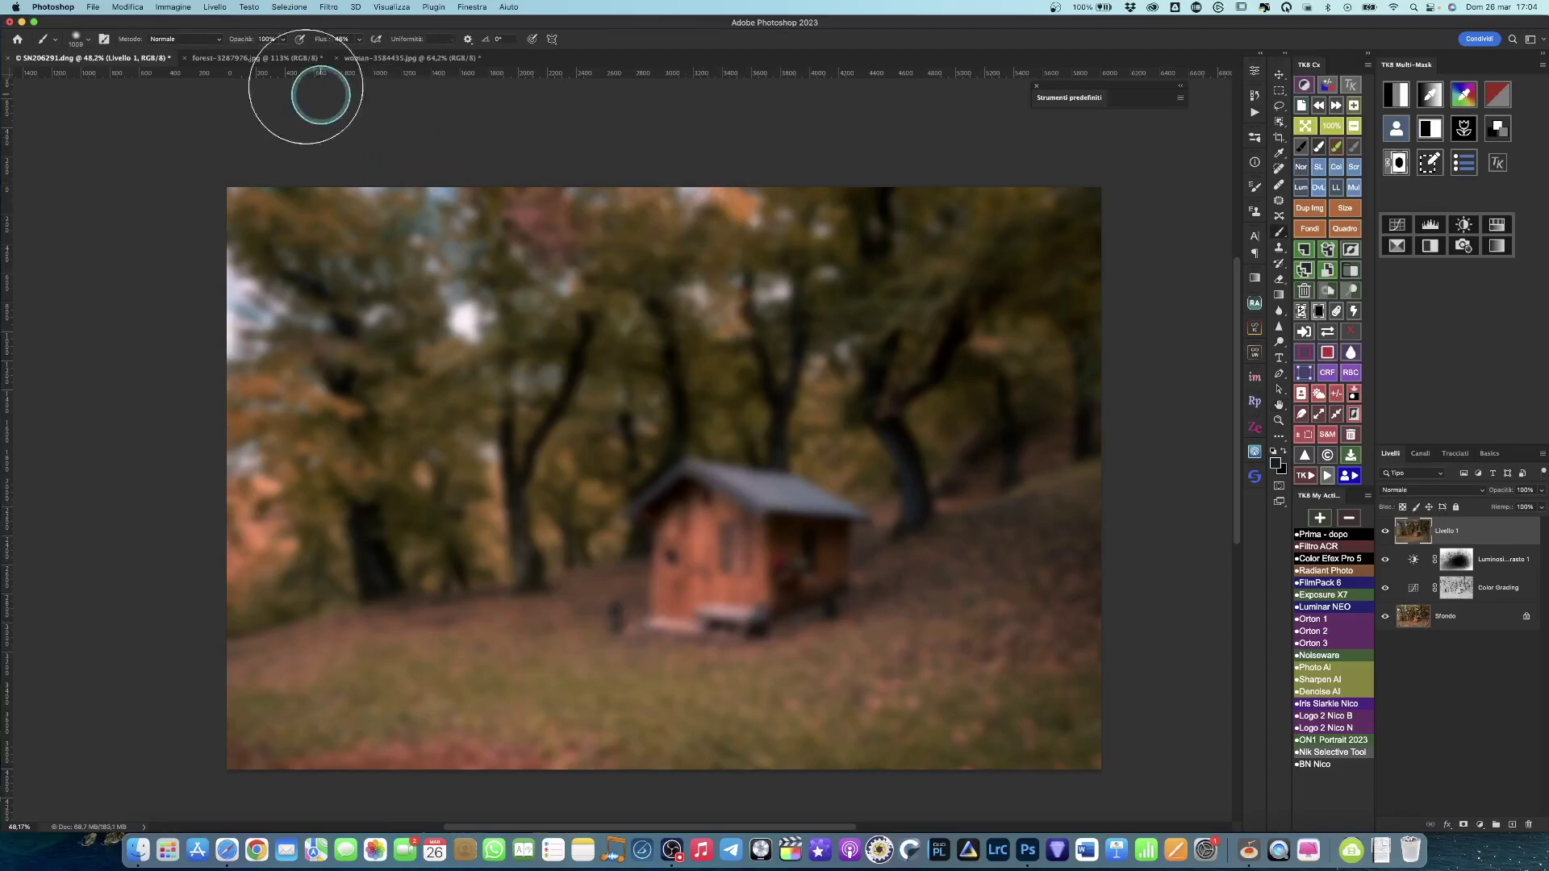
- Apply Brightness/Contrast to the blurred layer with Contrast 100 and raised brightness
click(173, 8)
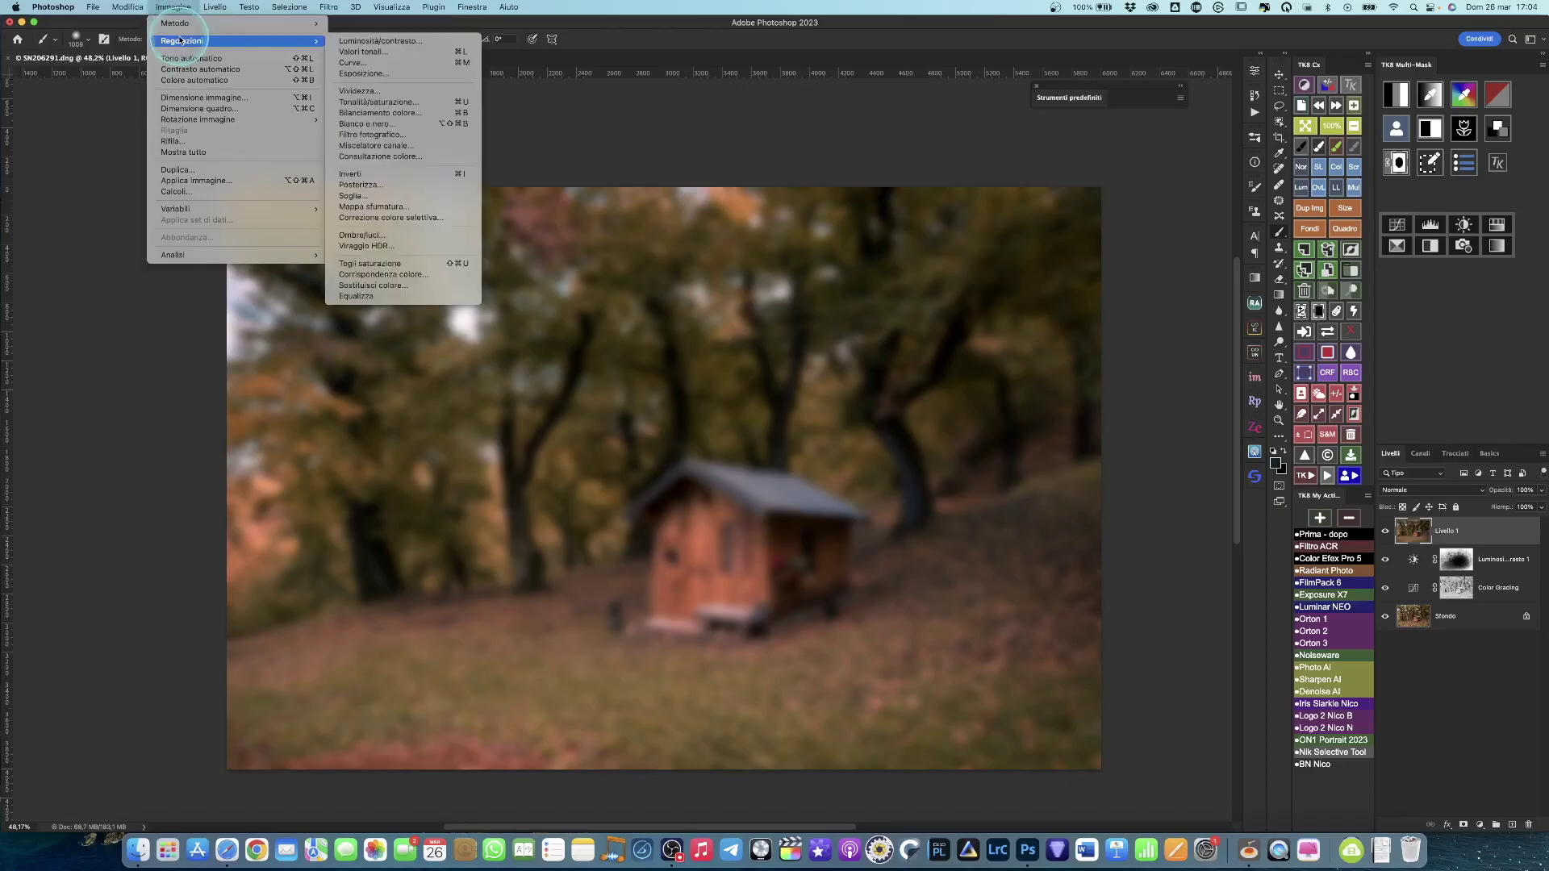
mouse_move(182, 40)
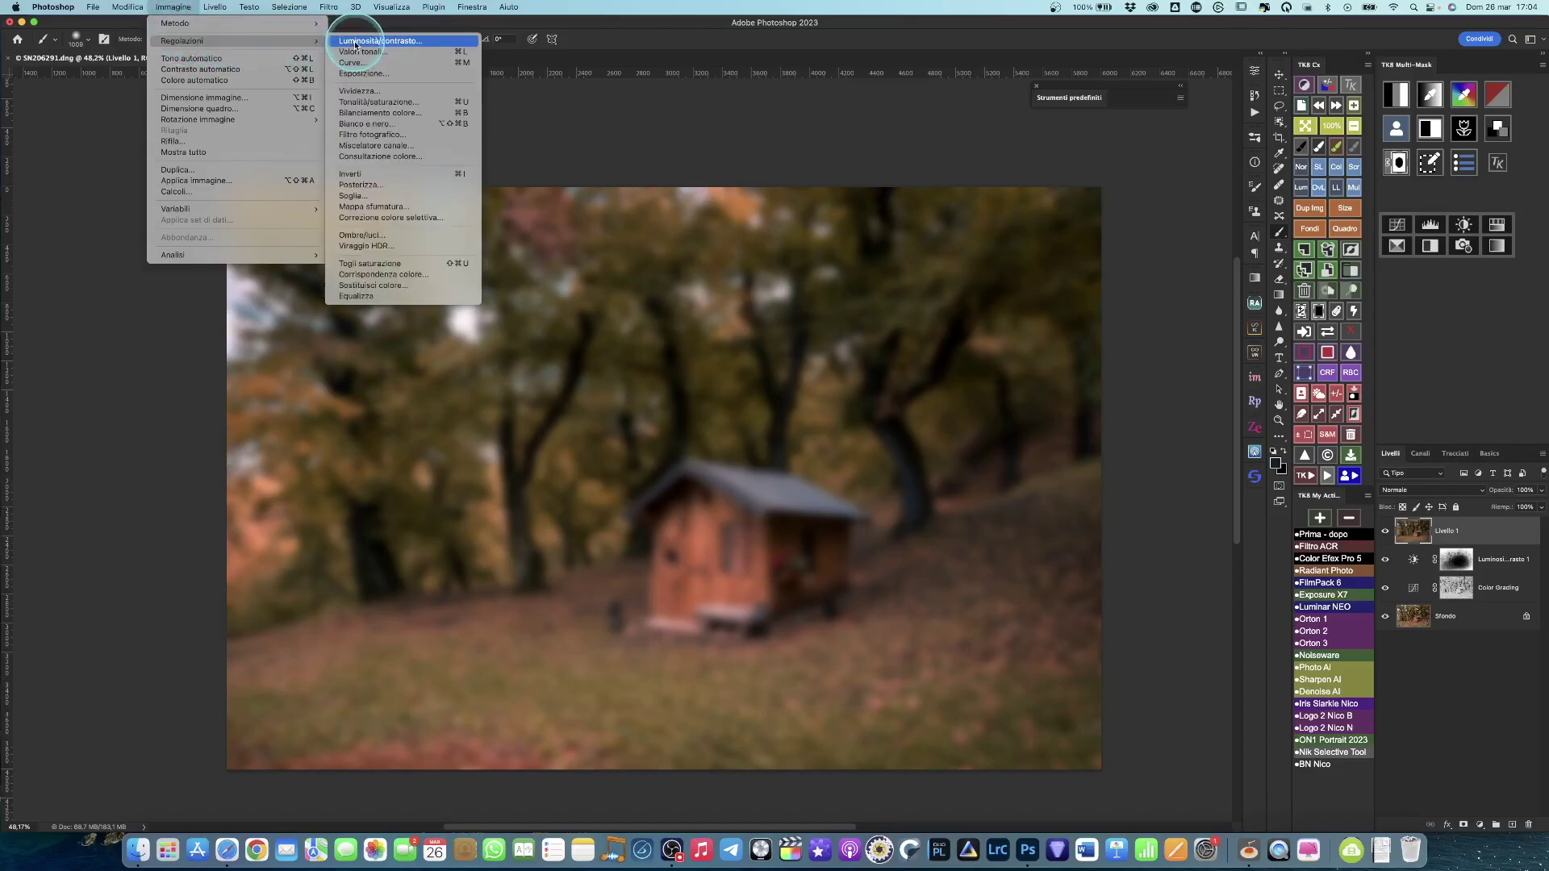
click(355, 43)
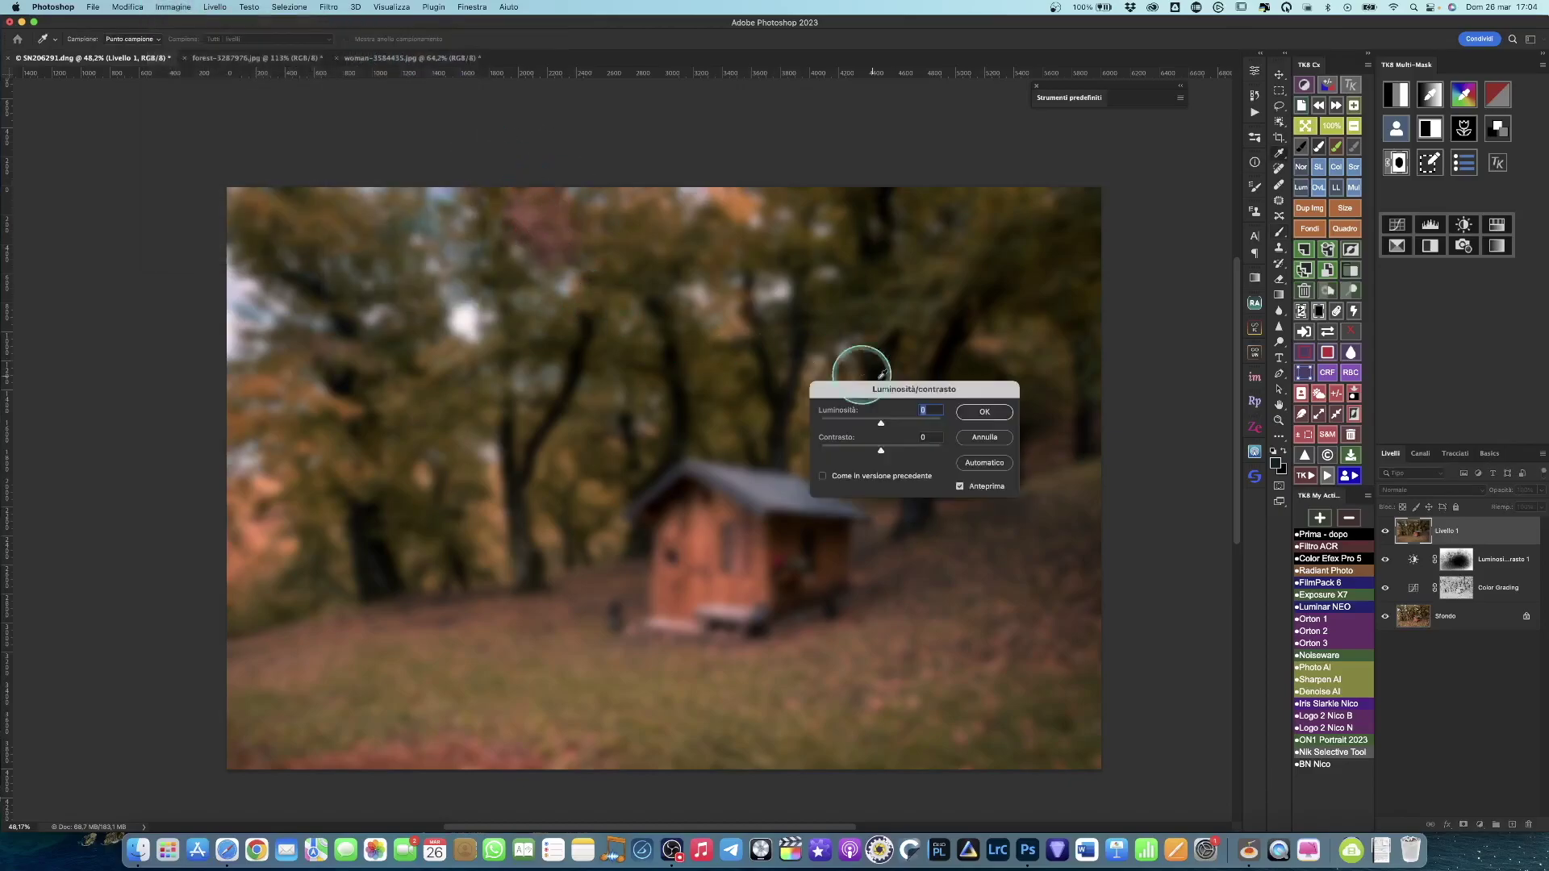
drag(879, 385, 700, 295)
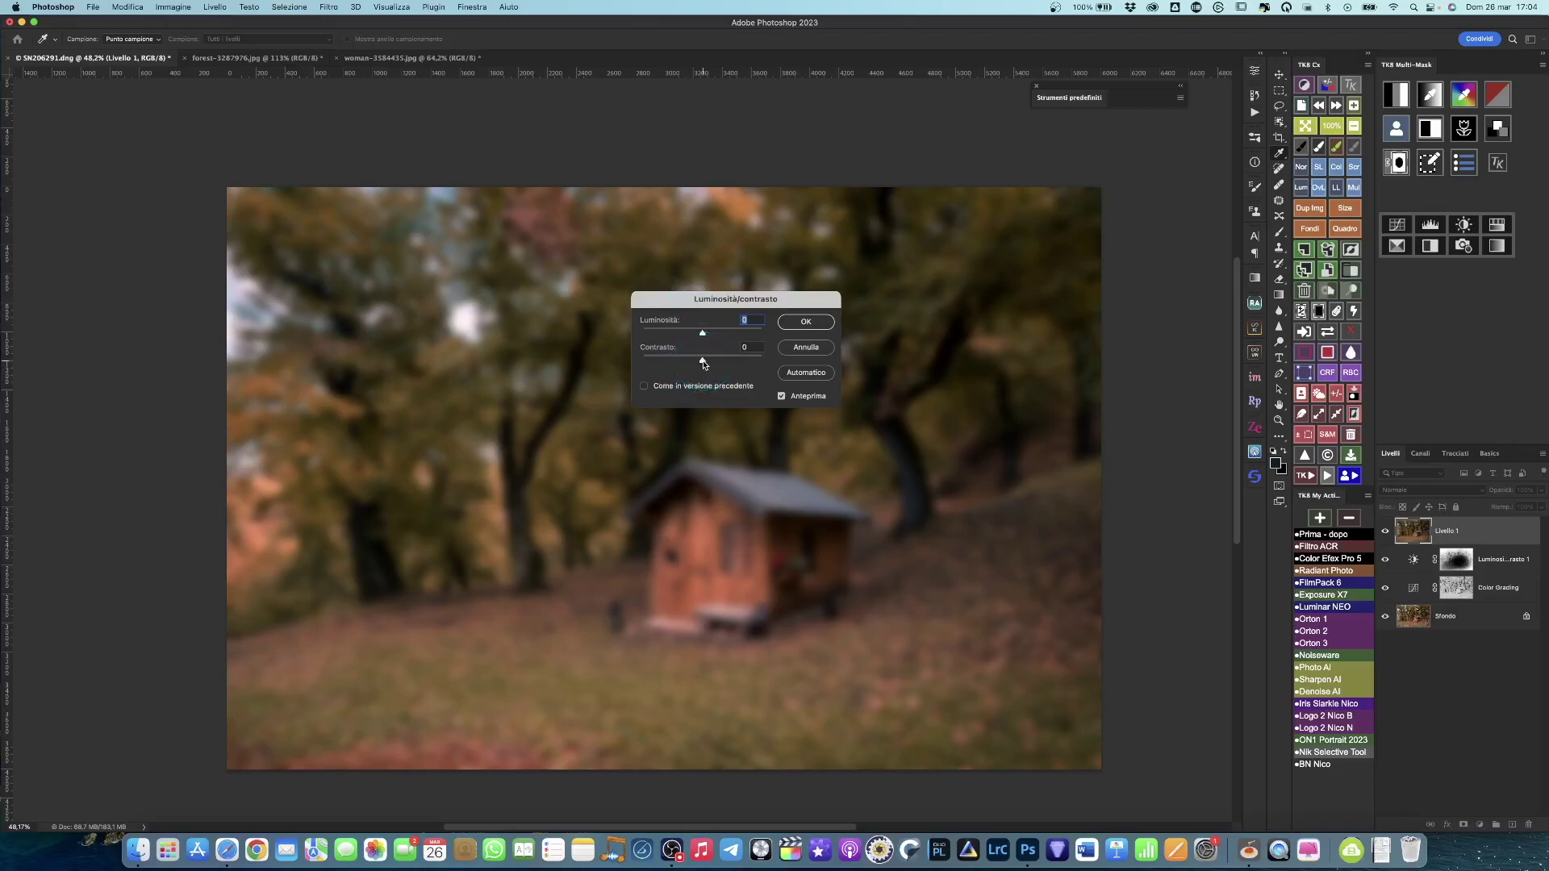
drag(703, 363, 777, 366)
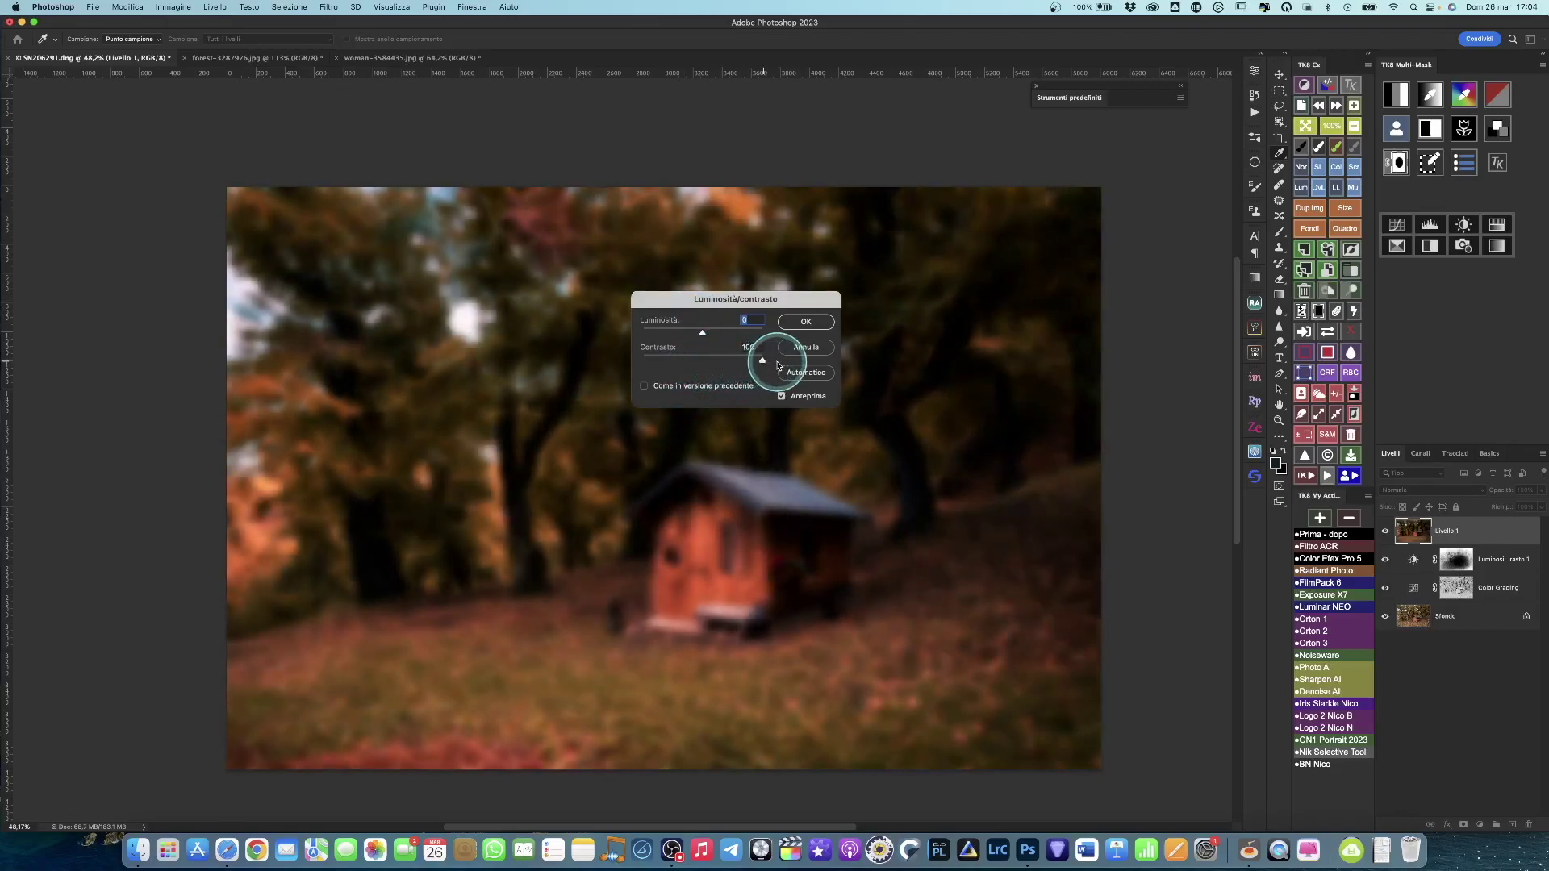
drag(703, 333, 727, 336)
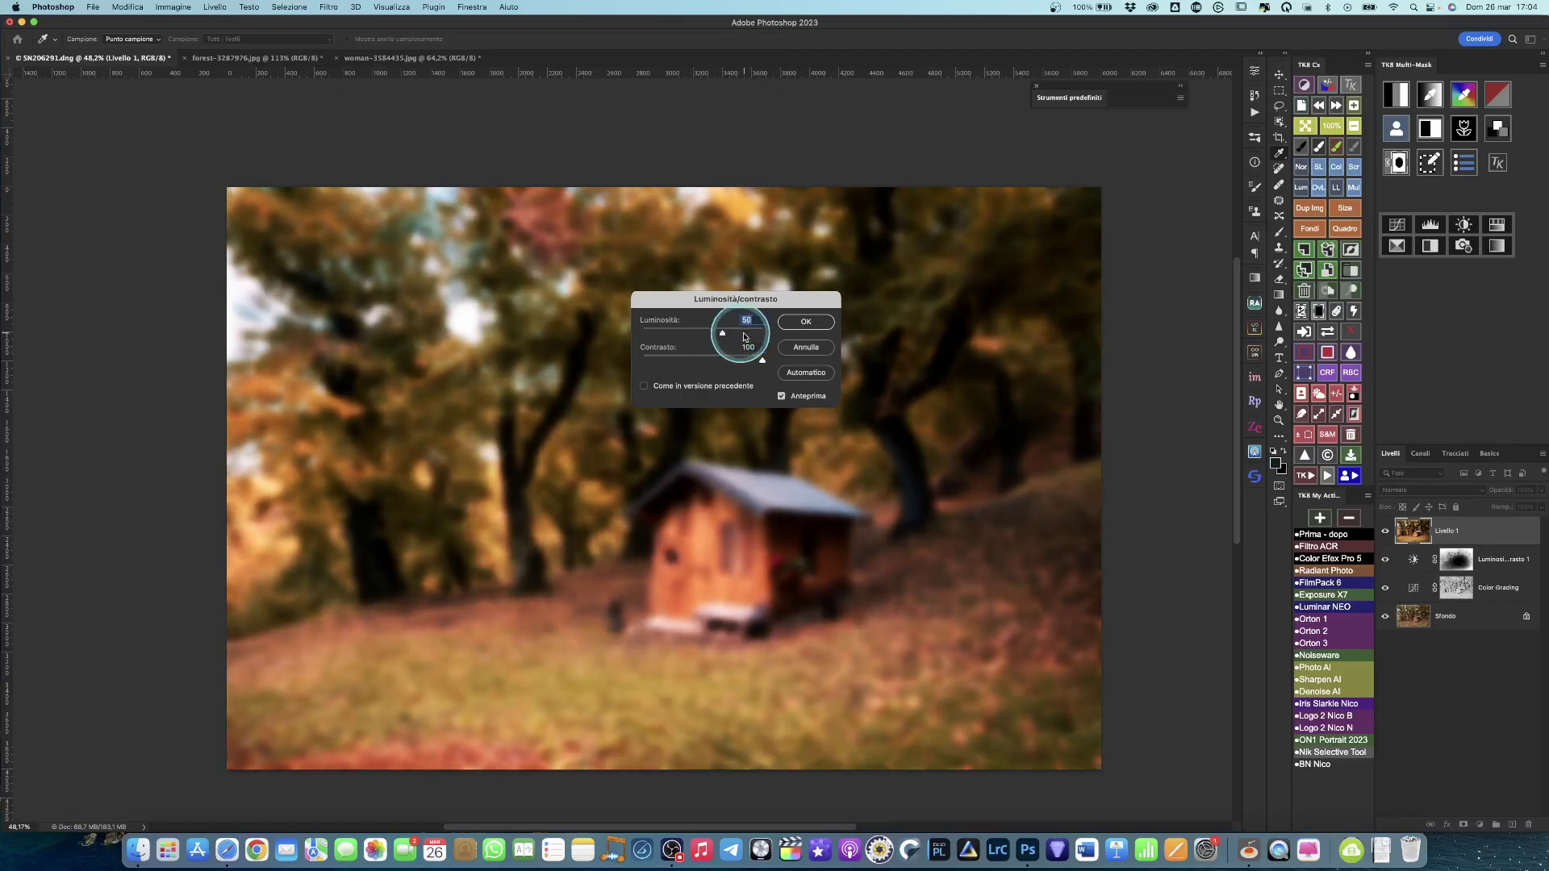
click(807, 326)
key(b)
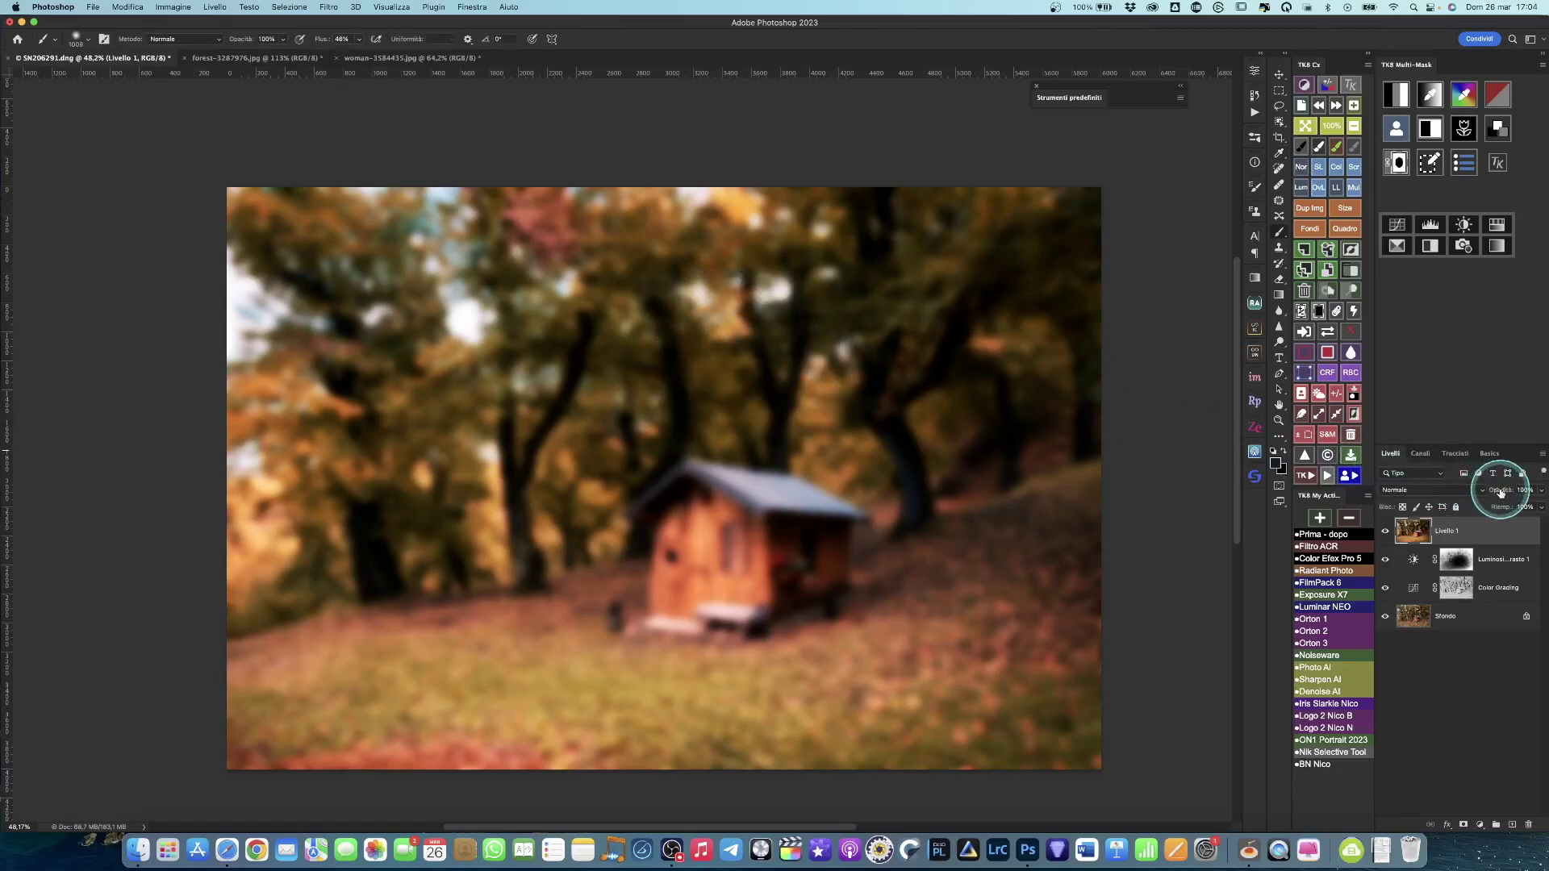
- Lower Livello 1's opacity to about 24% and toggle its visibility to compare the glow
drag(1501, 493, 1371, 491)
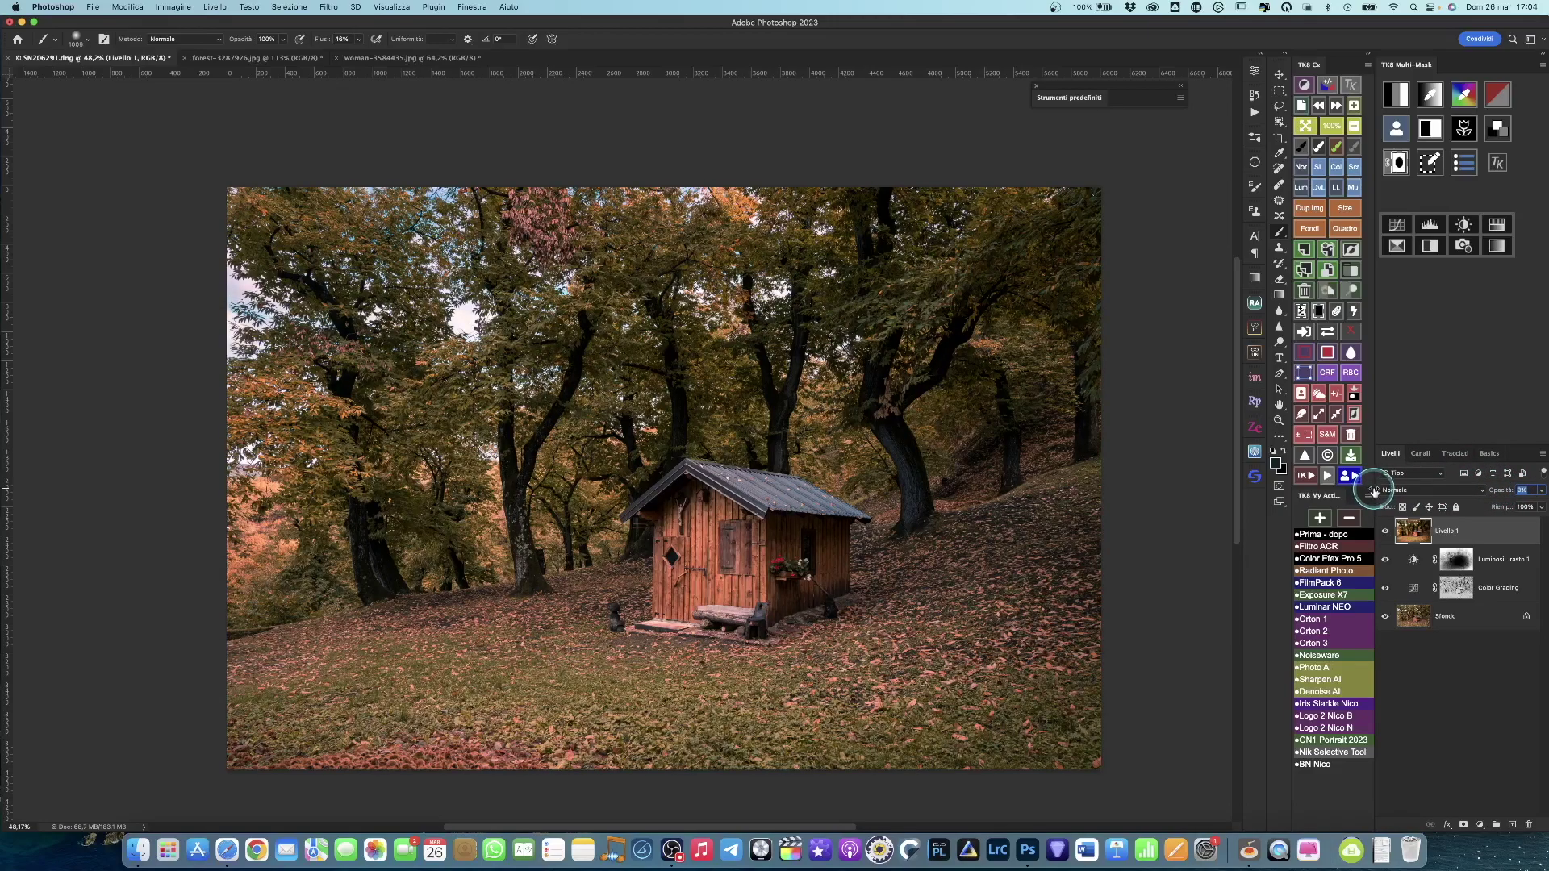
drag(1379, 494, 1383, 494)
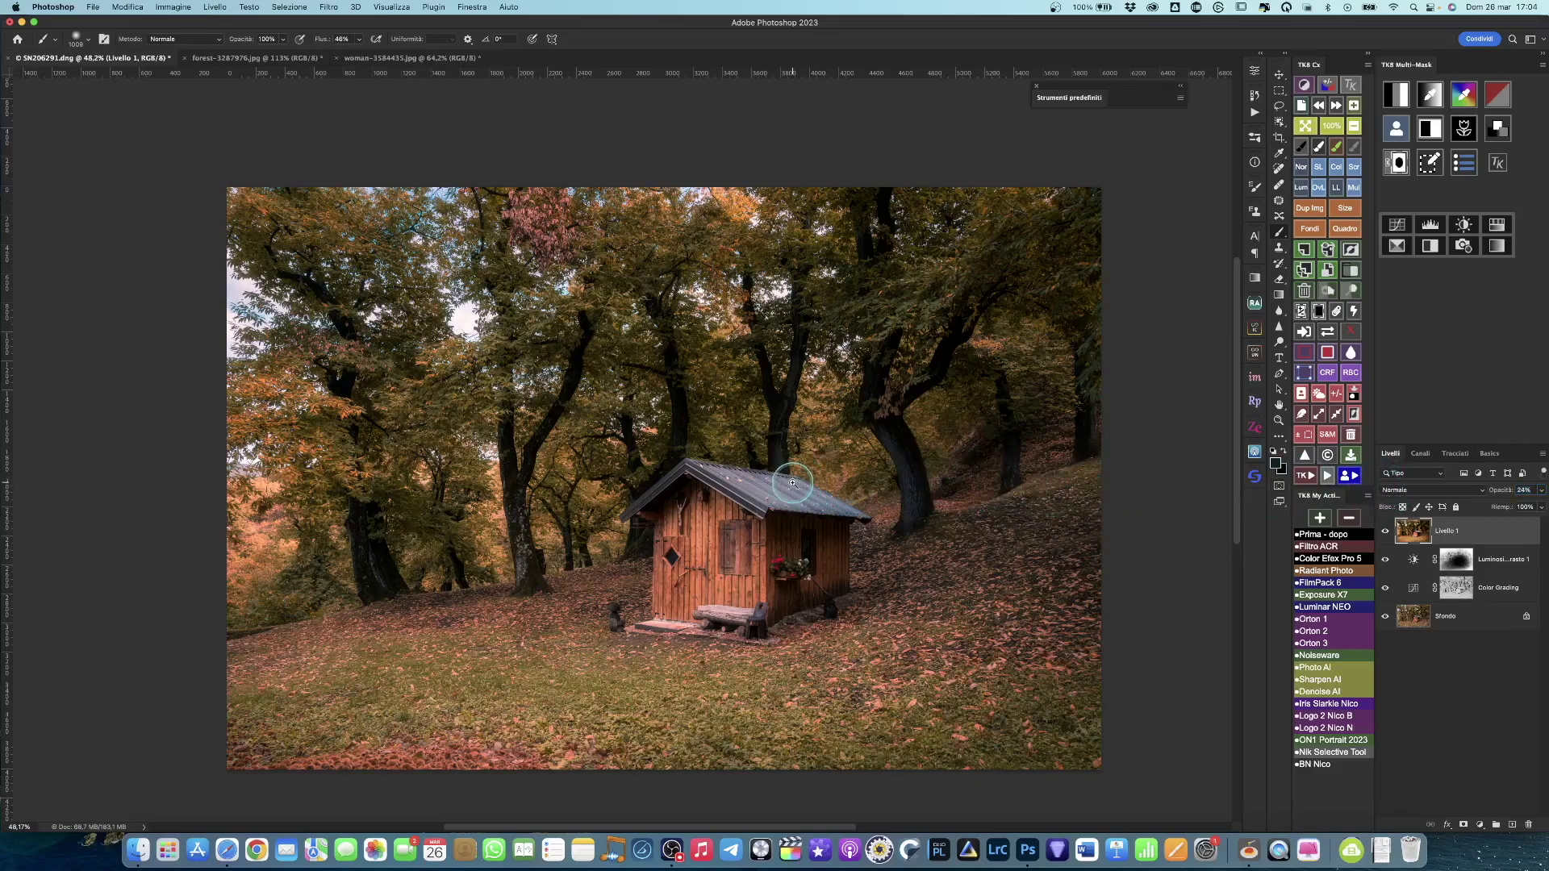
scroll(815, 493, up, 2)
scroll(815, 493, up, 2)
scroll(831, 496, up, 1)
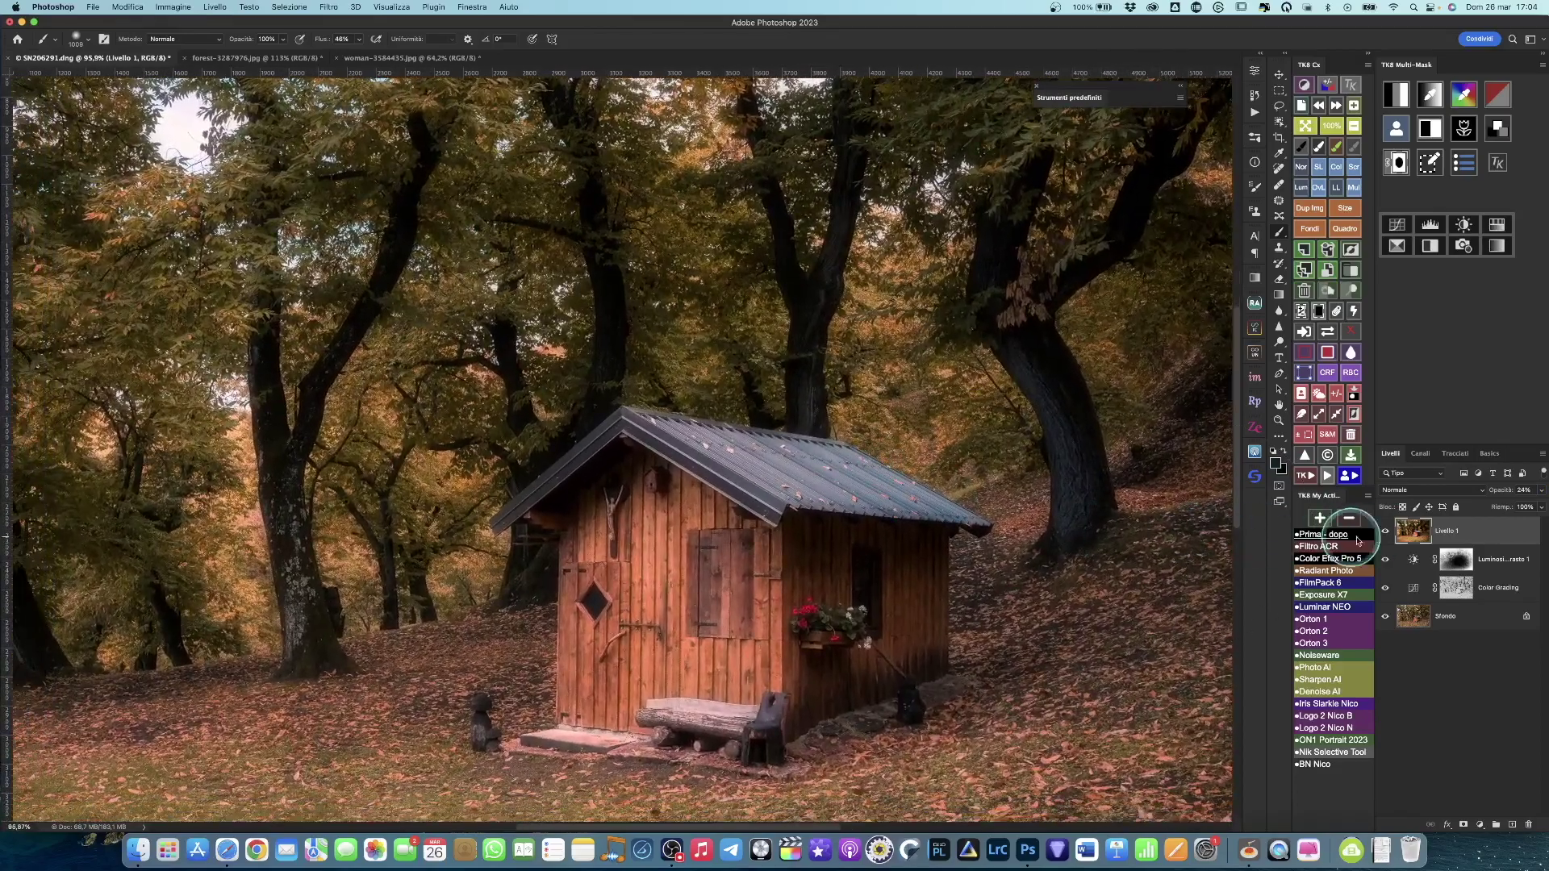
click(1386, 532)
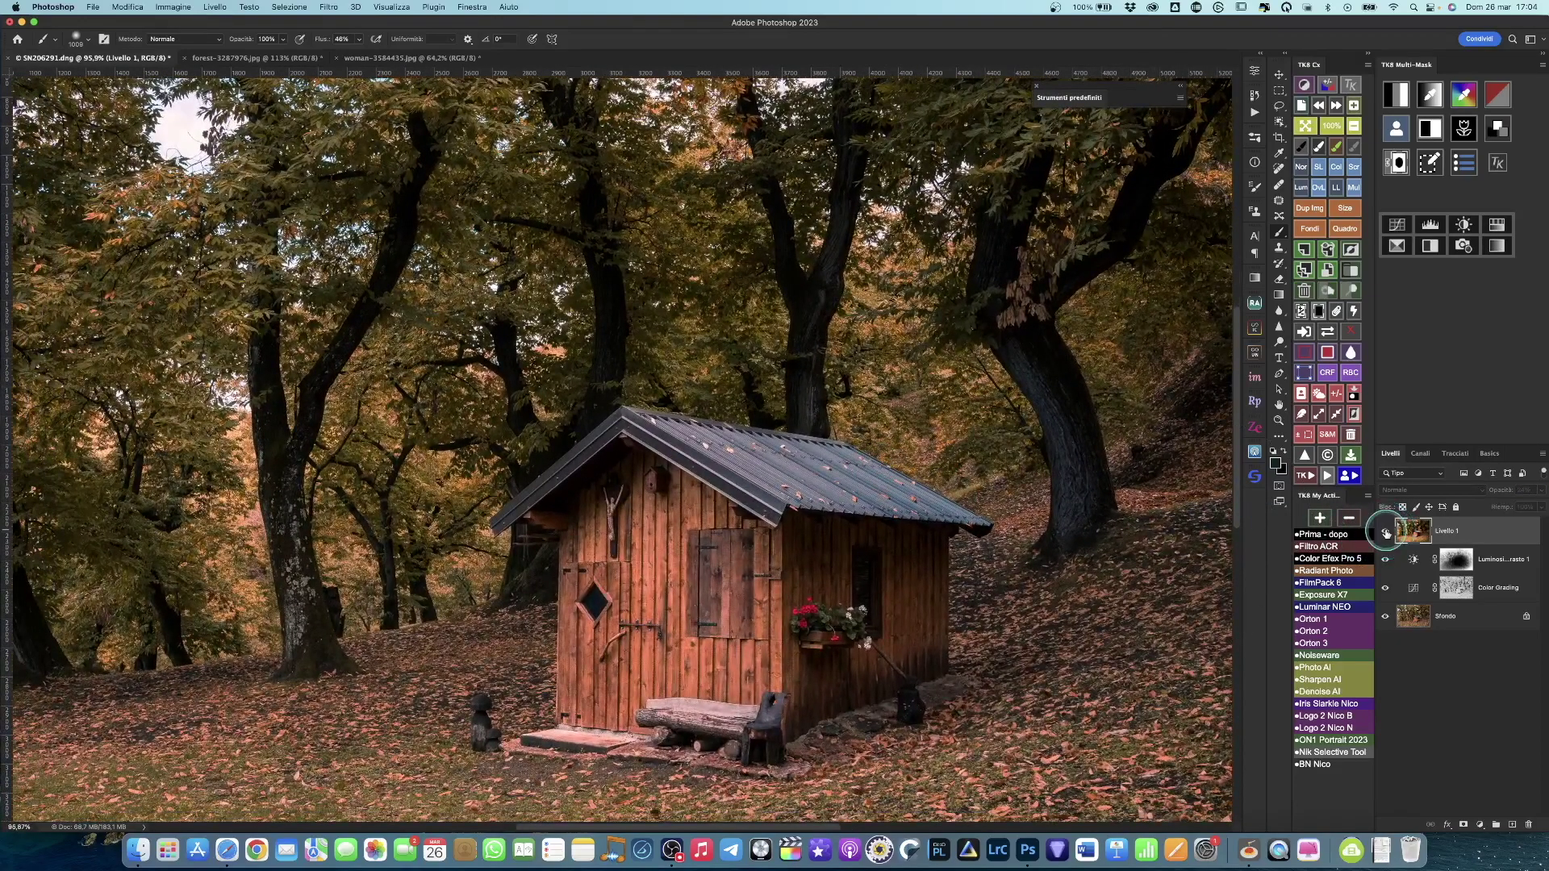
click(1386, 533)
click(1387, 532)
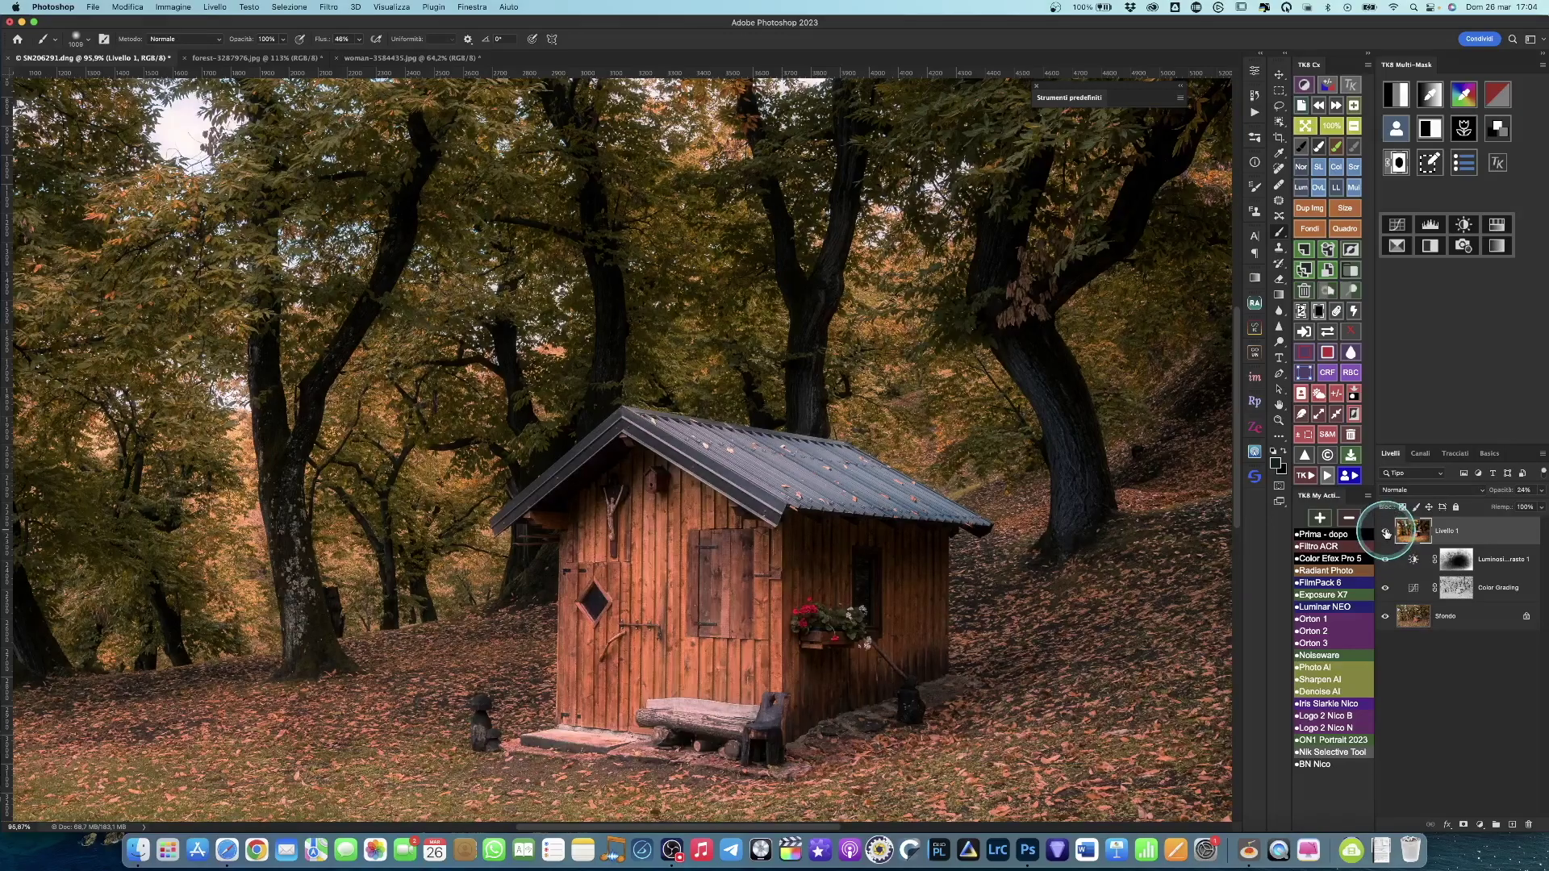
- Pan around the cabin photo to inspect the glow effect
scroll(1085, 468, down, 3)
scroll(1097, 471, up, 1)
drag(1097, 471, 946, 475)
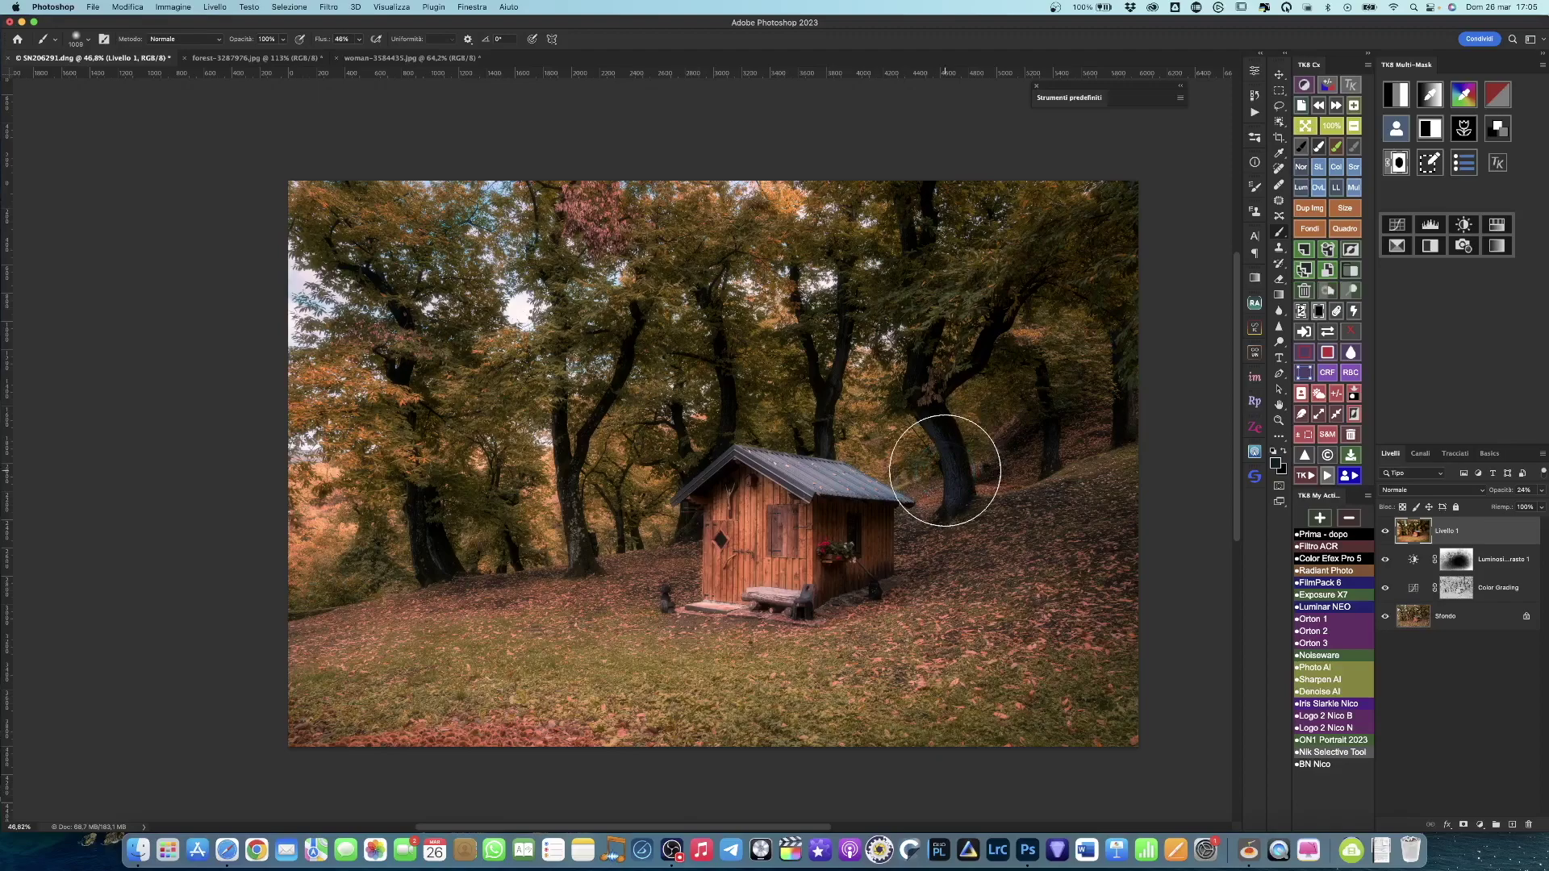
click(953, 497)
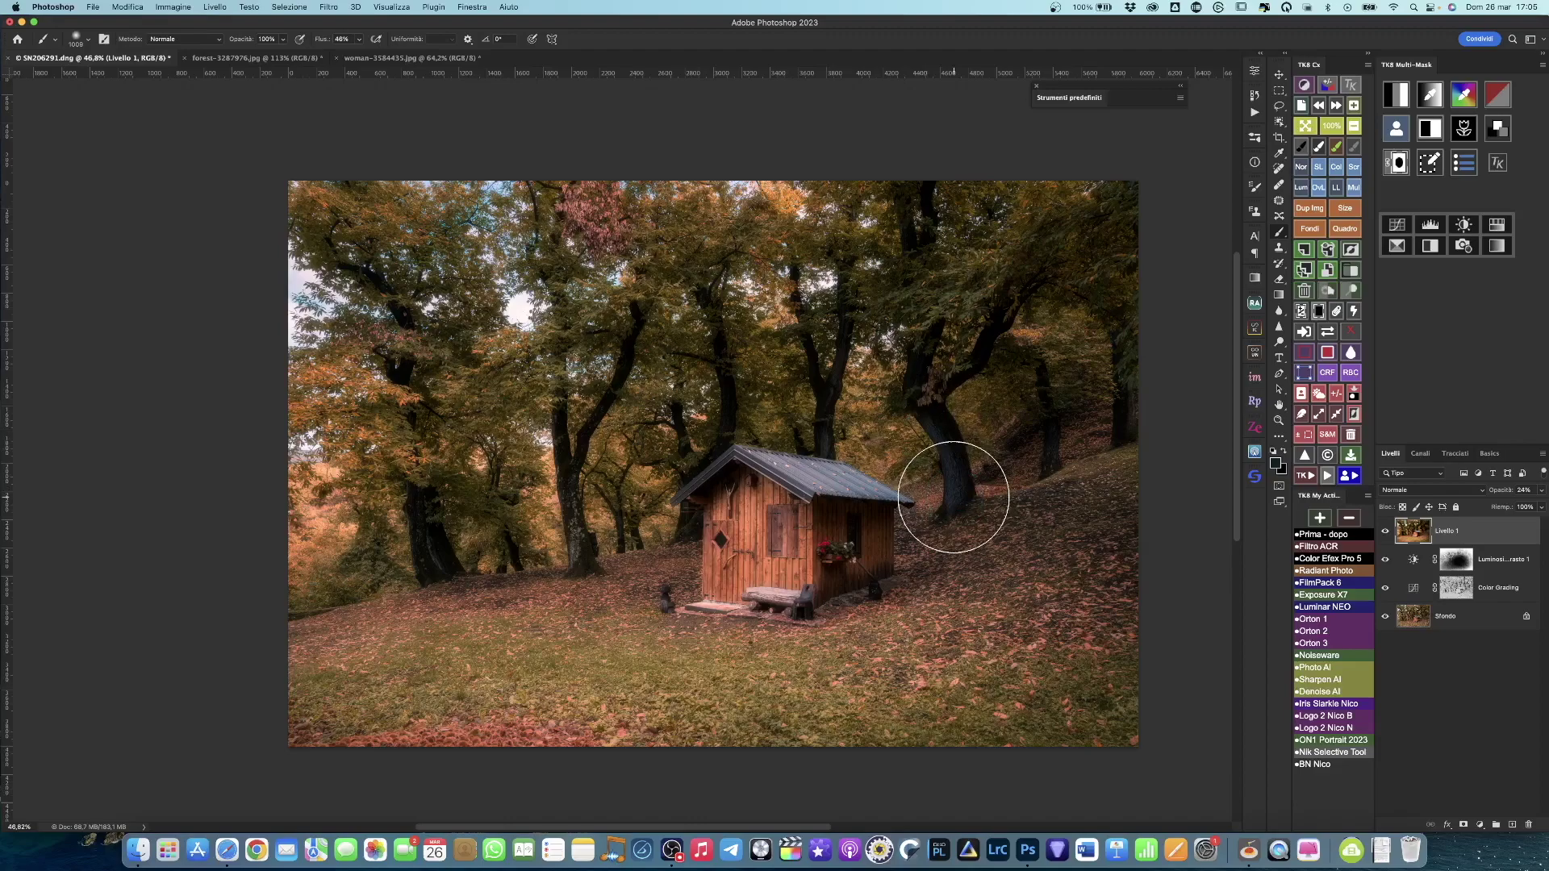
click(976, 498)
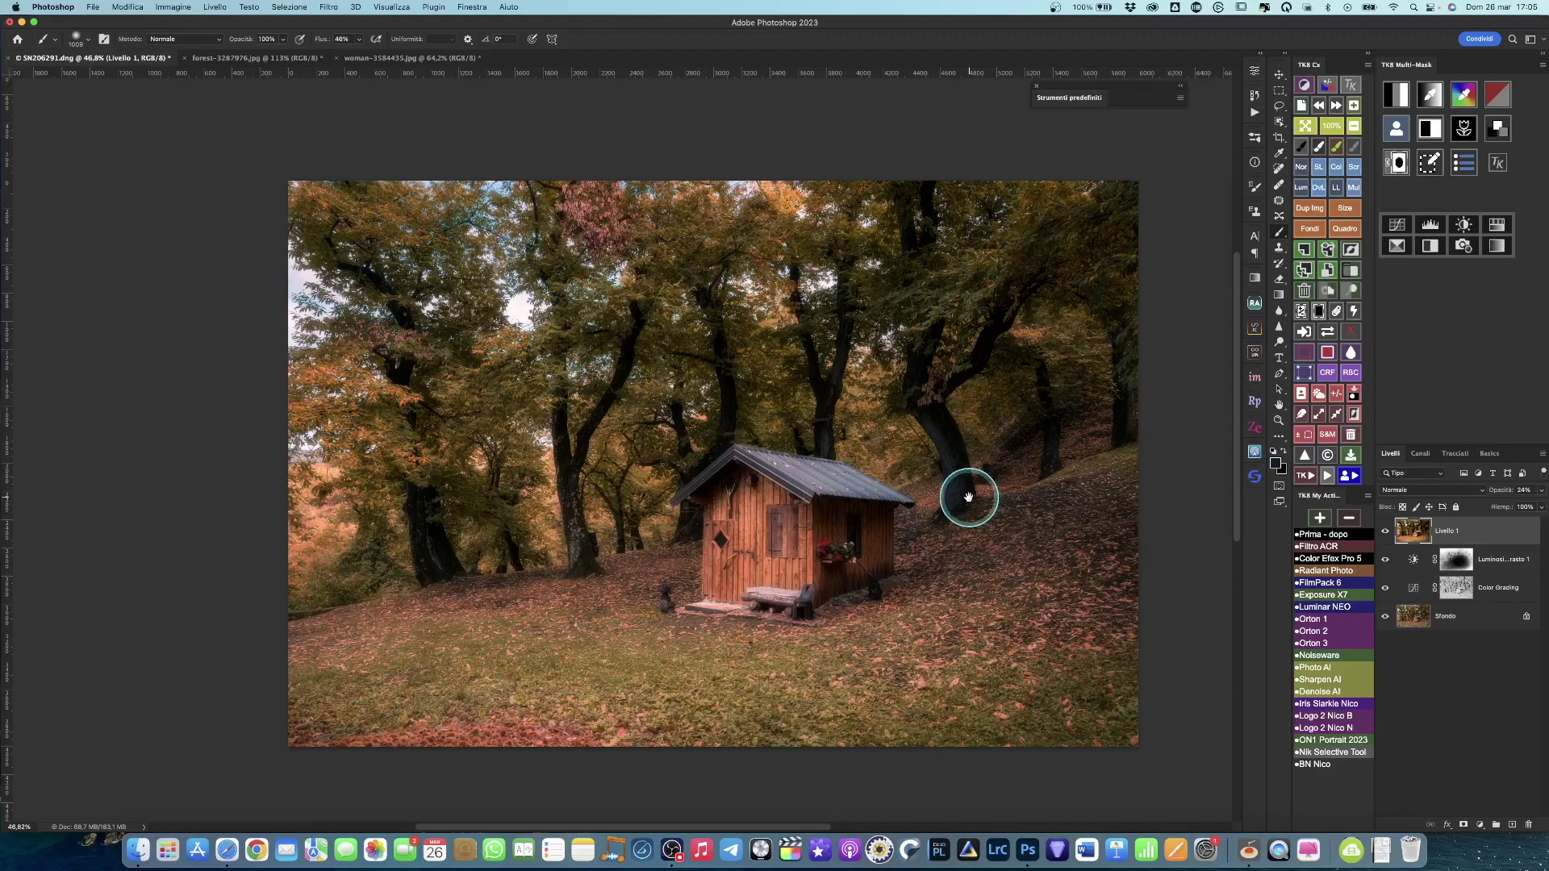
drag(976, 497, 926, 498)
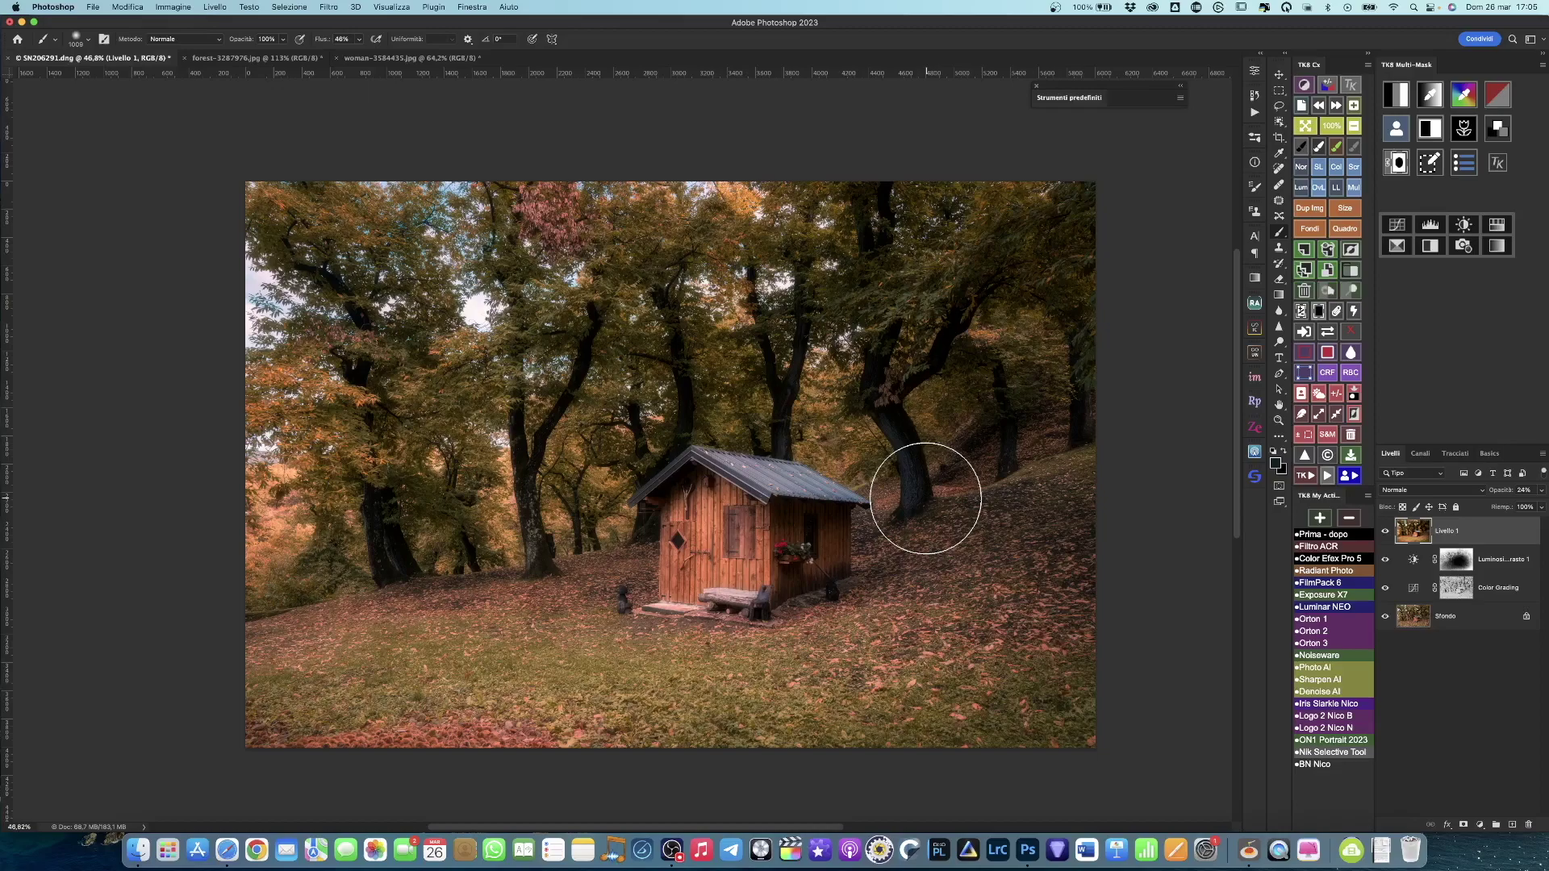
click(1396, 382)
click(1422, 454)
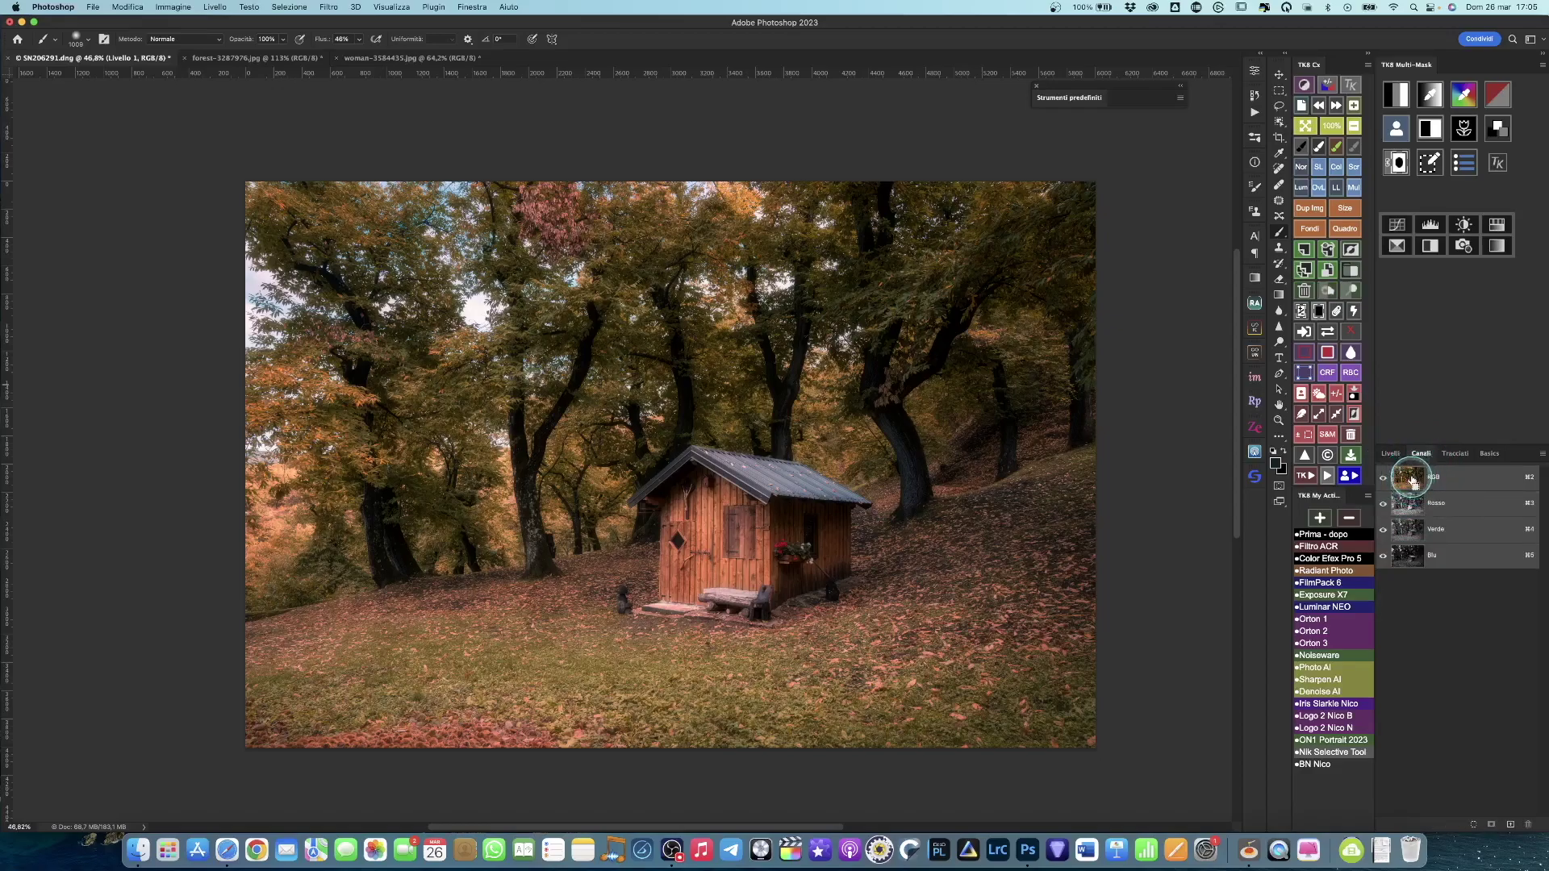
super+click(1412, 481)
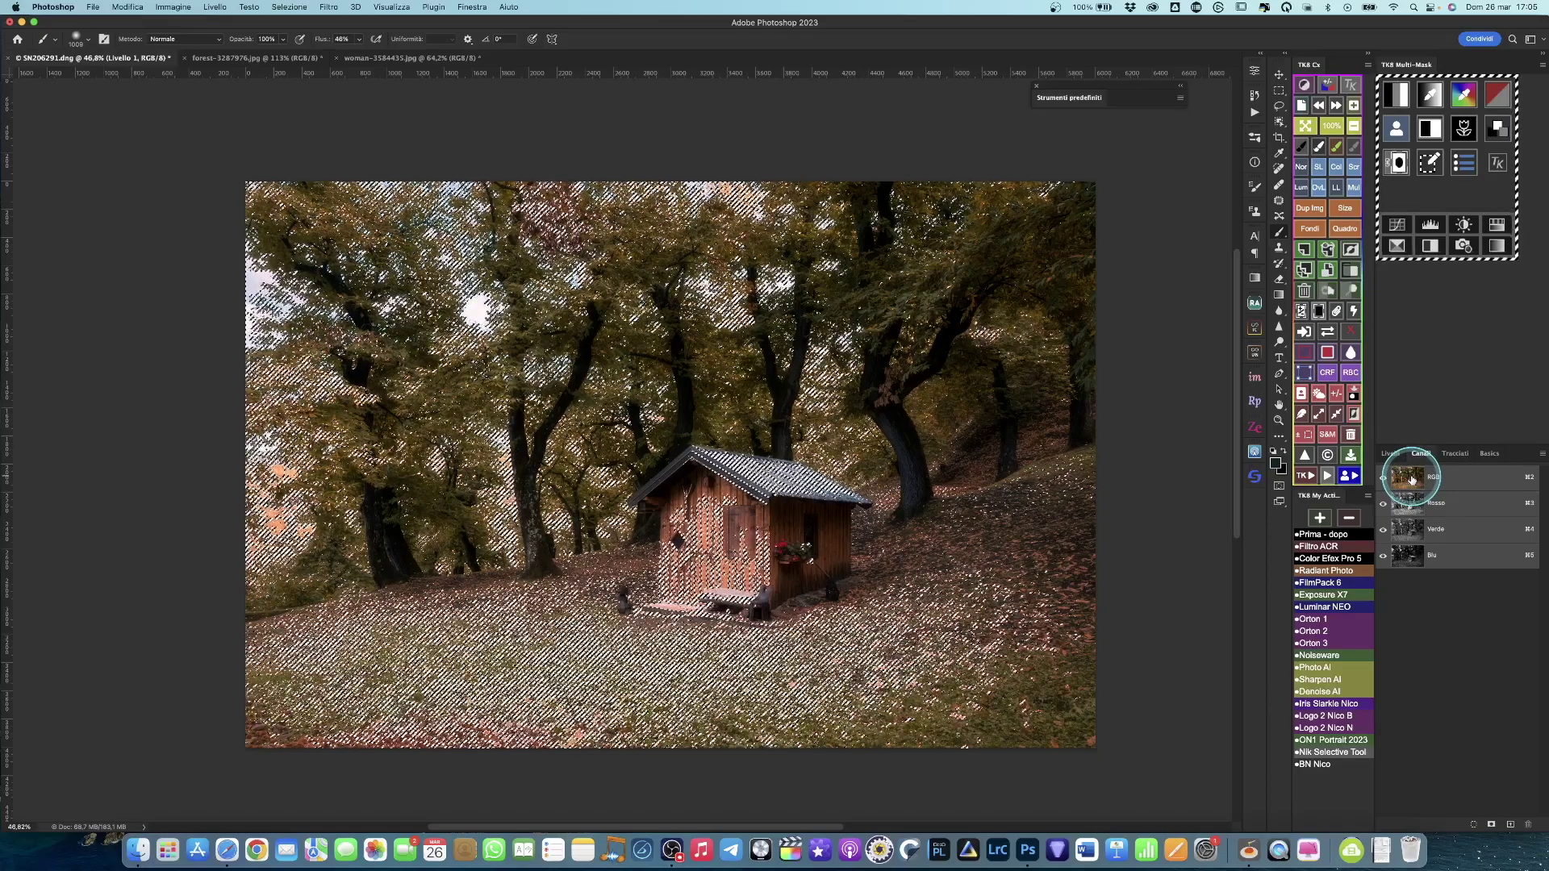
click(1391, 455)
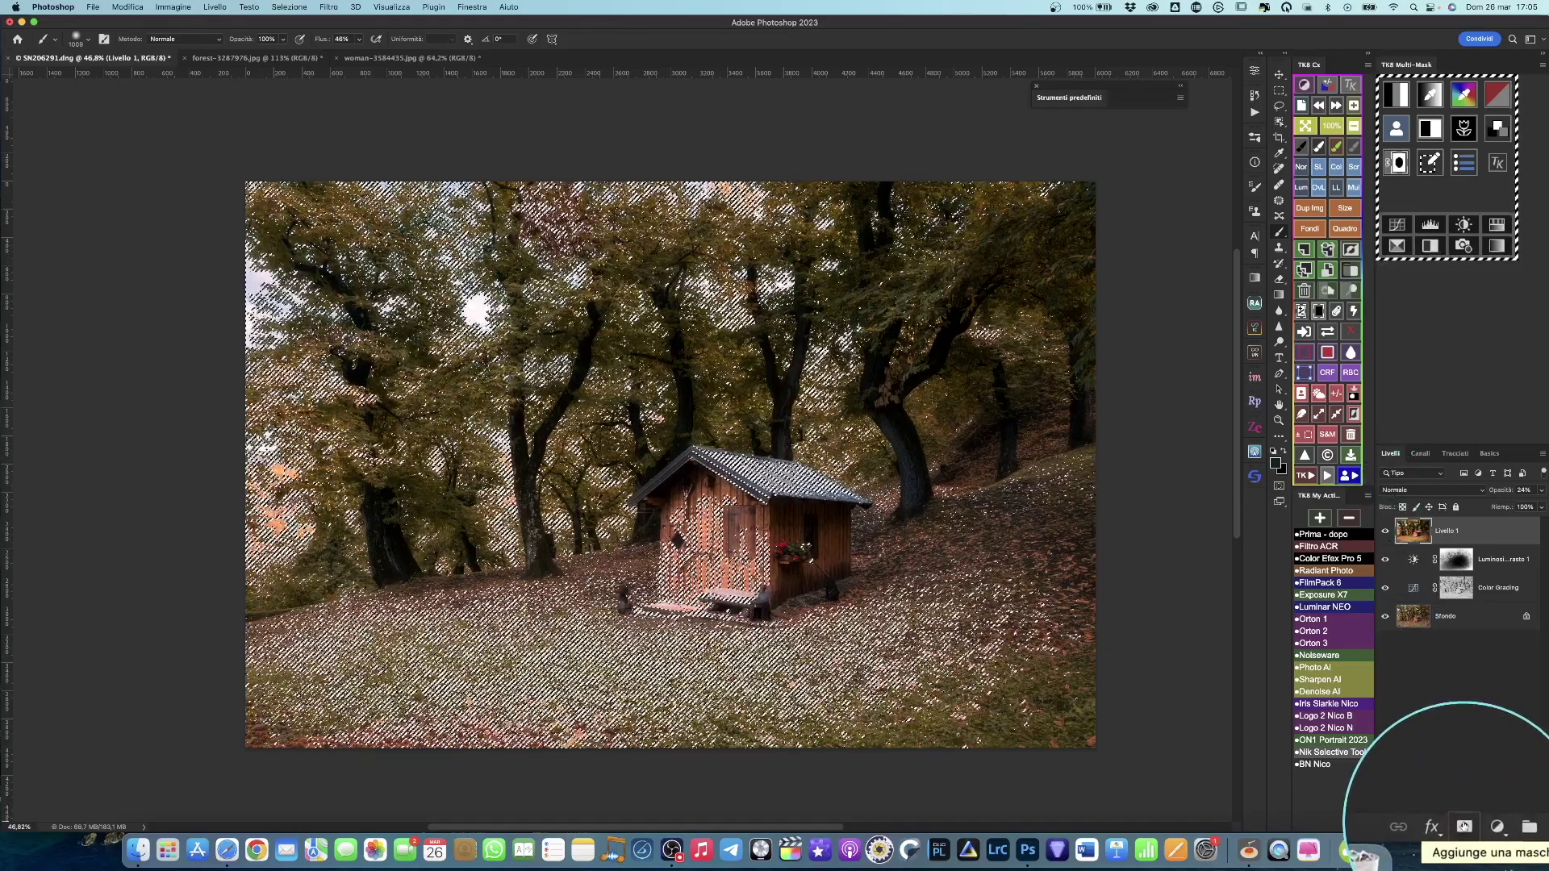
click(1464, 825)
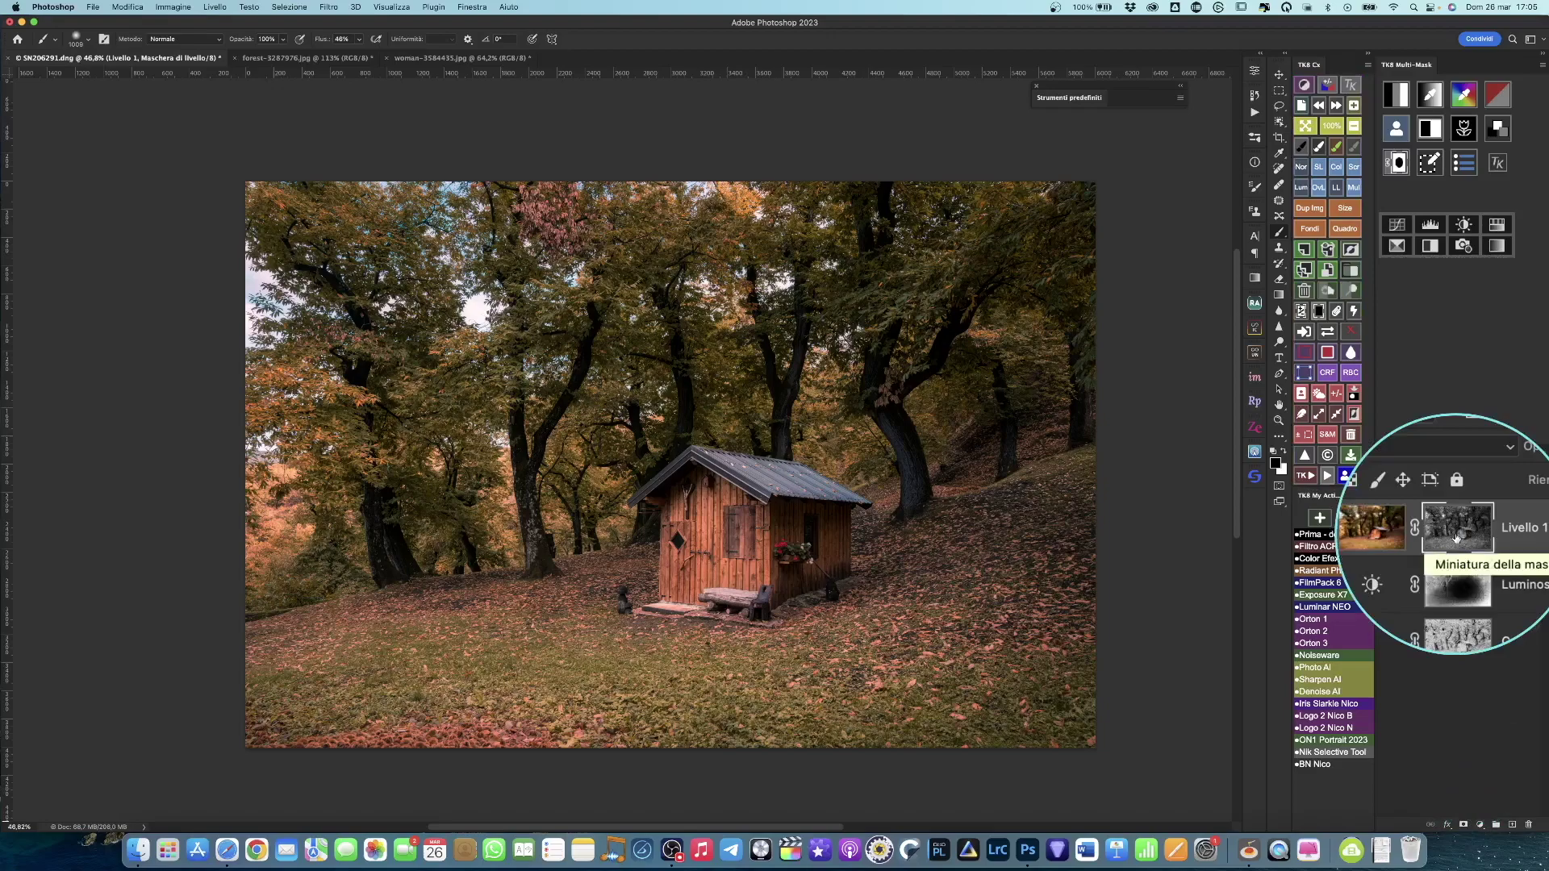
alt+click(1457, 534)
alt+click(1456, 535)
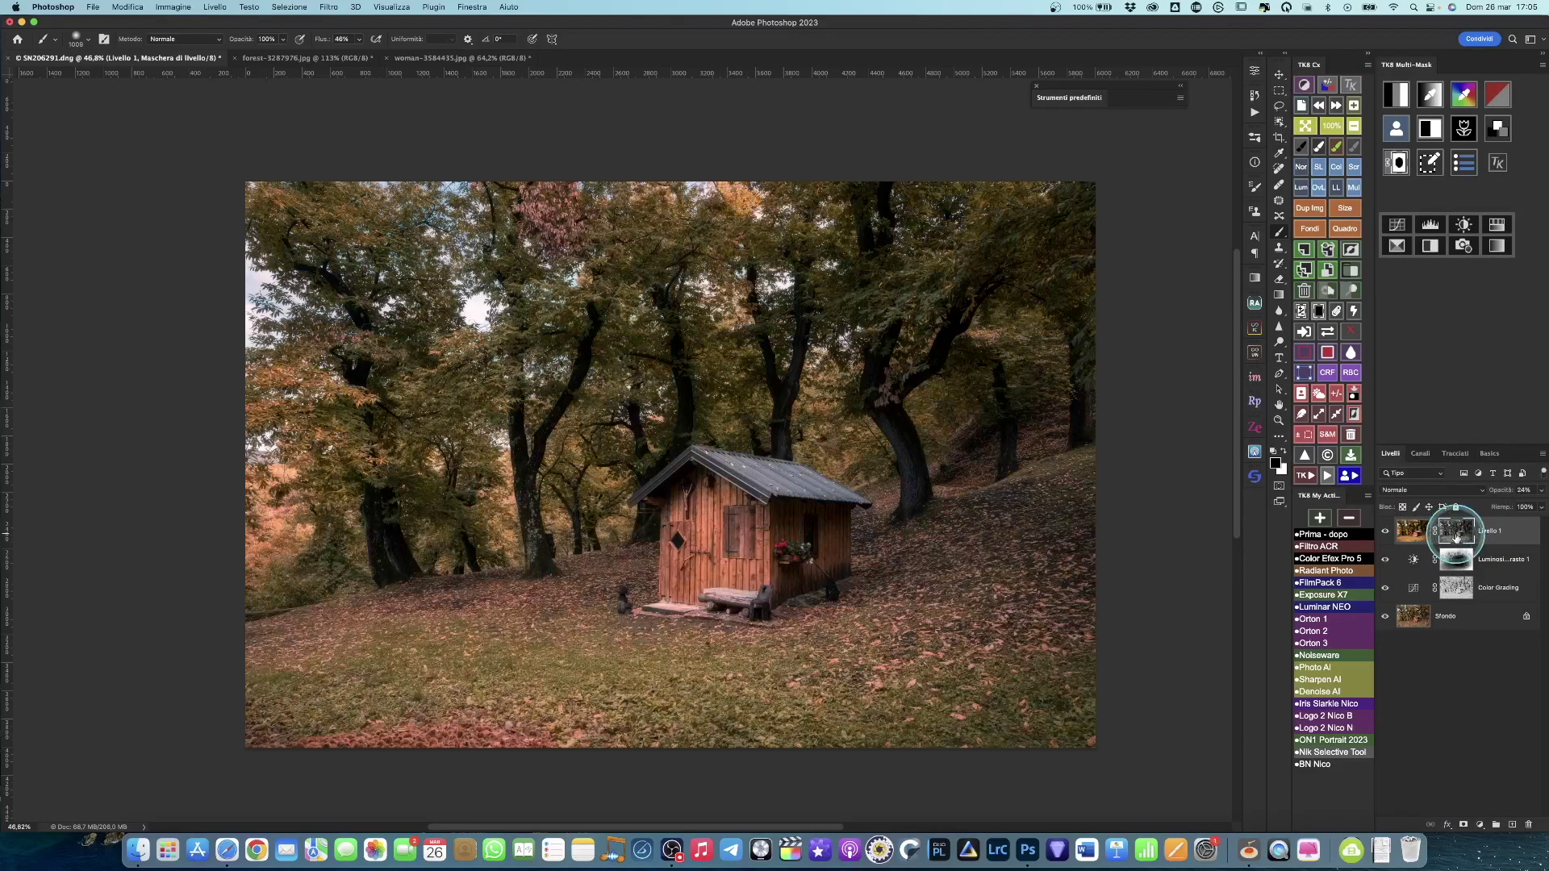
click(1413, 531)
click(1384, 533)
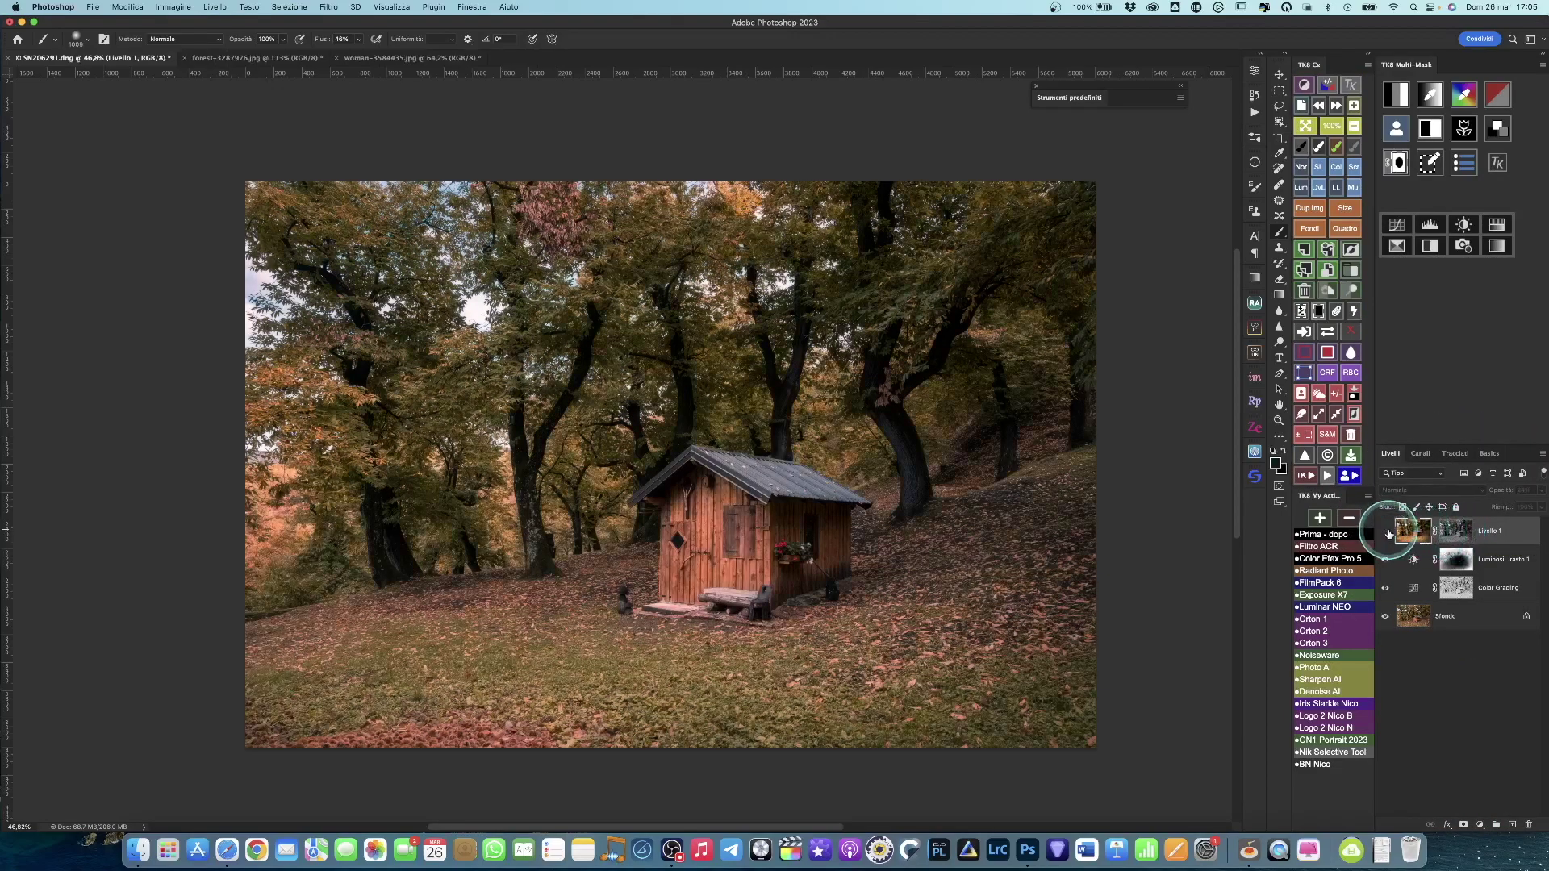
click(1387, 533)
click(1387, 534)
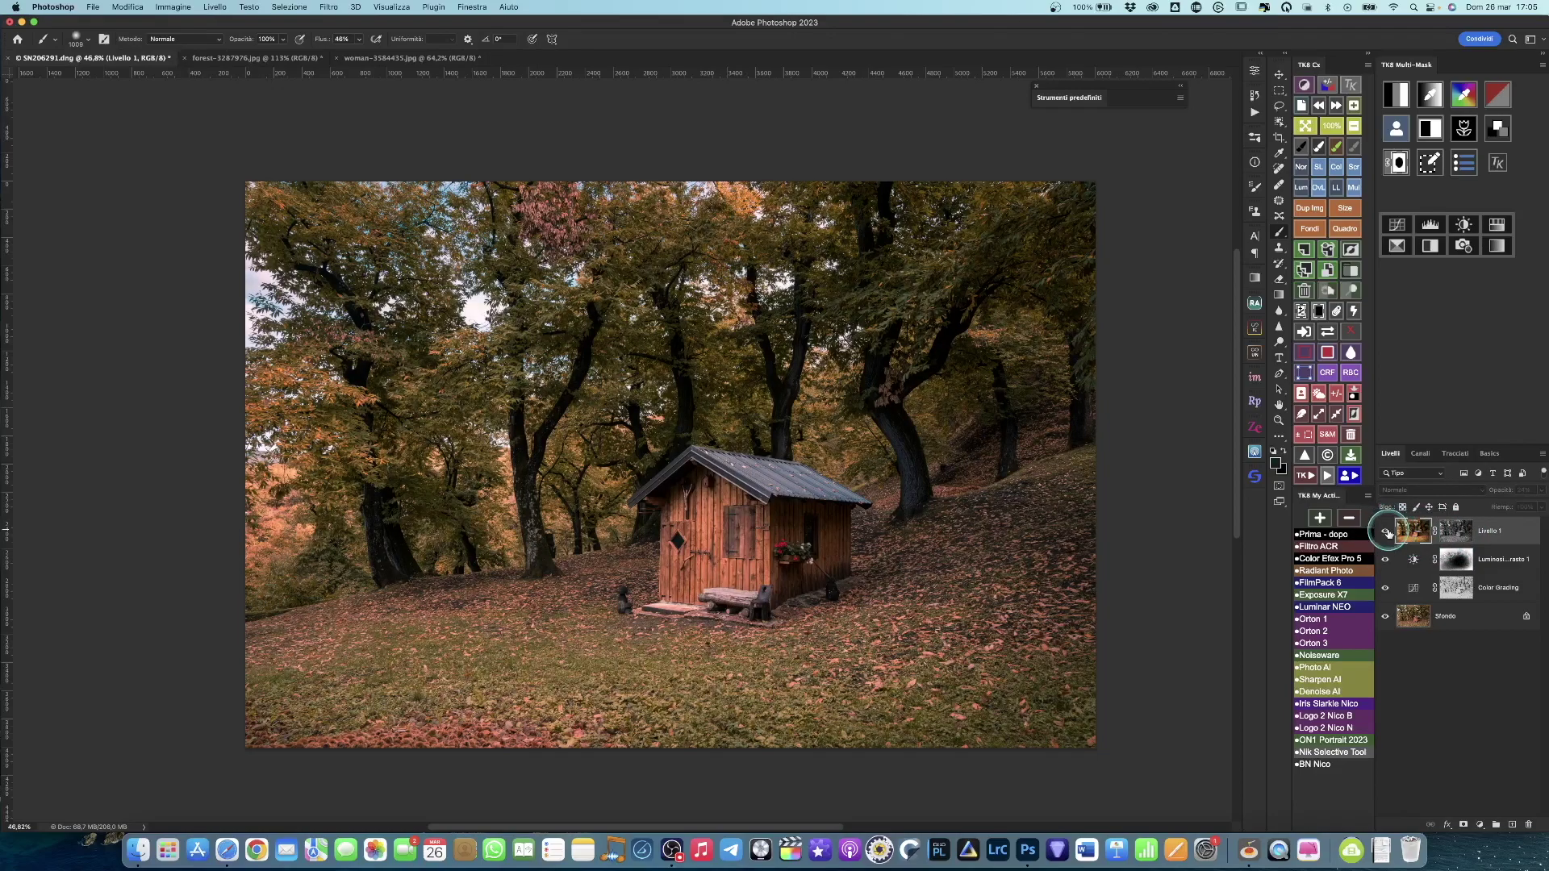
- Nudge Livello 1's opacity above 24%, zoom in to check, shrink the brush, refit the photo
drag(1485, 496, 1503, 494)
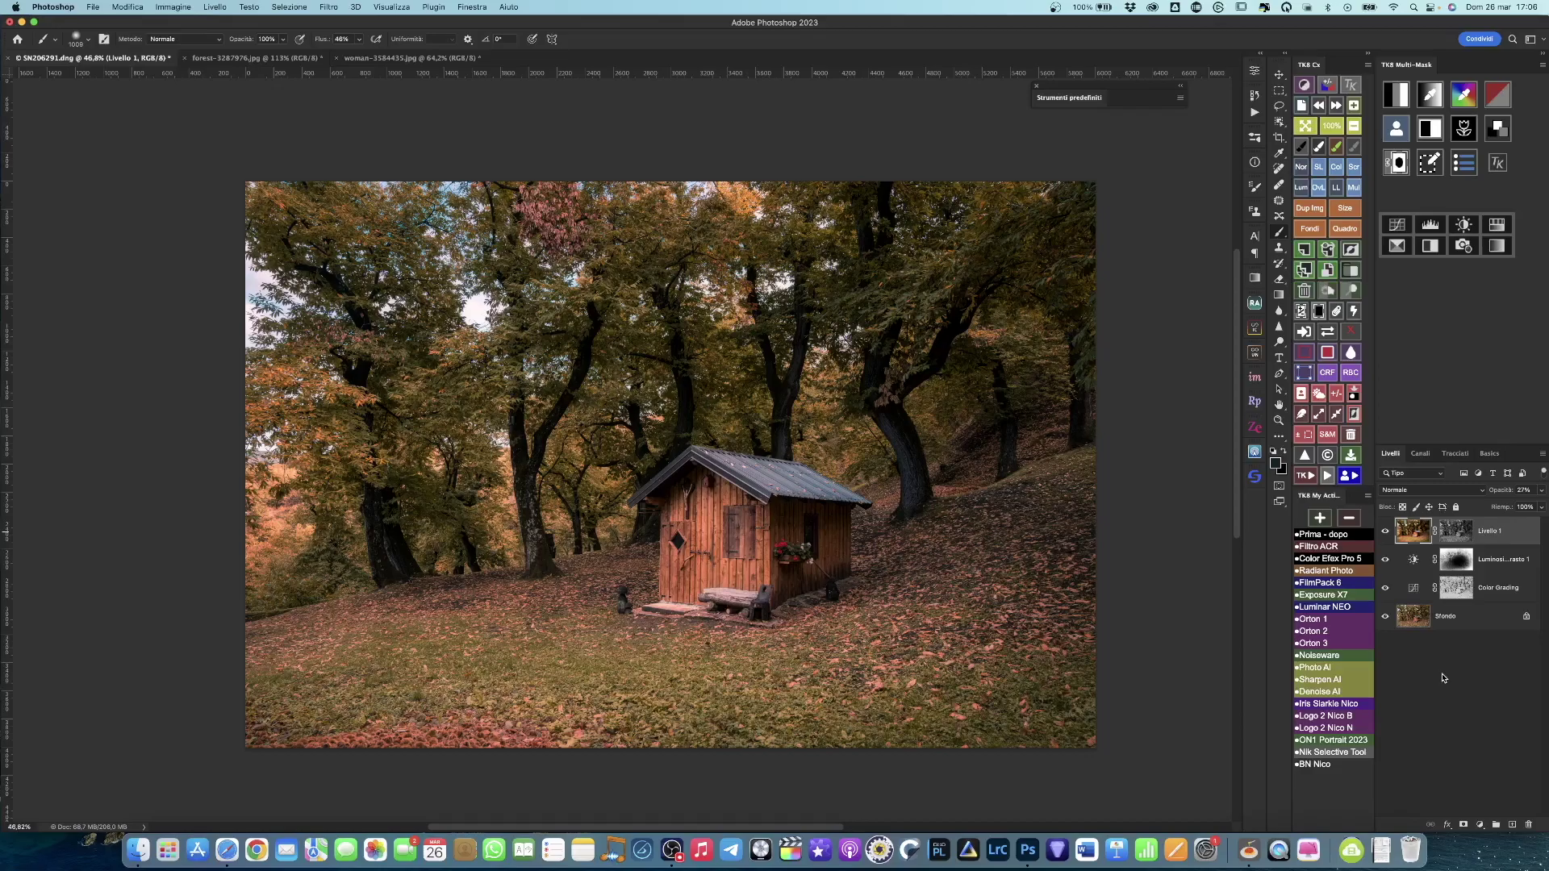
drag(840, 443, 904, 508)
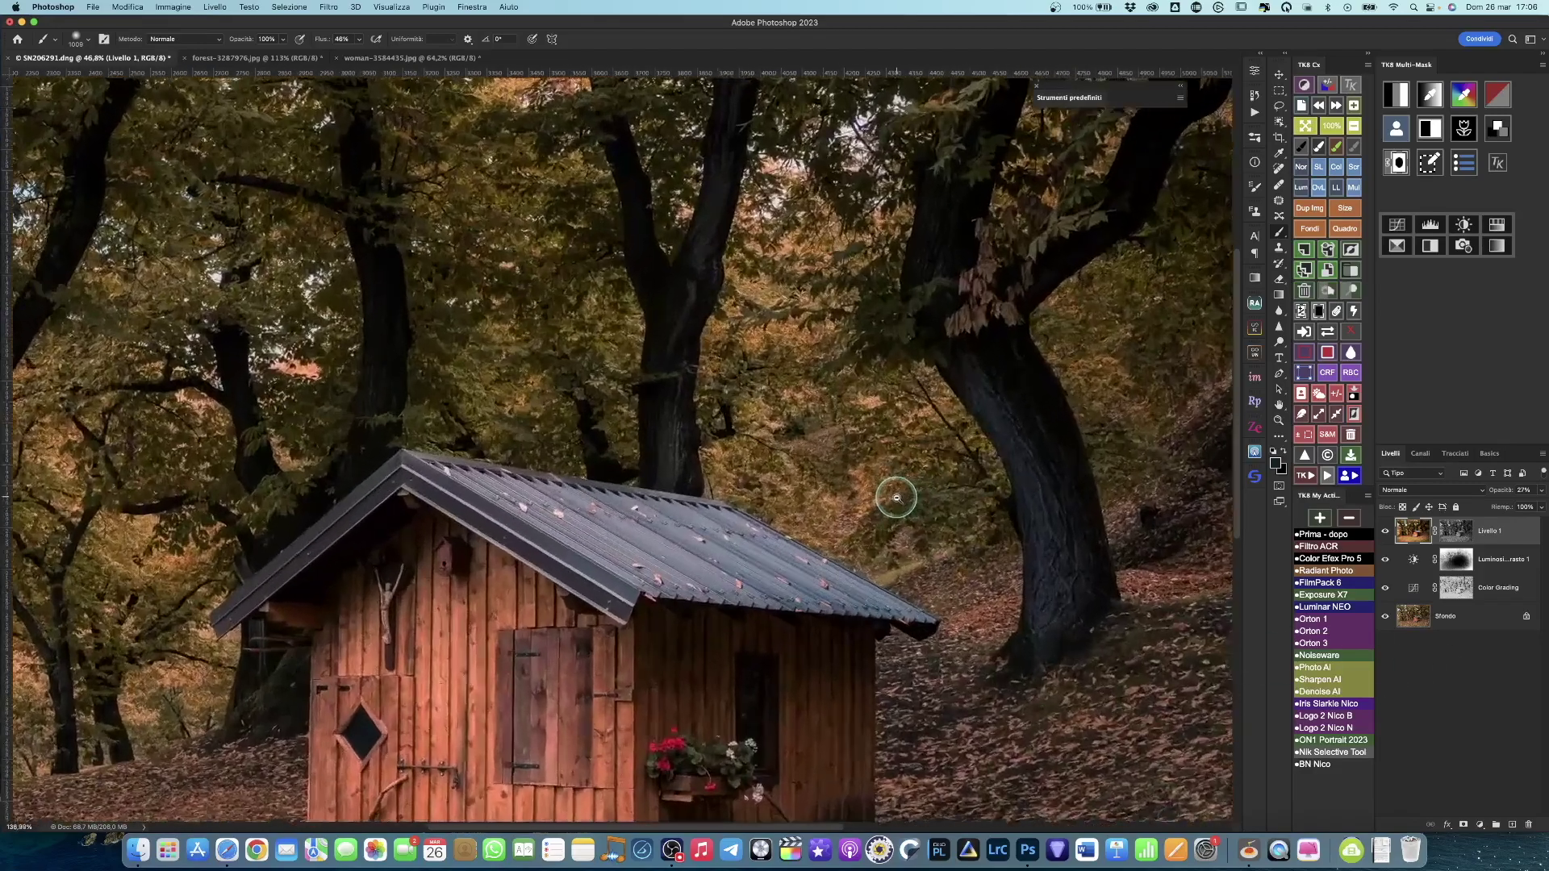
scroll(905, 508, left, 5)
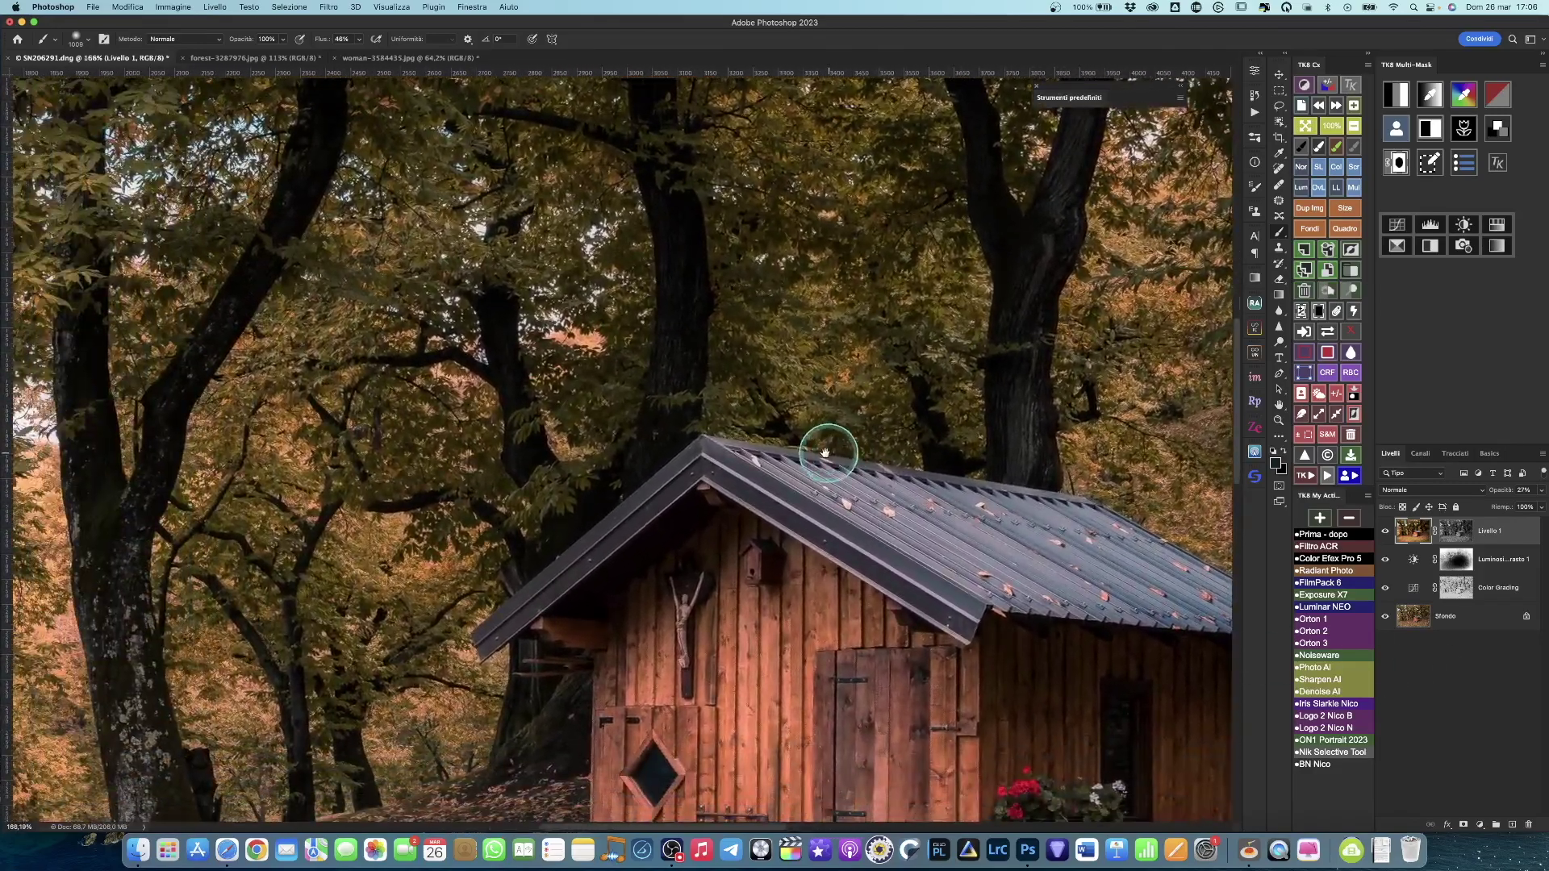
drag(802, 370, 512, 371)
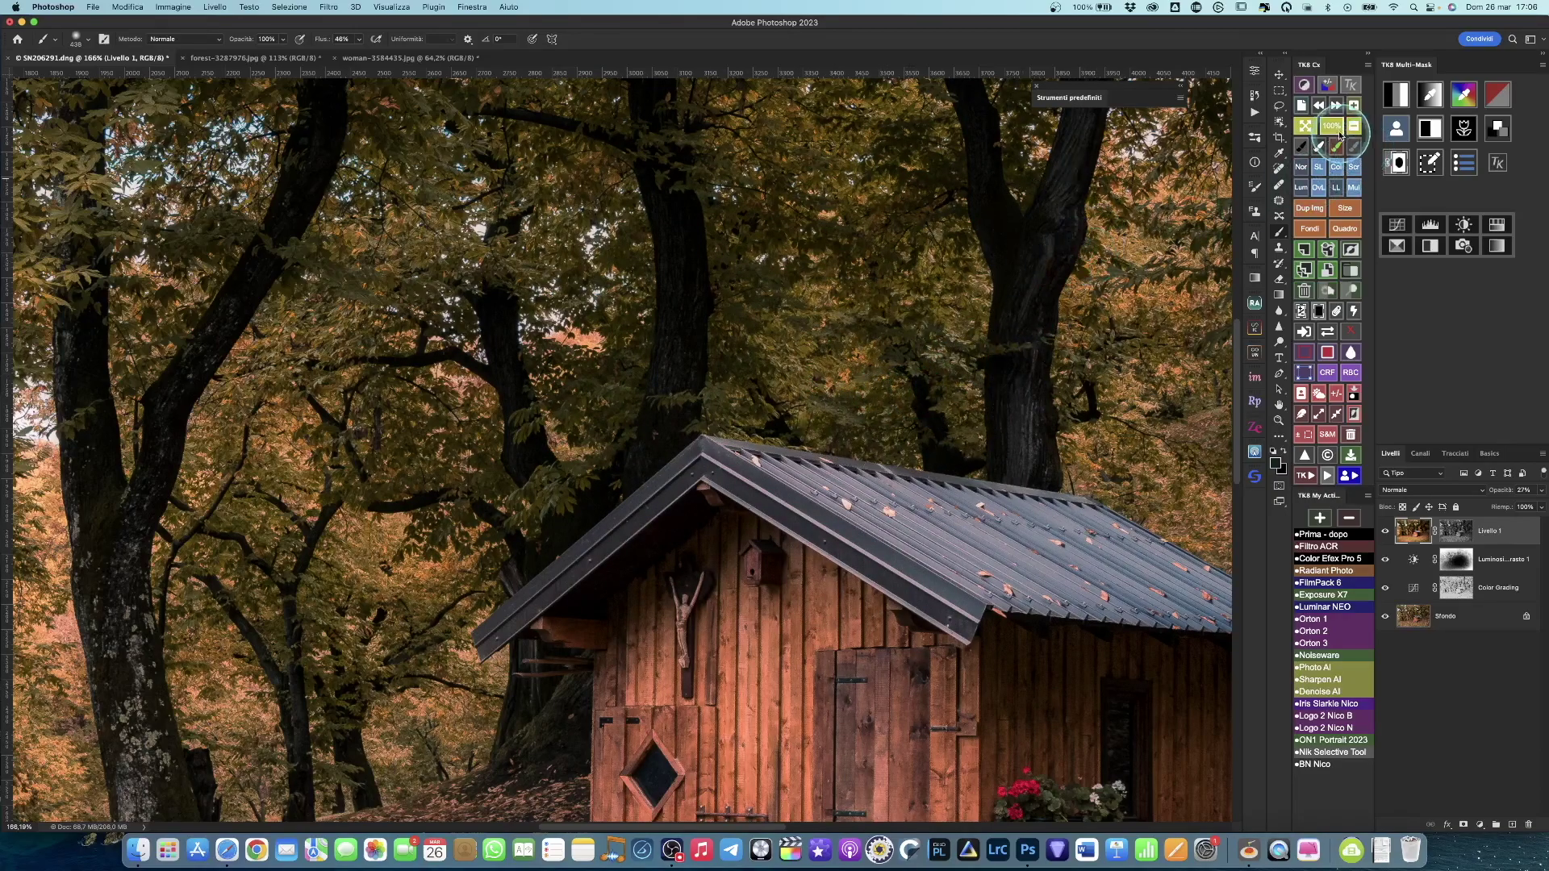
click(1306, 126)
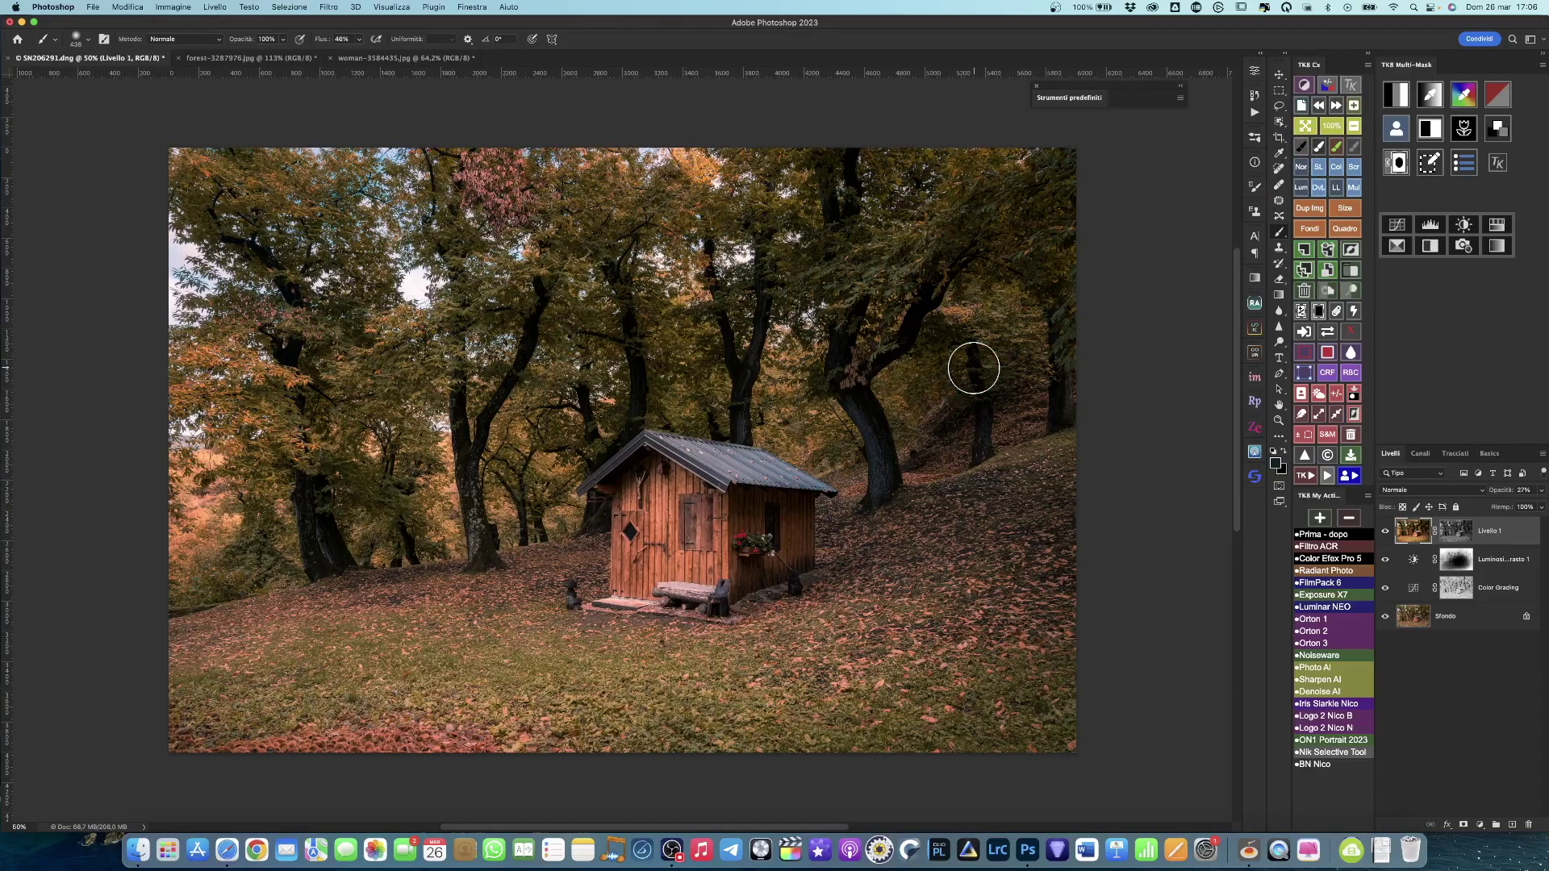
- Stamp visible layers into Livello 2 and apply High Pass (Accentua passaggio) with radius 1,3
click(976, 372)
key(super+alt+shift+e)
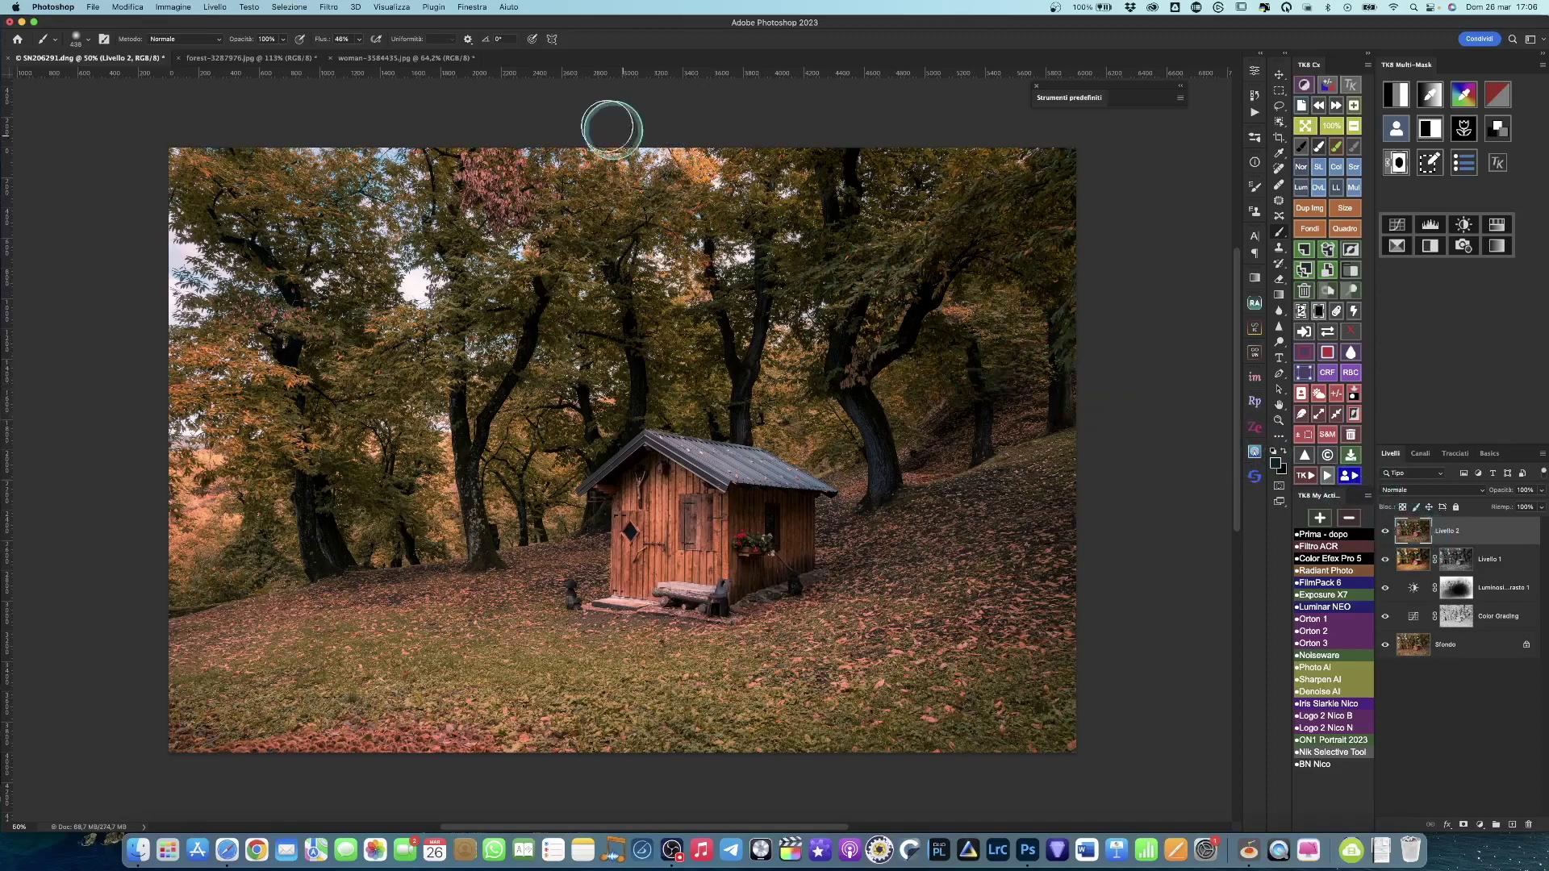
click(328, 7)
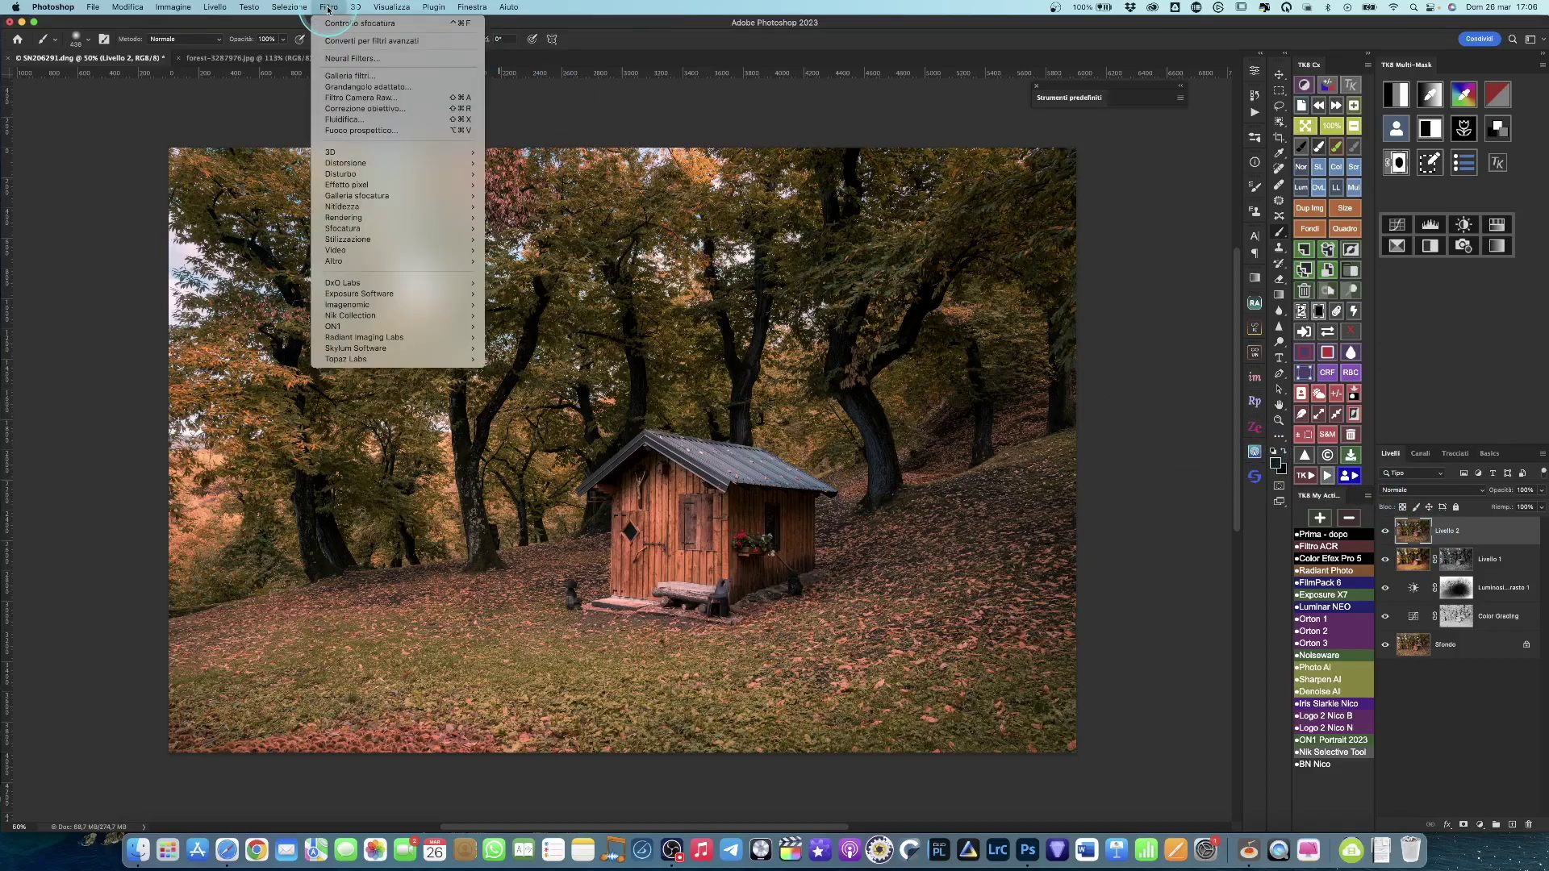
mouse_move(334, 260)
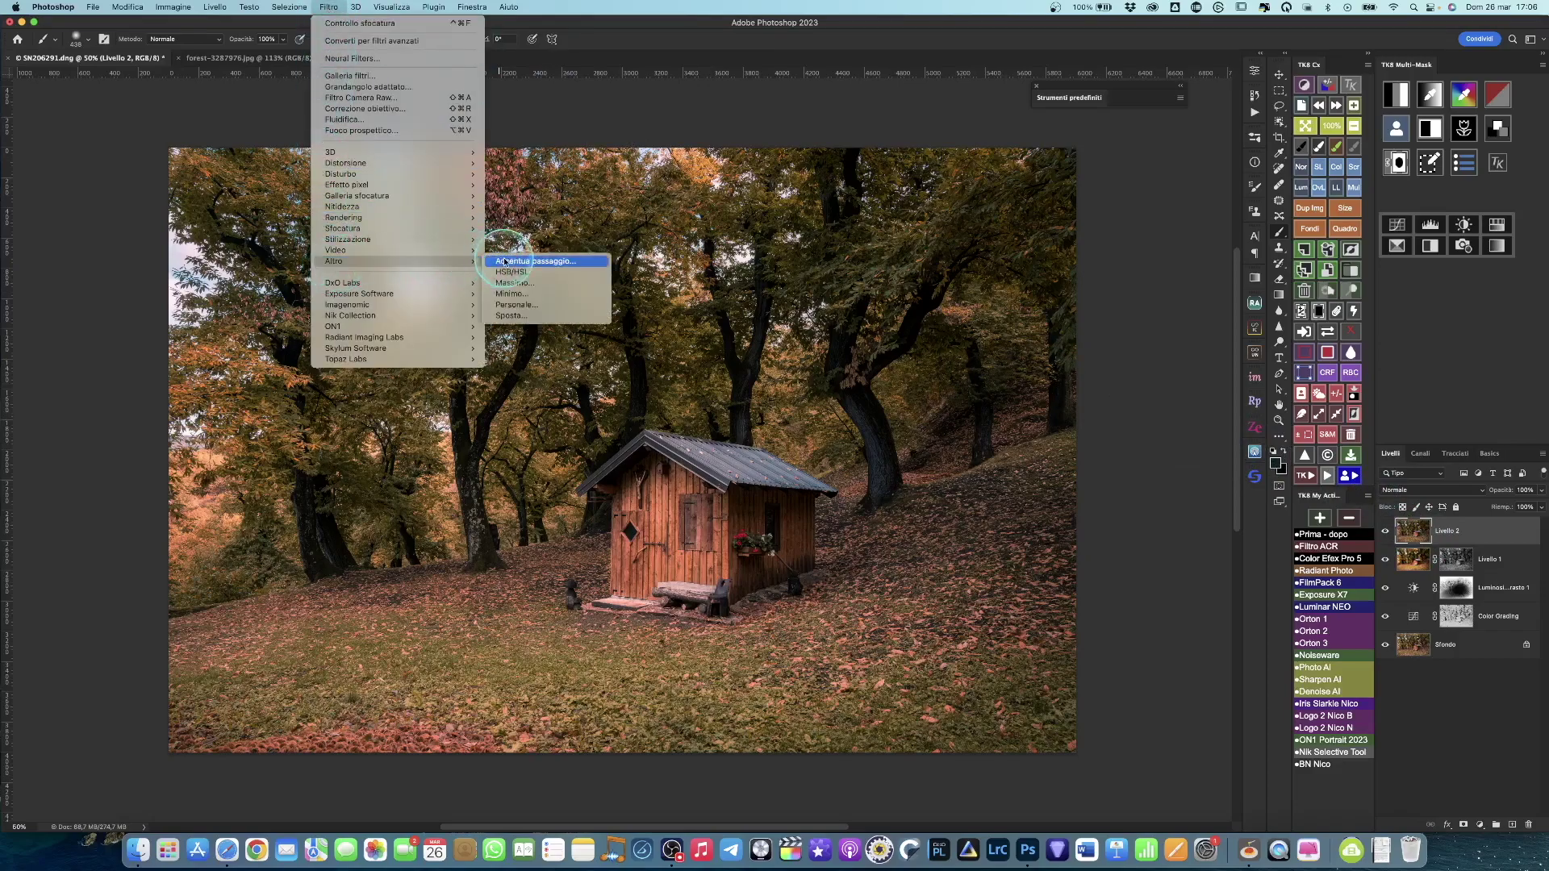
click(505, 261)
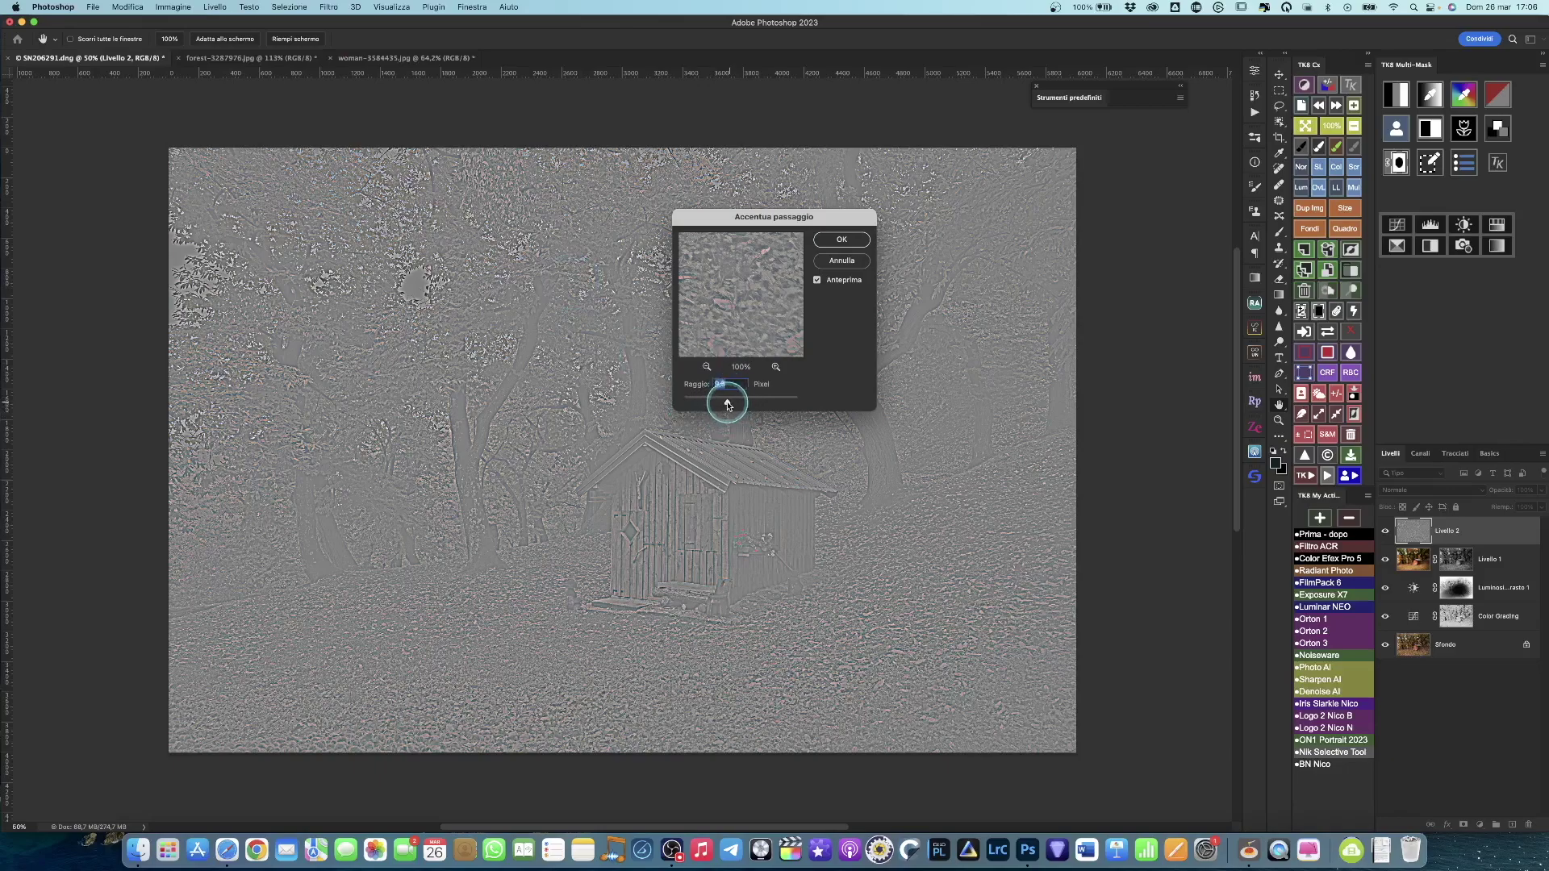
drag(729, 402, 690, 405)
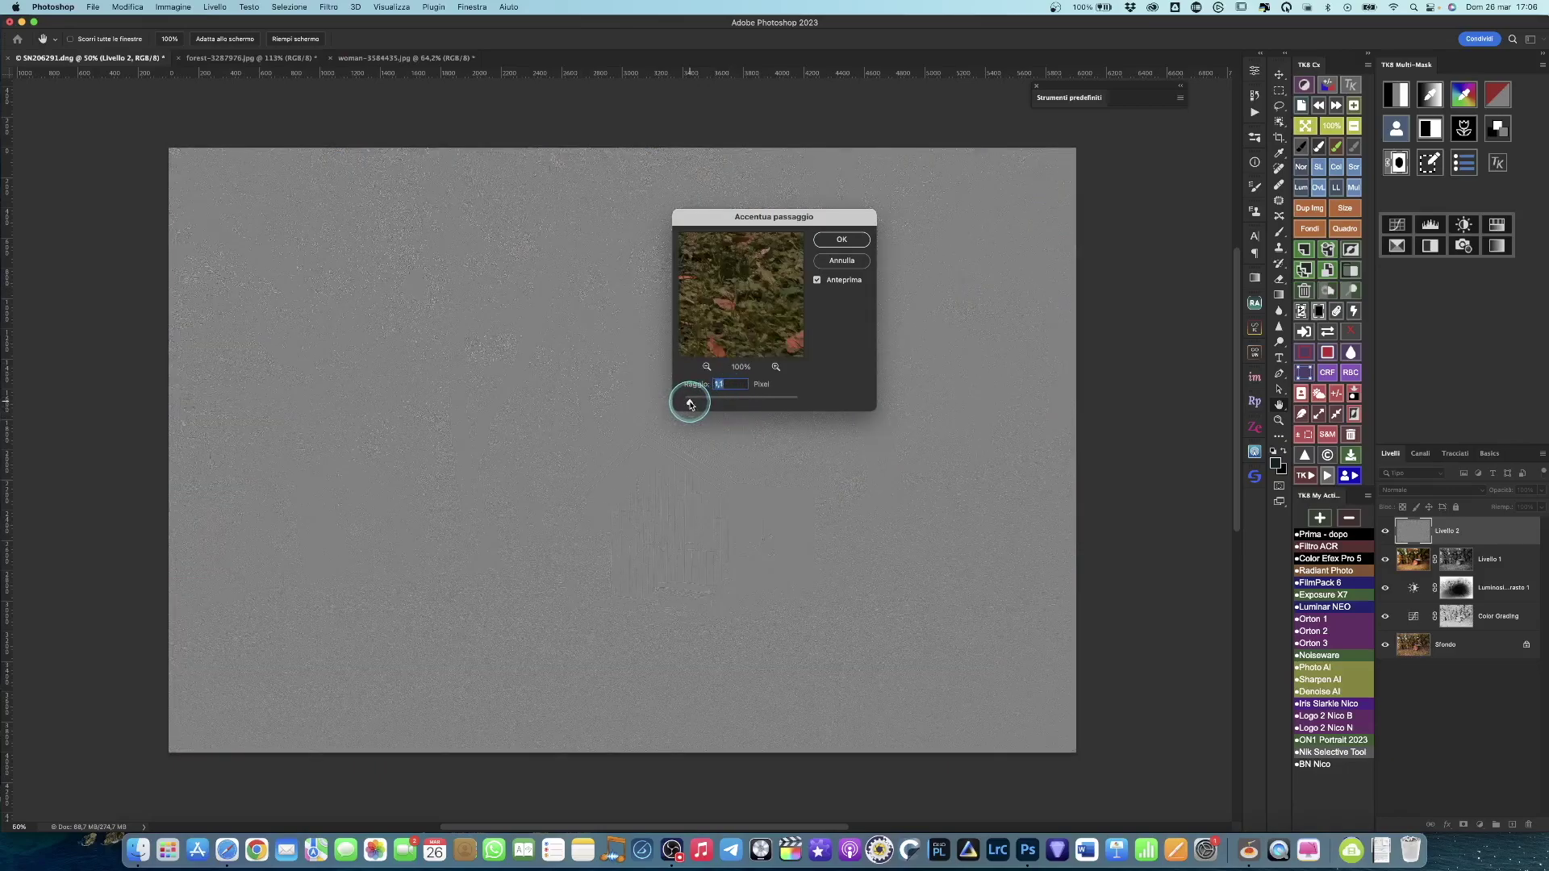
click(841, 240)
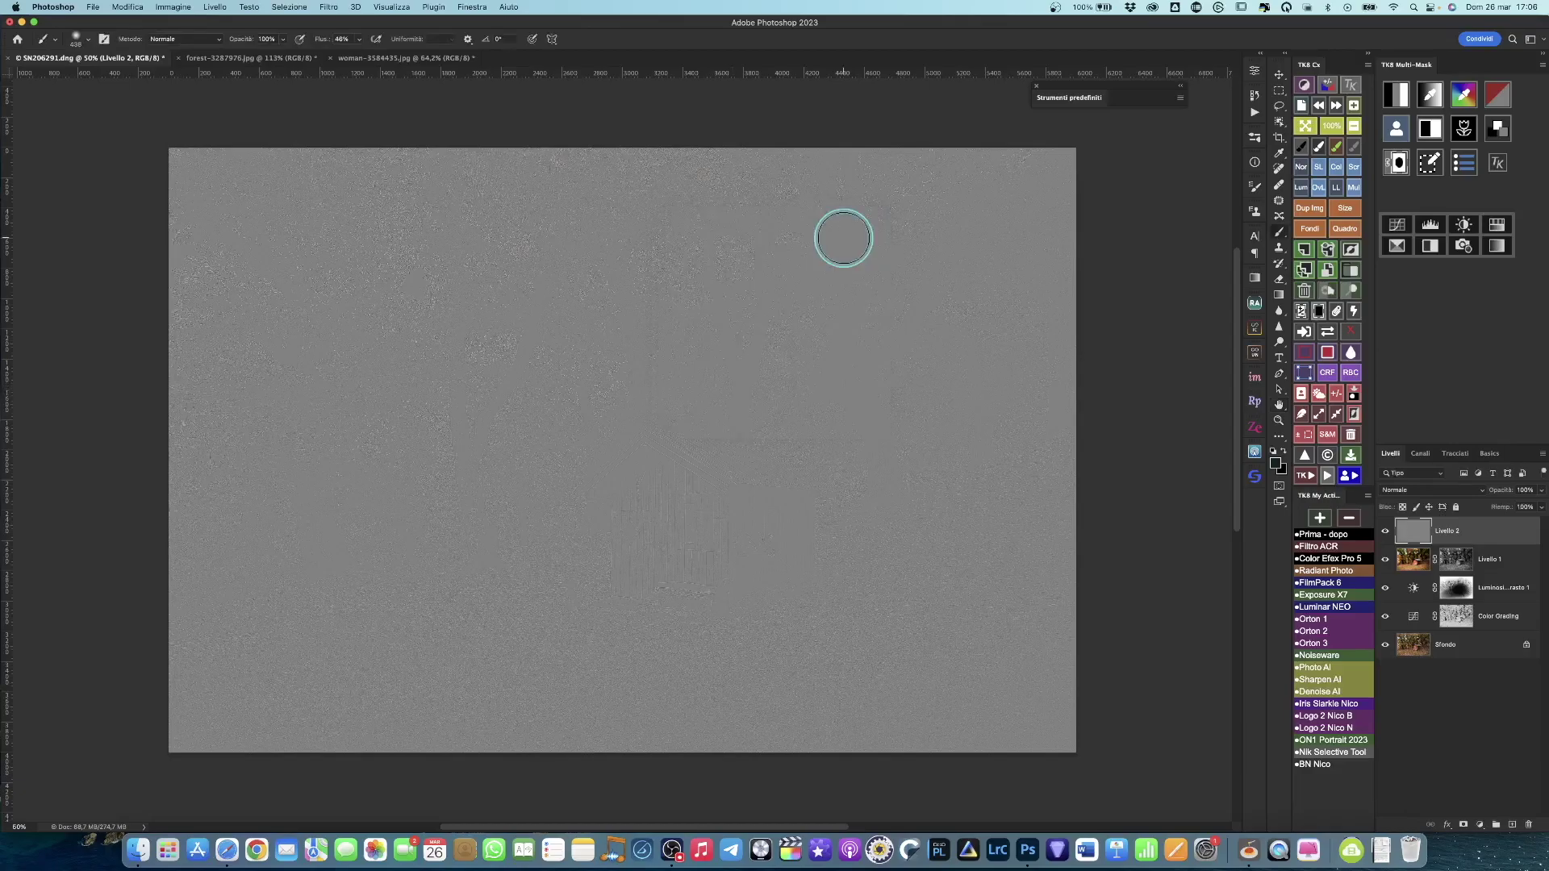
- Set Livello 2 to Sovrapponi blending and toggle it off and on to compare sharpening
click(1394, 490)
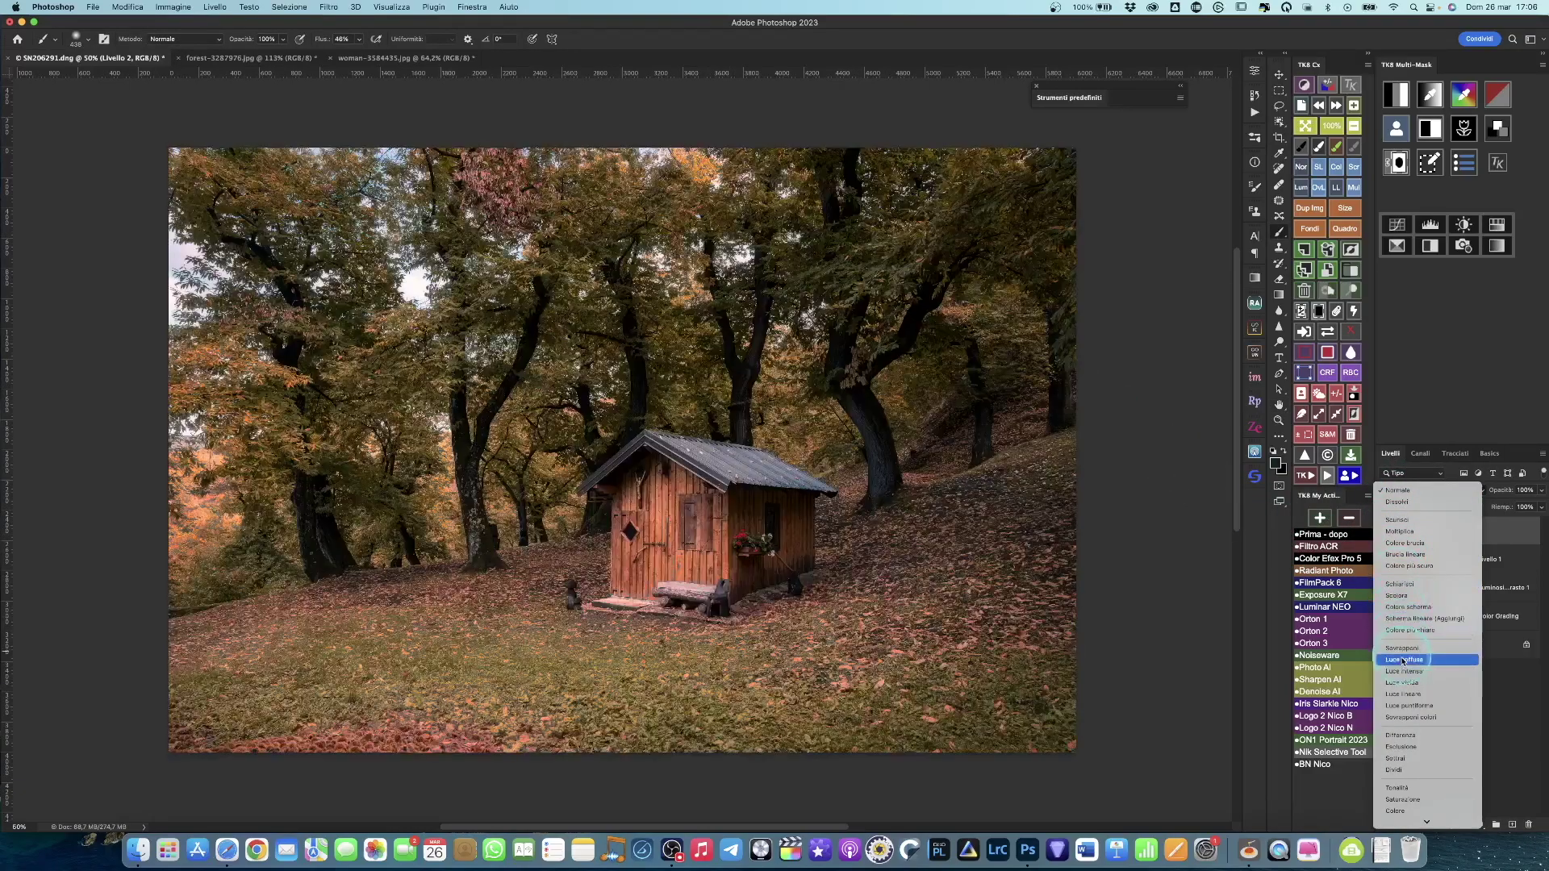
click(1404, 650)
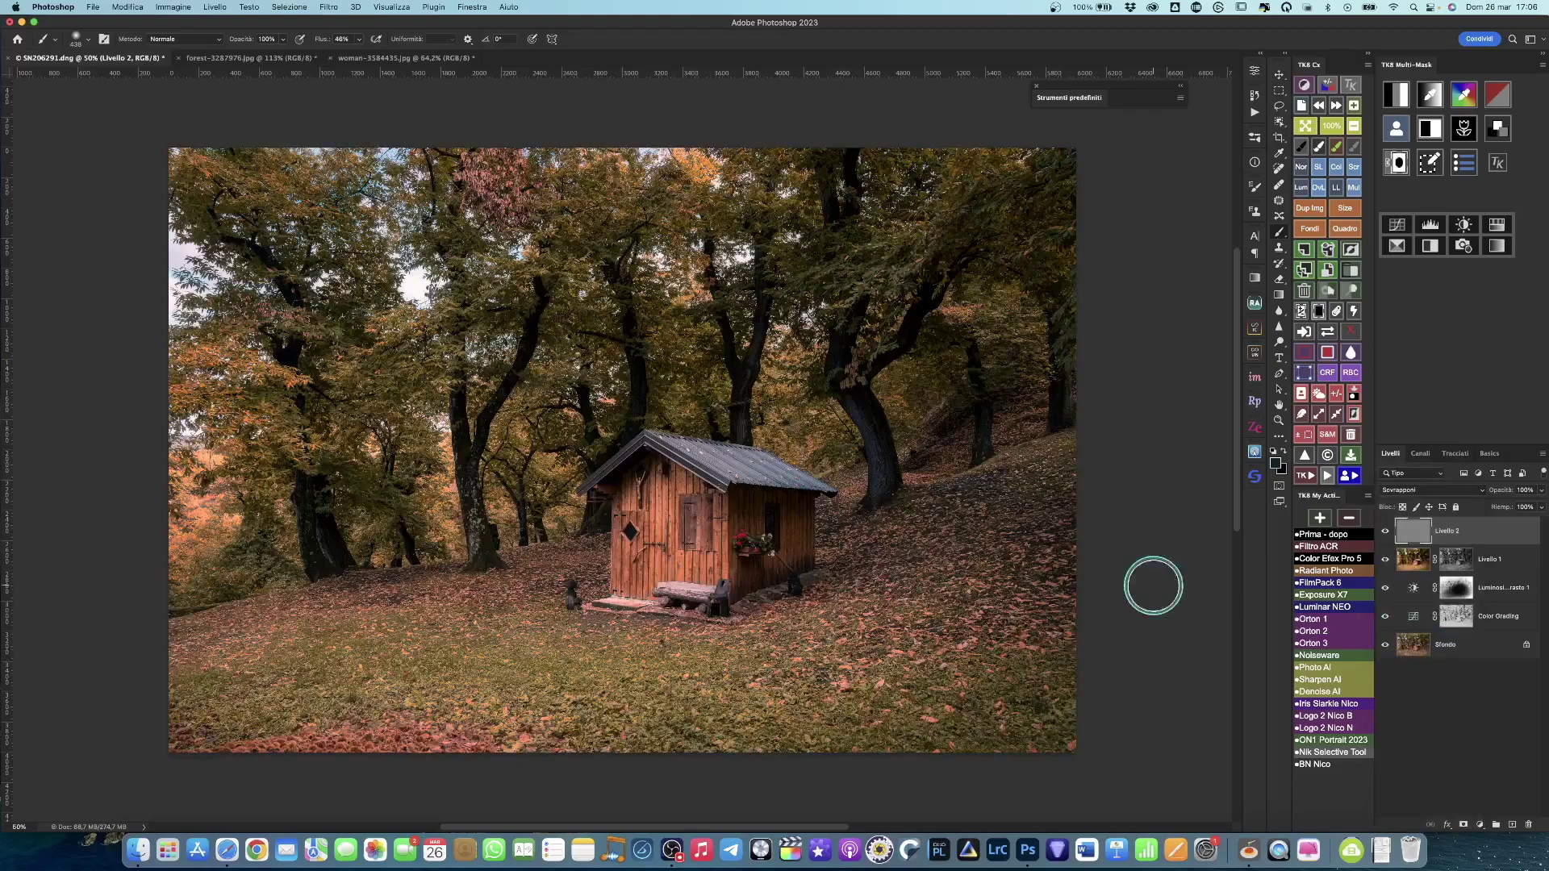
scroll(807, 347, up, 5)
scroll(778, 492, down, 2)
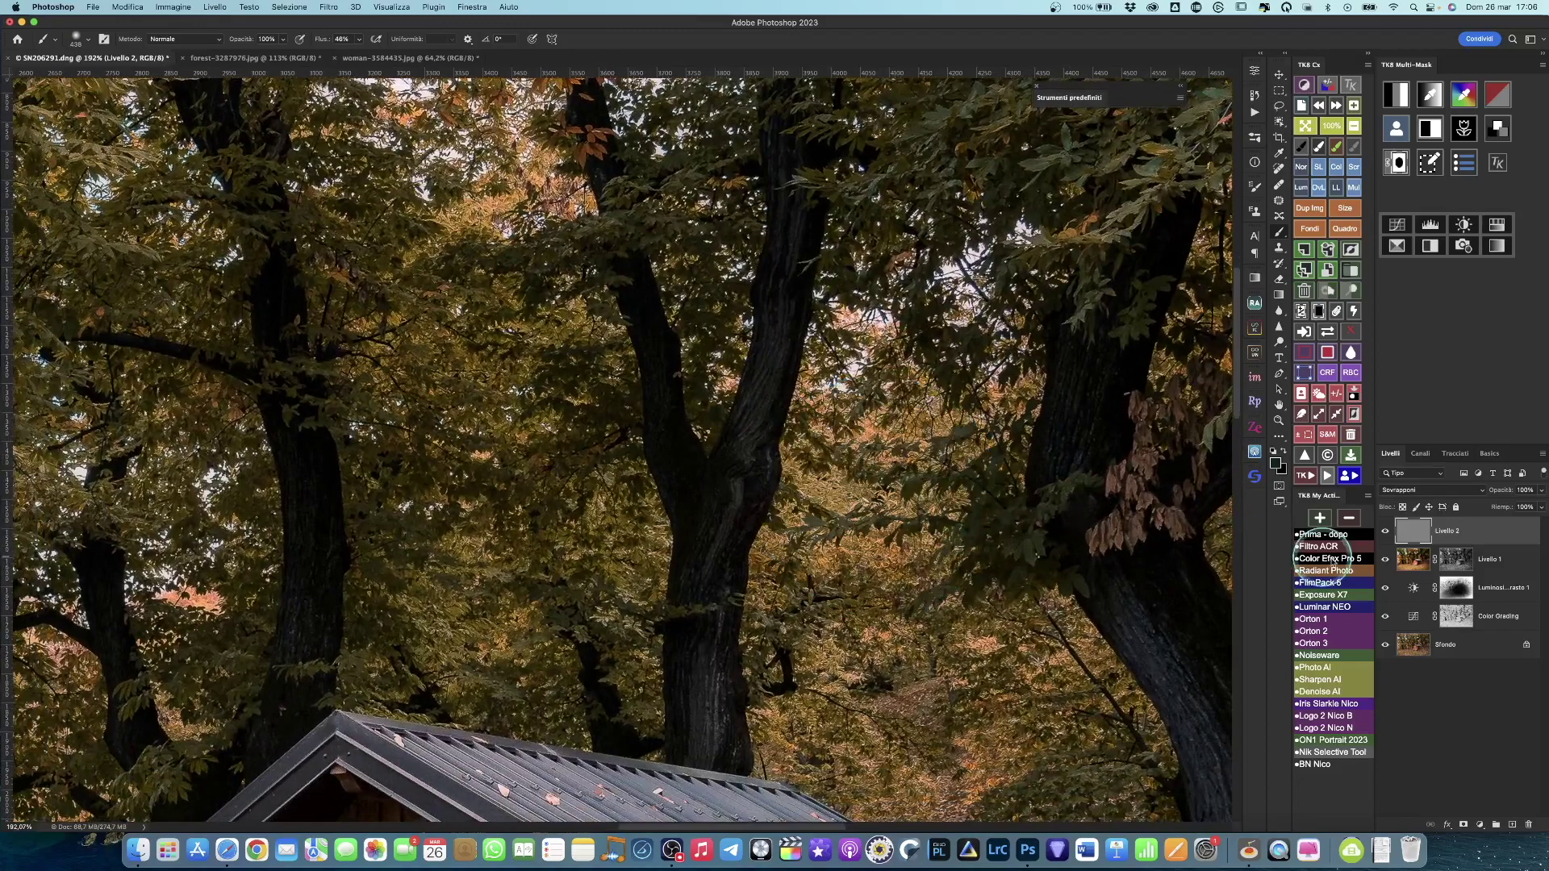
click(1386, 531)
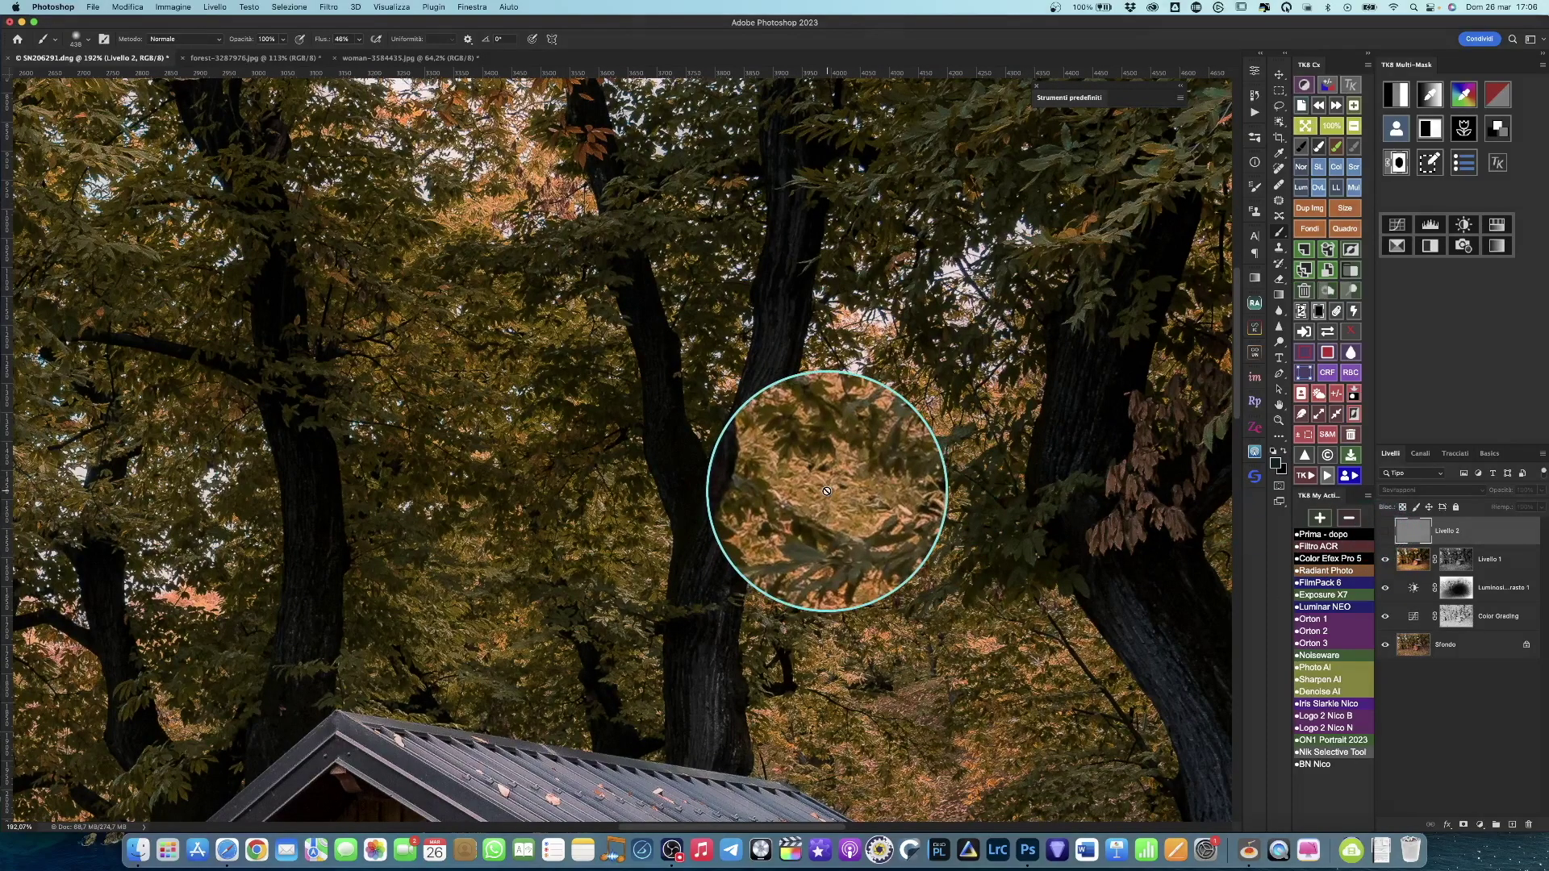
click(1385, 530)
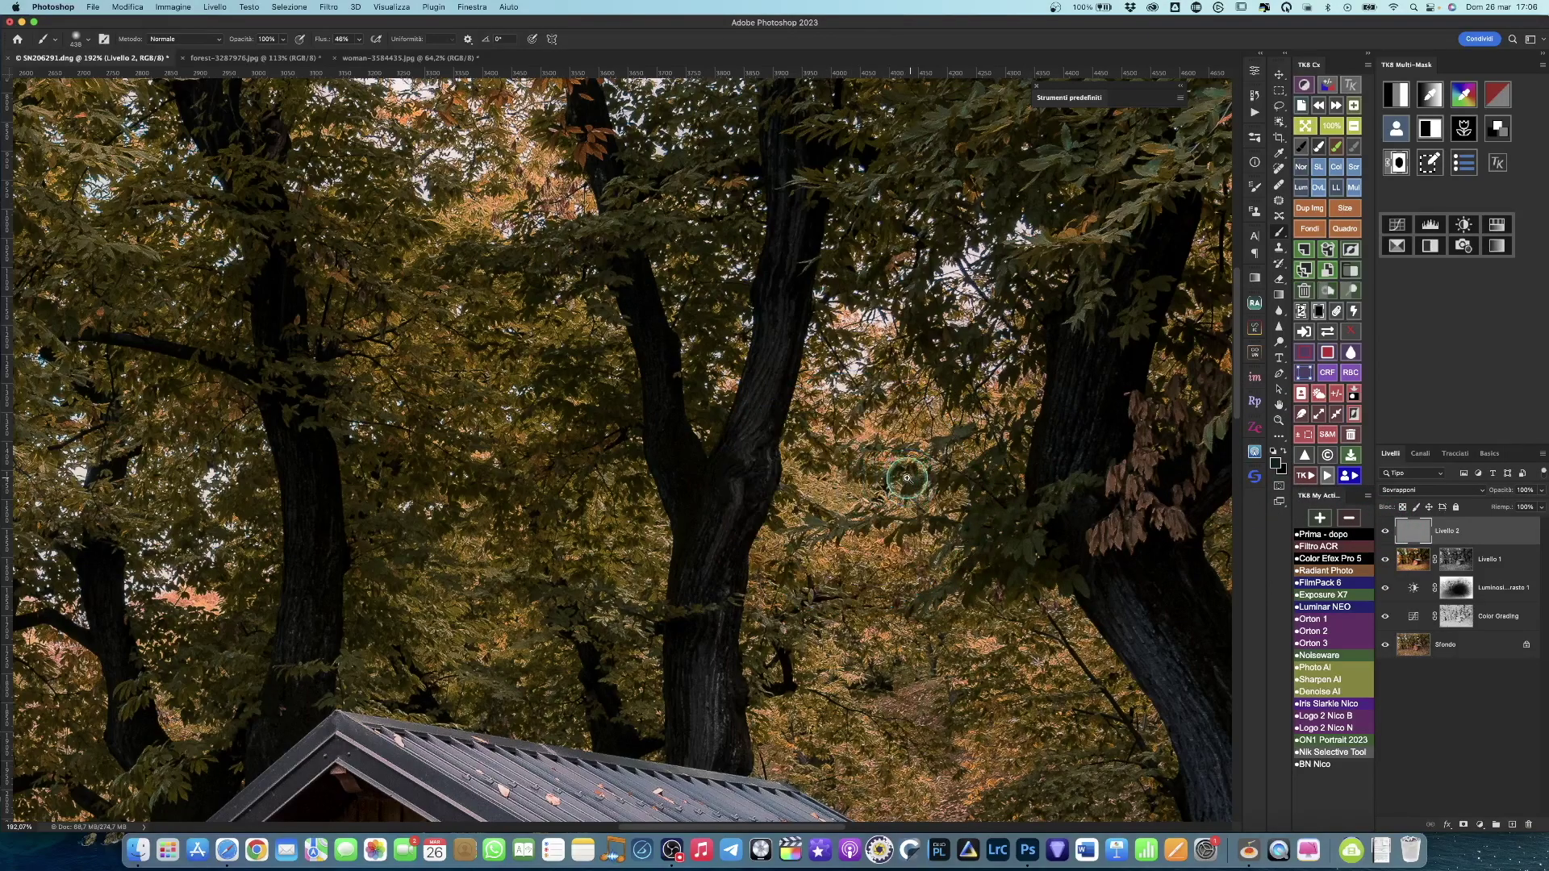
scroll(851, 488, down, 5)
drag(851, 484, 777, 405)
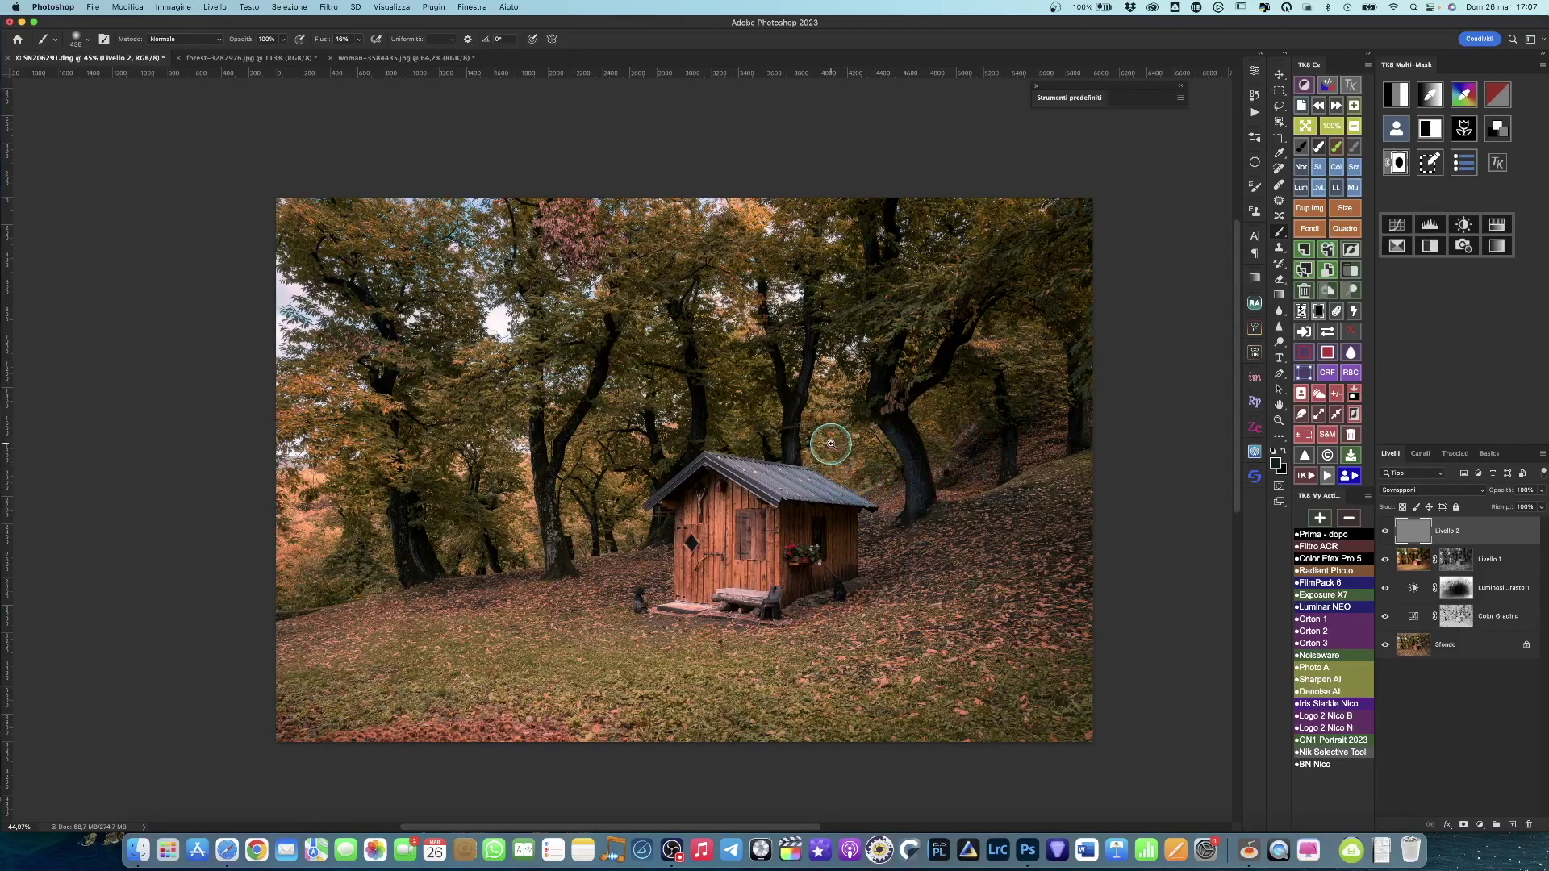
scroll(839, 445, up, 1)
drag(856, 466, 850, 456)
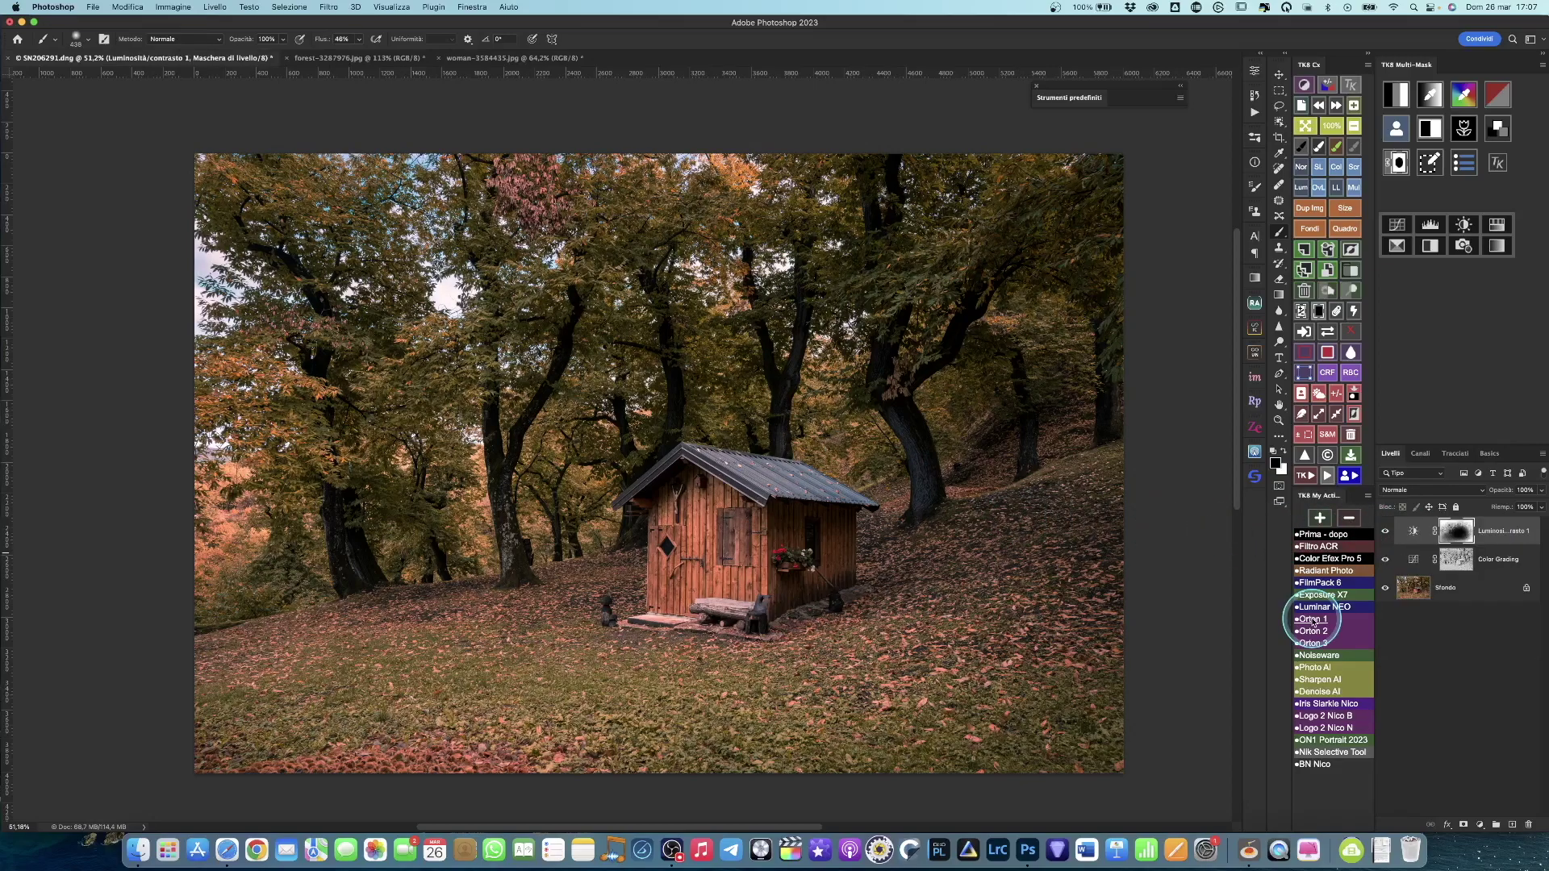
- Delete Livello 1 and Livello 2, then run the Orton action
shift+click(1412, 558)
key(Delete)
click(1315, 619)
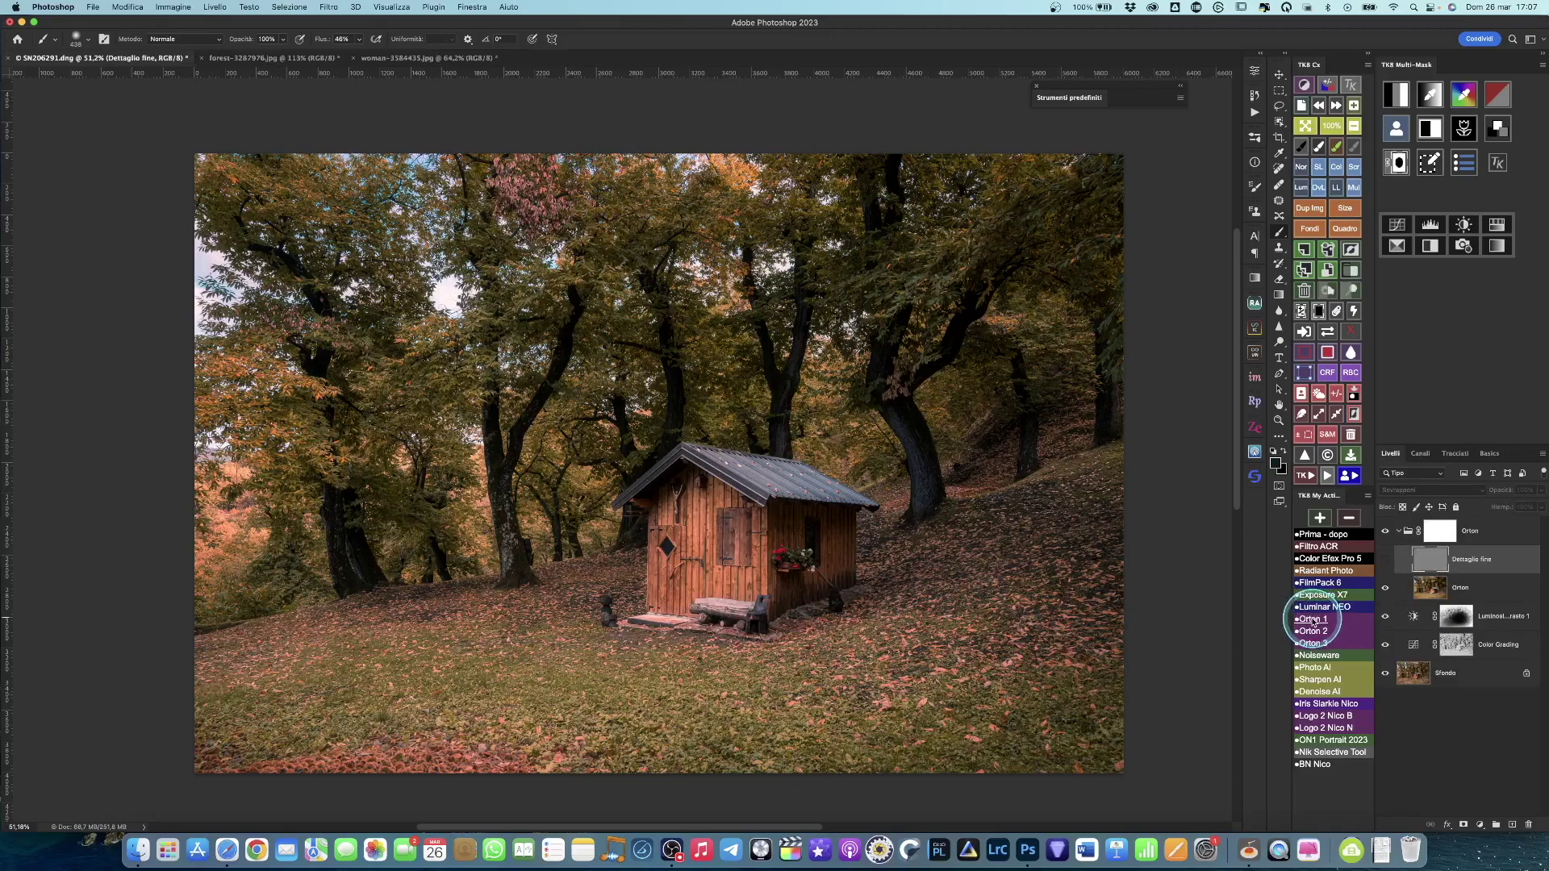
- Add a white layer mask to the Dettaglio fine layer
click(1428, 591)
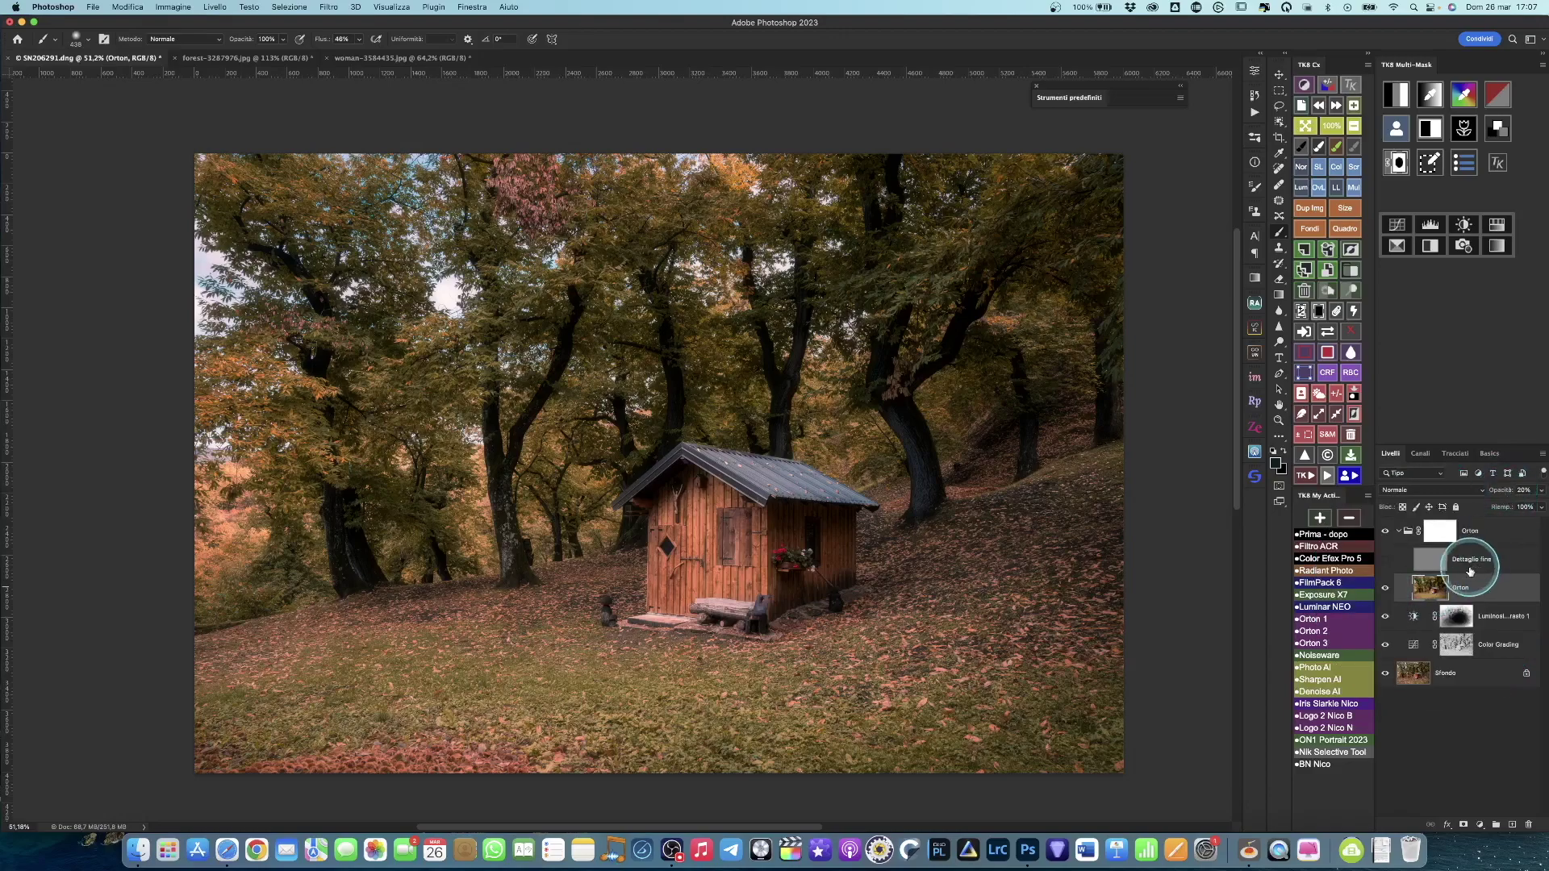
click(1435, 565)
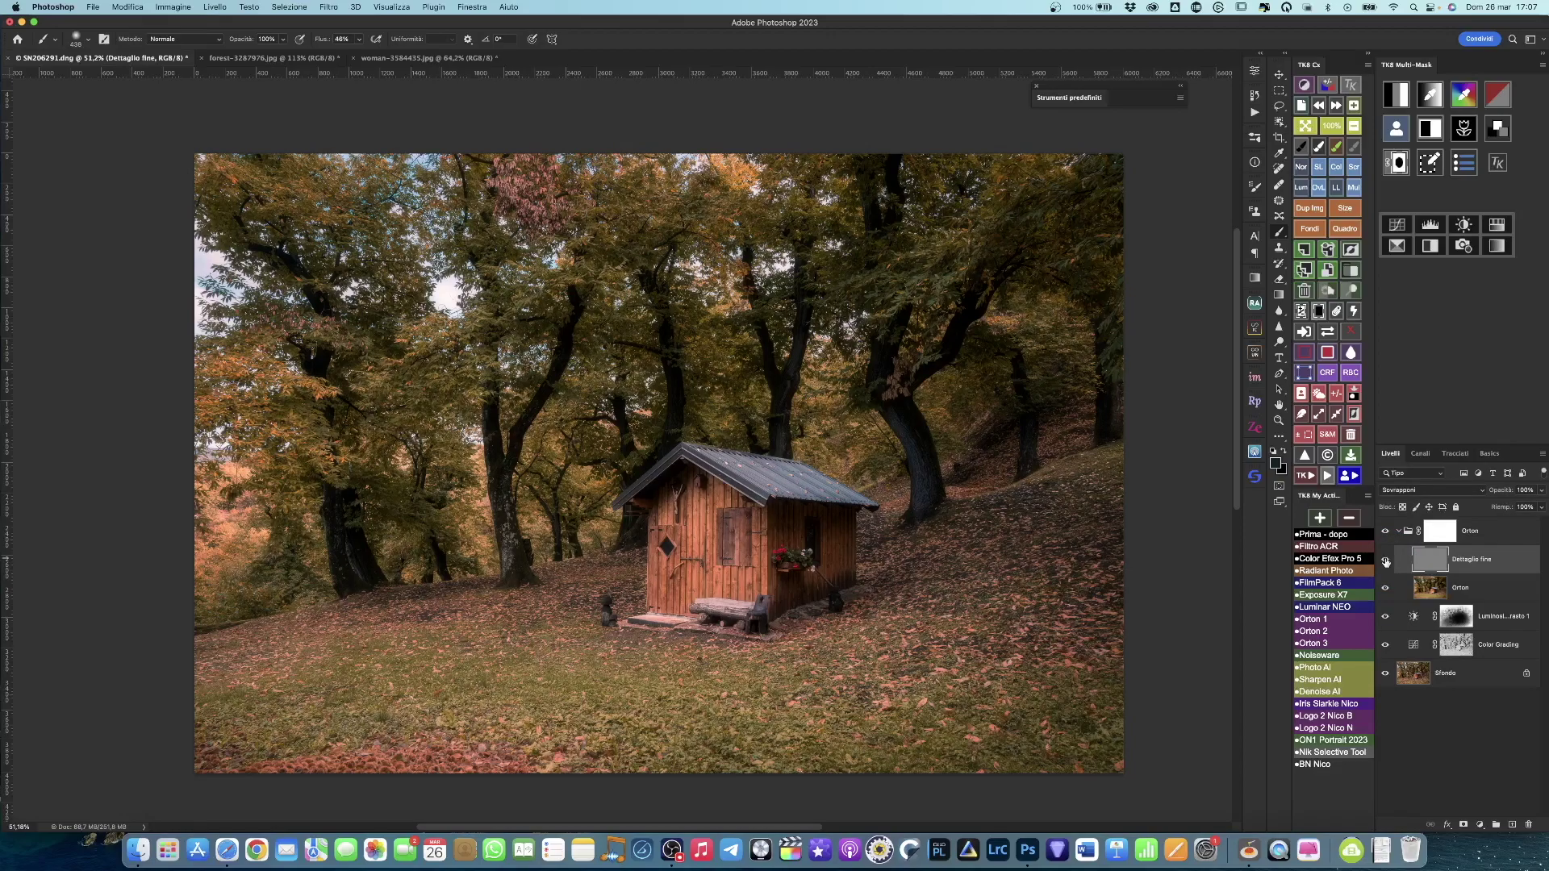
drag(1432, 559, 1464, 828)
click(1464, 829)
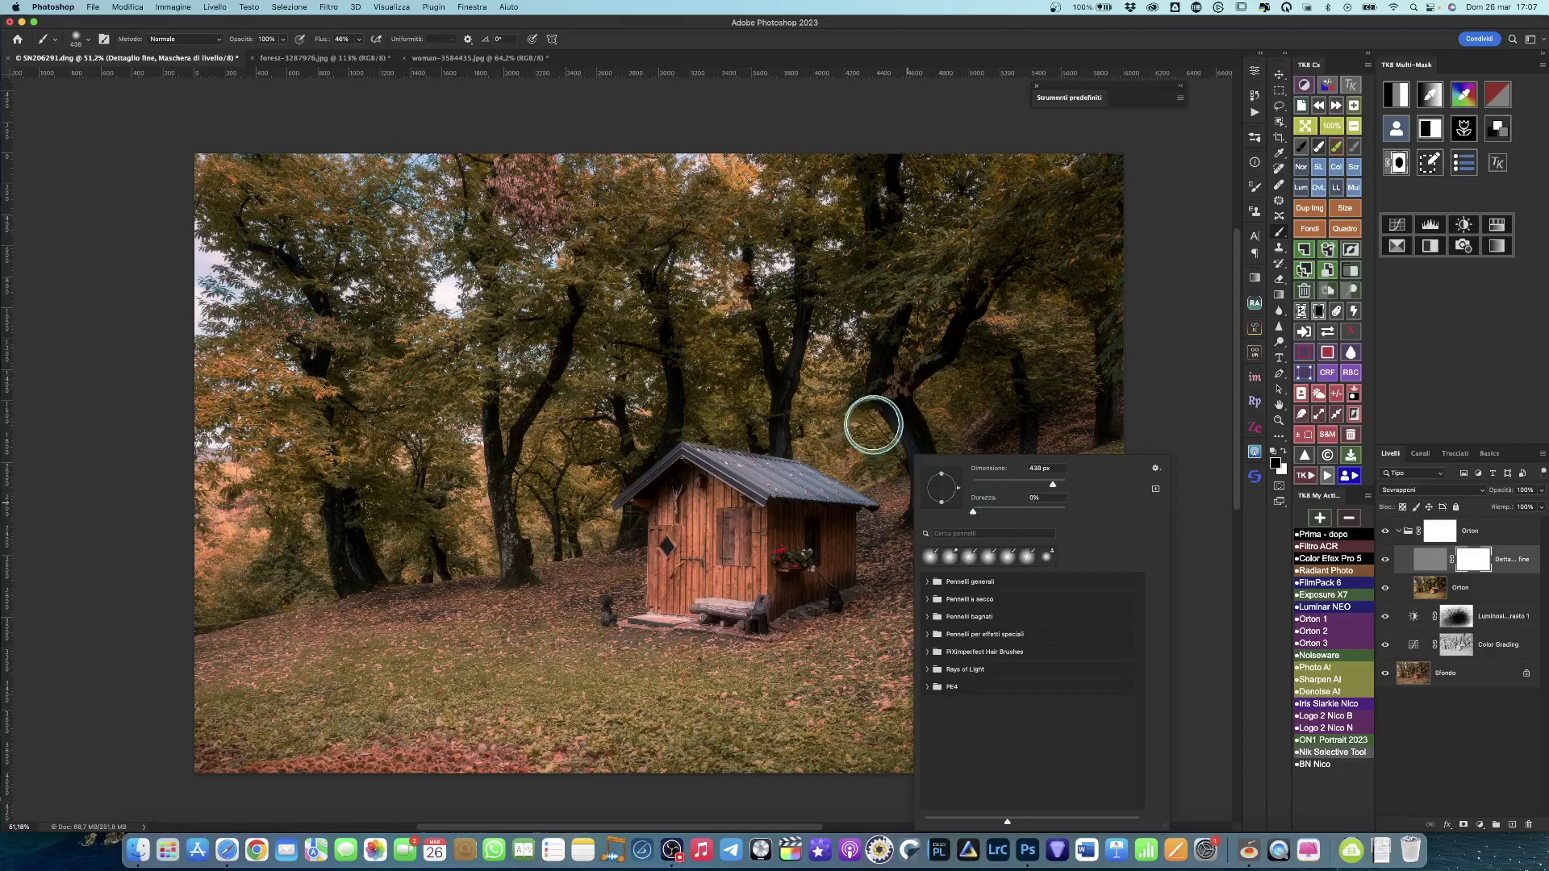
- Enlarge the brush to about 1168 px and paint black over the trees and lower slope on Dettaglio fine's mask
click(872, 422)
drag(868, 419, 978, 426)
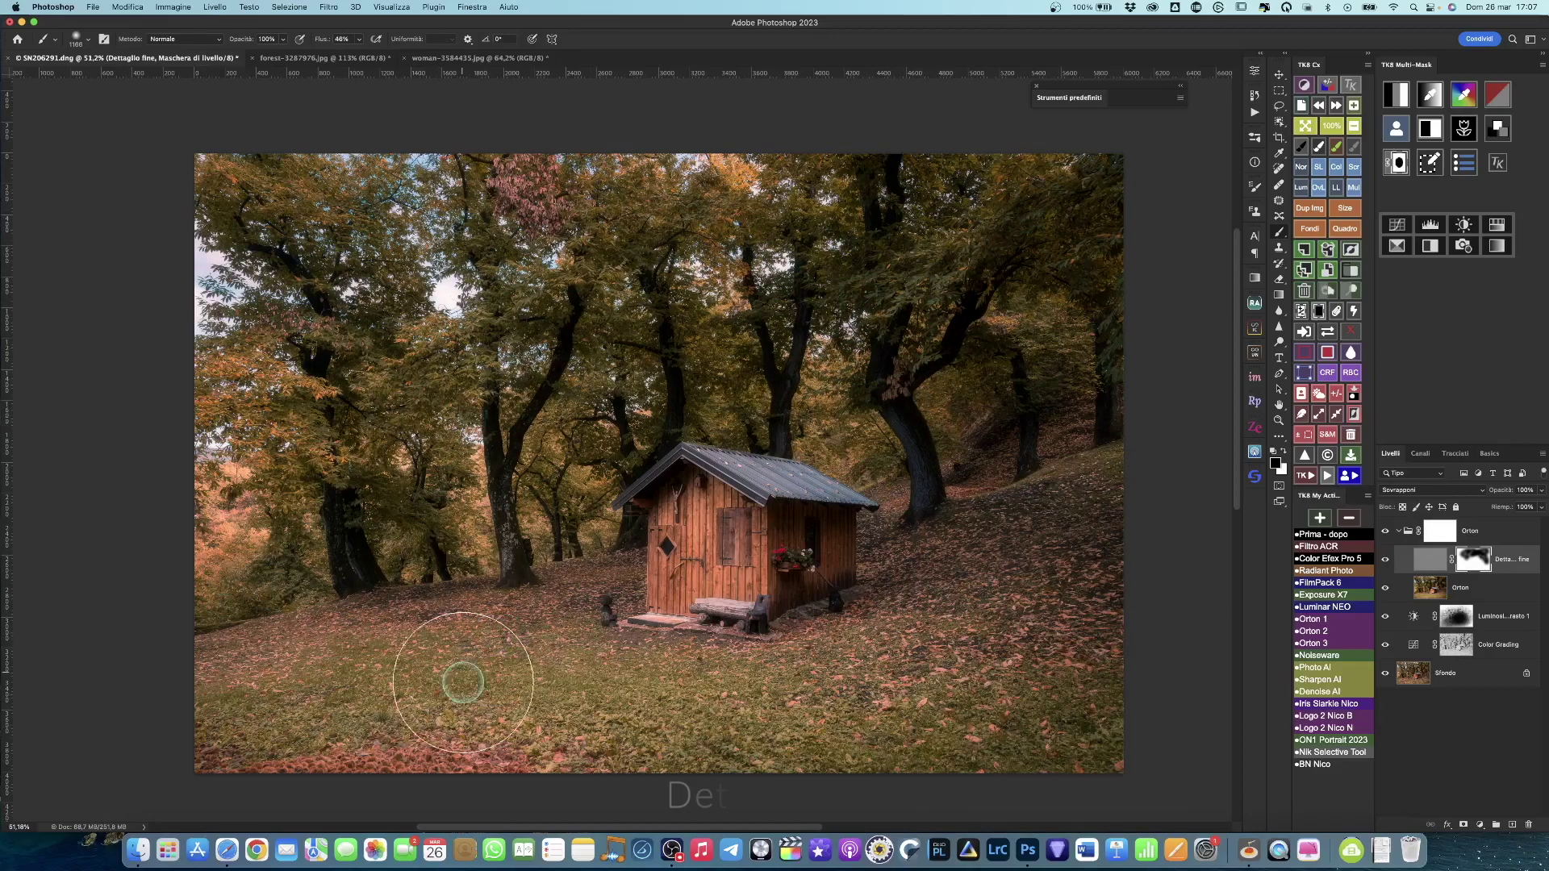
drag(466, 470, 1055, 573)
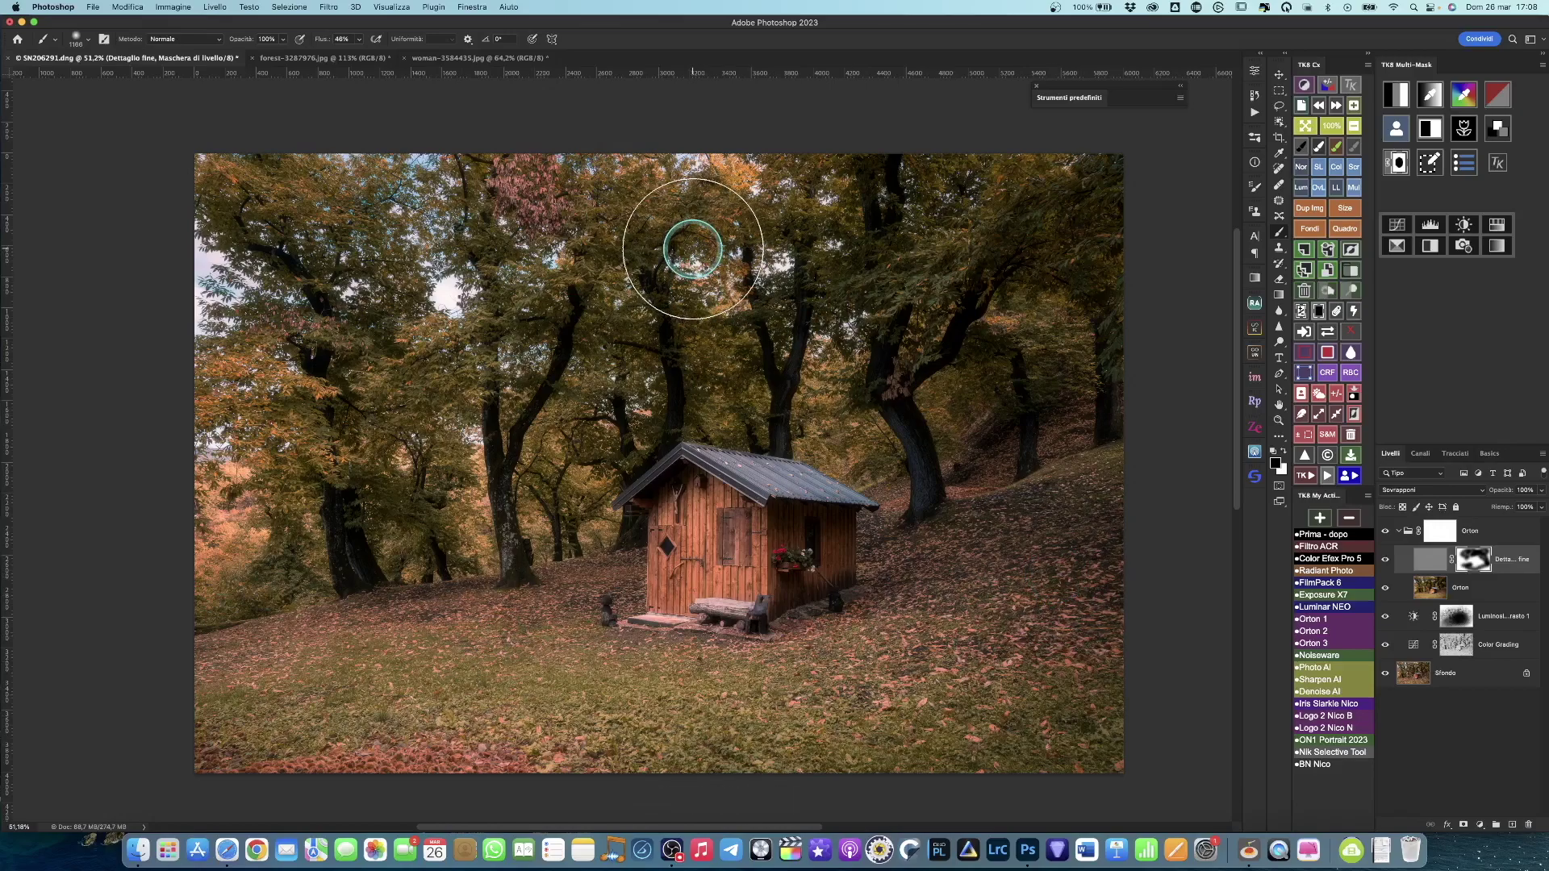
- Switch to the woman portrait, zoom on the face, and run the Orton glow action
click(511, 59)
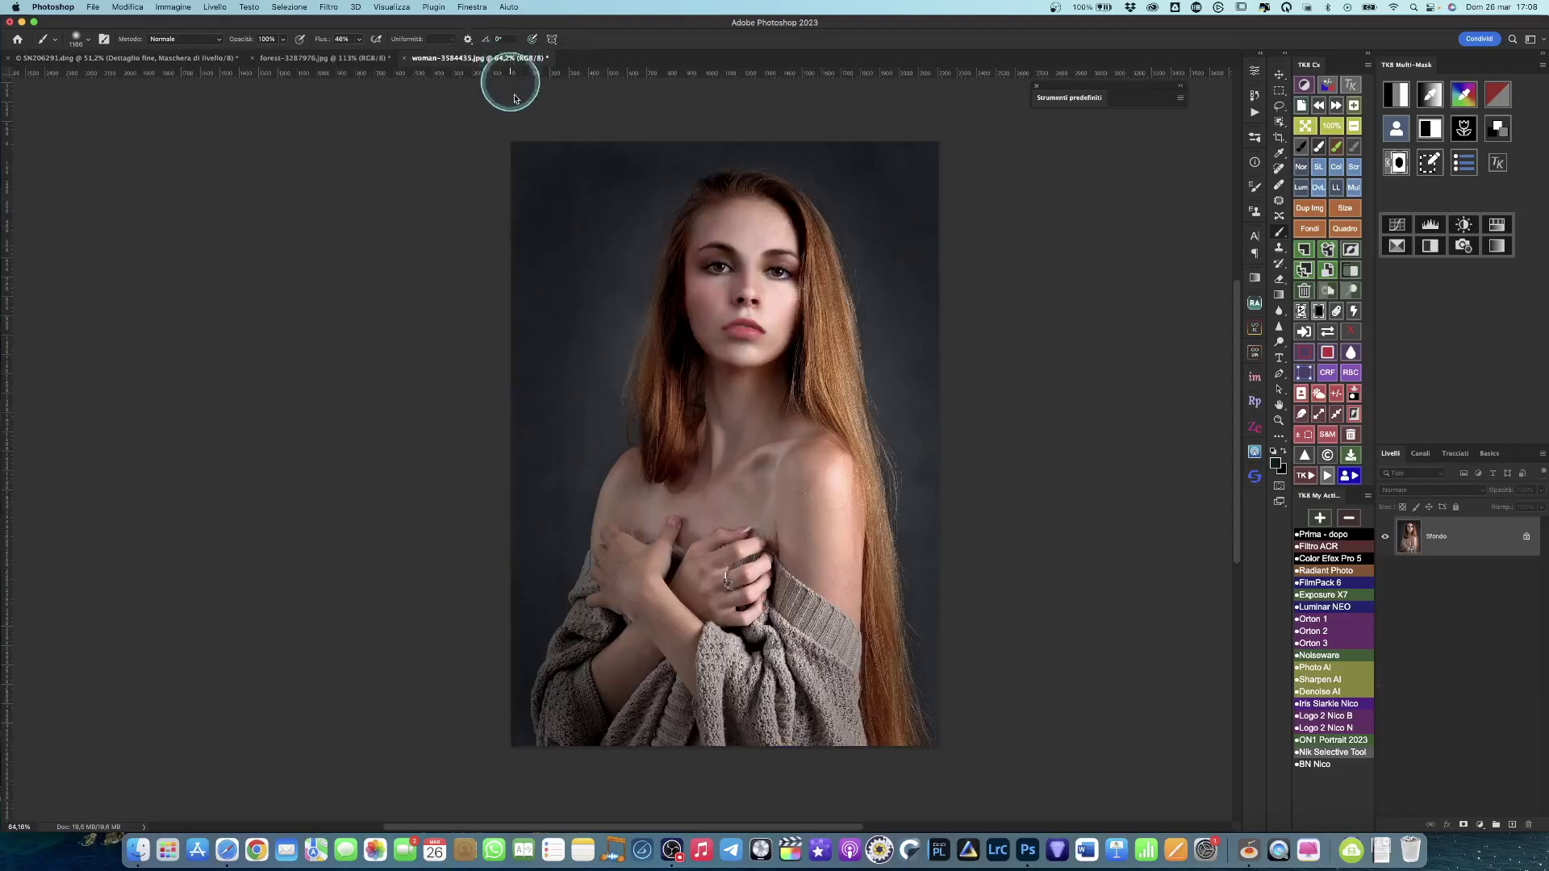
mouse_move(753, 345)
mouse_down()
mouse_move(773, 362)
mouse_move(753, 415)
mouse_up()
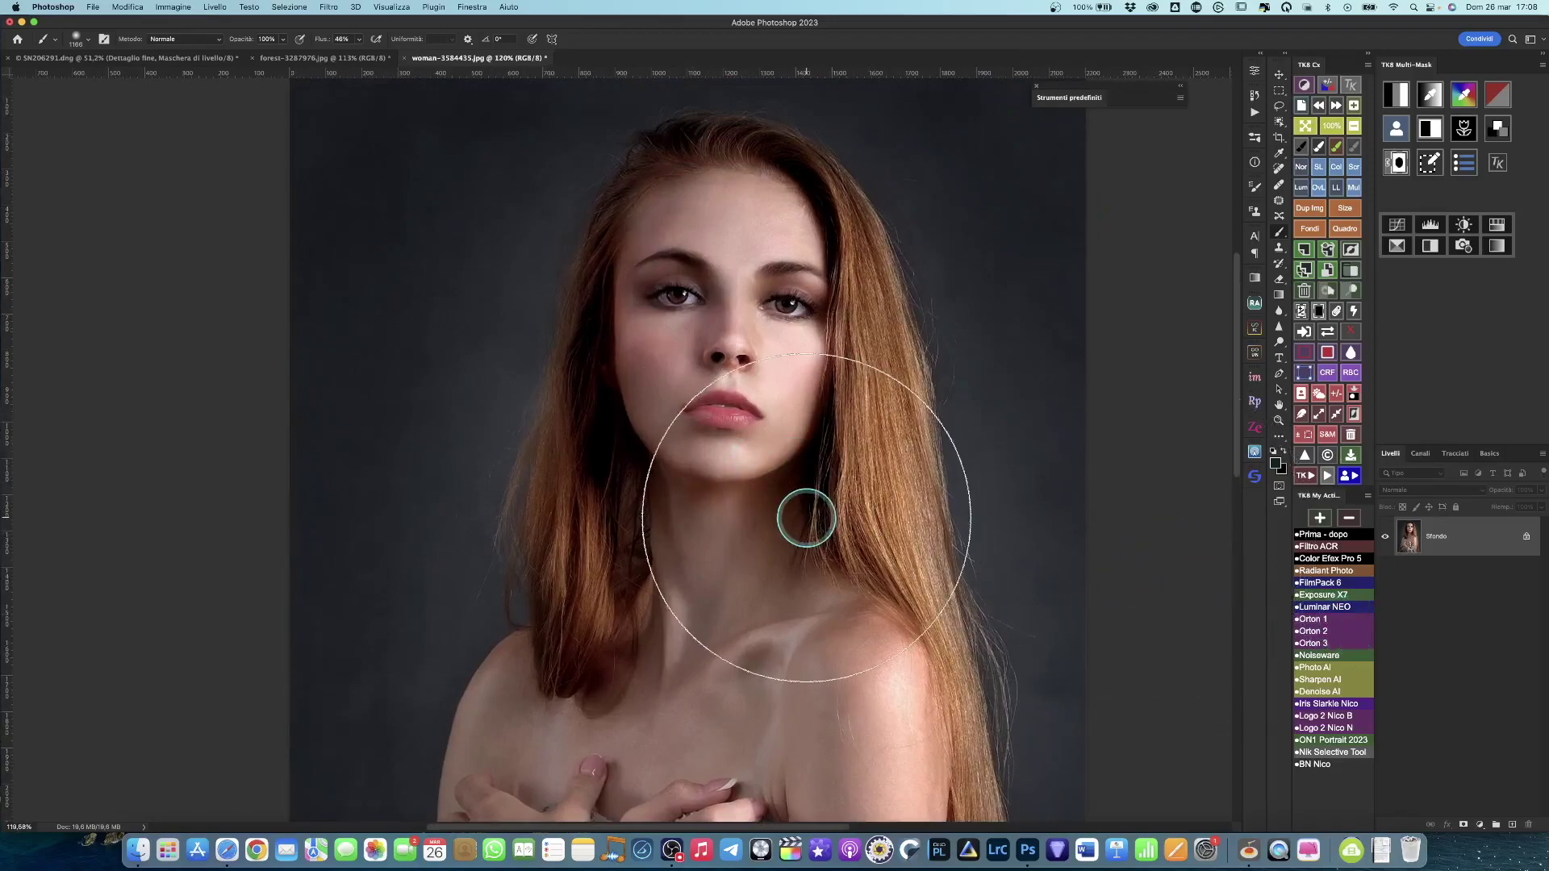
drag(763, 542, 662, 522)
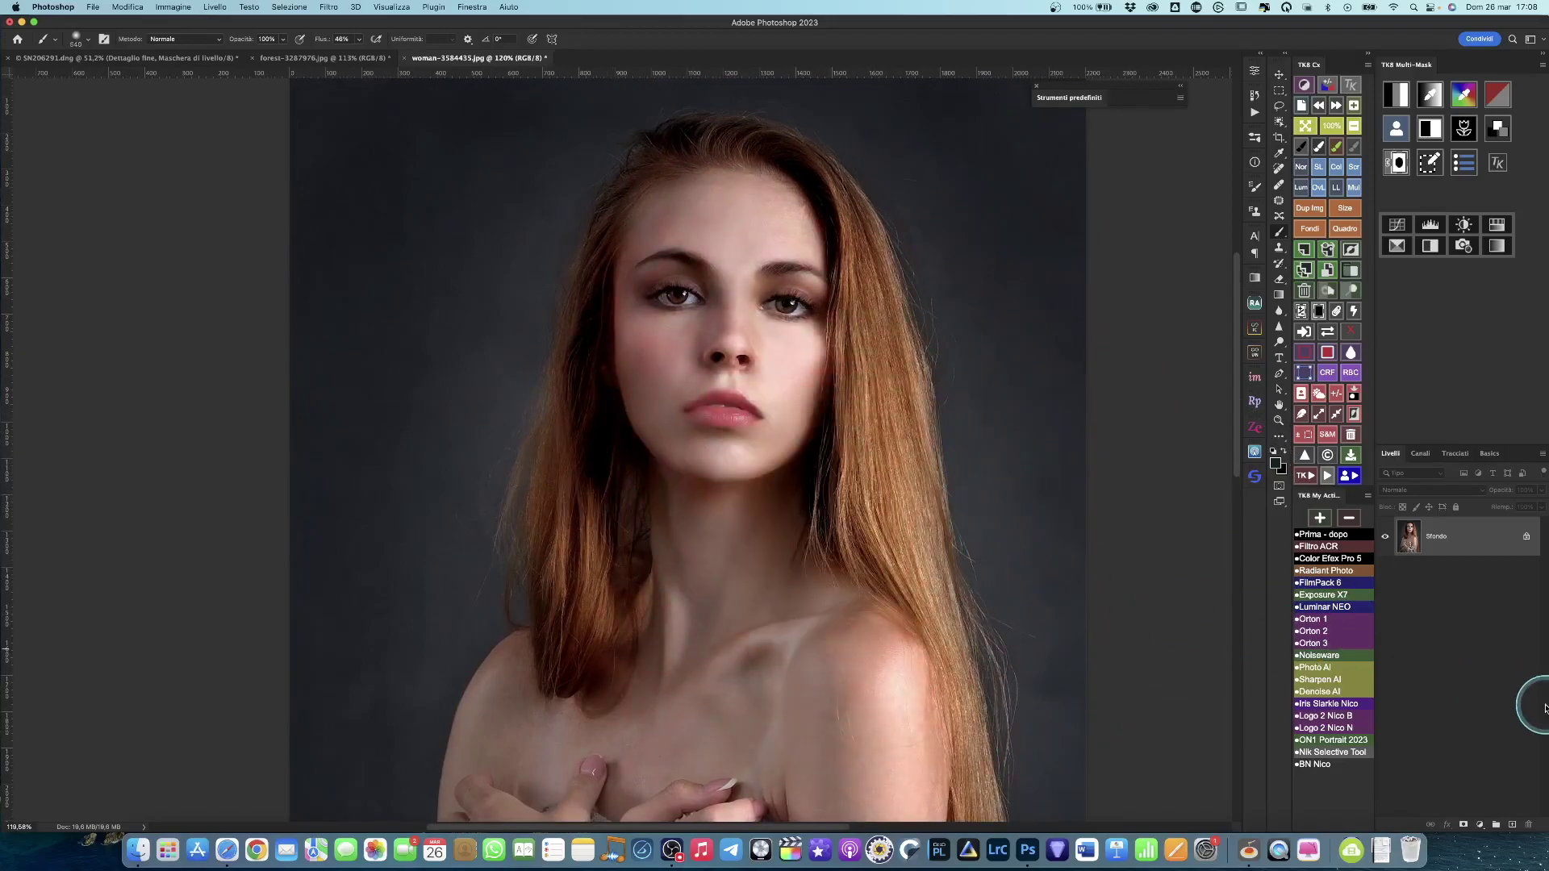
click(1314, 620)
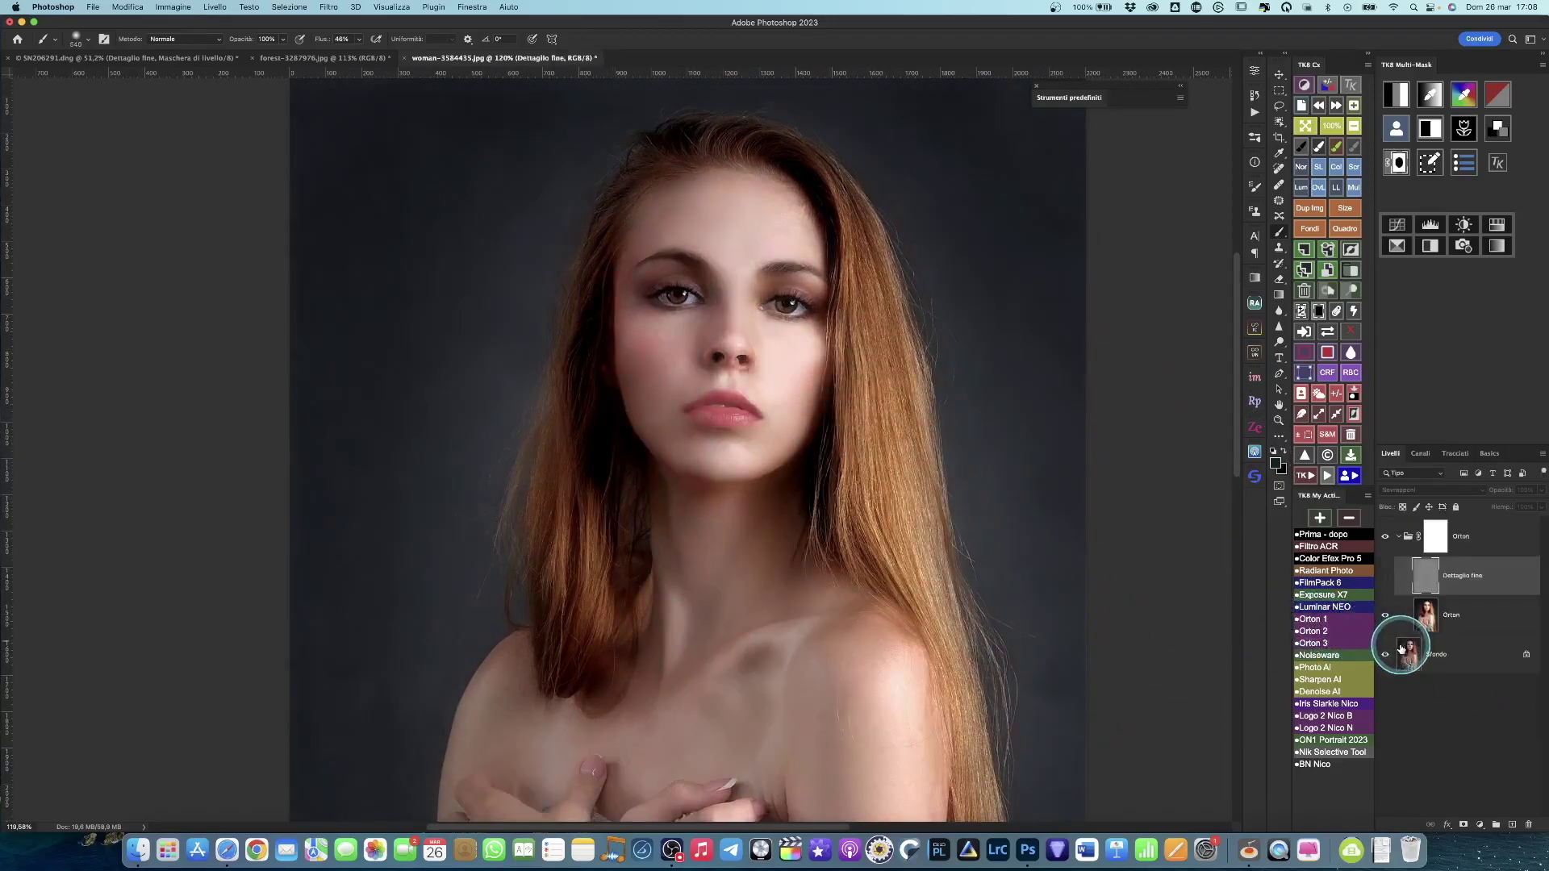
- Toggle the Orton group on and off to compare the portrait with and without glow
click(1386, 536)
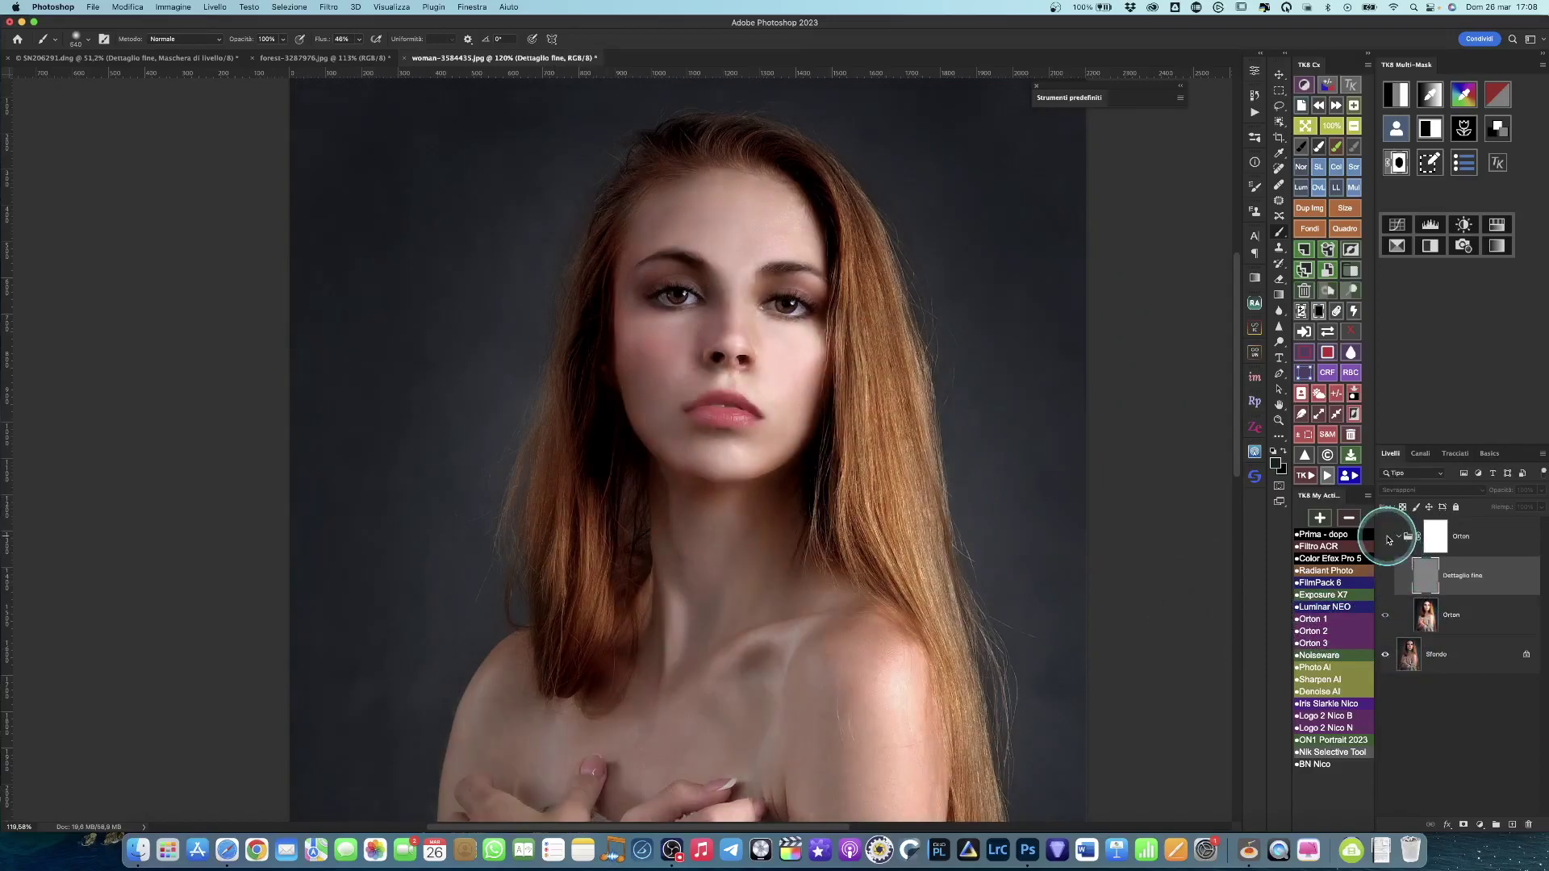
click(1386, 536)
click(1386, 537)
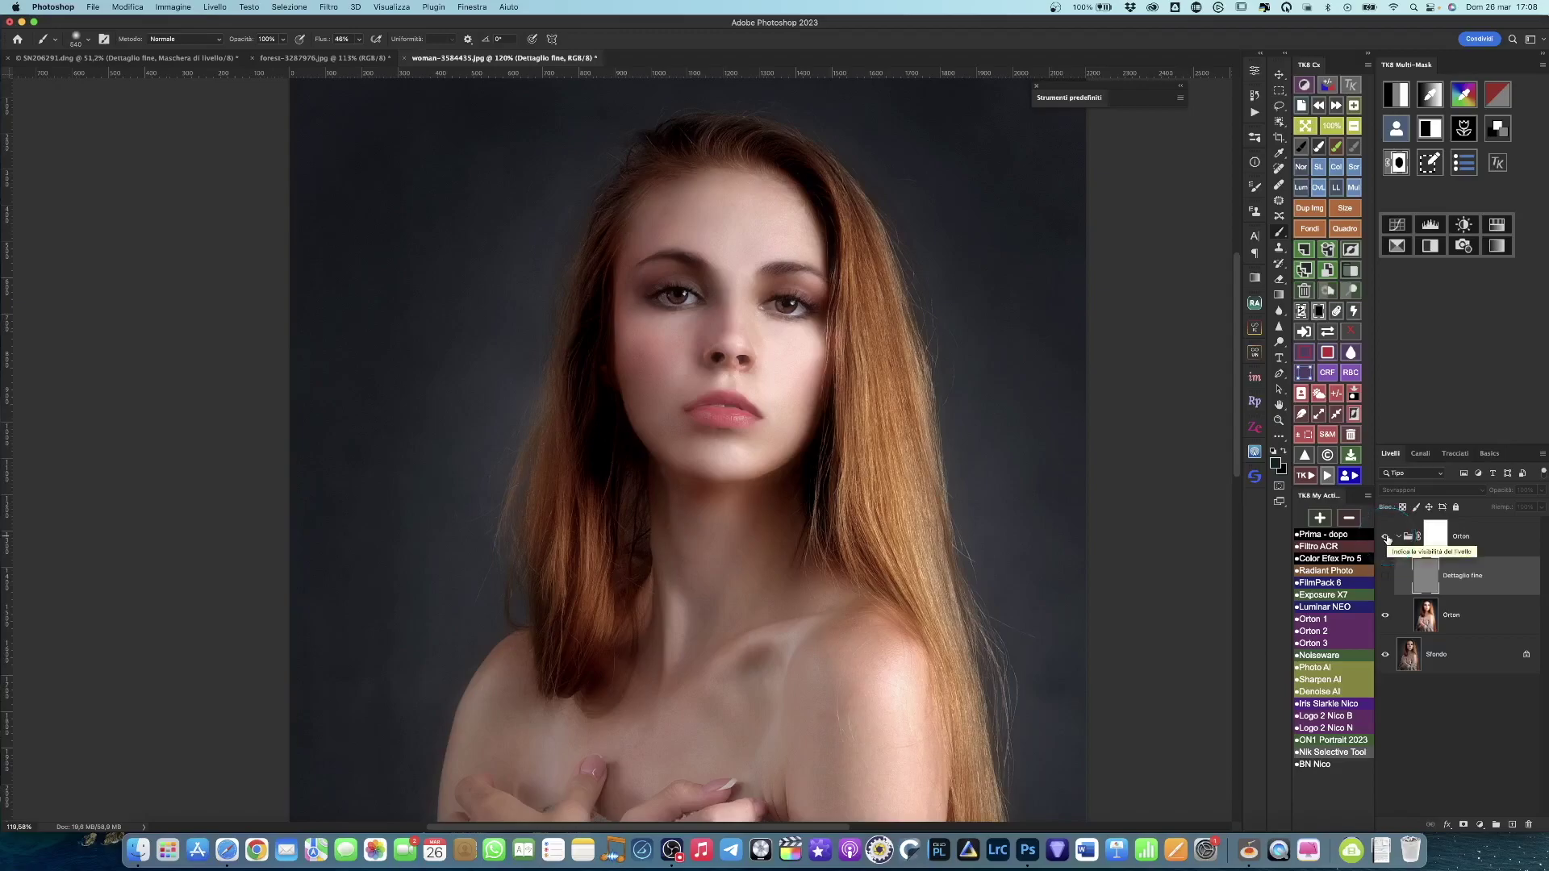
scroll(976, 516, down, 2)
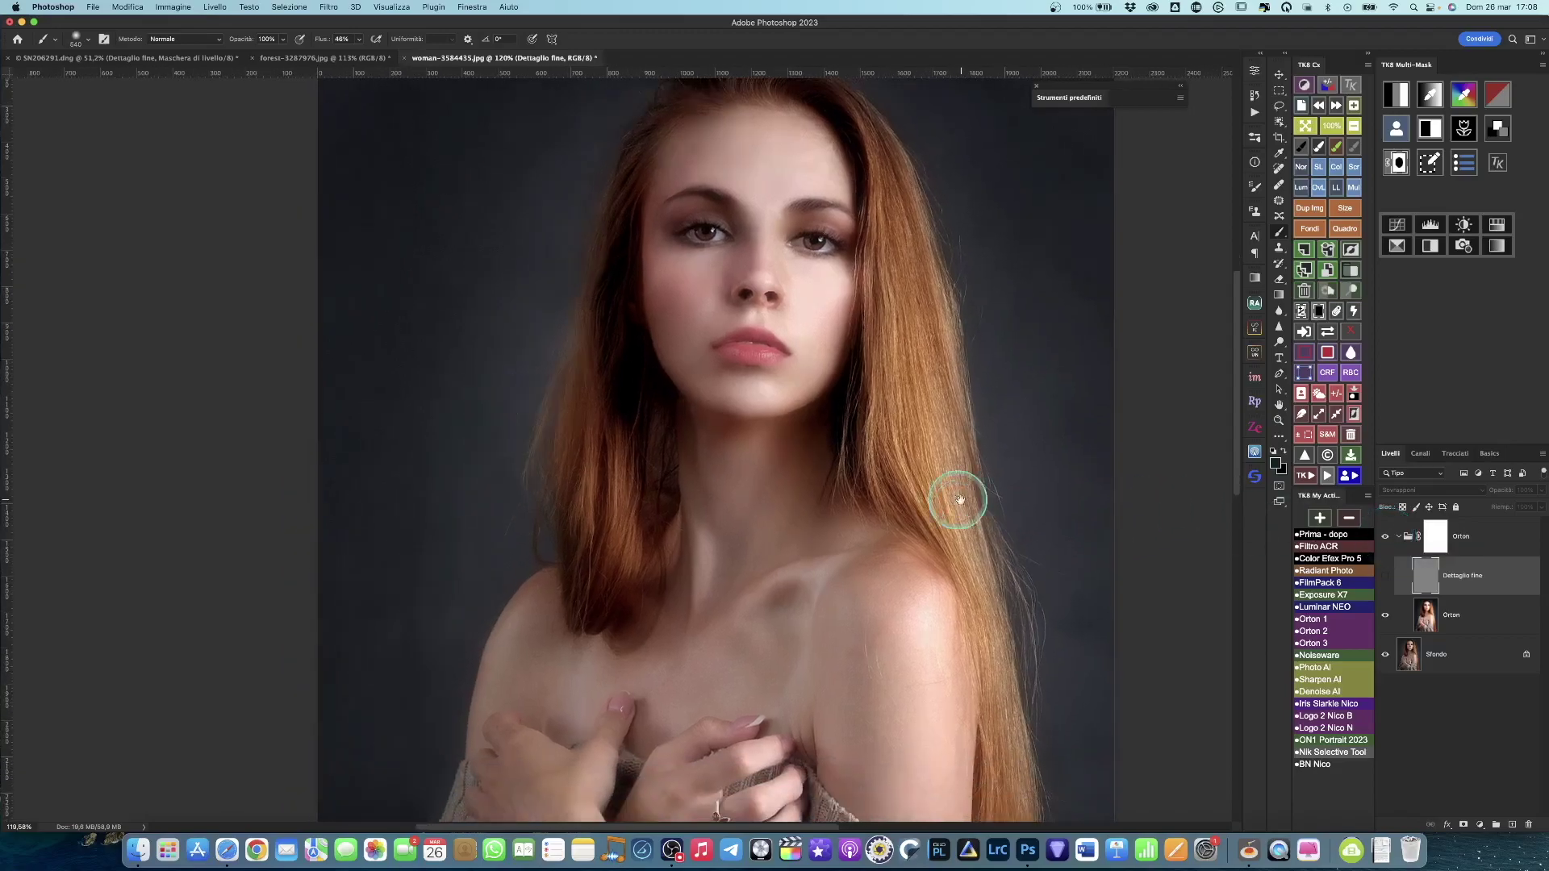
scroll(957, 493, down, 2)
scroll(938, 486, down, 1)
drag(939, 487, 887, 416)
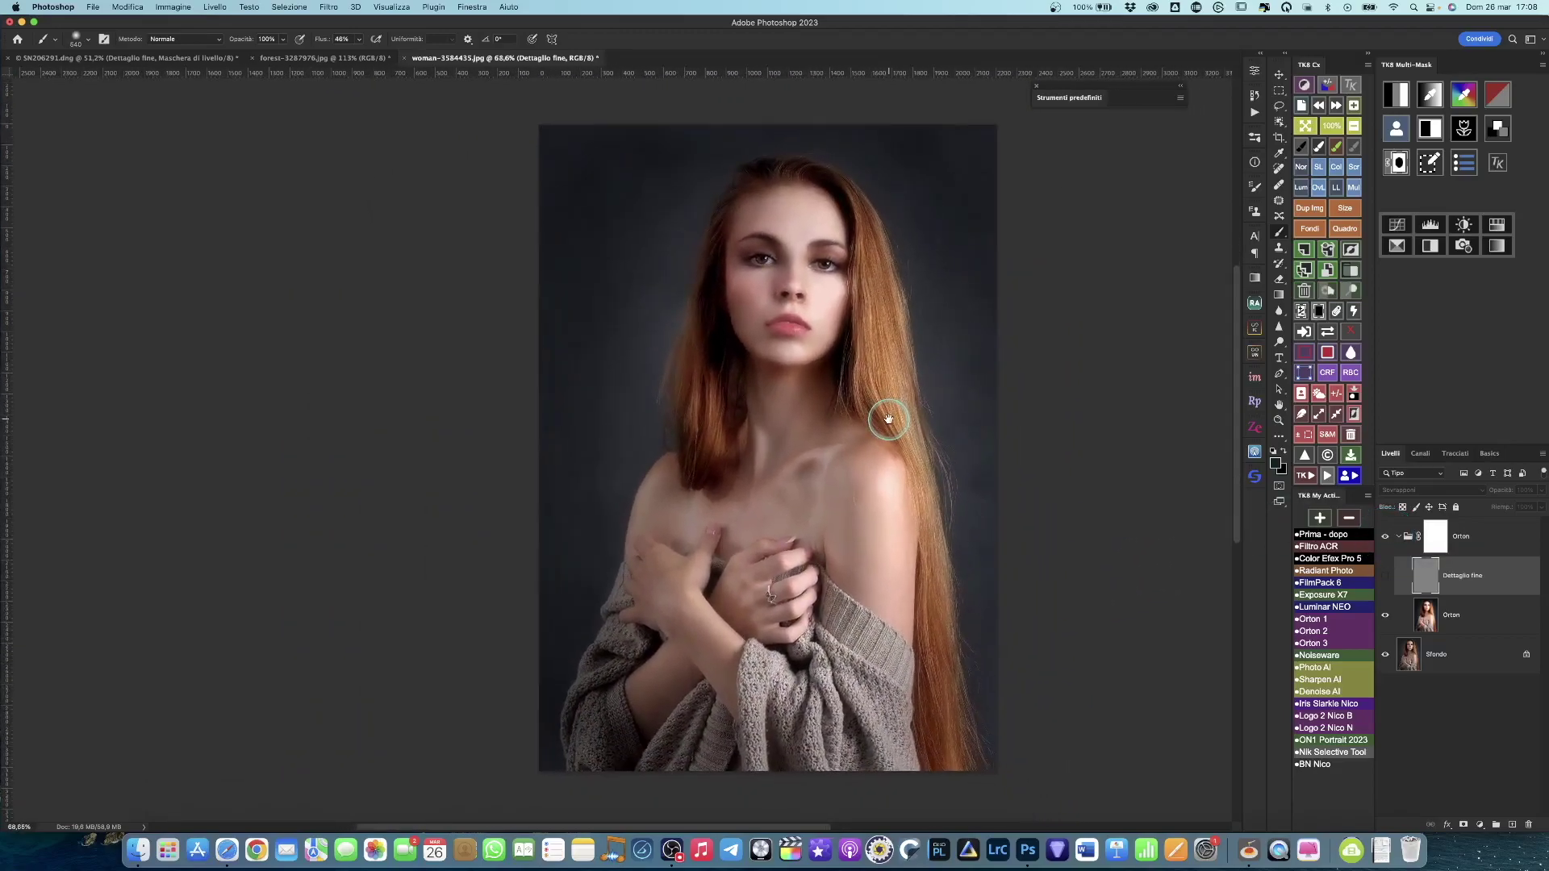
click(1386, 536)
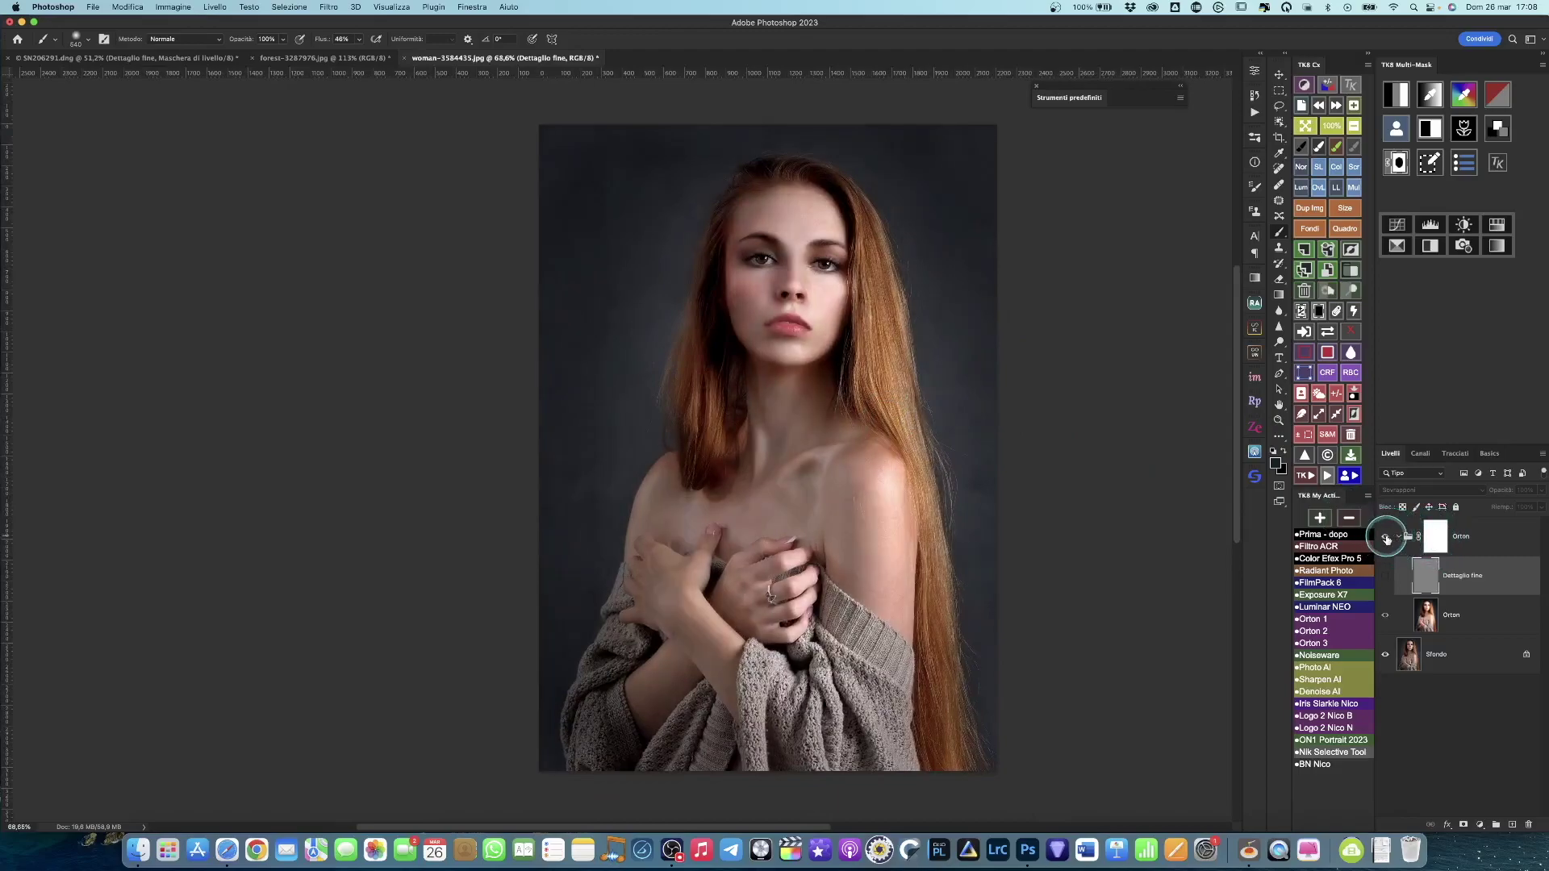
- Turn on the Dettaglio fine layer and toggle it to compare the added detail
click(1385, 574)
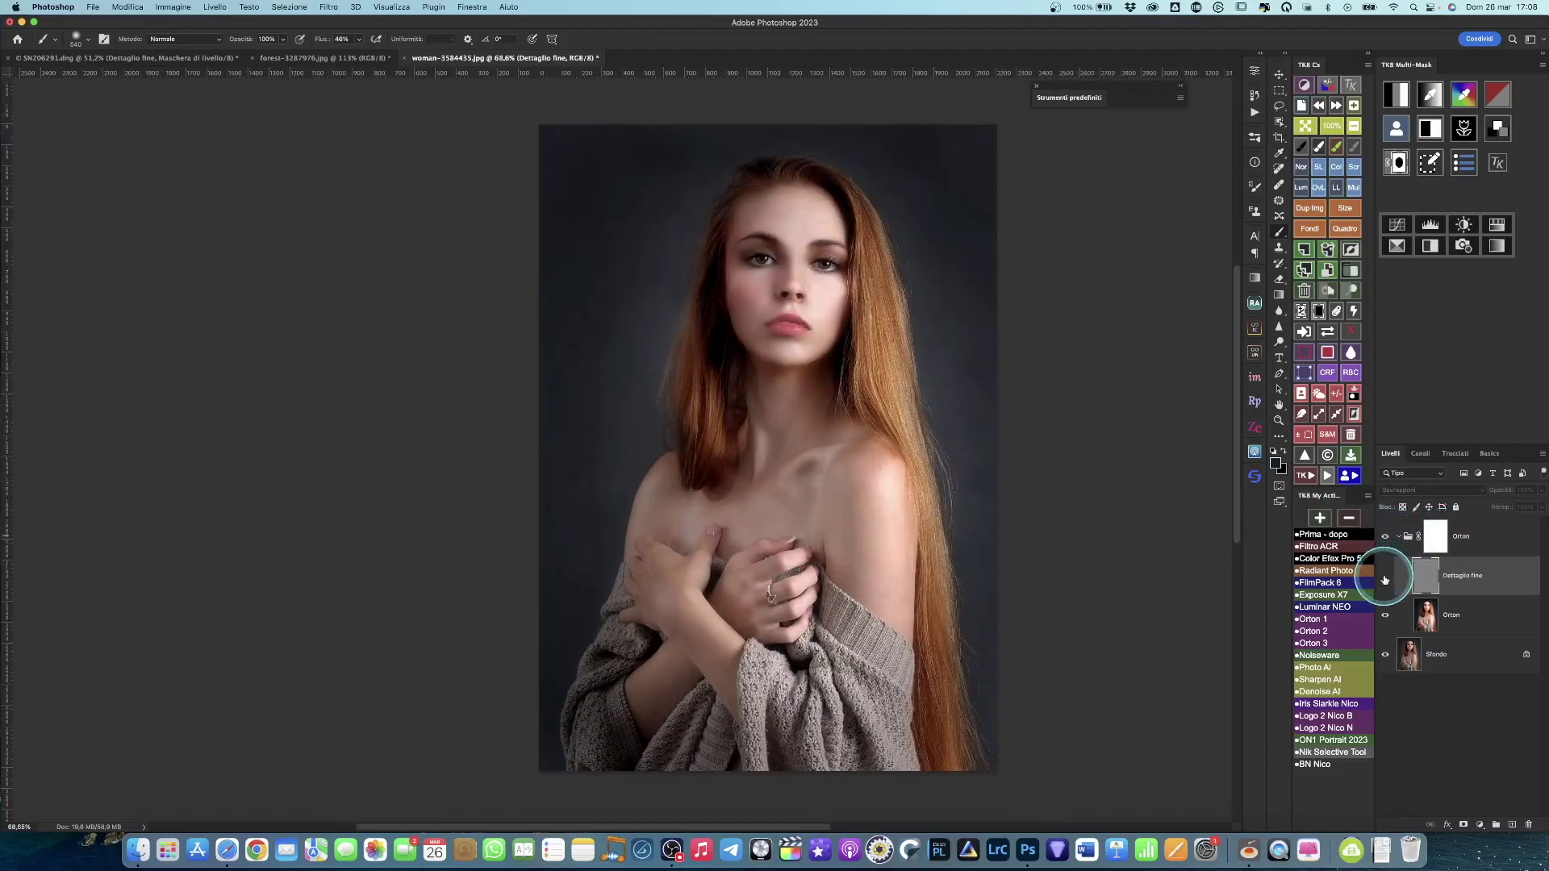
click(1385, 575)
scroll(879, 327, up, 5)
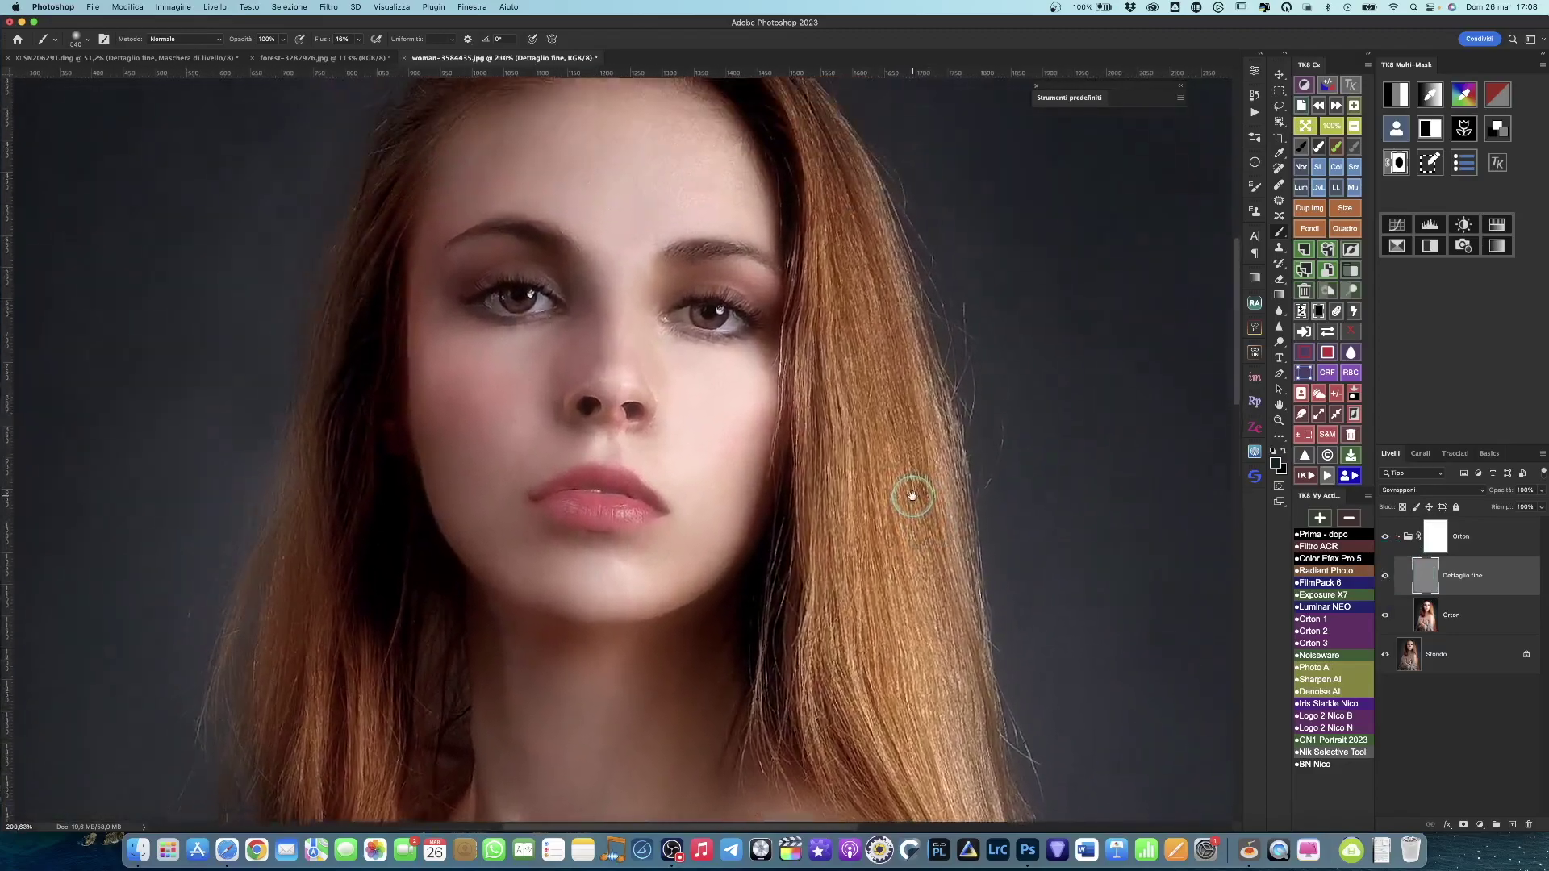
click(1386, 577)
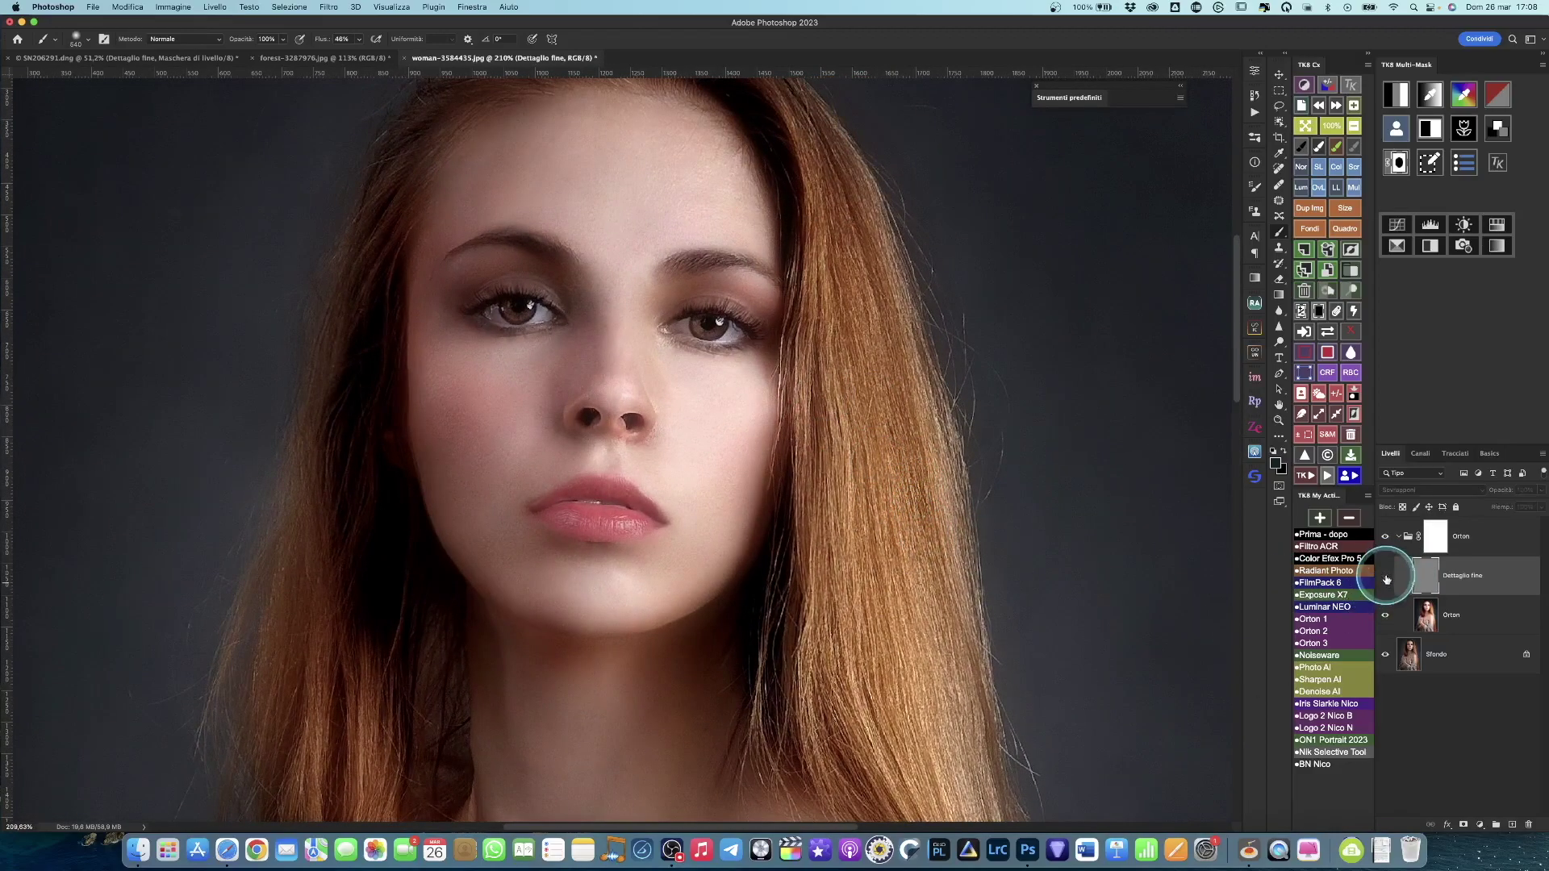
click(1386, 577)
- Resize the brush to about 233 px and recheck the portrait with the Orton glow hidden and shown
right_click(998, 490)
drag(886, 484, 718, 484)
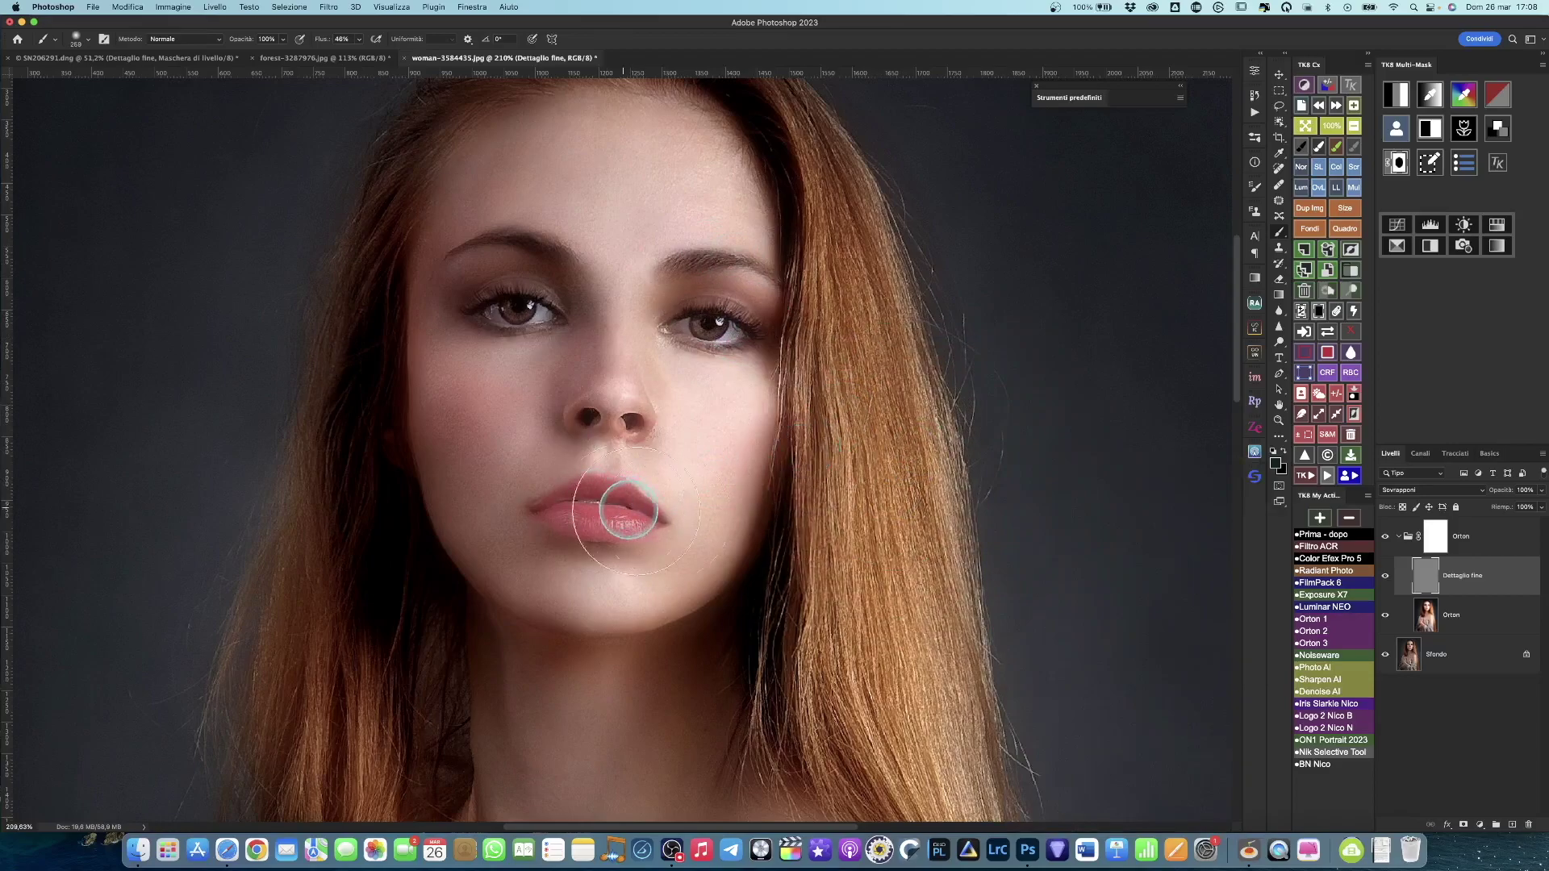
drag(986, 537, 968, 533)
scroll(1003, 537, down, 5)
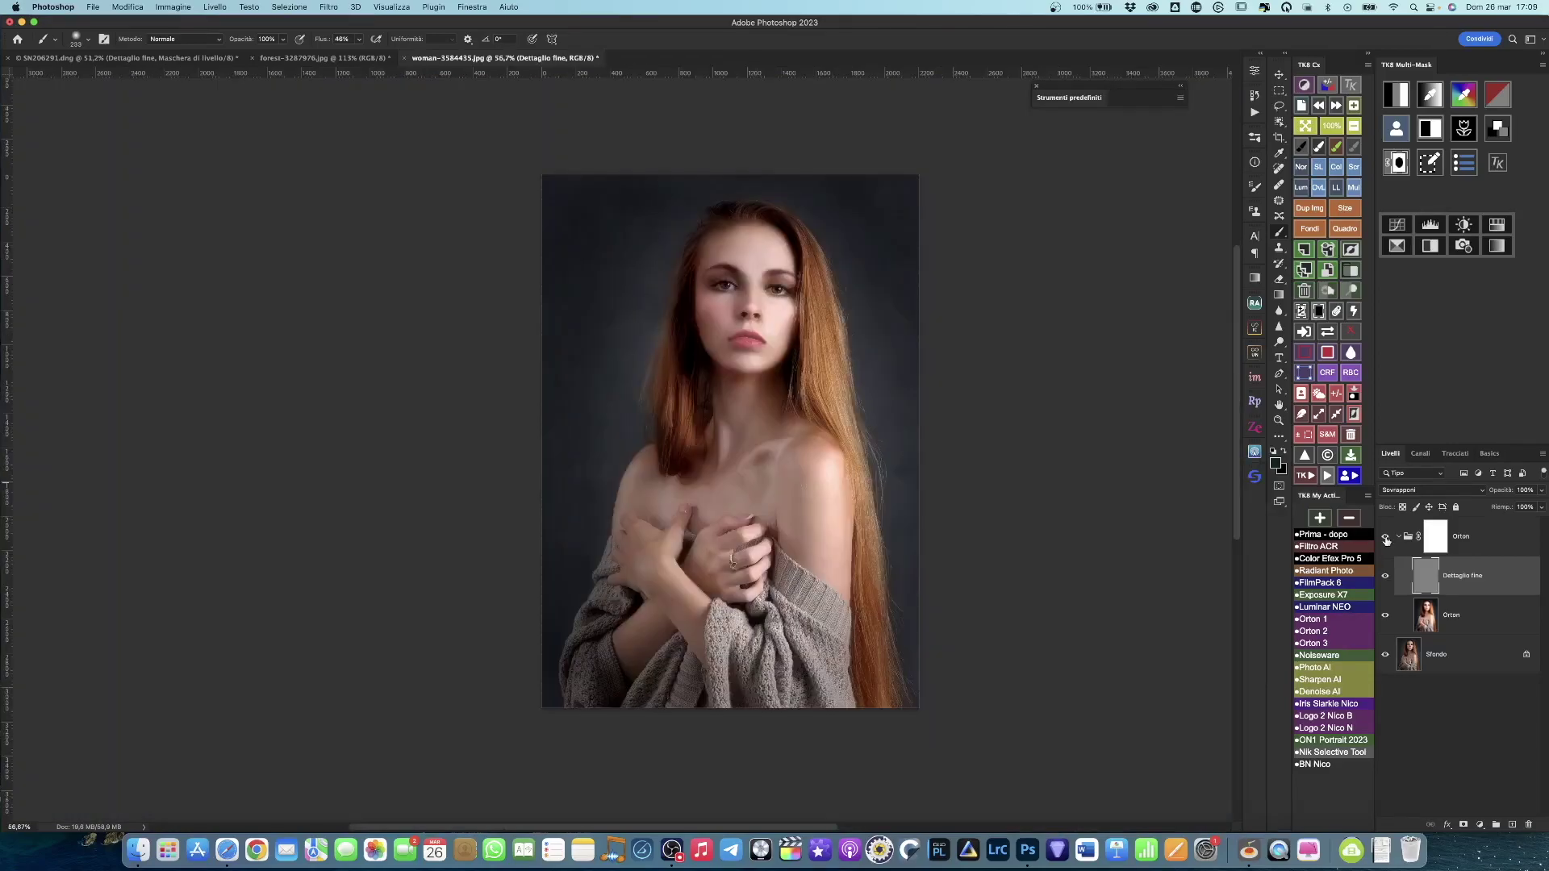
click(1386, 539)
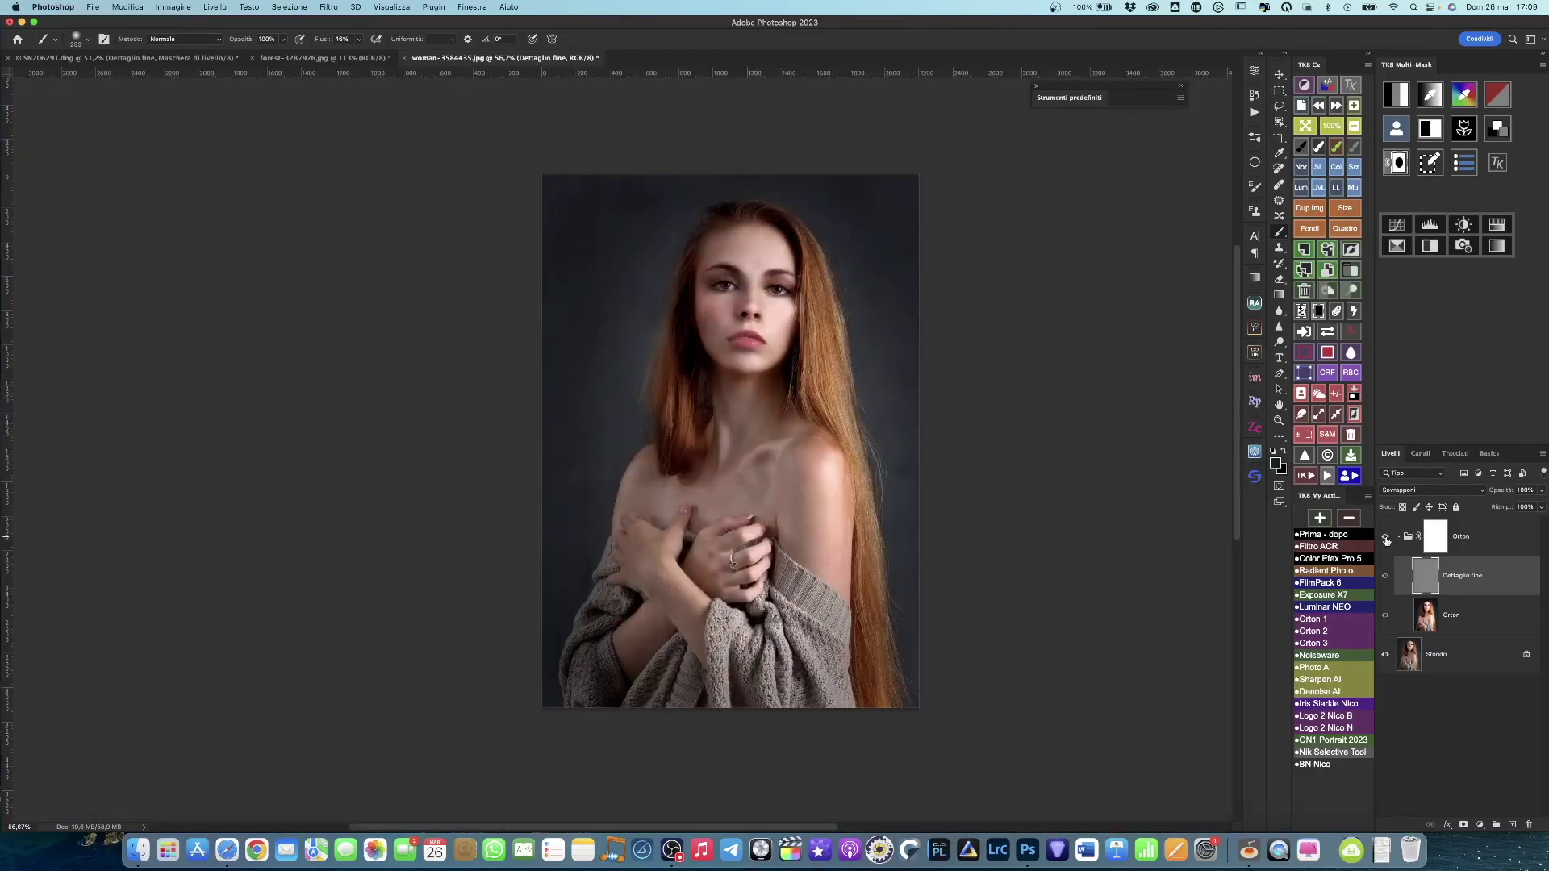
click(1386, 539)
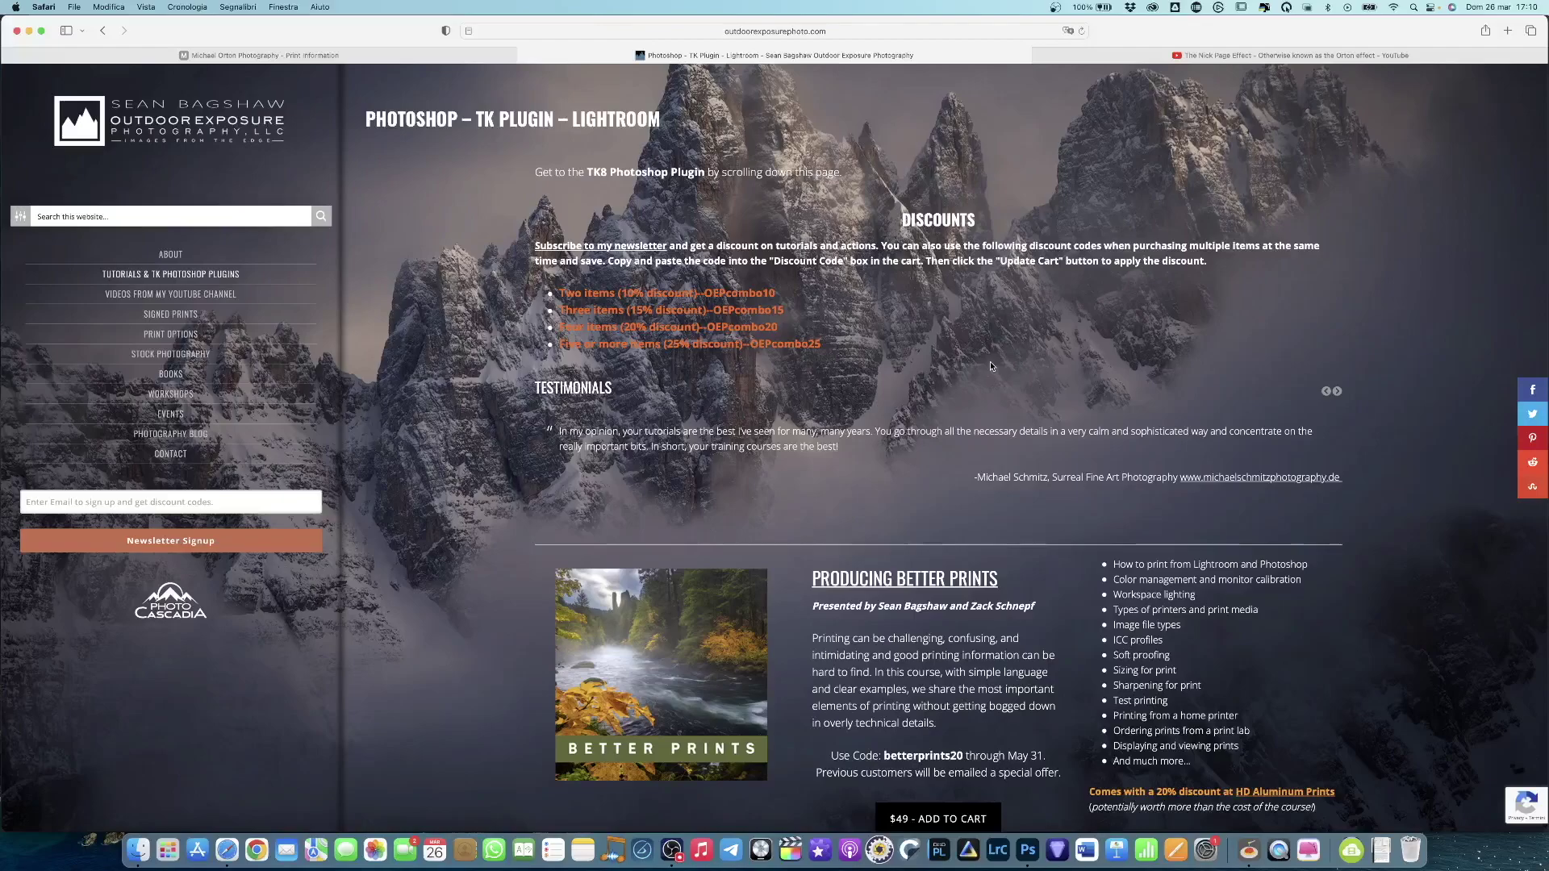
- Scroll the TK8 plugin page on outdoorexposurephoto.com past the discounts to the course cards
click(321, 156)
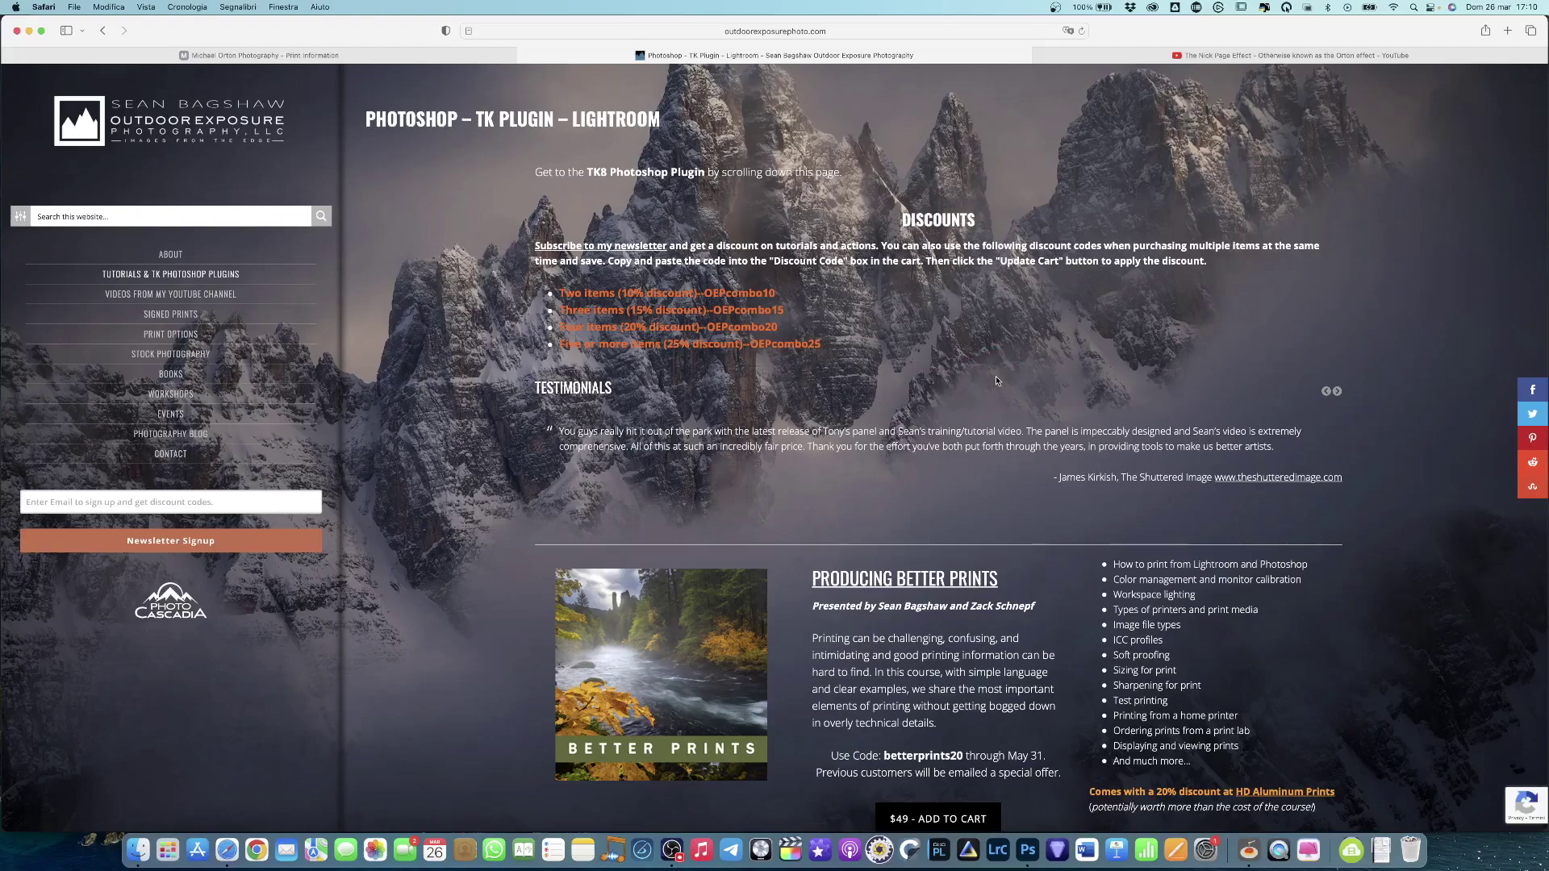
scroll(996, 376, down, 2)
scroll(995, 376, down, 3)
scroll(996, 376, down, 3)
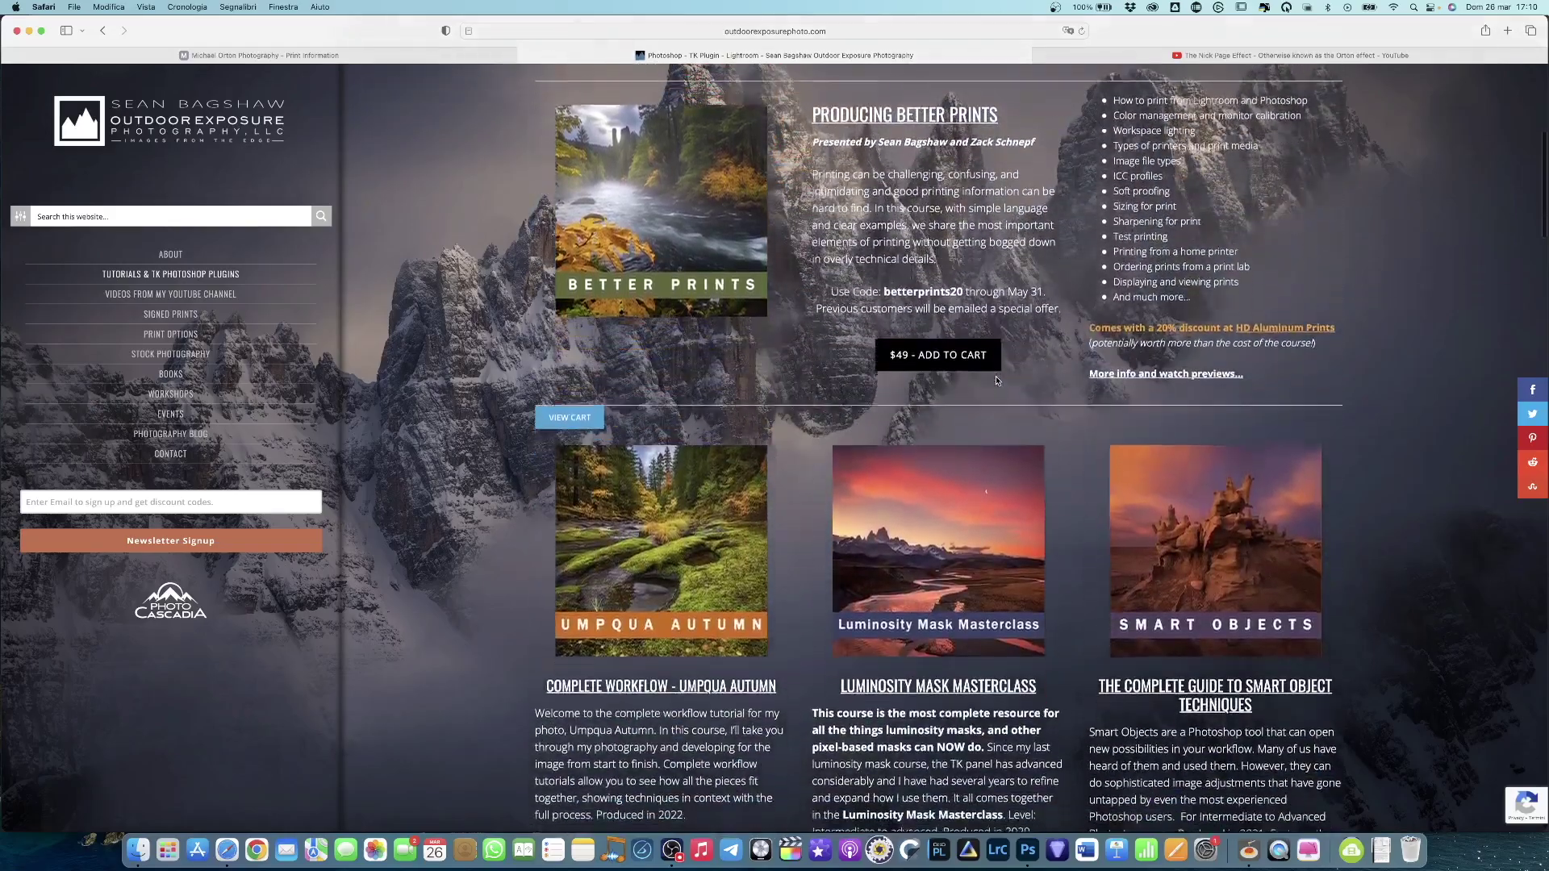
scroll(996, 376, down, 3)
scroll(998, 381, down, 5)
scroll(998, 381, down, 4)
scroll(998, 381, down, 2)
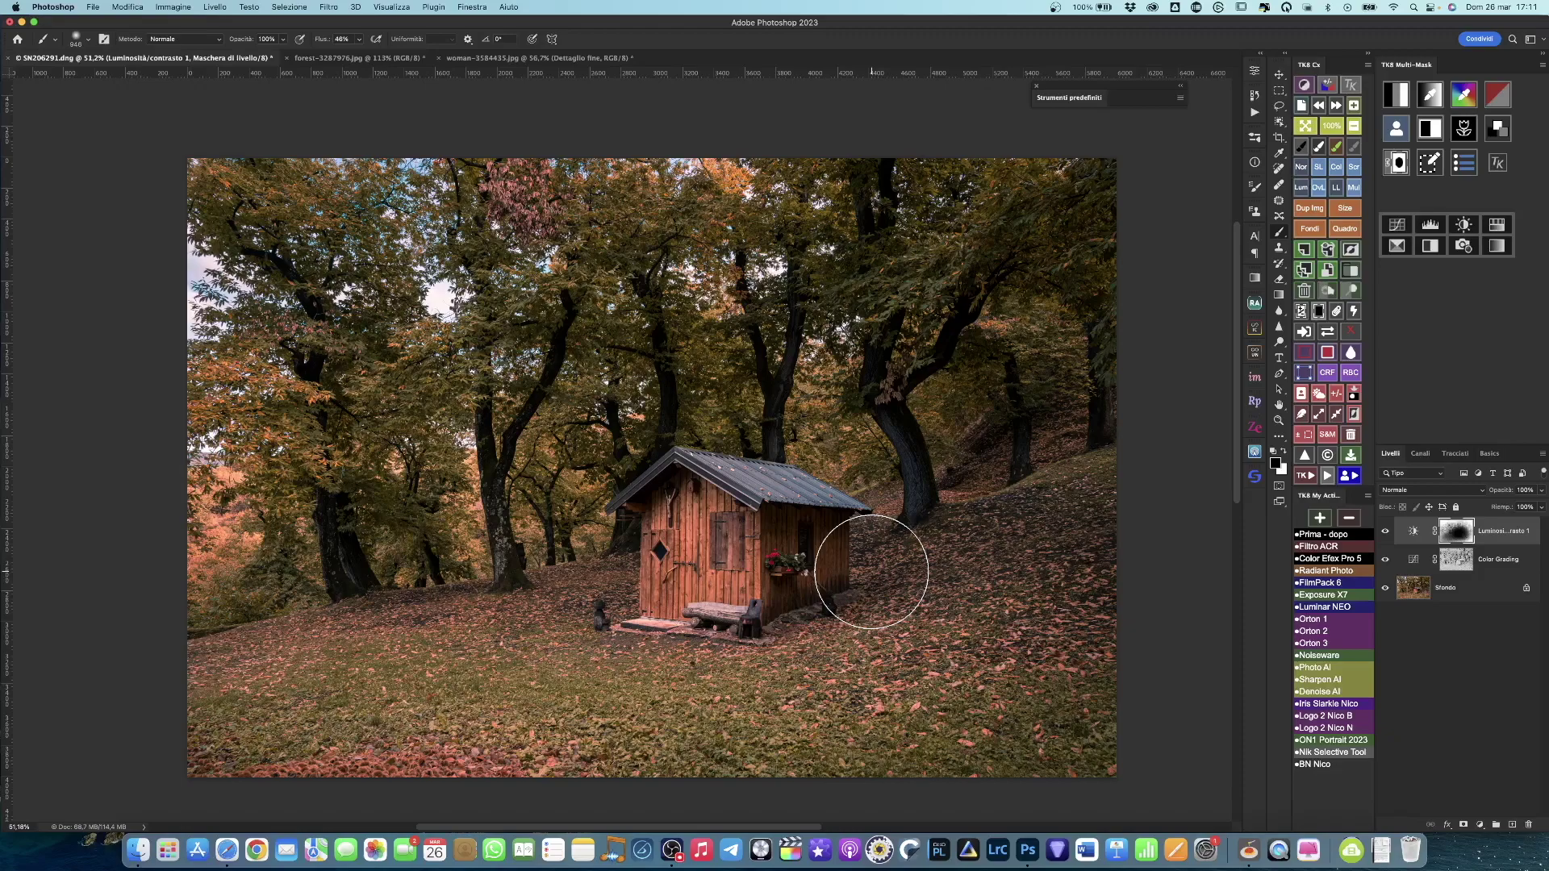
- Stamp a merged Livello 1 layer on the cabin photo and convert it to a smart object
click(872, 572)
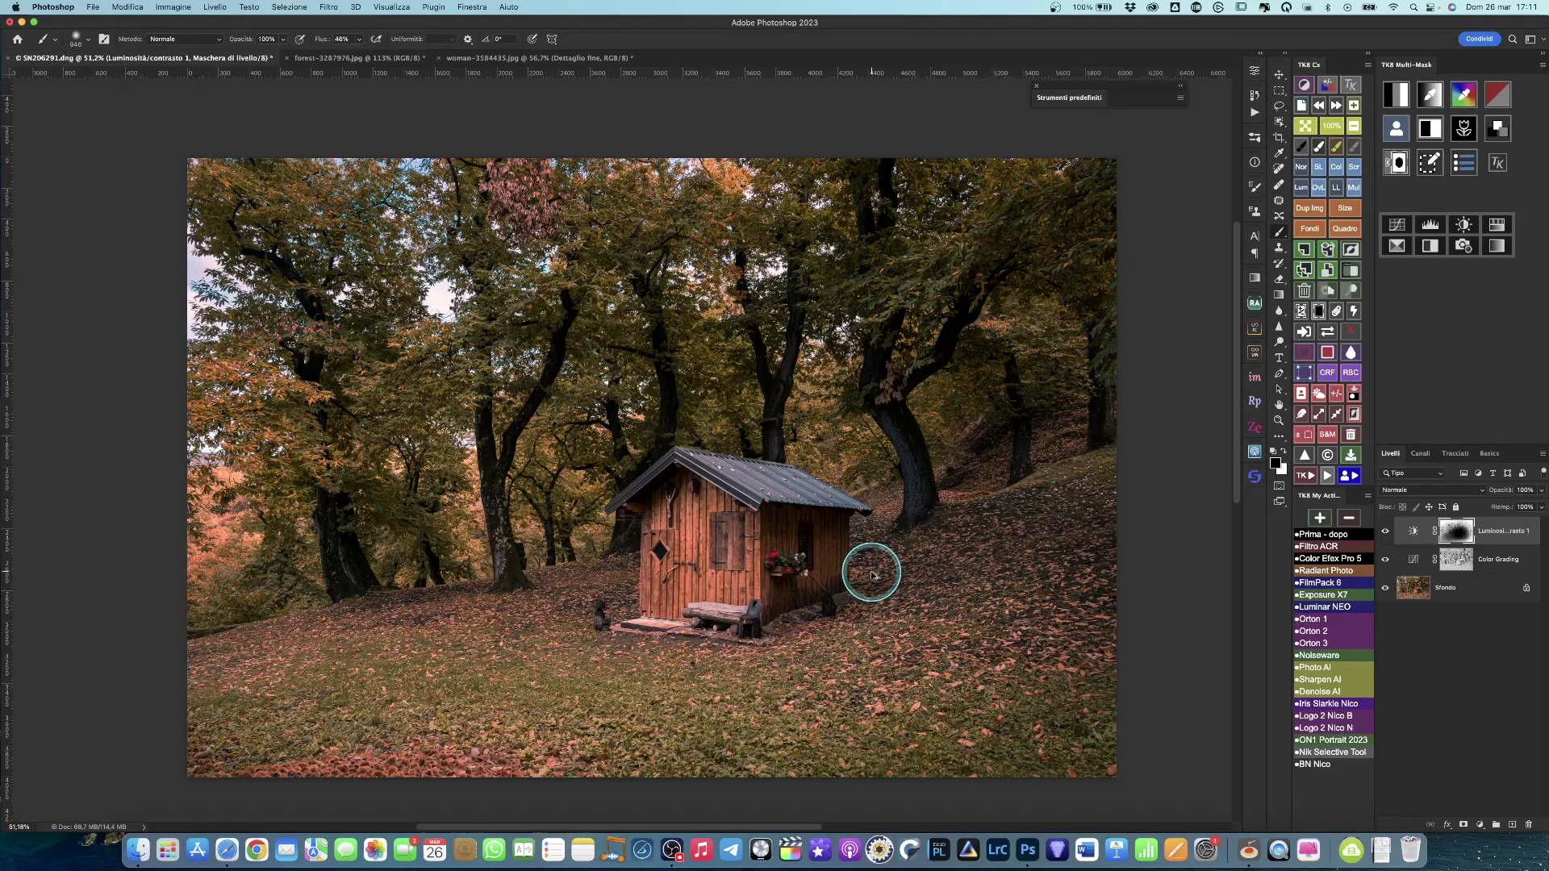
right_click(1511, 528)
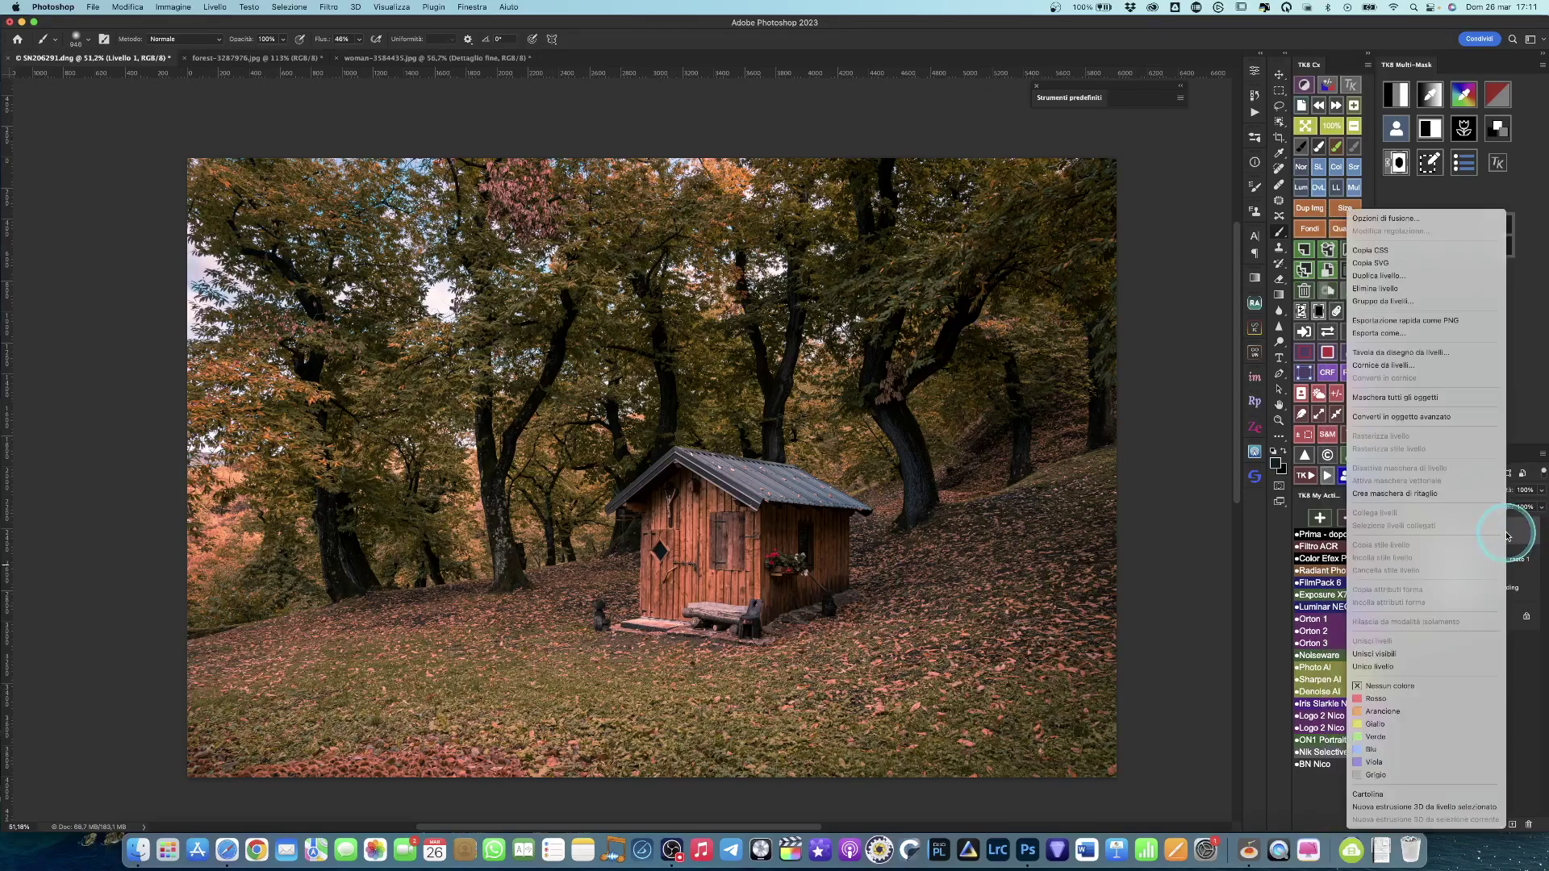
click(1404, 417)
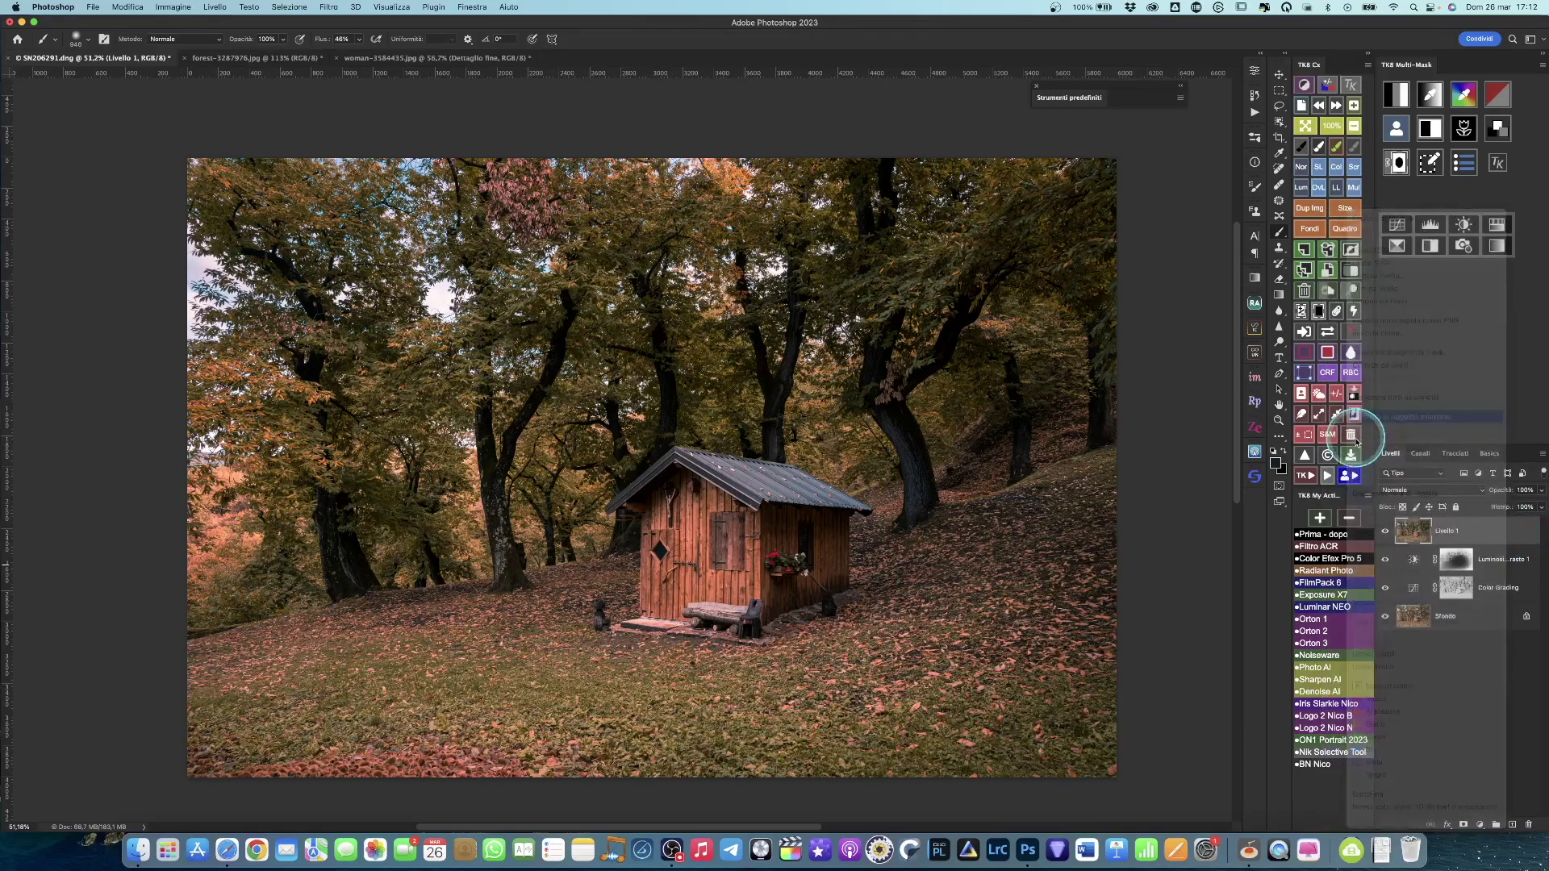
click(328, 8)
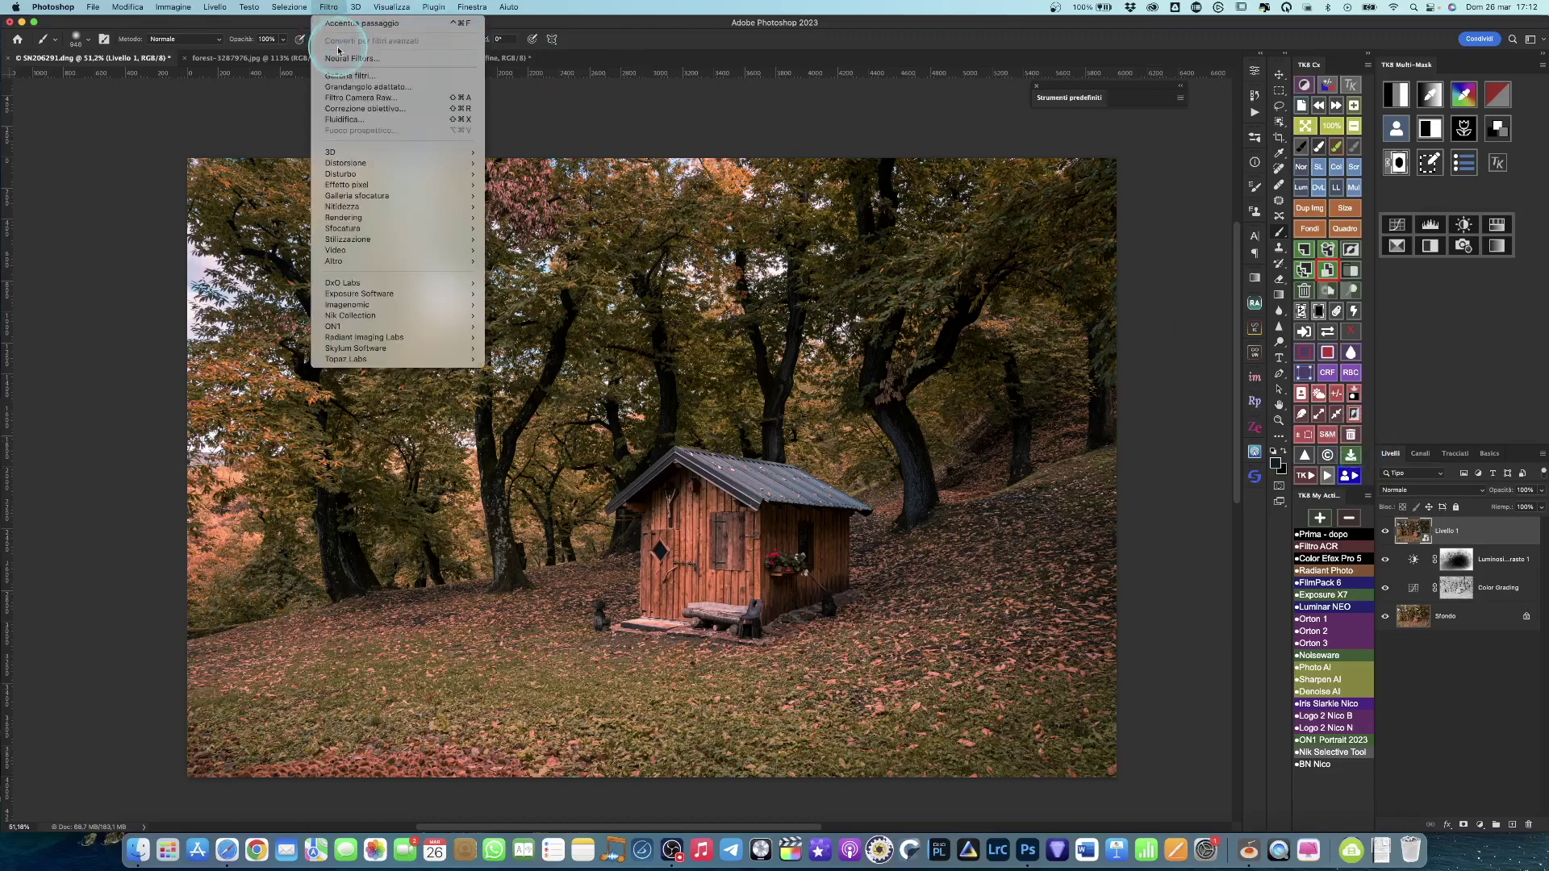
- Apply Filtro Camera Raw to Livello 1 as a smart filter, then duplicate the layer
click(351, 99)
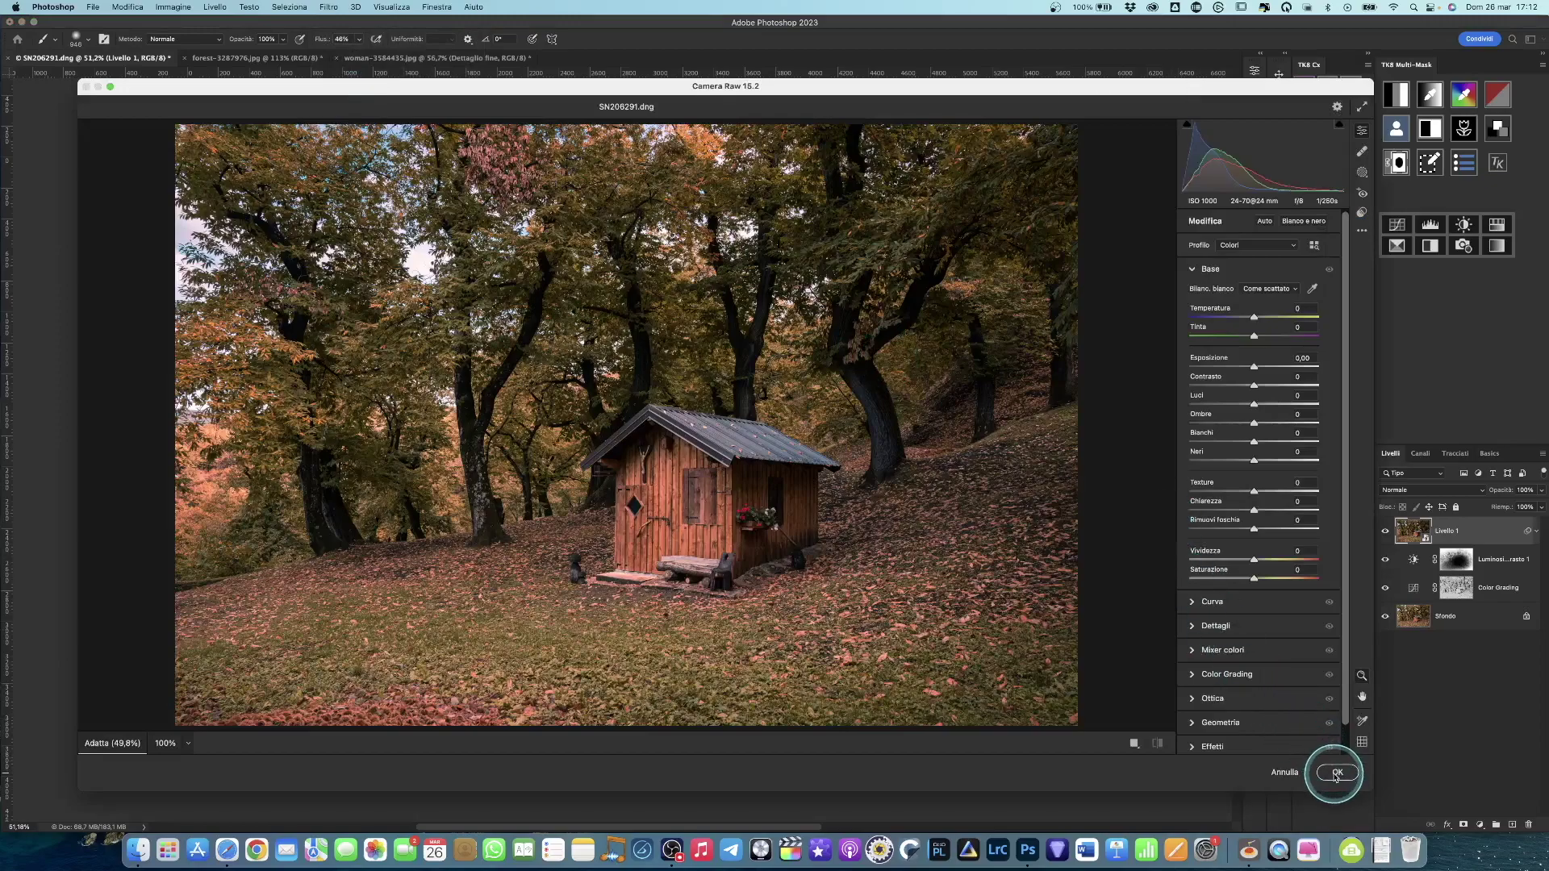
click(1336, 773)
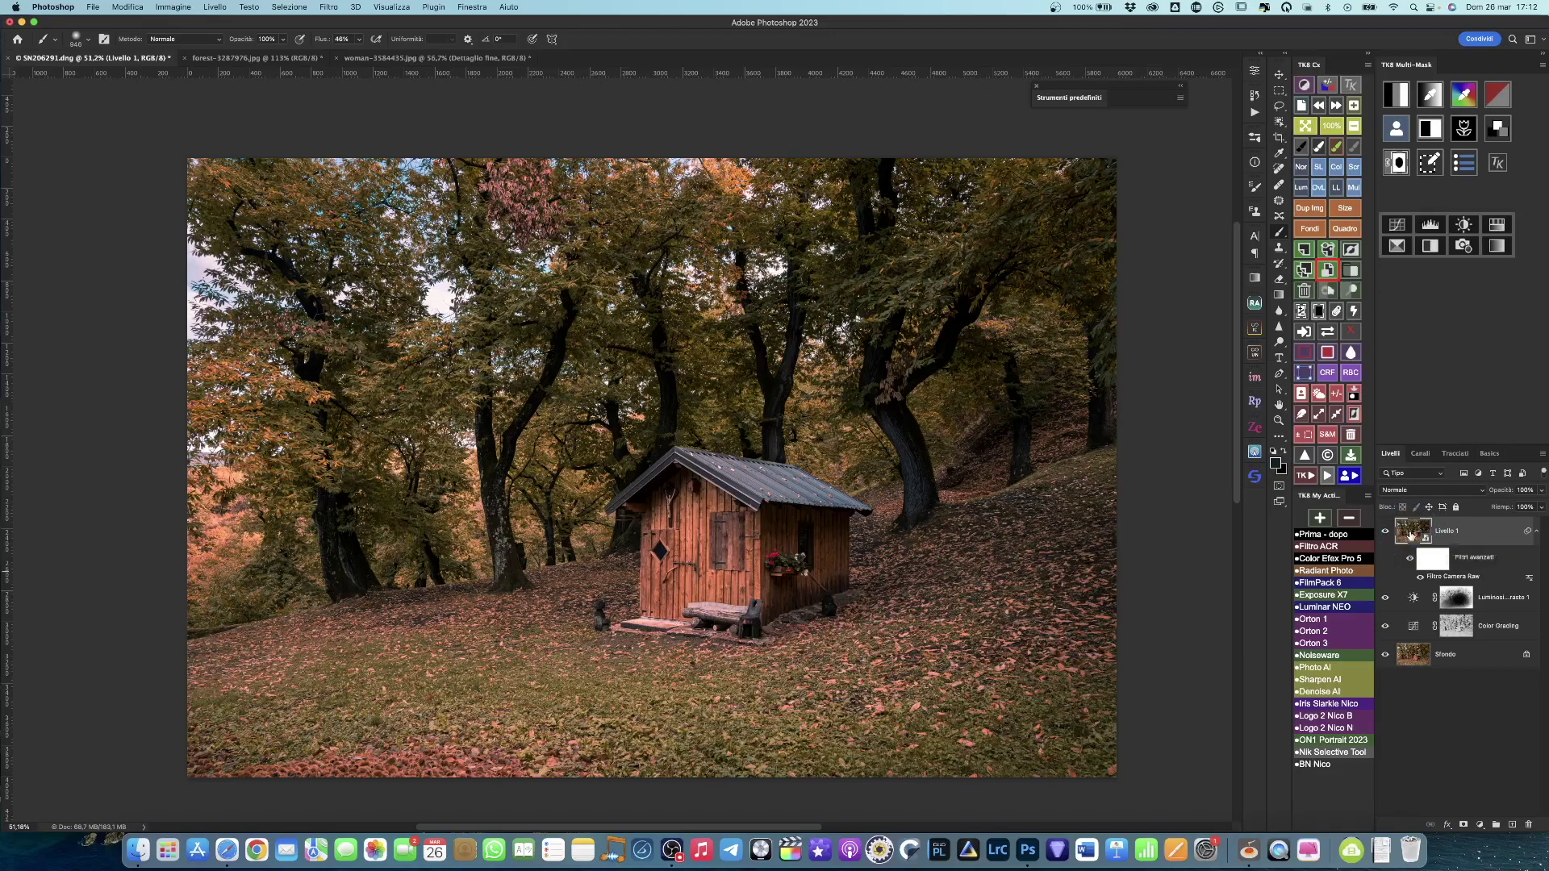
drag(1411, 532, 1511, 823)
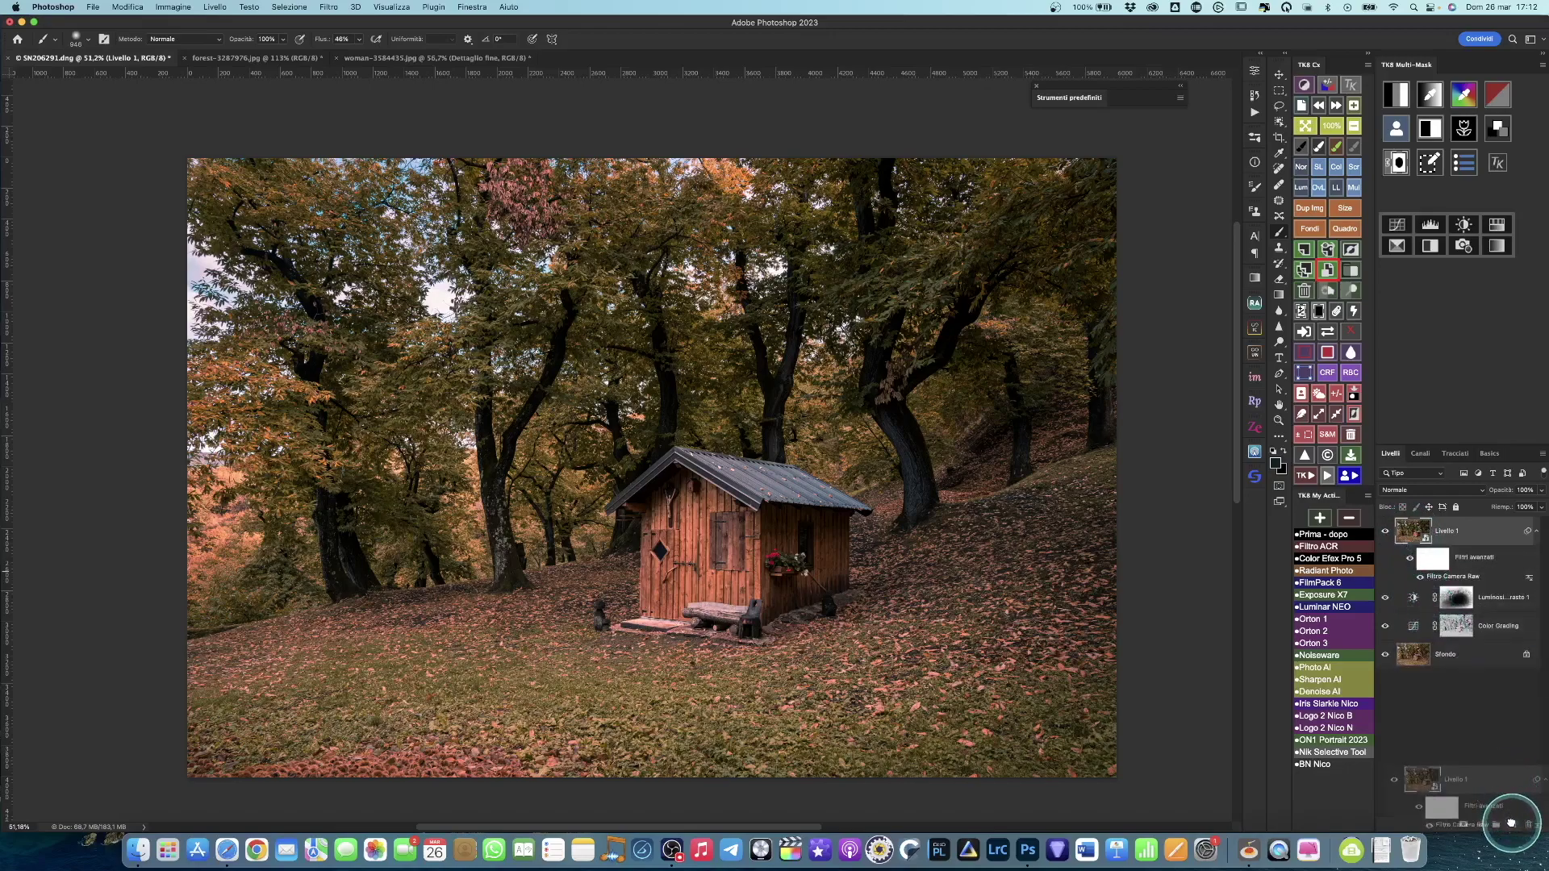
- Duplicate Livello 1 with Cmd+J and set the copy's blend mode to Moltiplica
click(1413, 533)
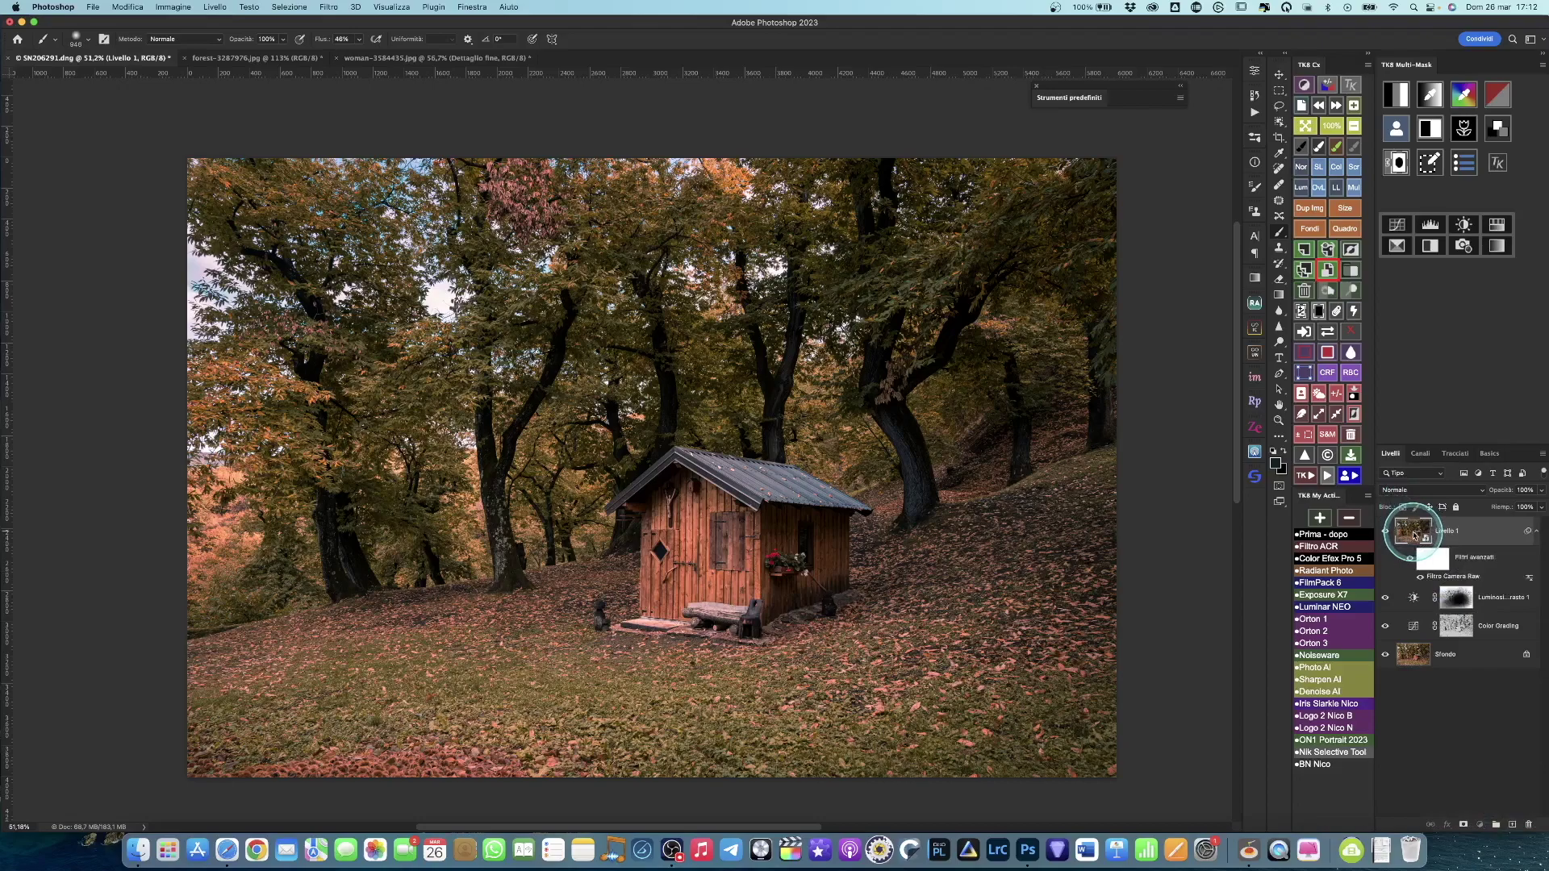
key(super+j)
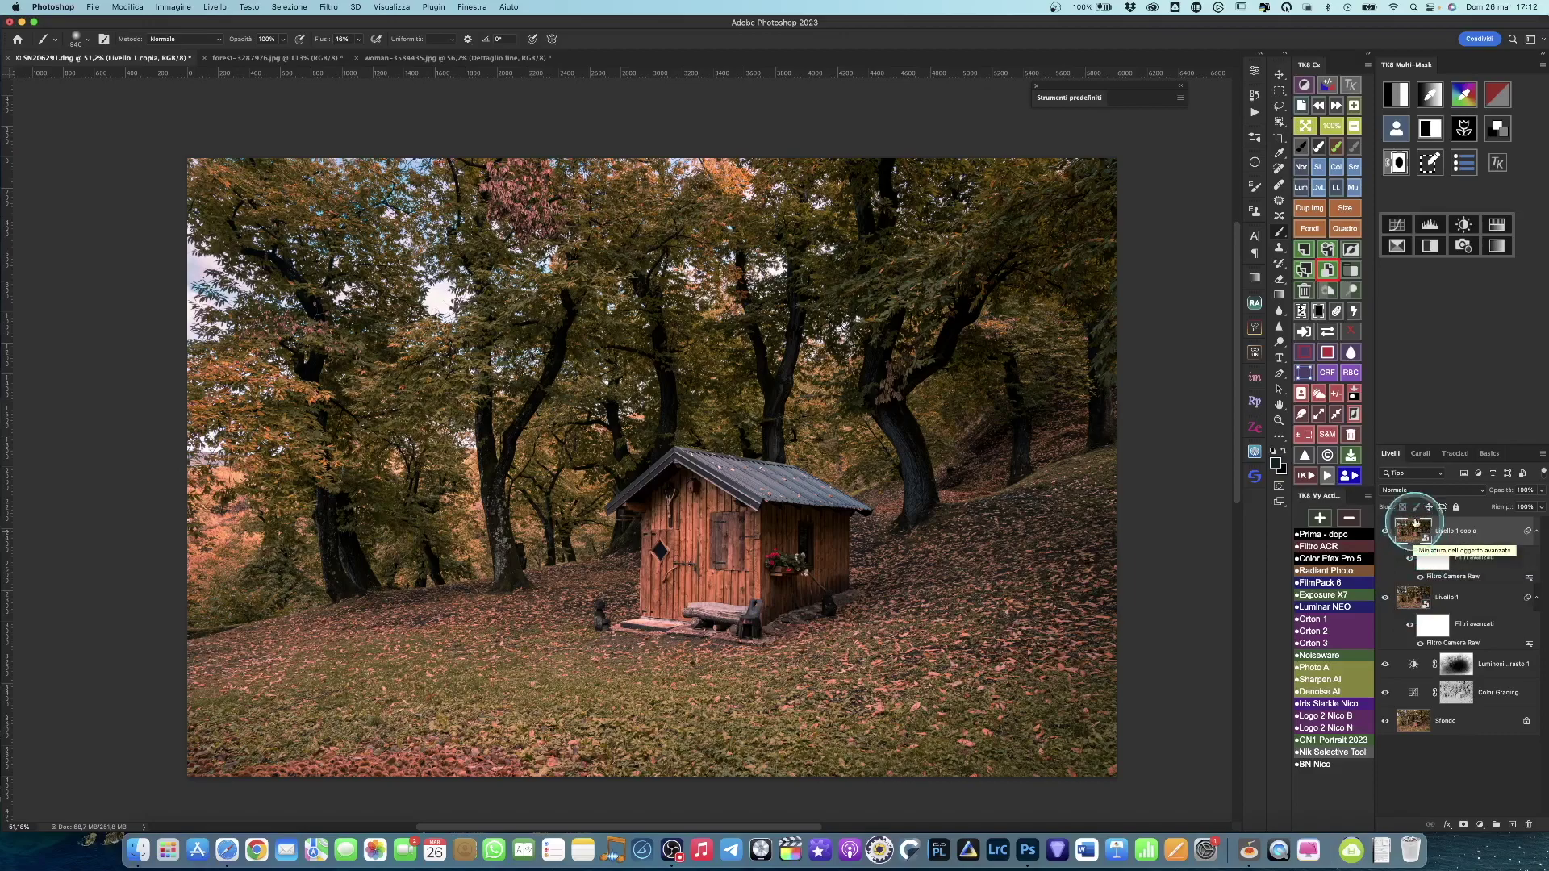
click(1407, 490)
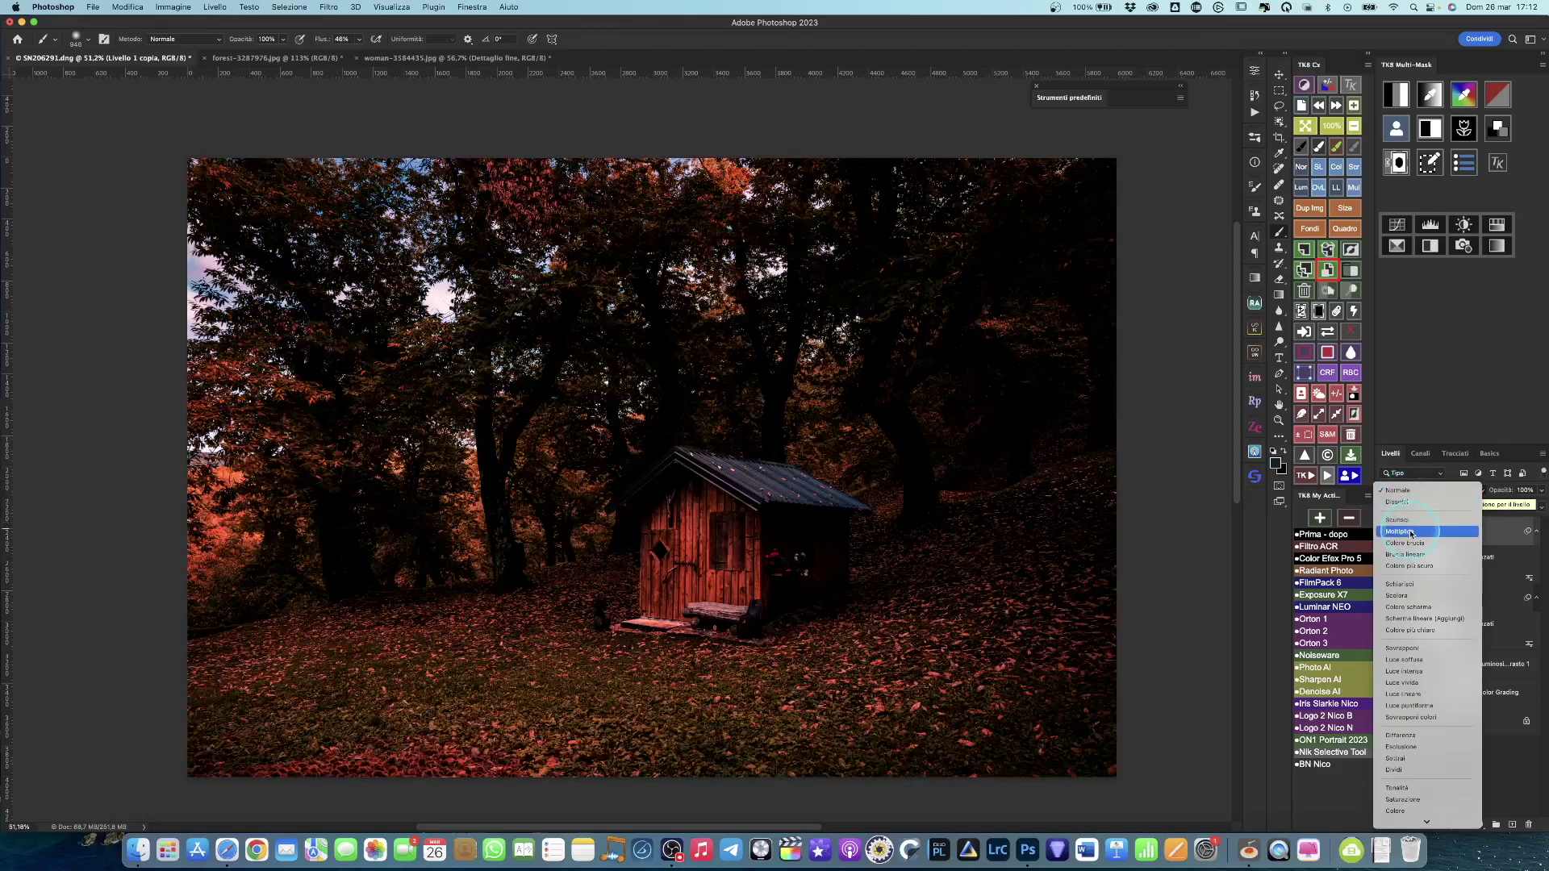
click(1410, 532)
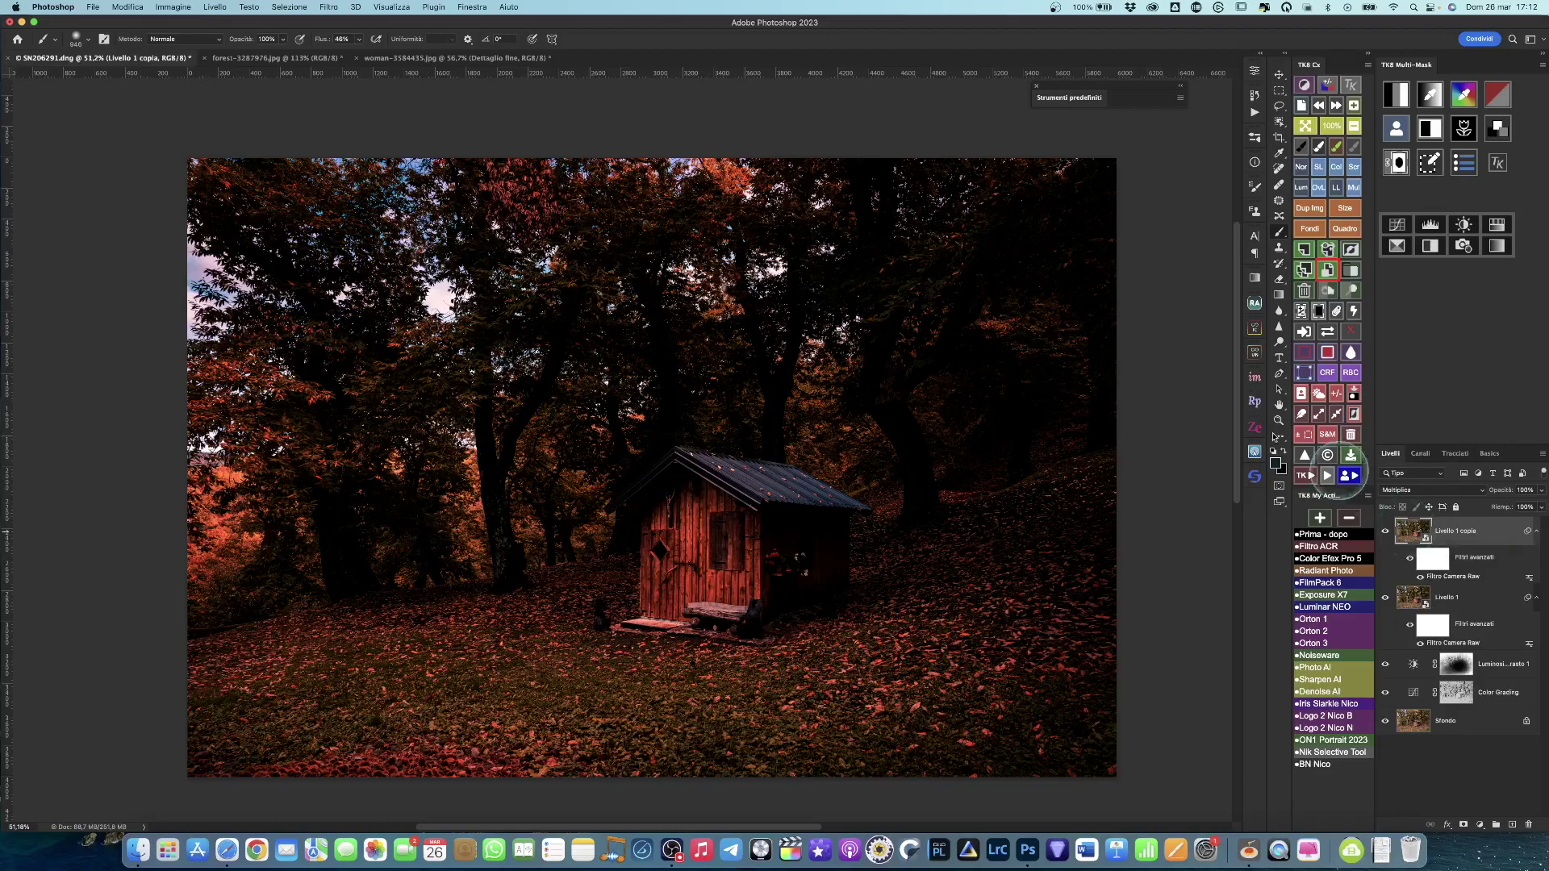
- Apply a 30 px Gaussian blur (Controllo sfocatura) smart filter to Livello 1 copia
click(334, 10)
mouse_move(342, 227)
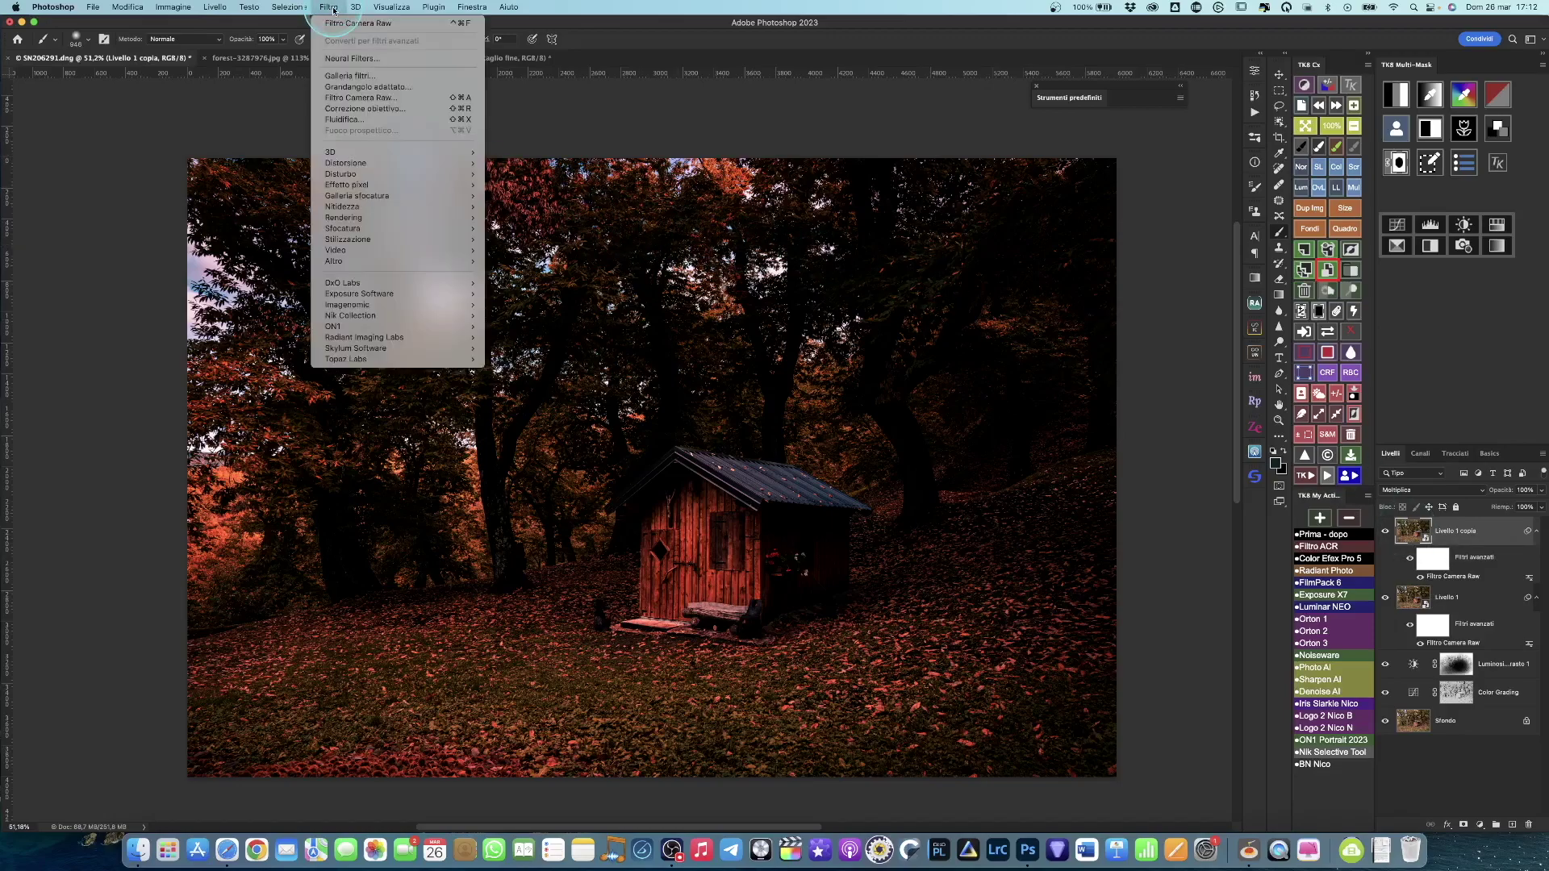
click(356, 230)
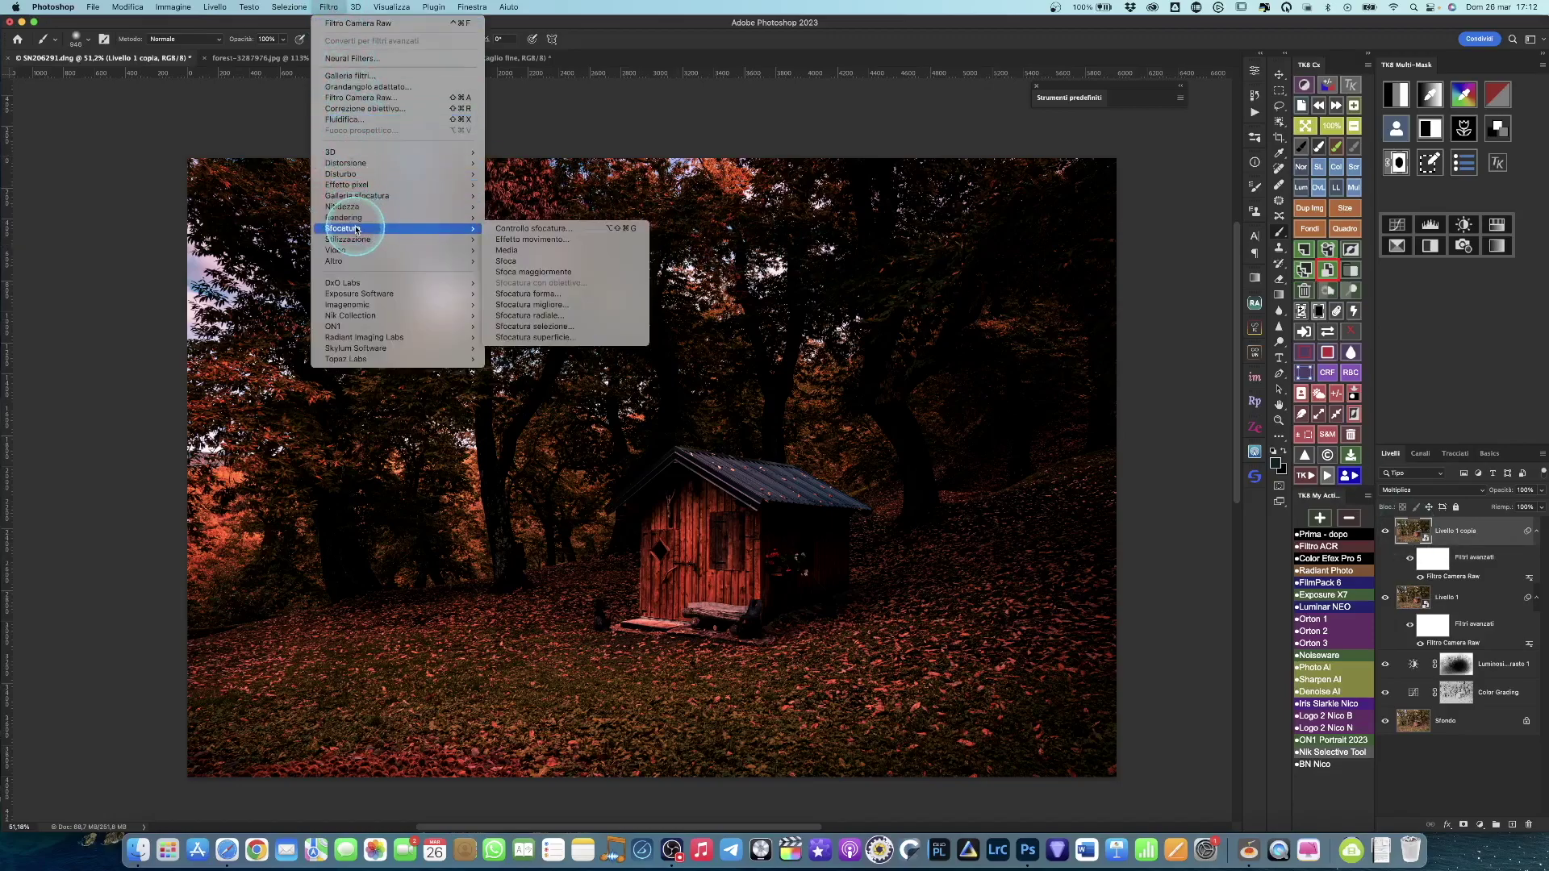
click(532, 229)
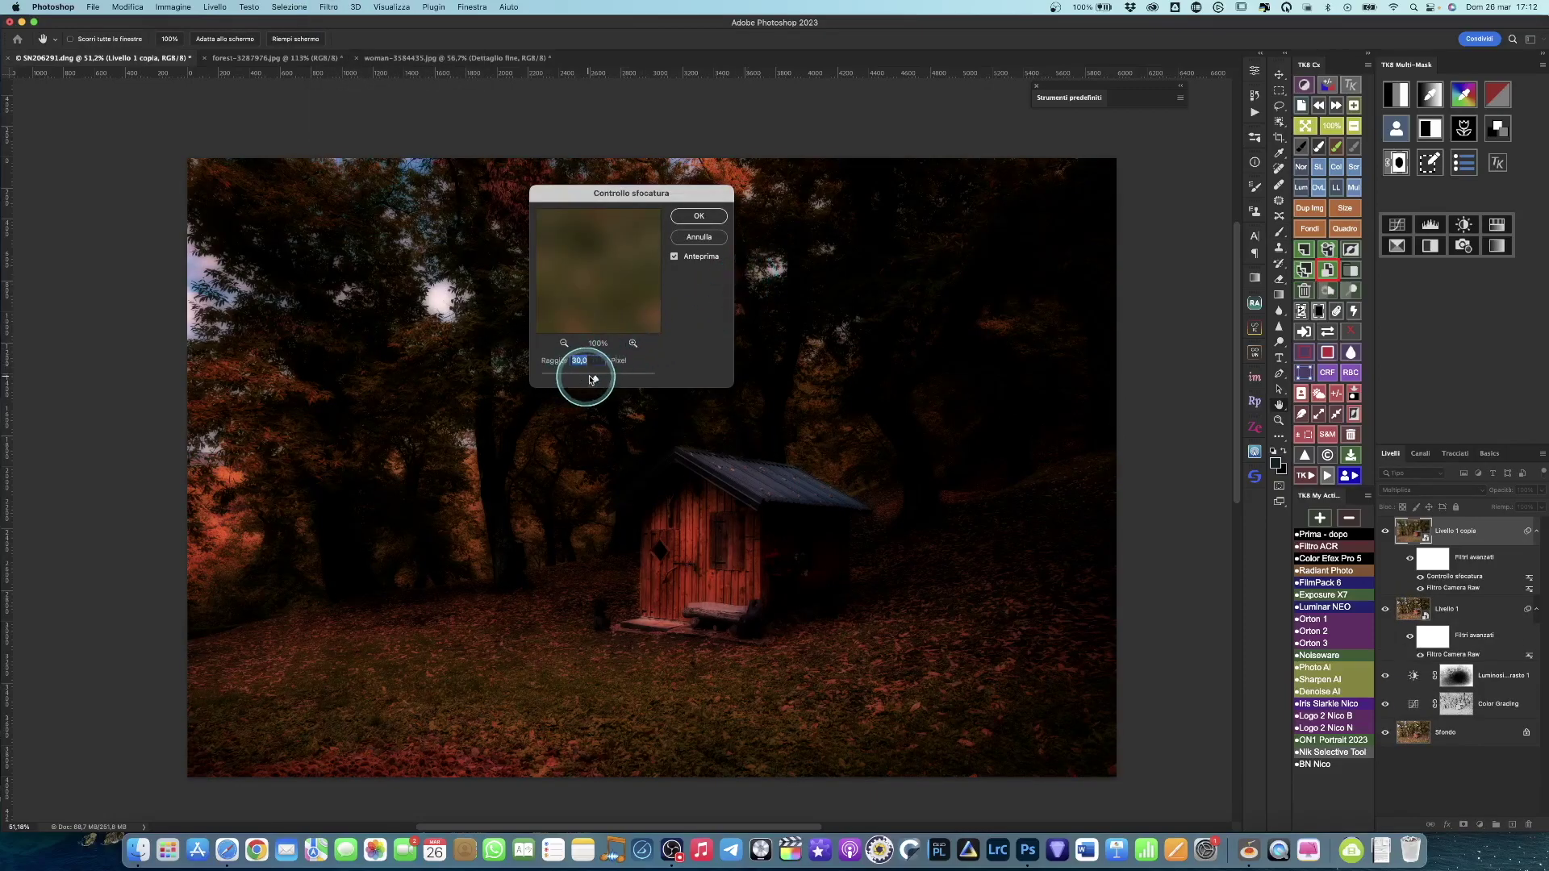
click(700, 217)
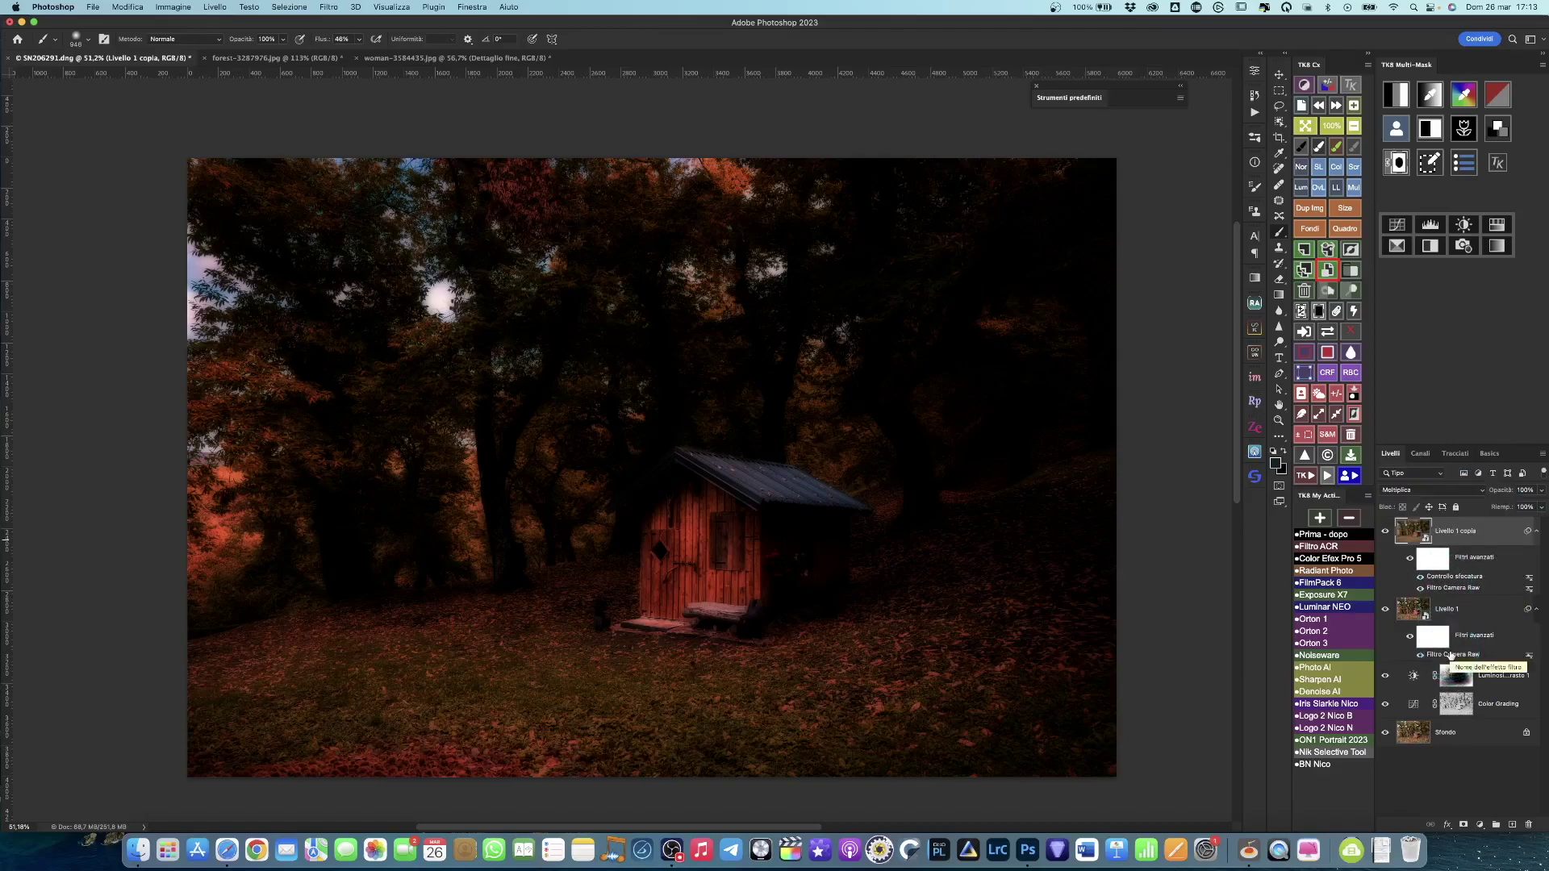
- Edit Livello 1's Camera Raw filter: Esposizione +1,90, less contrast and highlights, lifted shadows and whites, Texture +21
click(1450, 655)
click(1450, 656)
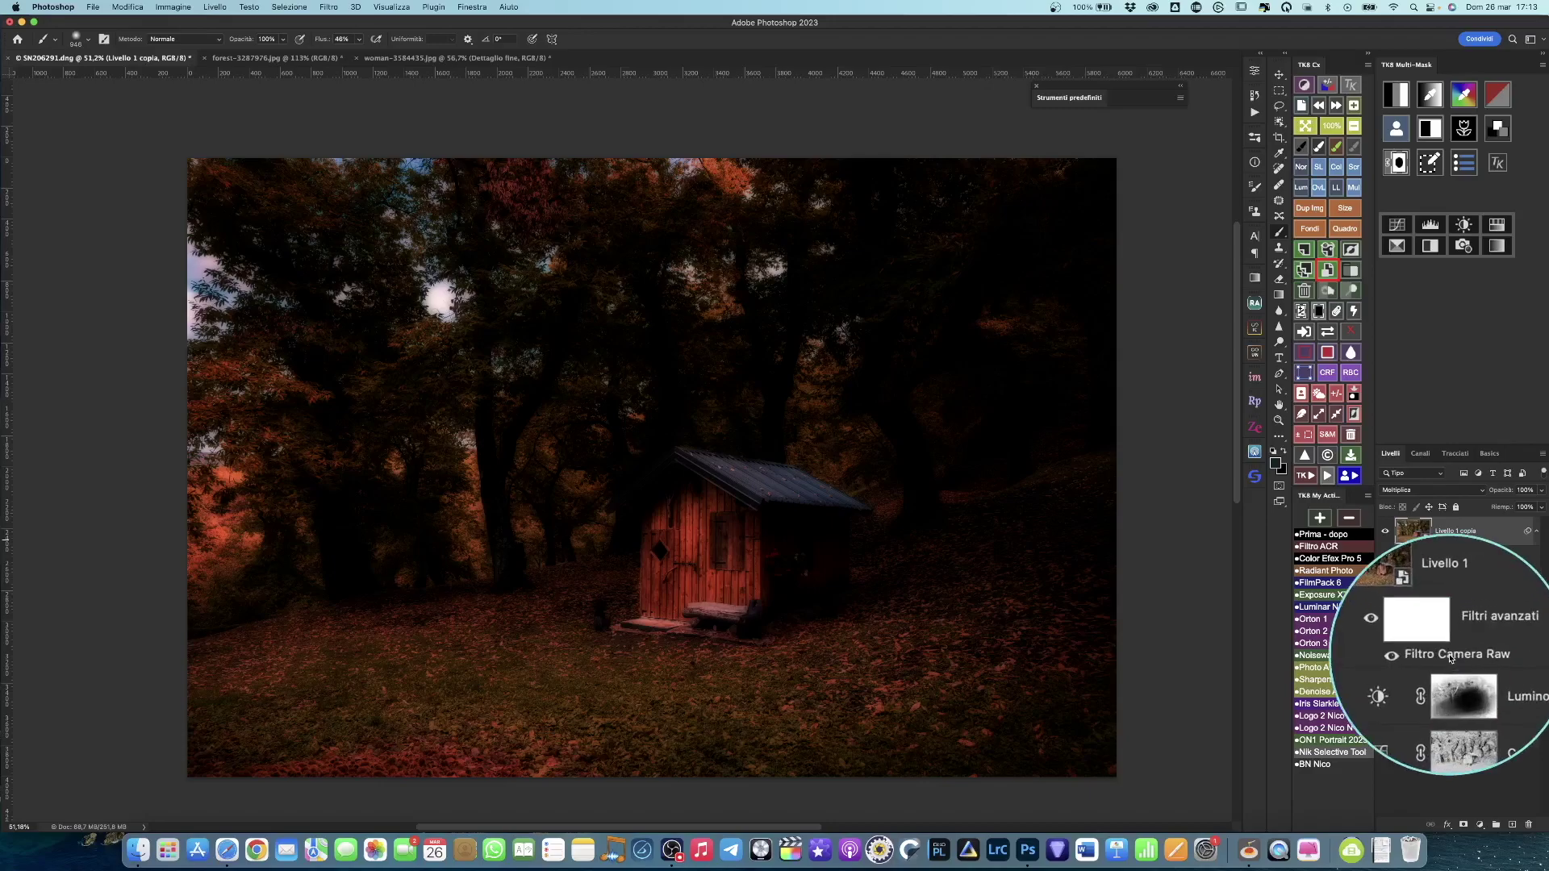
double_click(1460, 659)
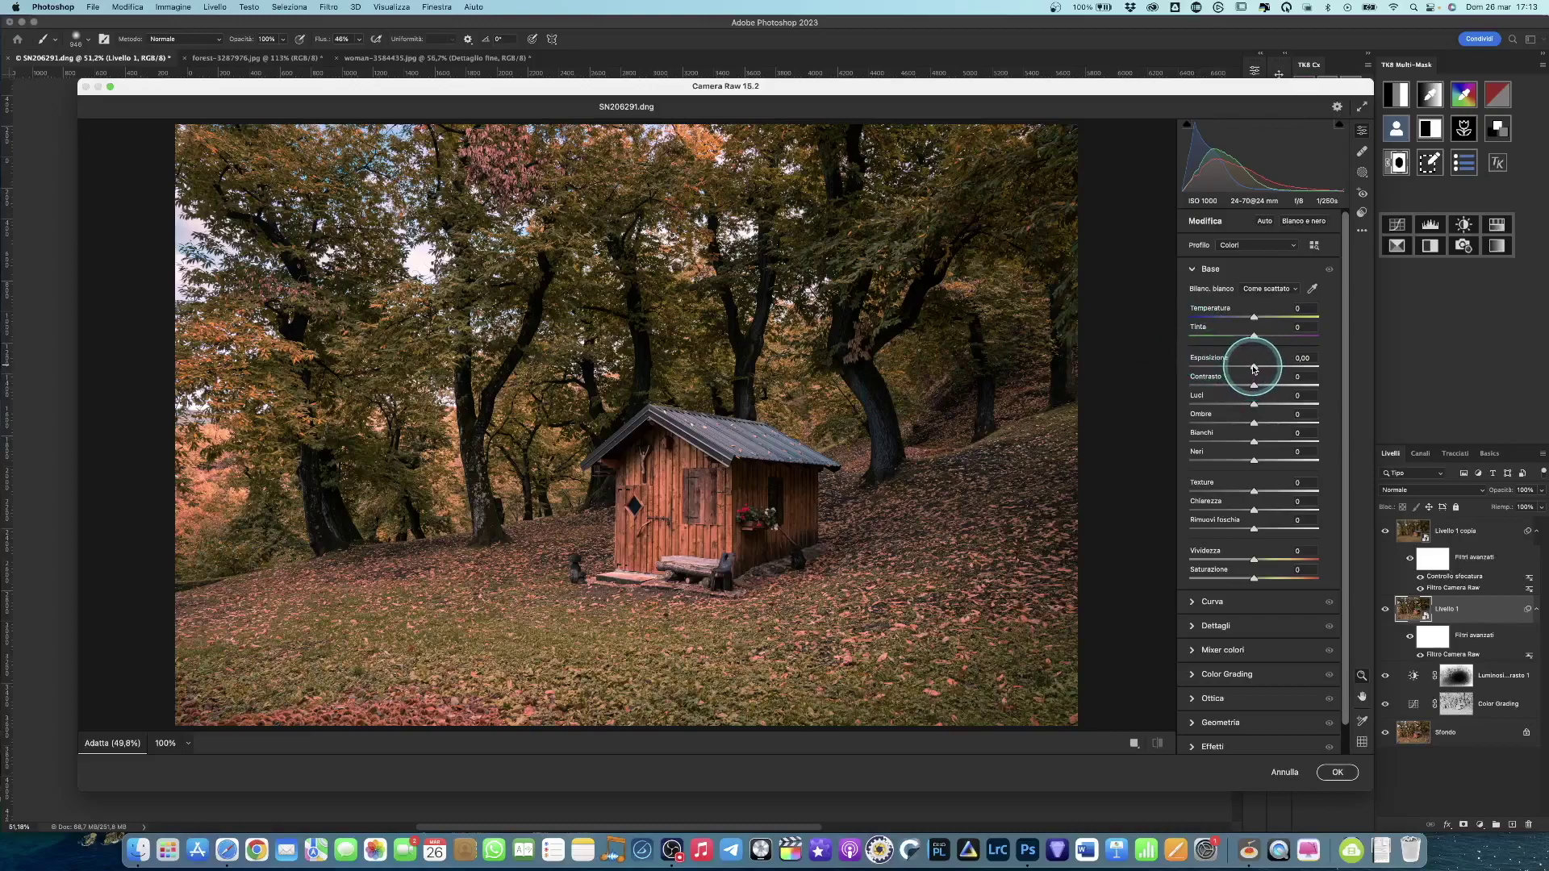
drag(1254, 369, 1277, 369)
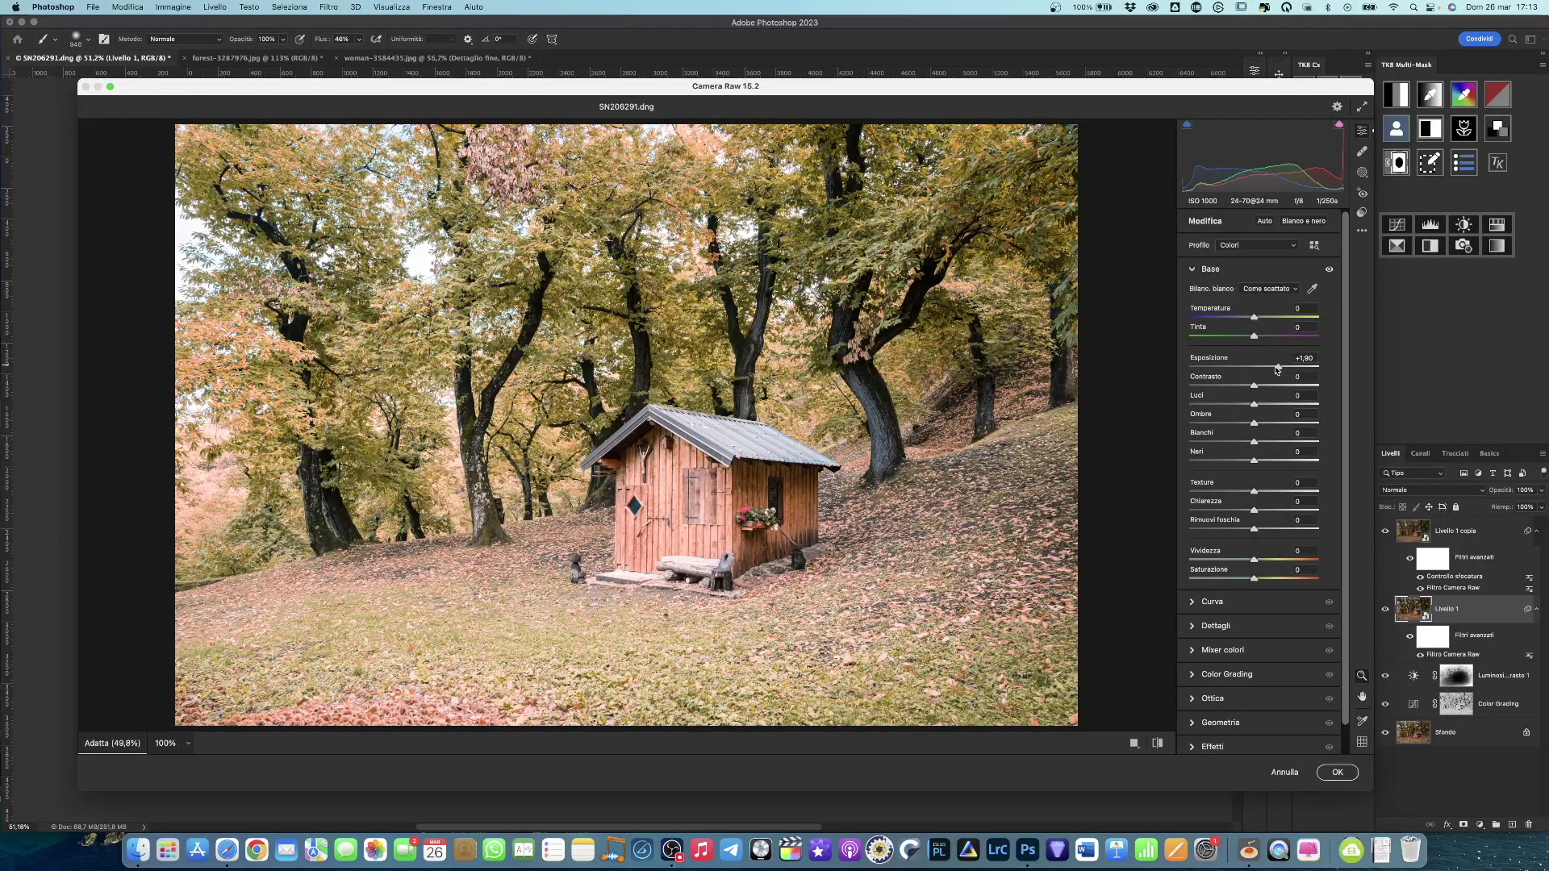
drag(1253, 386, 1240, 390)
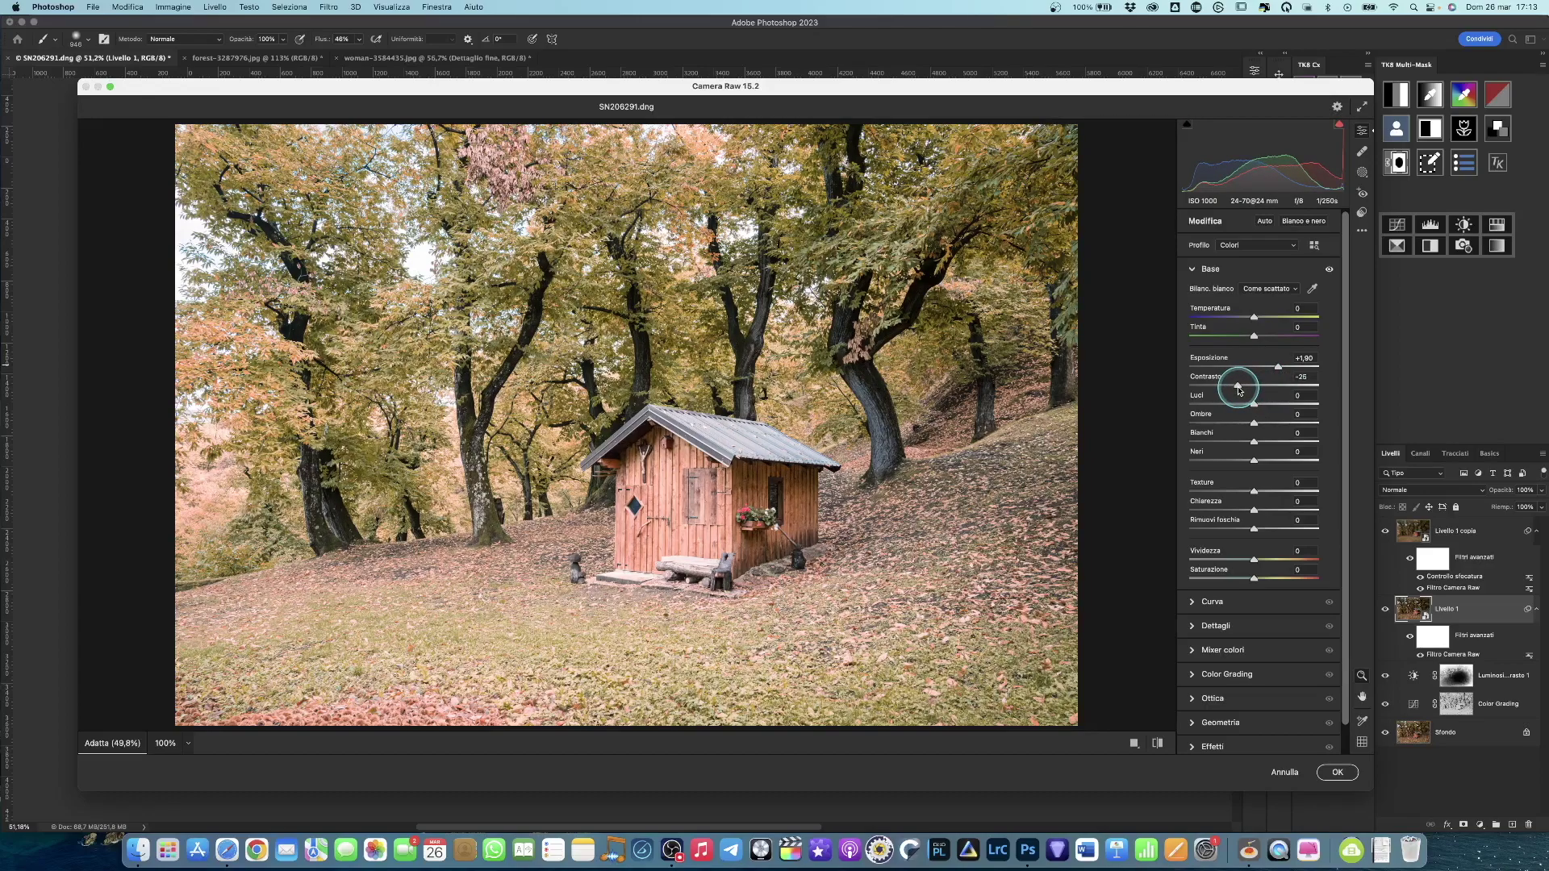
drag(1254, 423, 1274, 425)
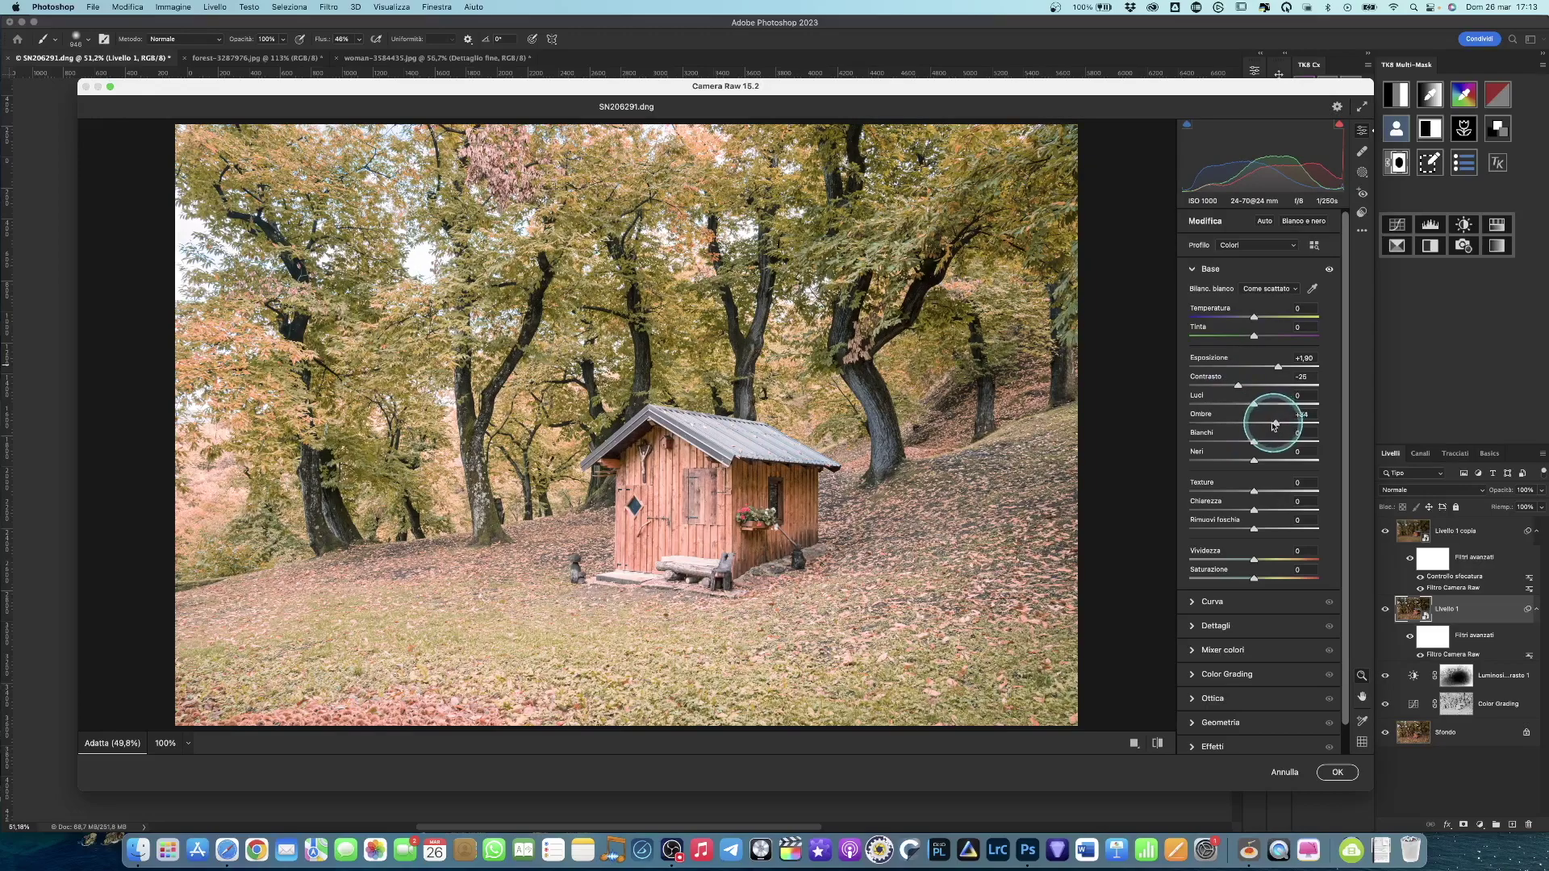
drag(1254, 404, 1239, 406)
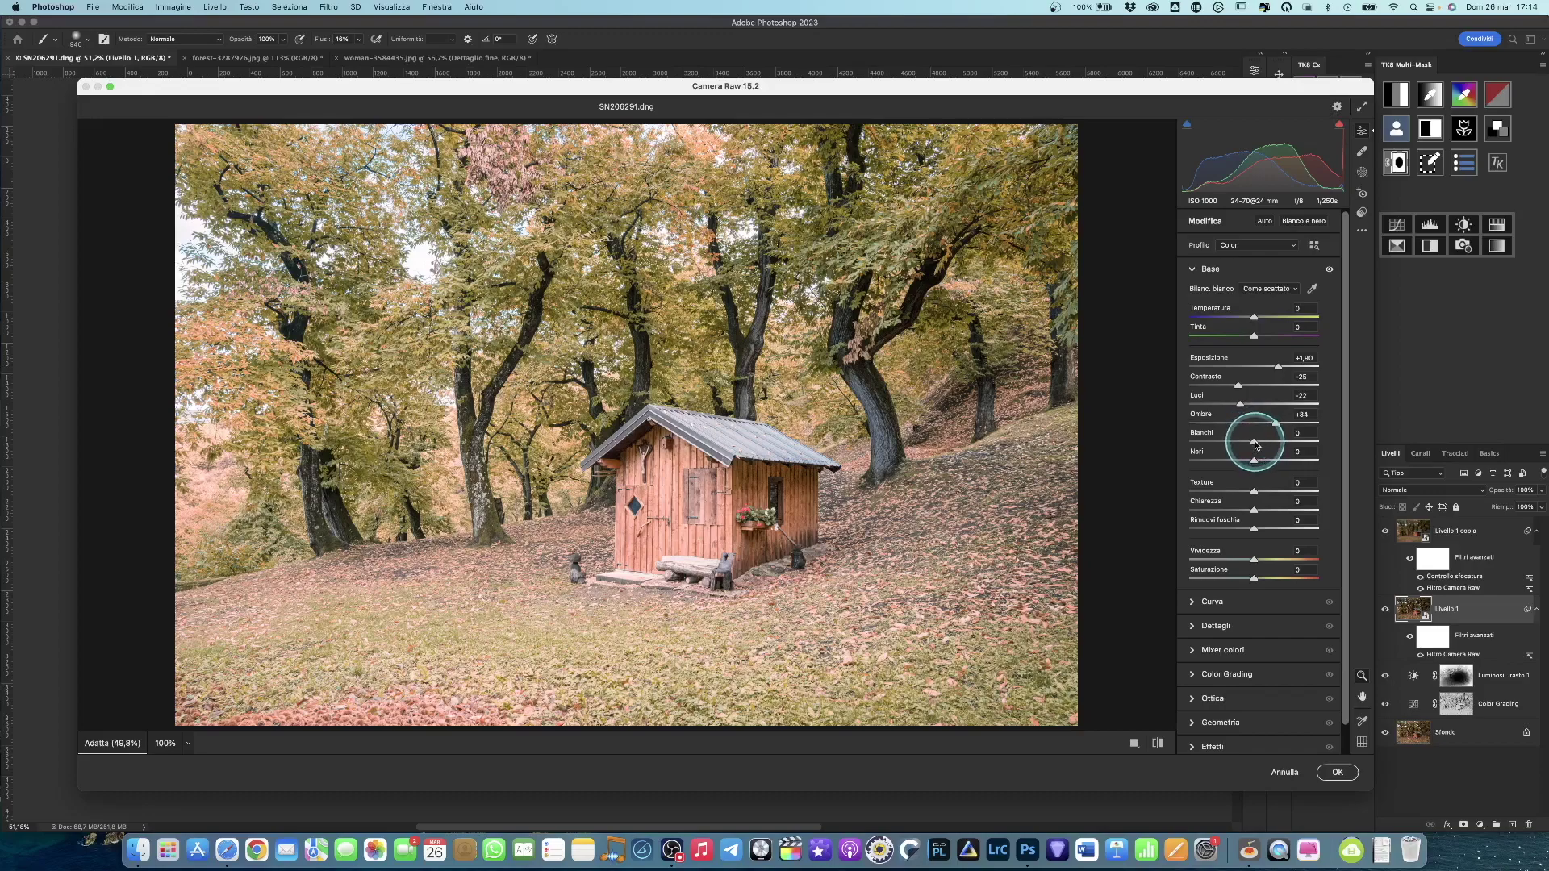
mouse_move(1253, 440)
mouse_down()
mouse_move(1269, 440)
mouse_move(1268, 460)
mouse_up()
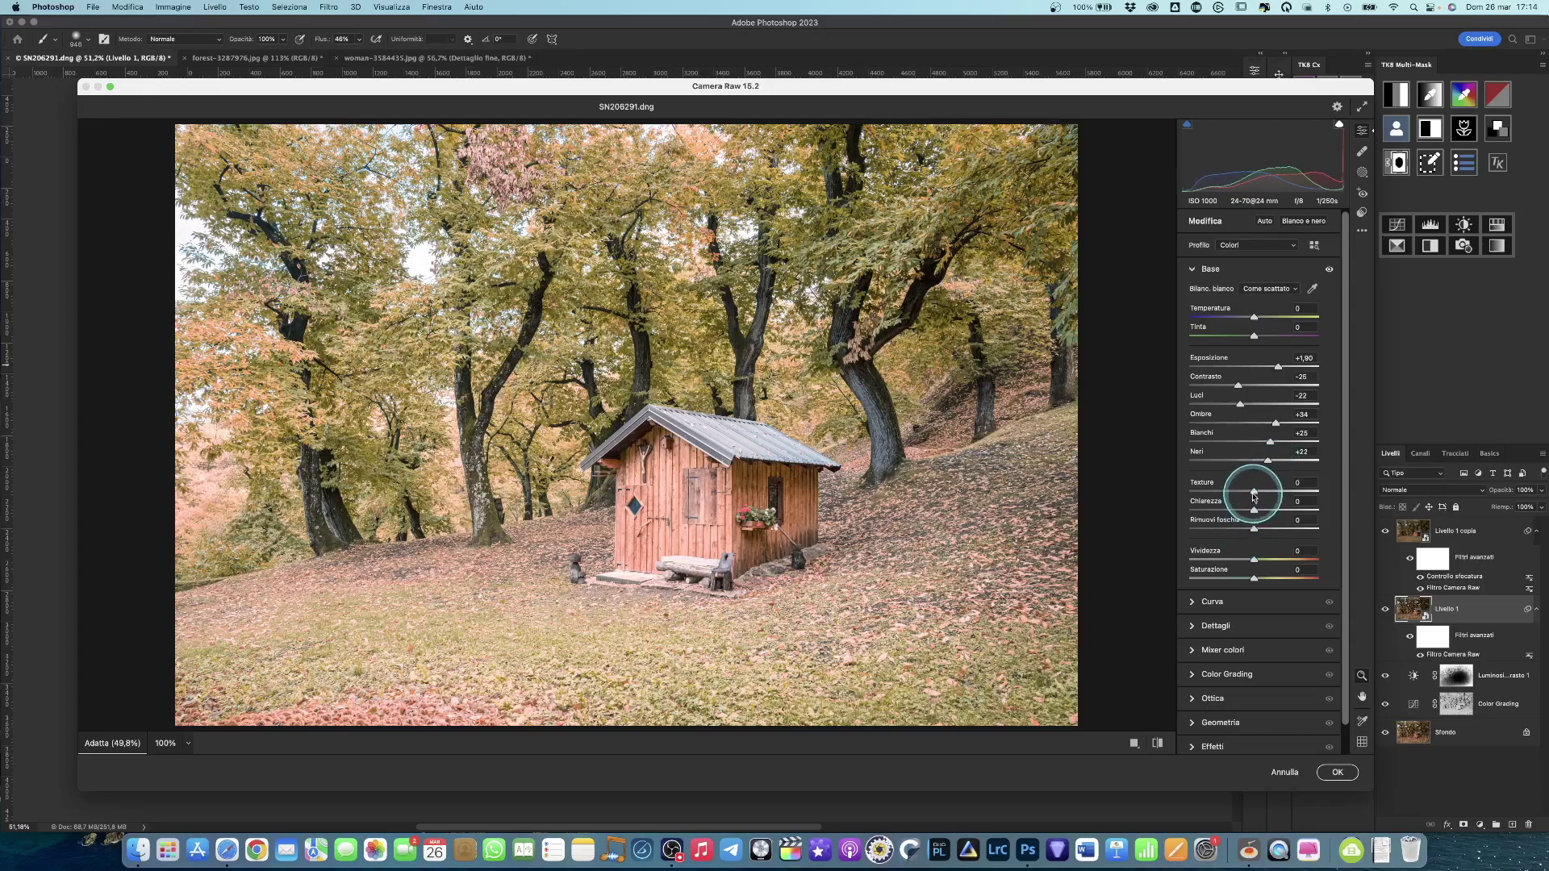
mouse_move(1253, 492)
mouse_down()
mouse_move(1264, 511)
mouse_move(1266, 491)
mouse_up()
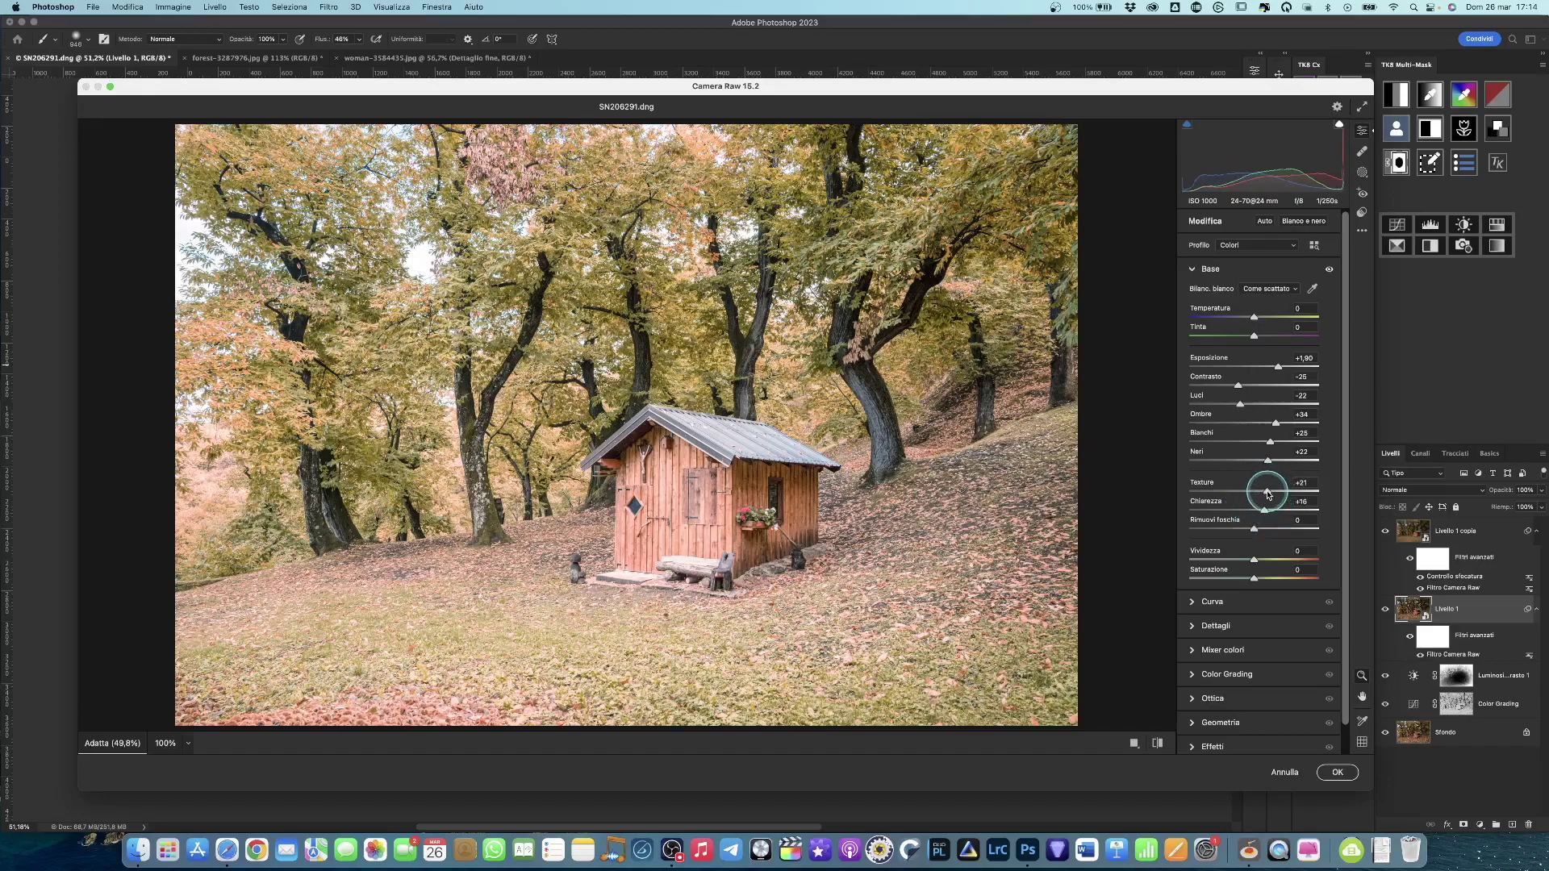
click(1336, 773)
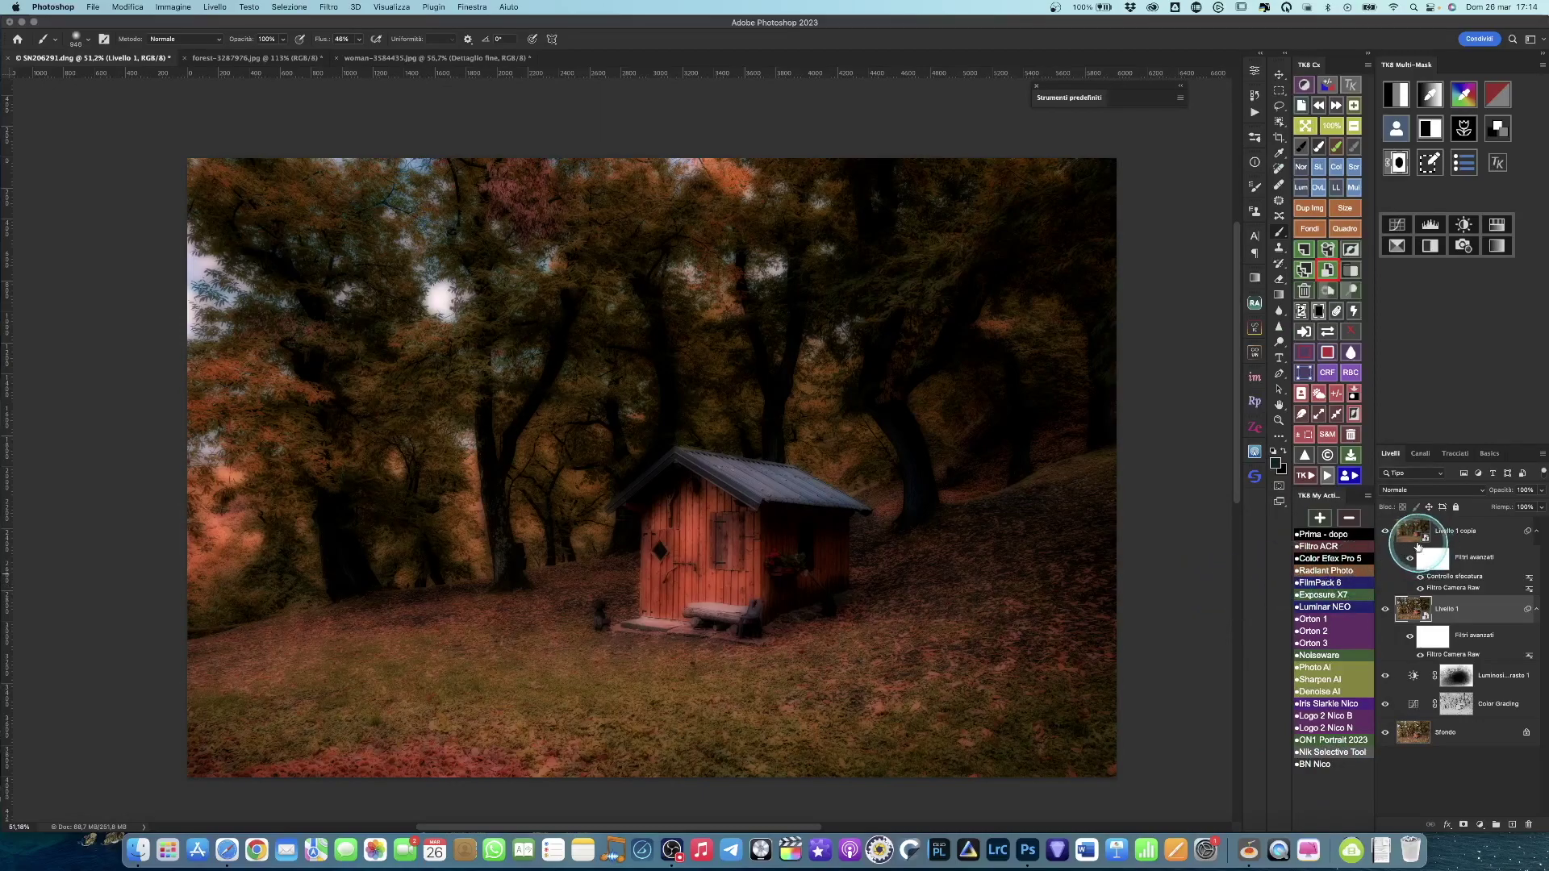
drag(1410, 534, 1416, 615)
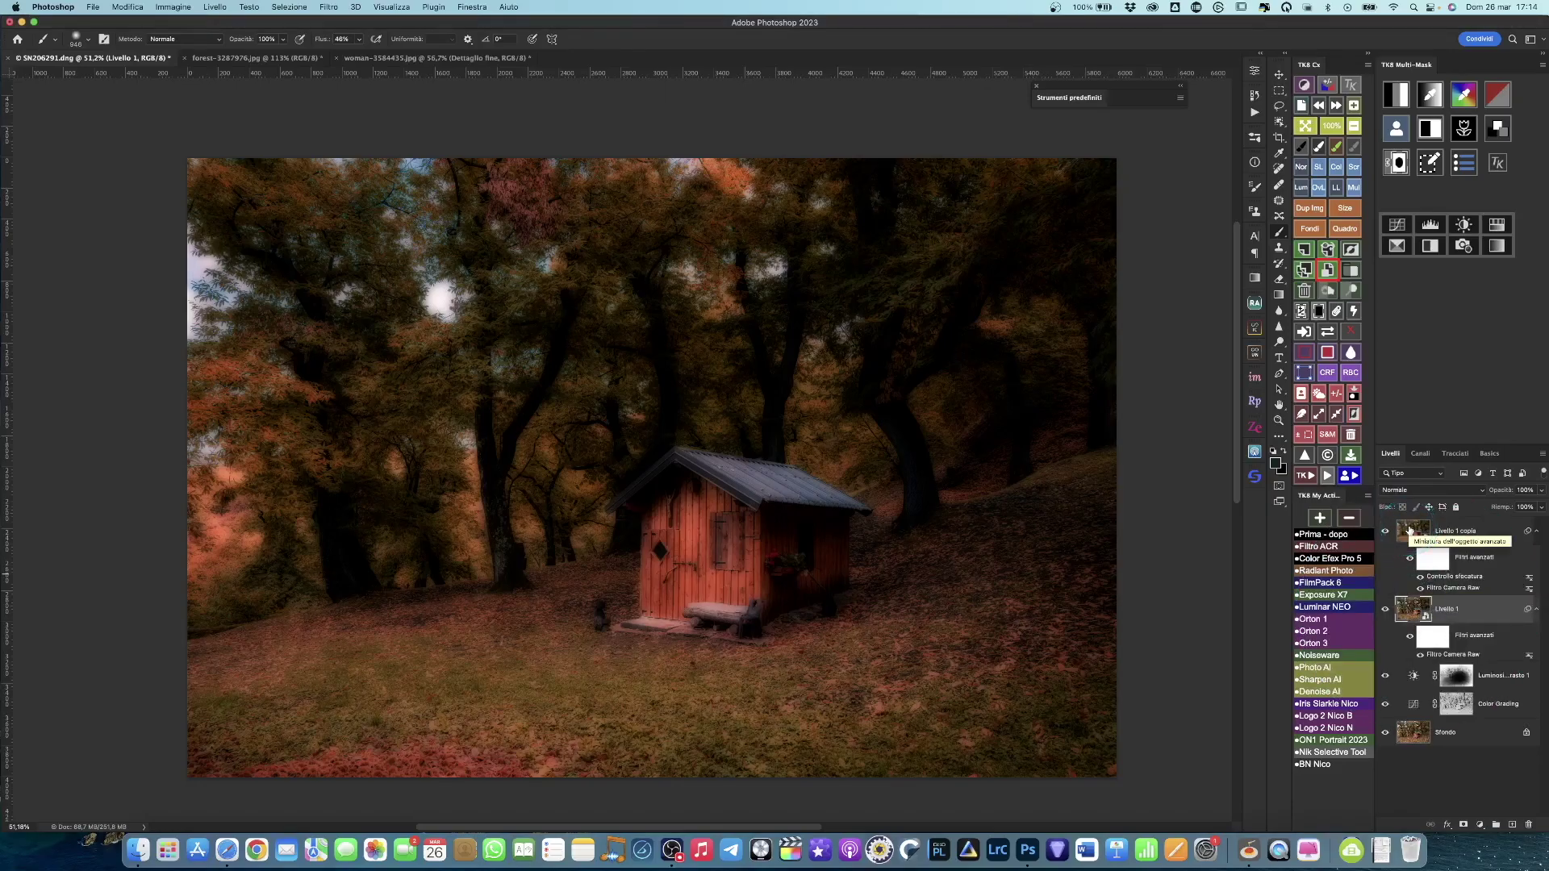
click(1410, 530)
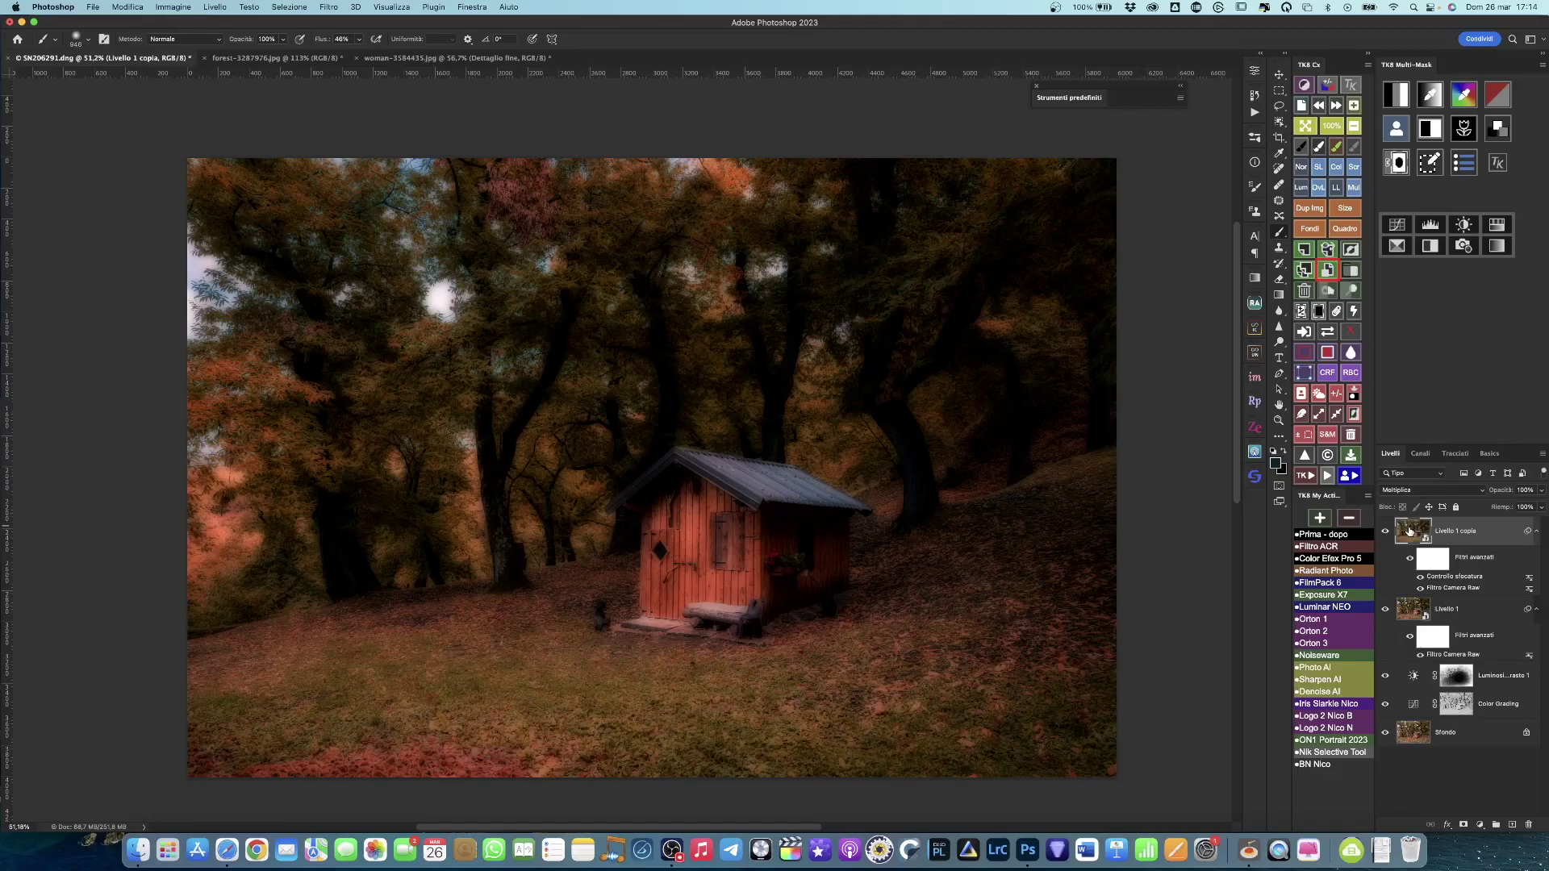
- Rework Livello 1's Camera Raw filter to Esposizione +2,95, Contrasto -34 and a little more Vividezza
click(1464, 657)
double_click(1464, 657)
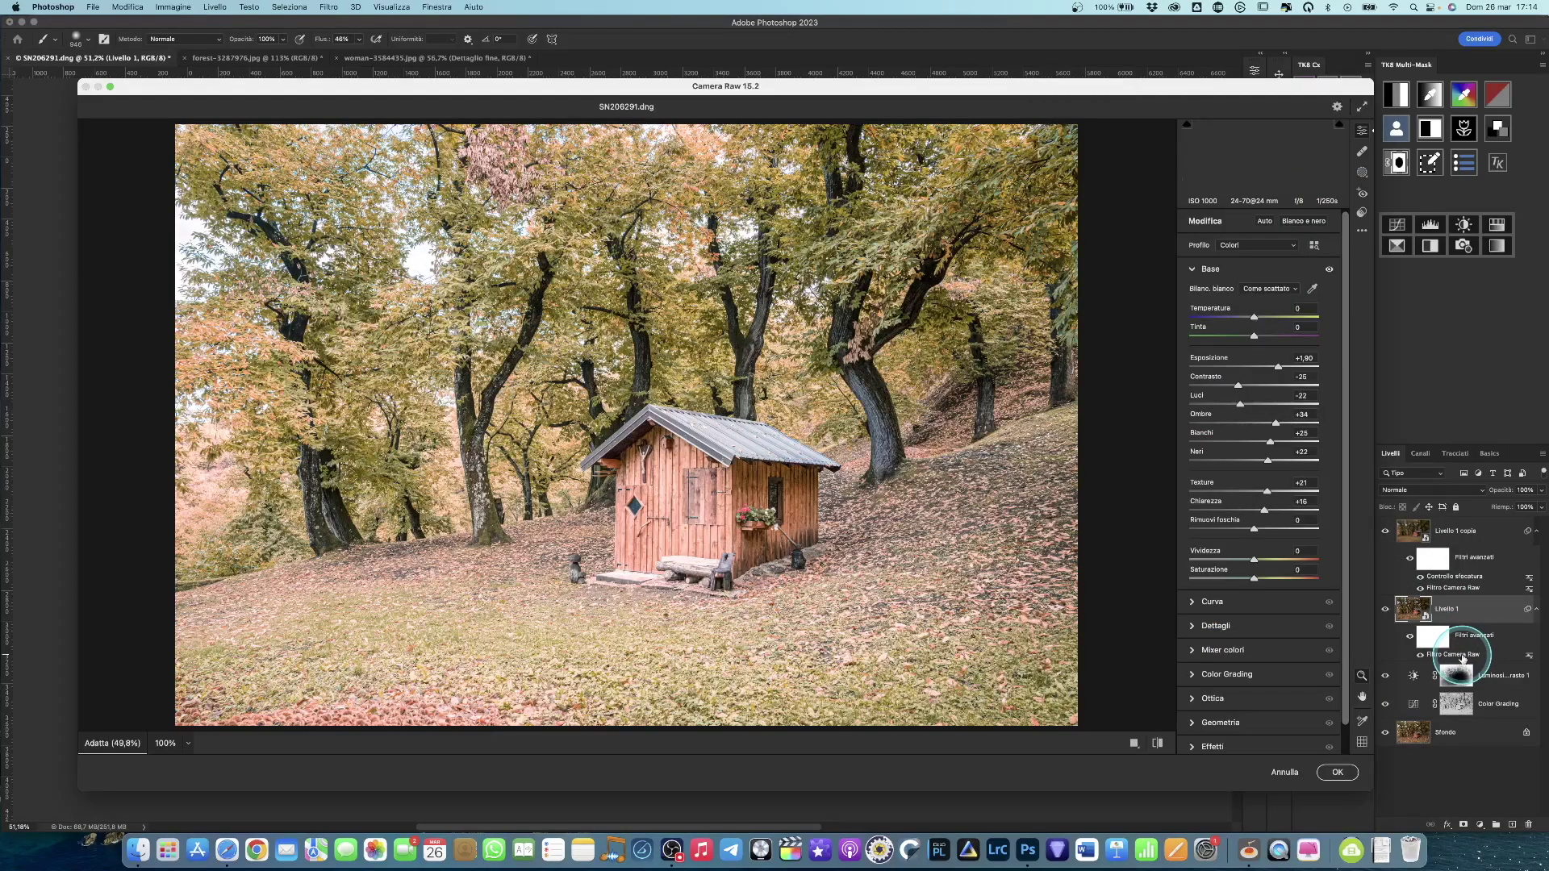
drag(1270, 374, 1291, 369)
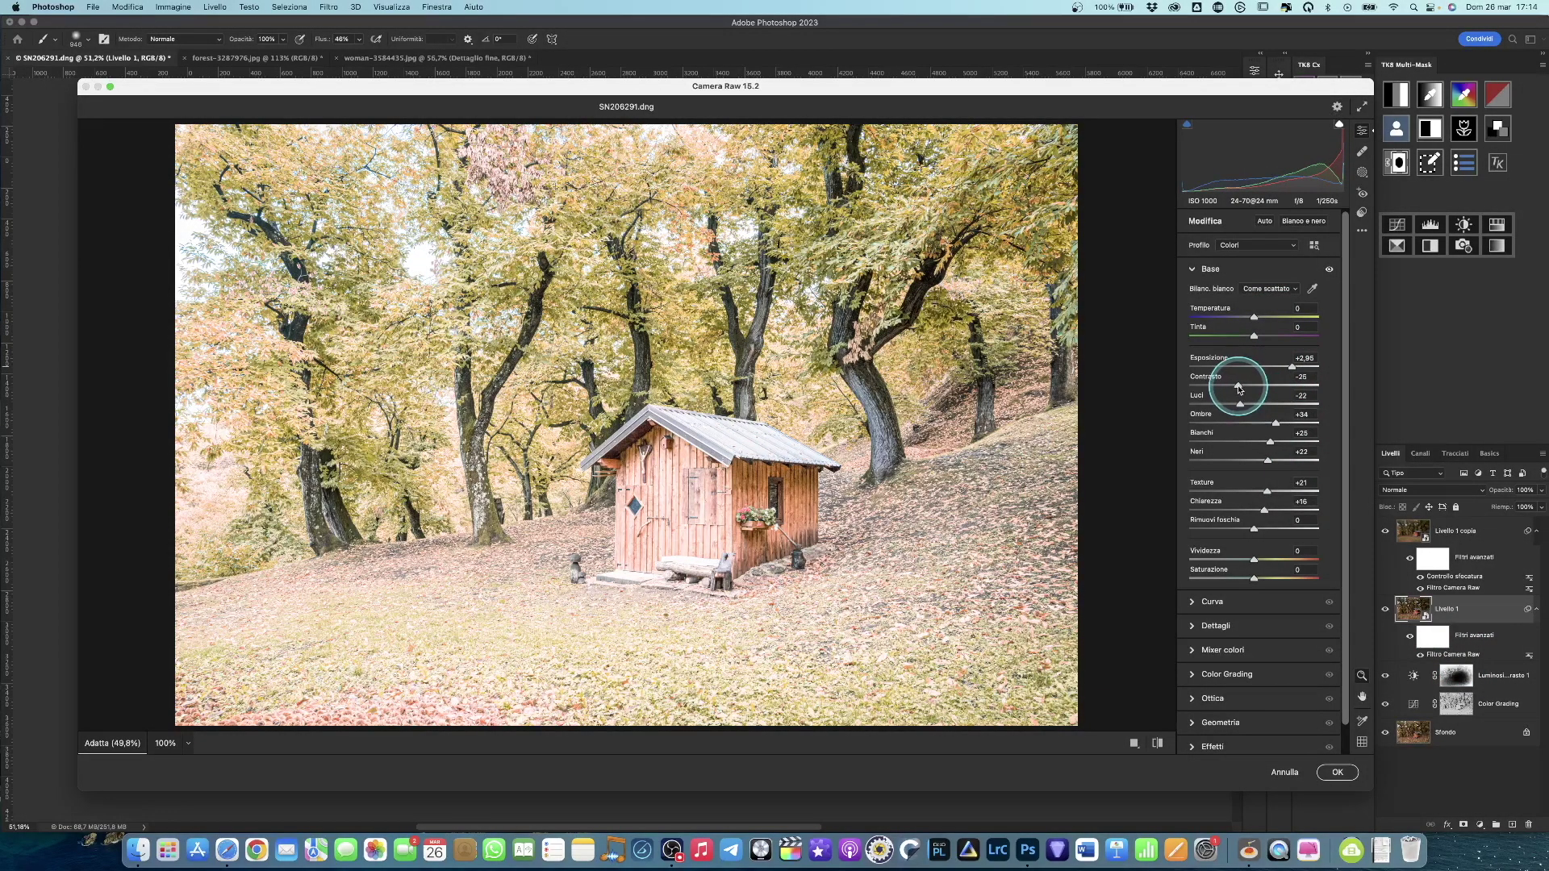
mouse_move(1237, 385)
mouse_down()
mouse_move(1288, 461)
mouse_move(1283, 442)
mouse_up()
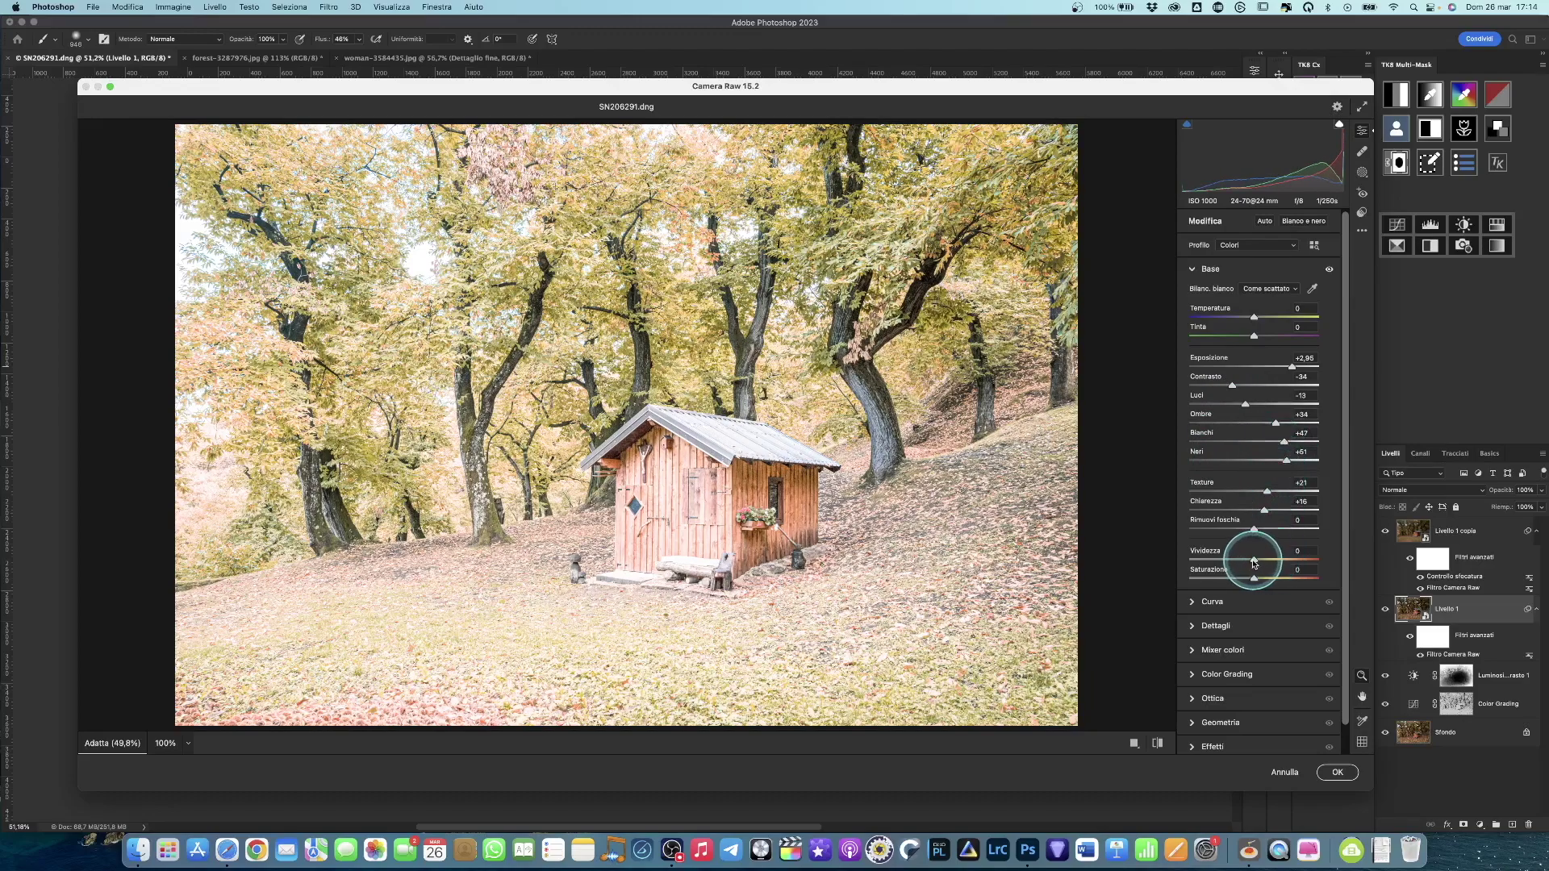
drag(1254, 562, 1256, 576)
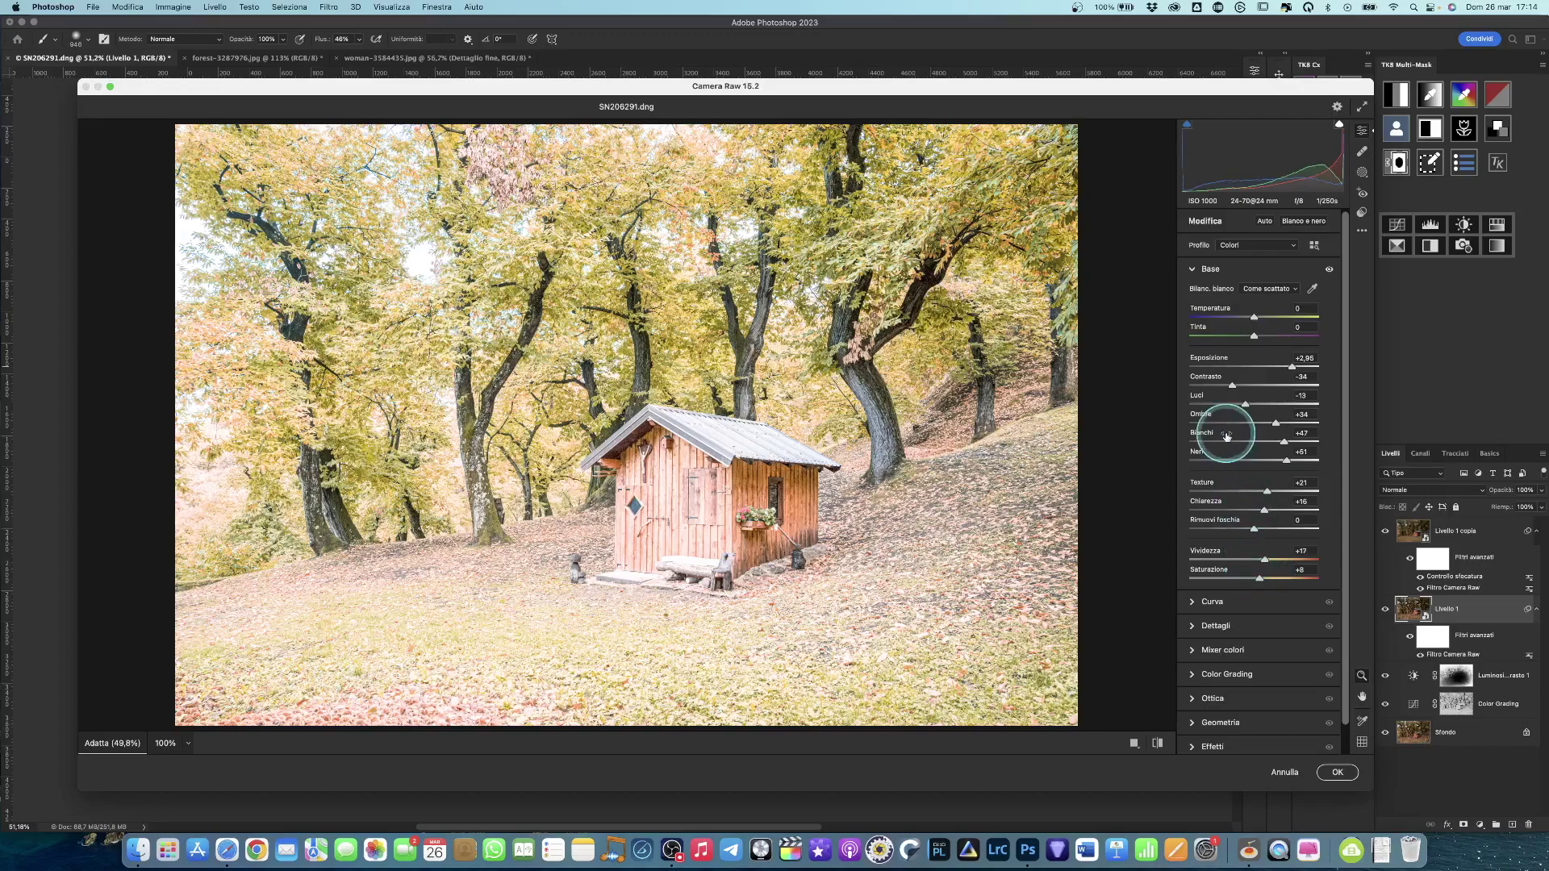
click(1337, 772)
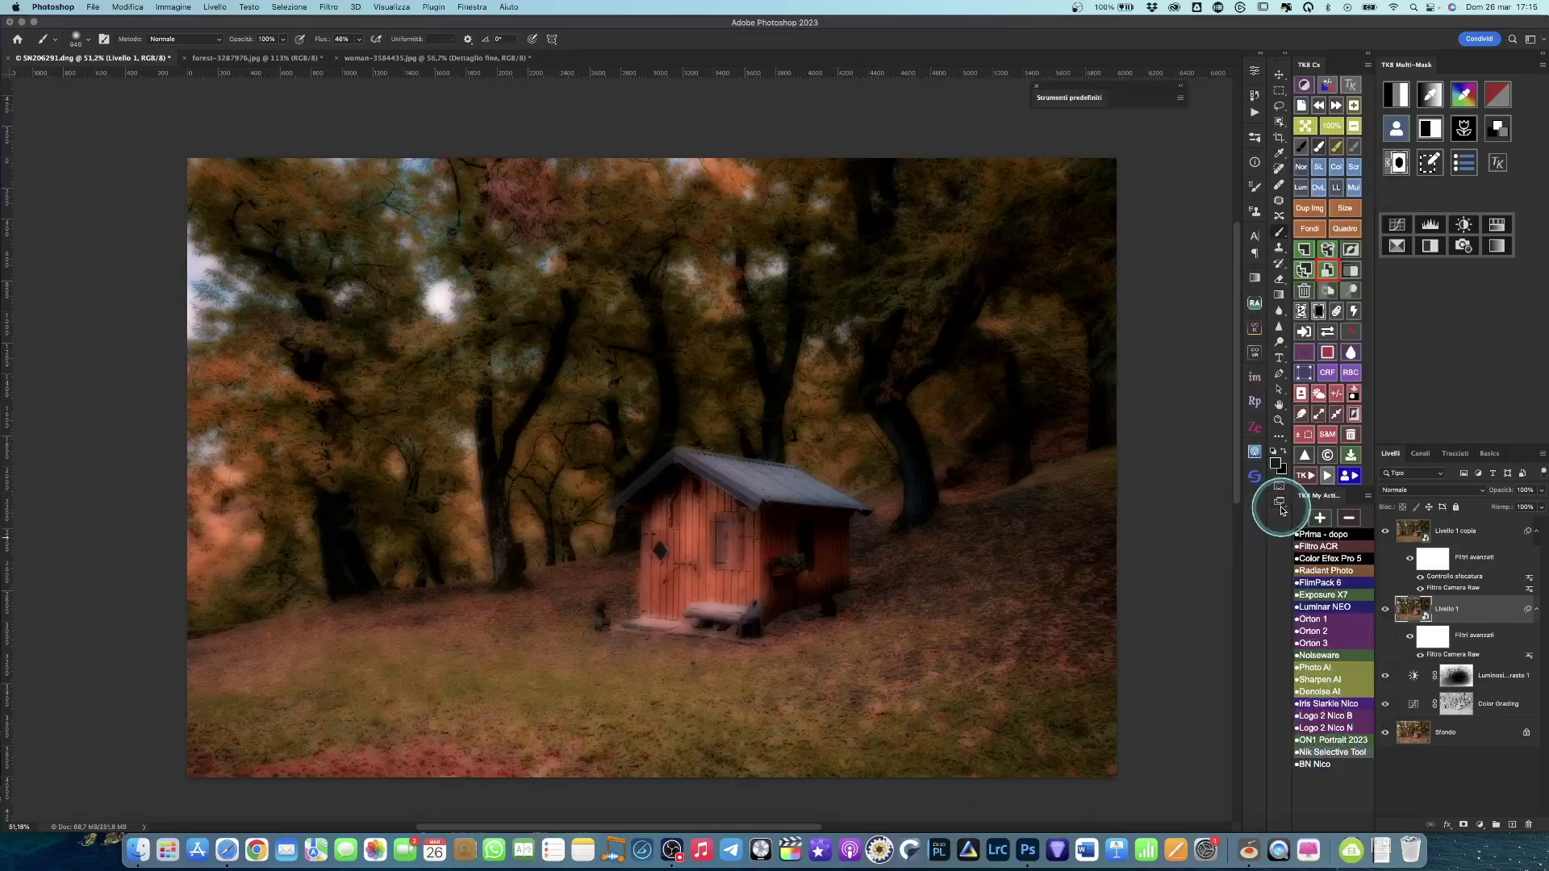
- Group Livello 1 copia and Livello 1 into a group named 'Orton' at about 30% opacity
click(1430, 529)
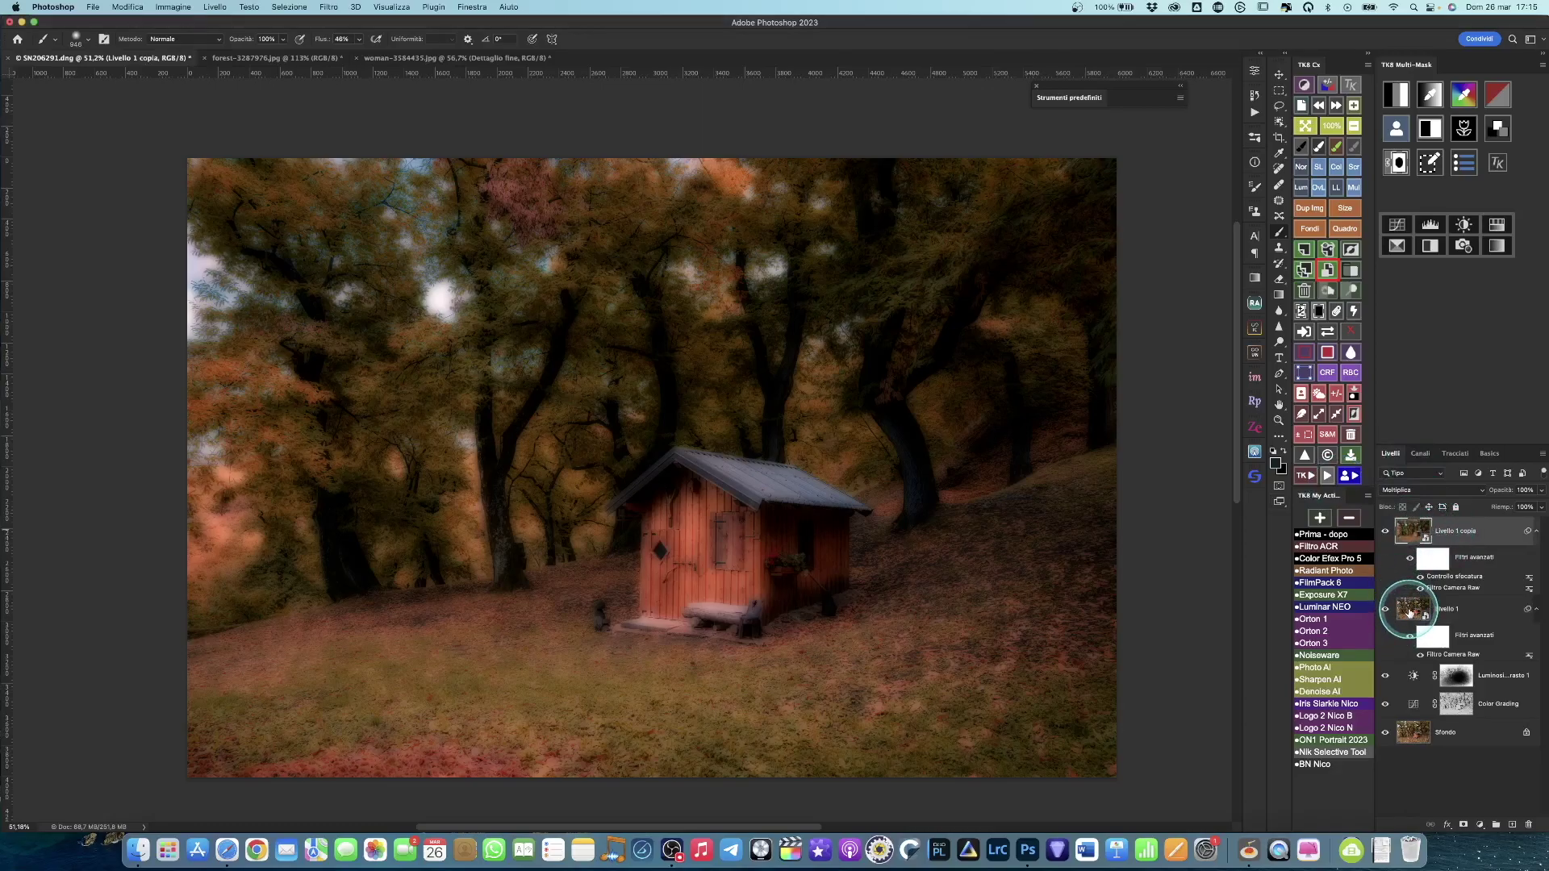
click(1409, 611)
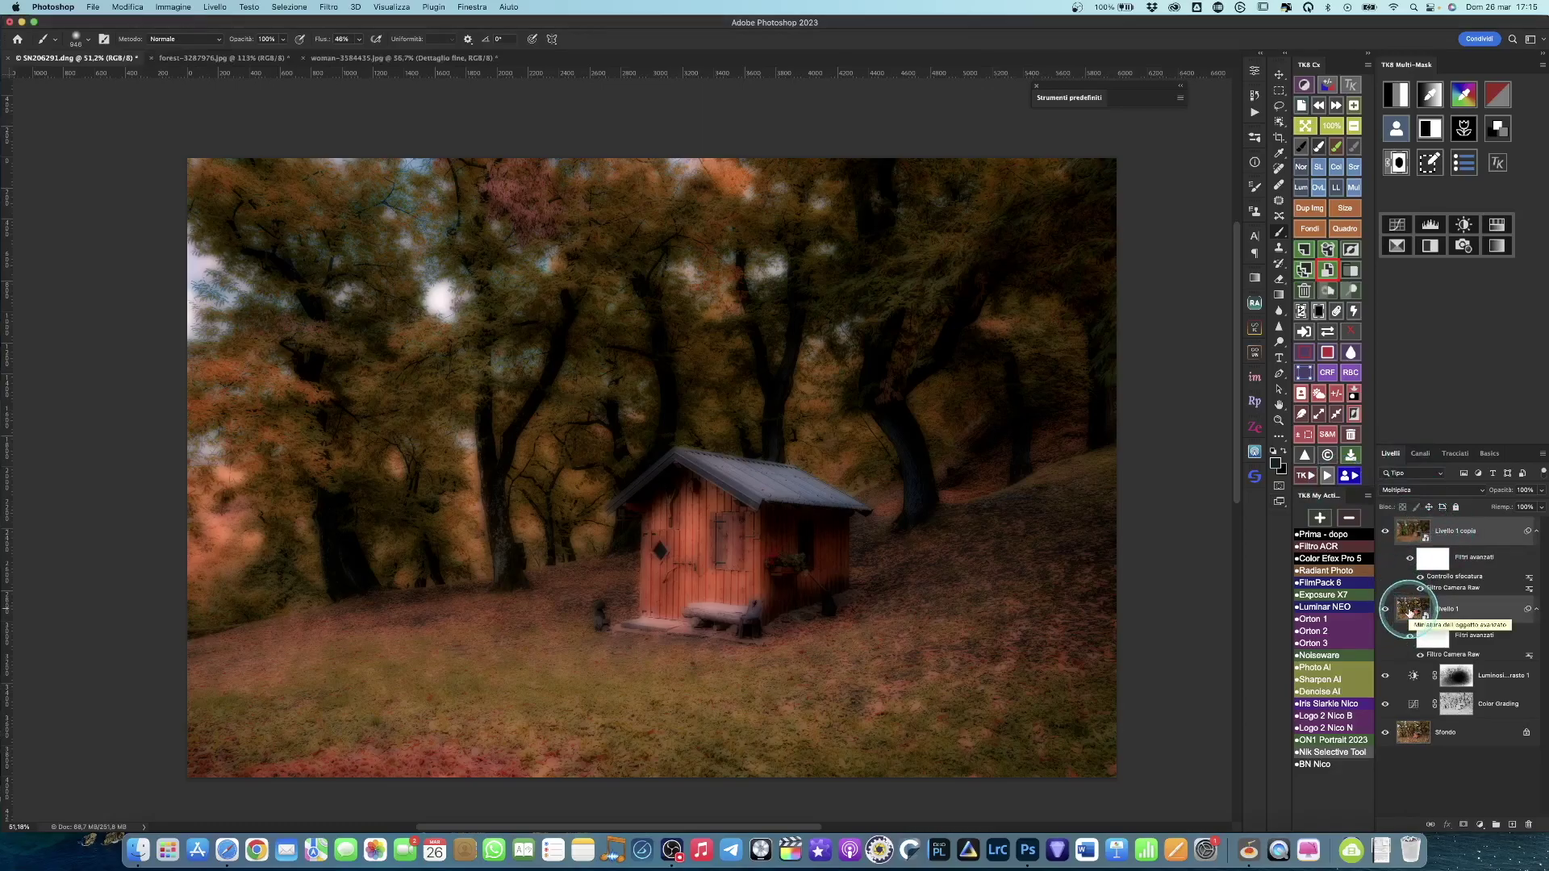
key(super+g)
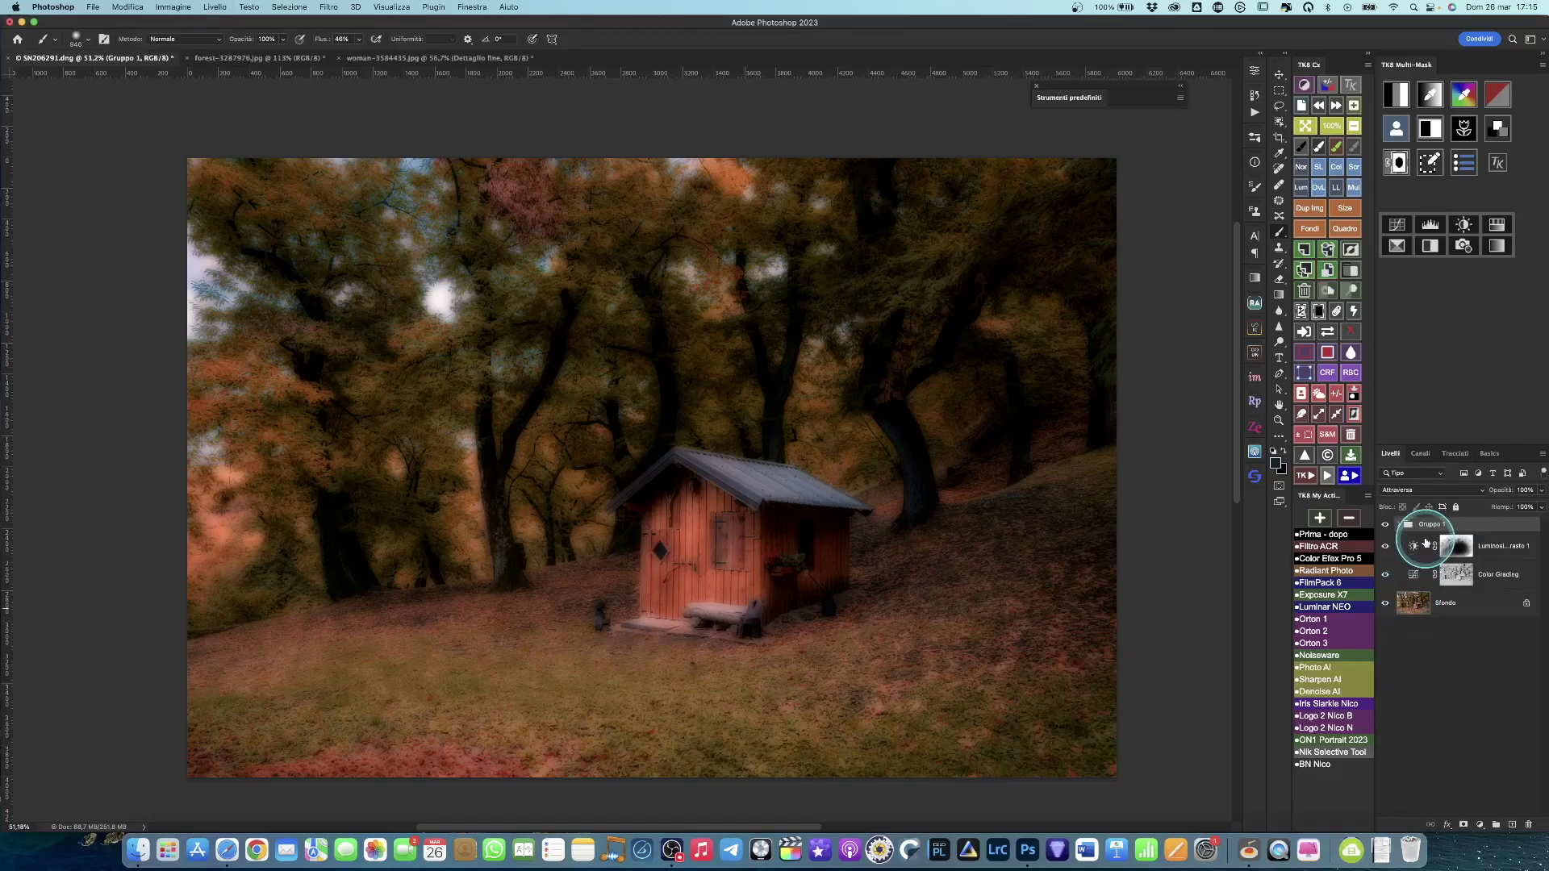
double_click(1429, 526)
text(Orton)
key(Return)
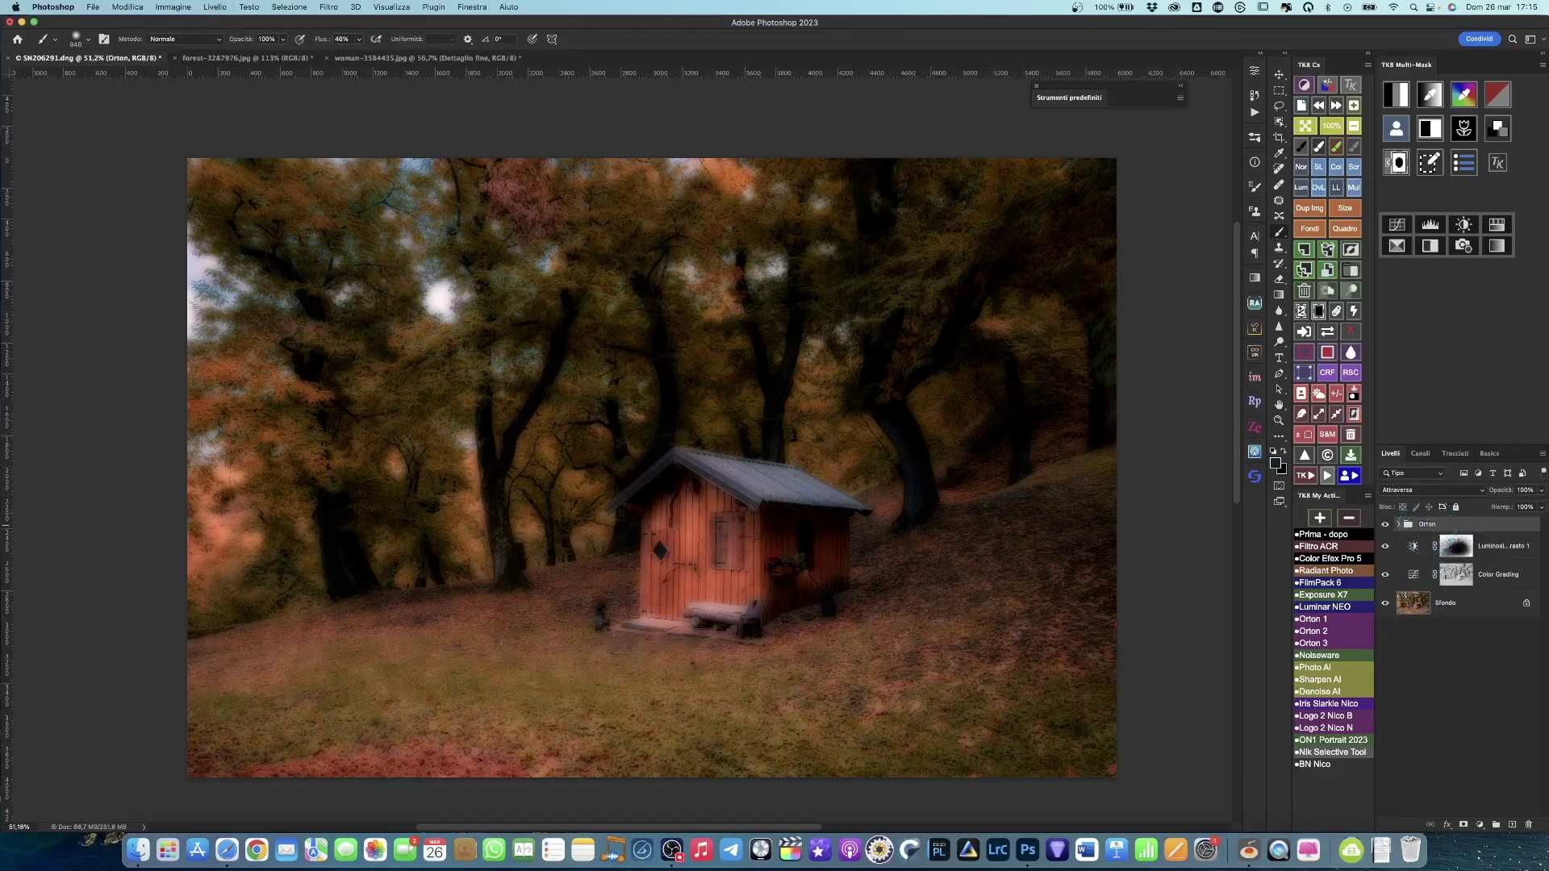
drag(1498, 493, 1459, 493)
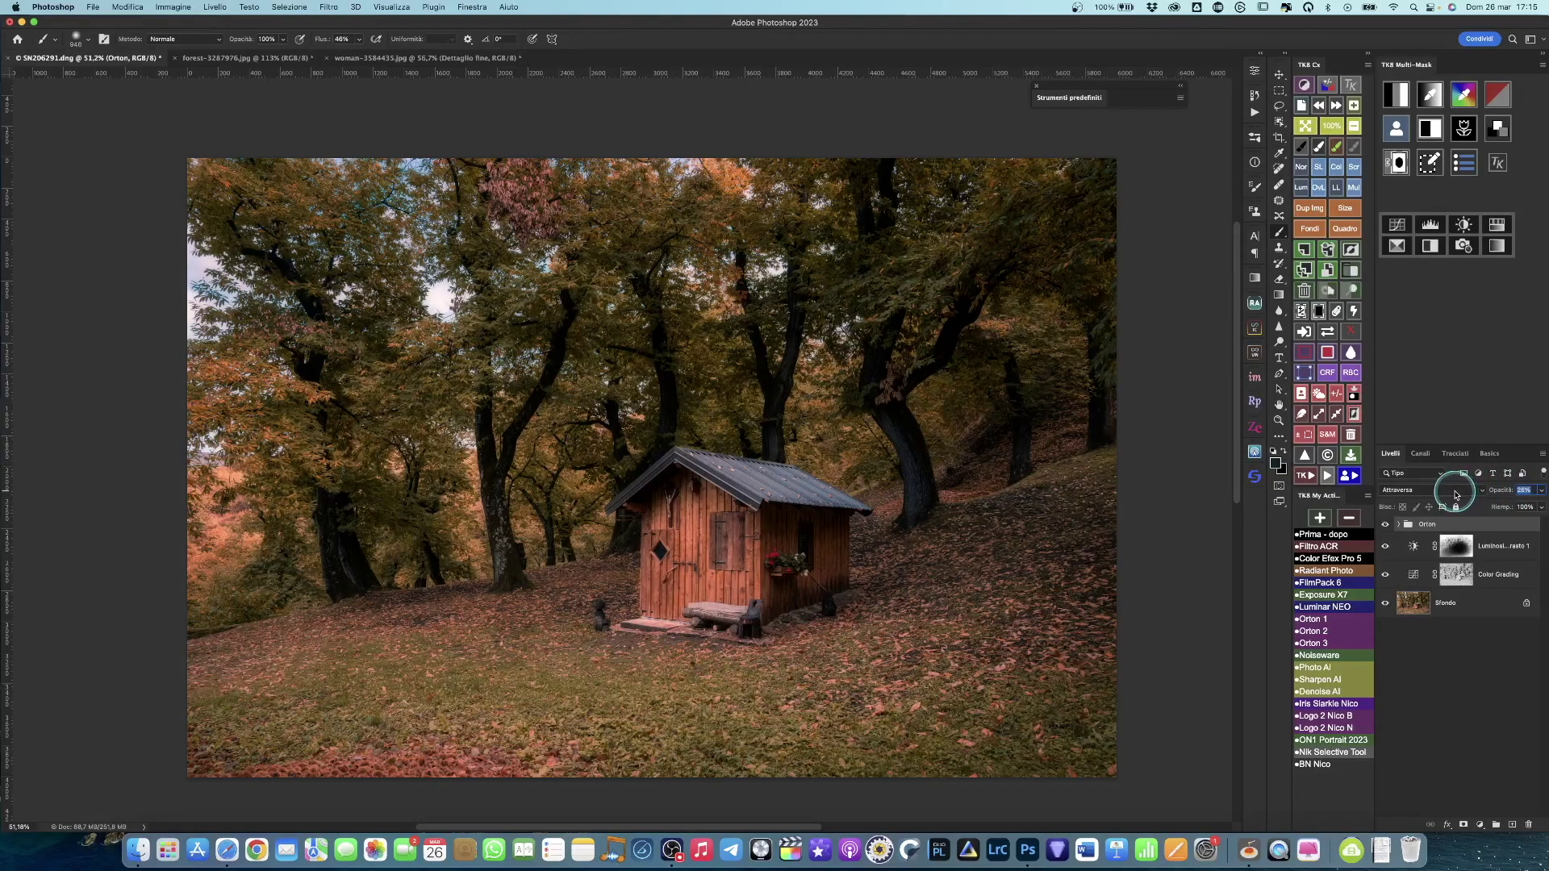
- Zoom in on the cabin roof and toggle the Orton group off and on to compare
drag(785, 477, 938, 494)
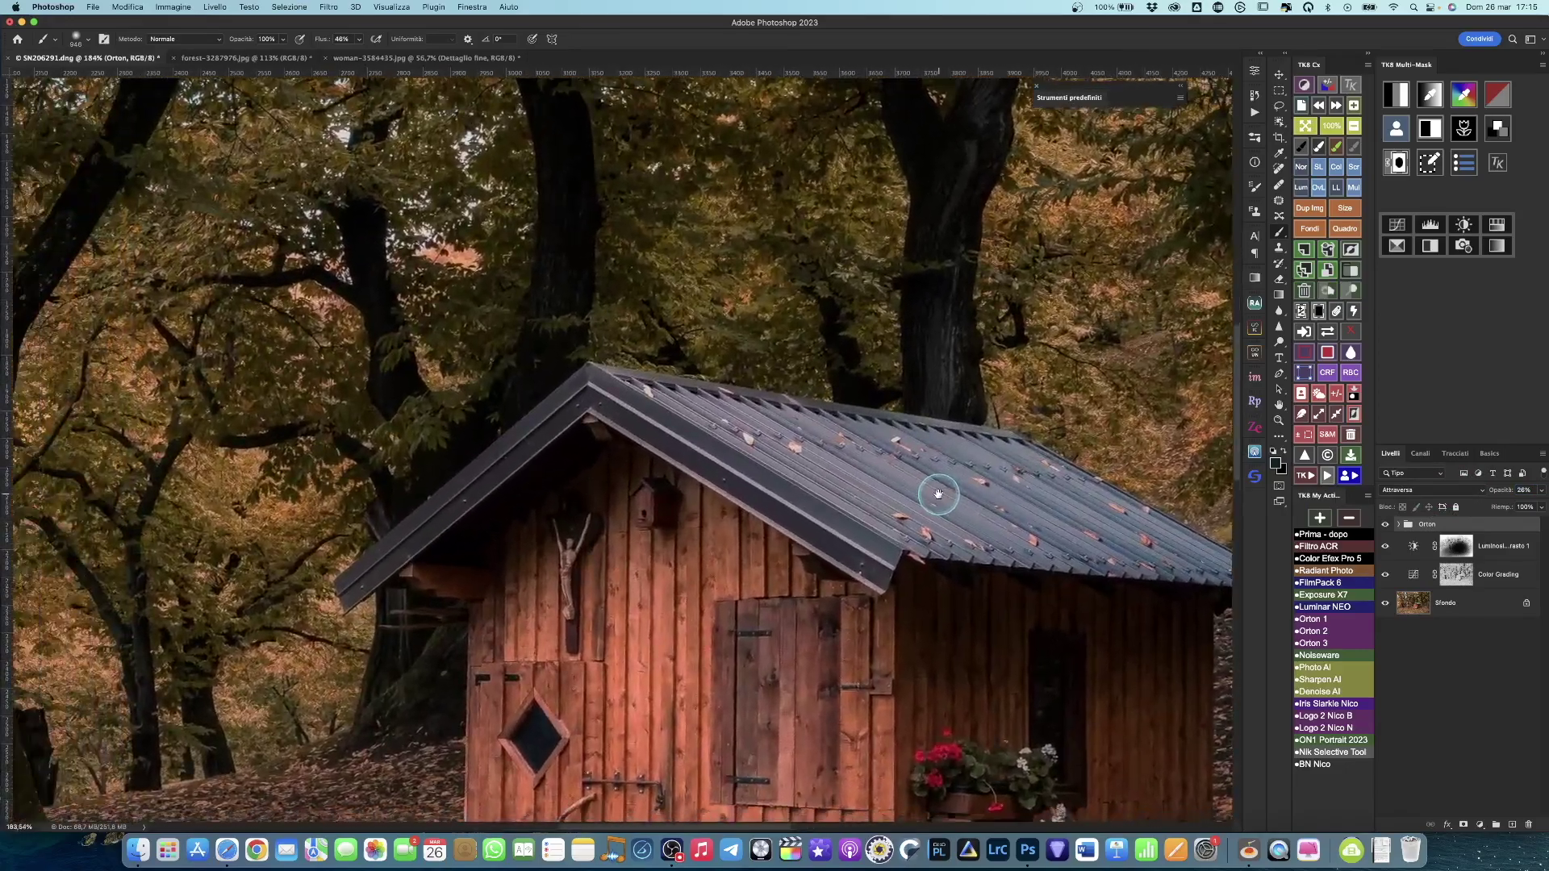
click(1384, 525)
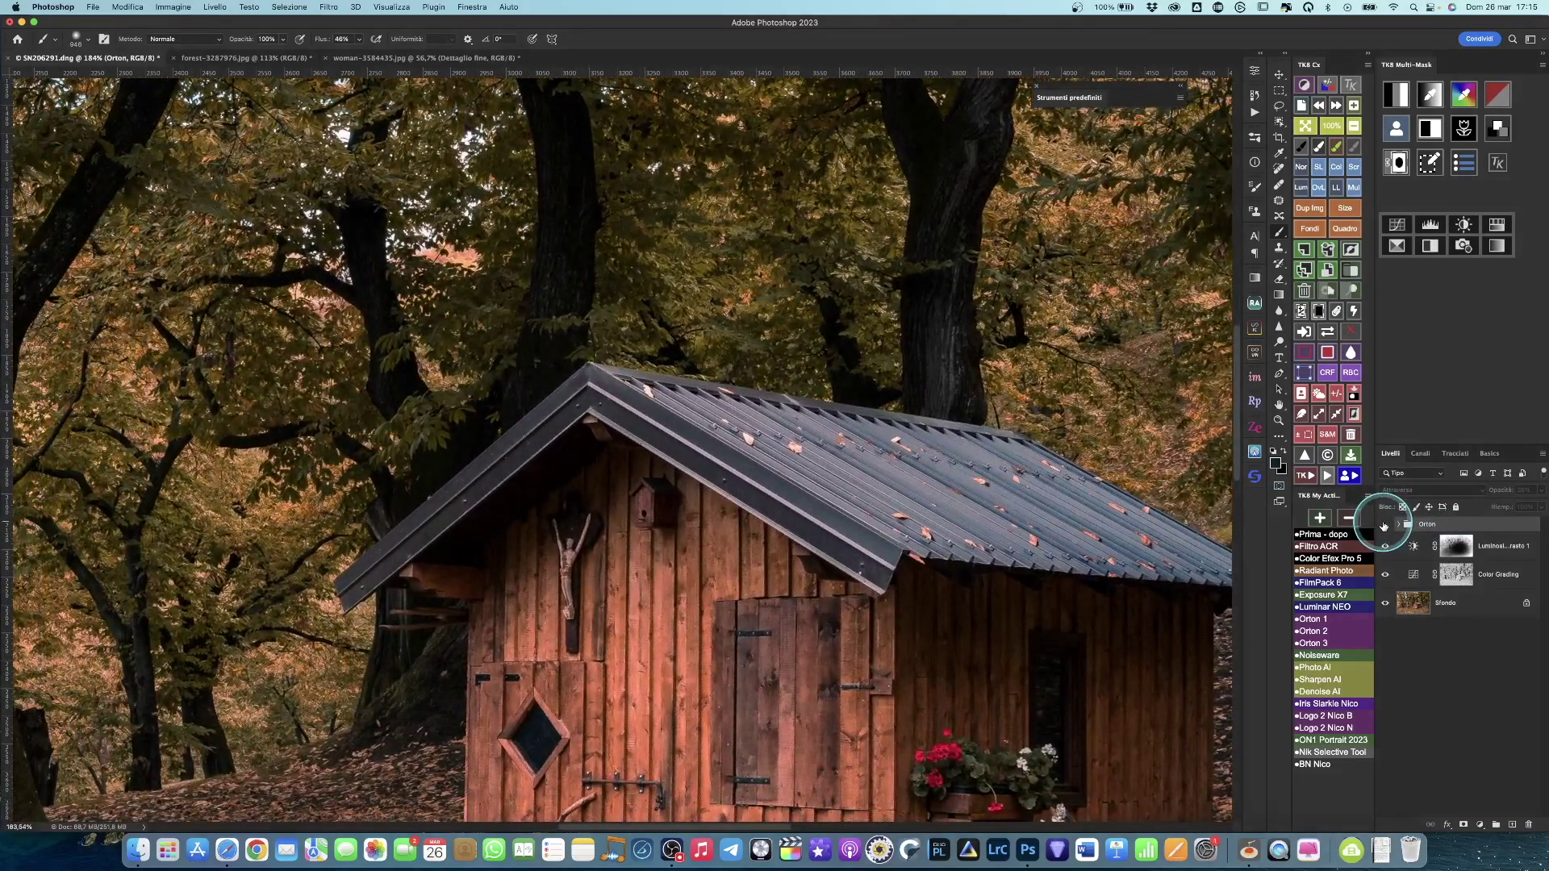
click(1385, 526)
scroll(1130, 450, down, 3)
scroll(1092, 453, down, 2)
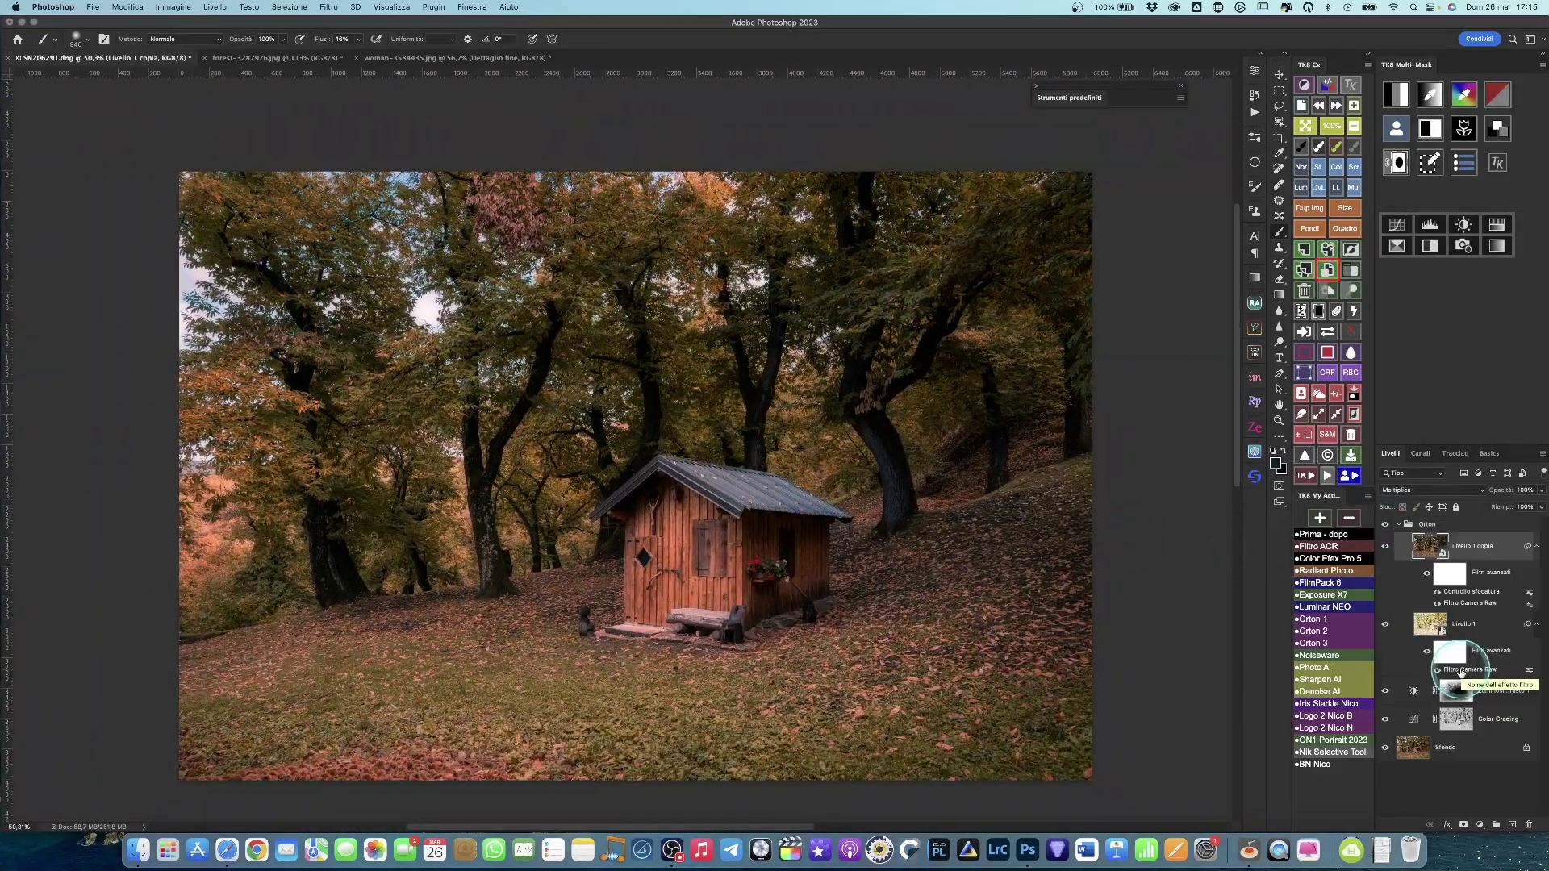
- Raise Livello 1's Camera Raw Esposizione to +3,75
click(1440, 672)
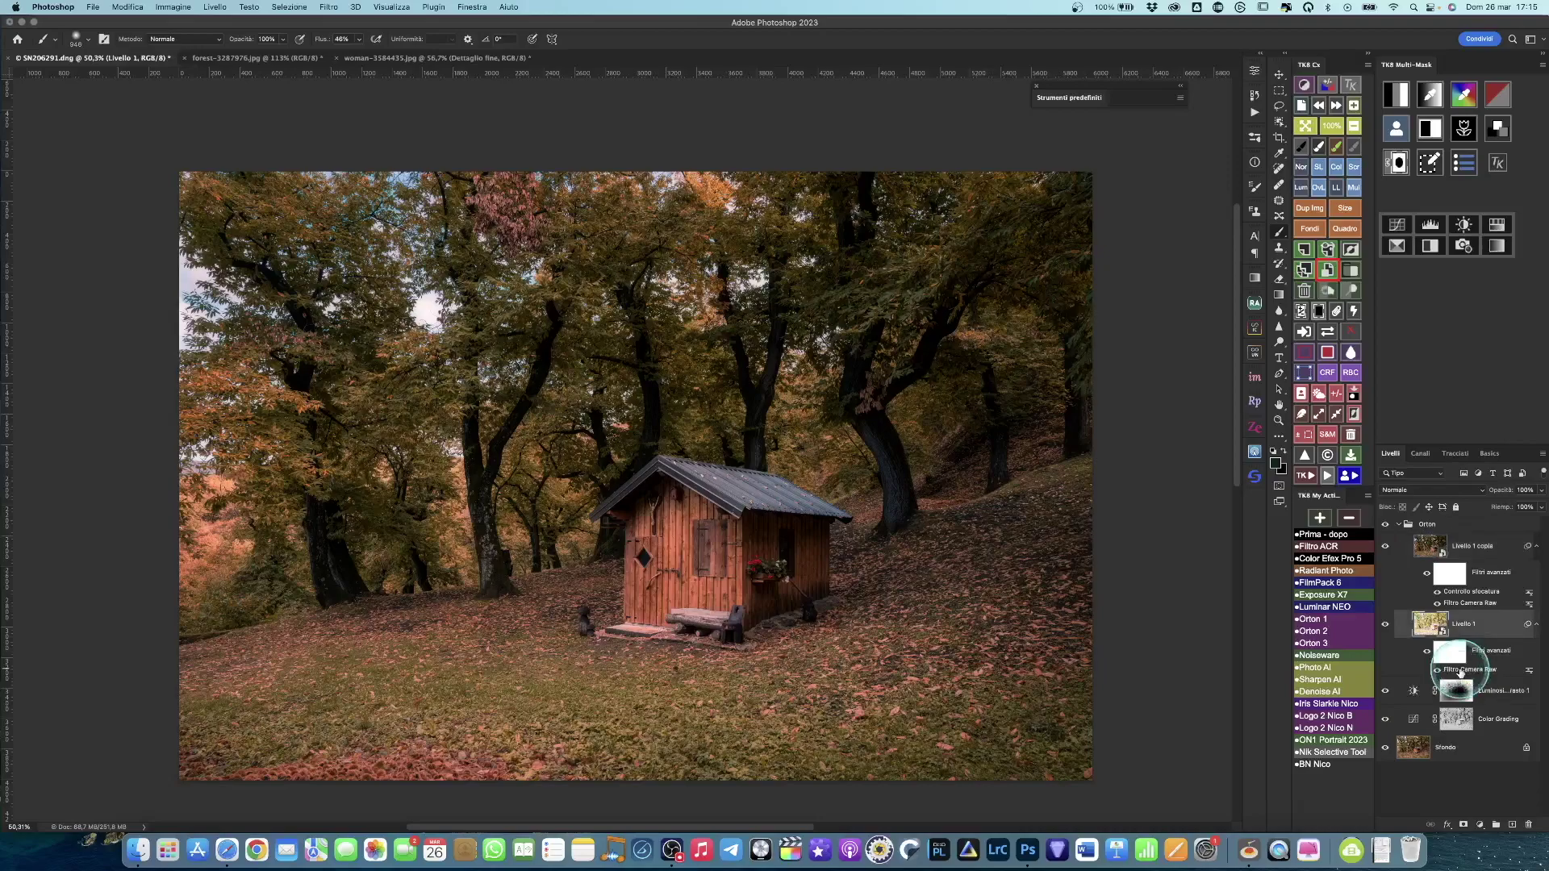
double_click(1439, 672)
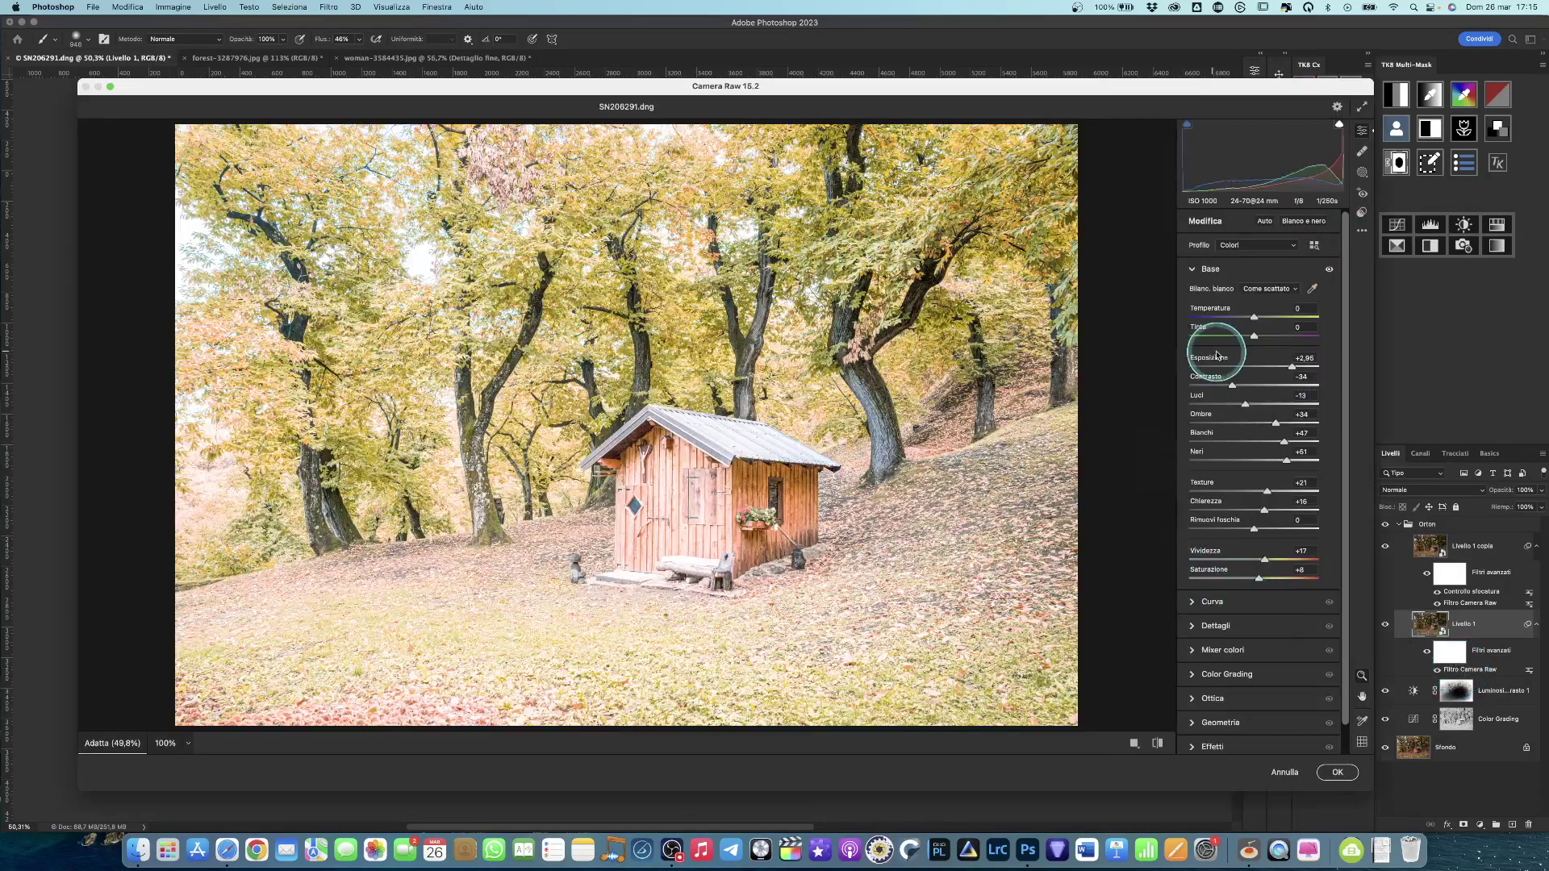
drag(1298, 368, 1302, 368)
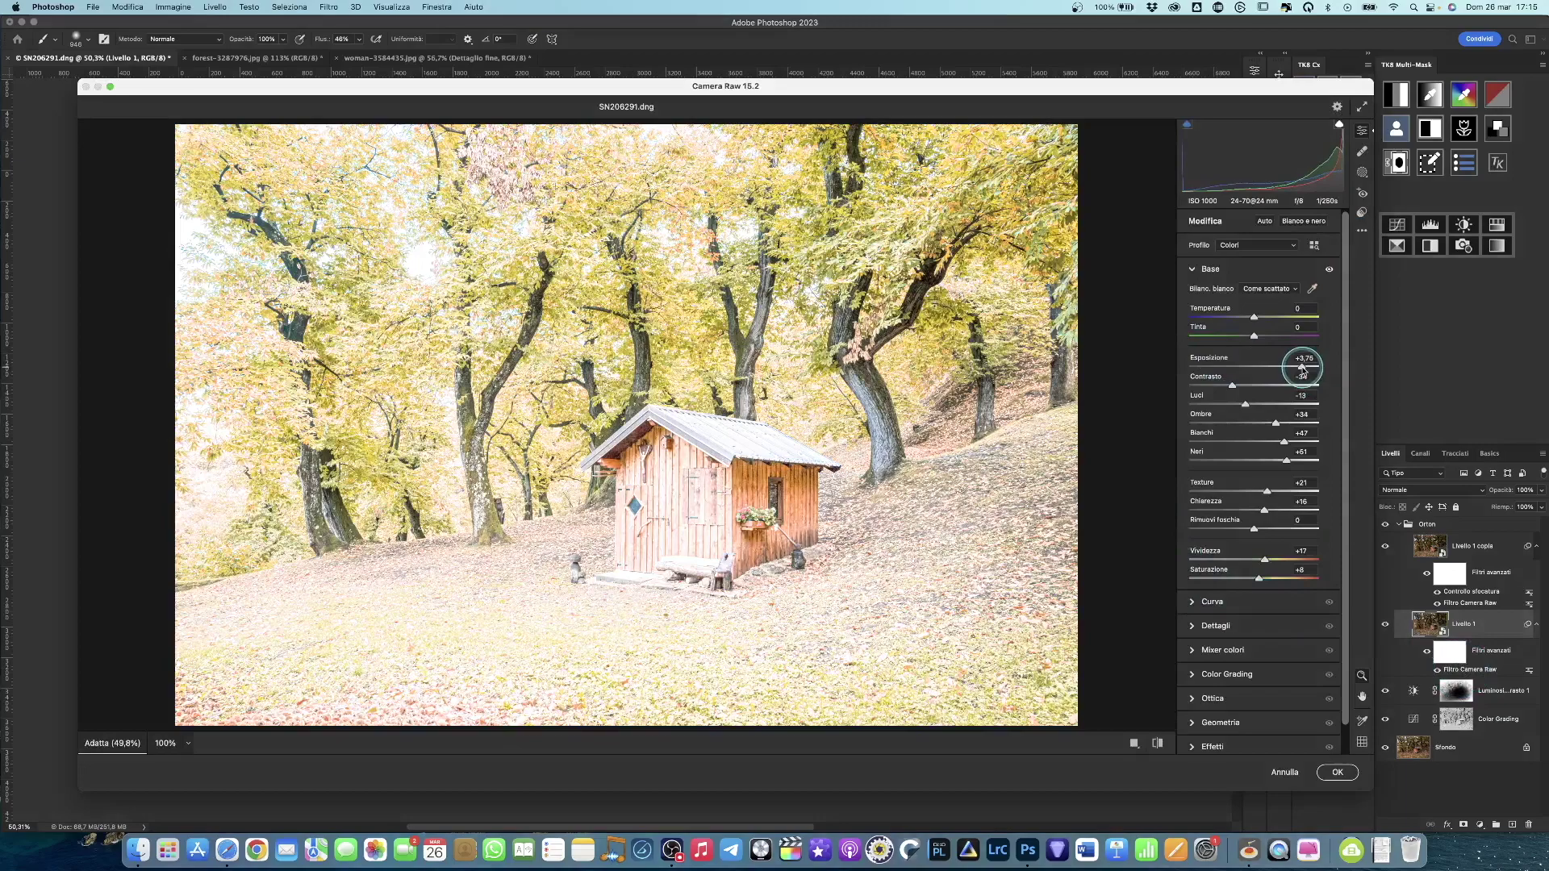
click(1337, 772)
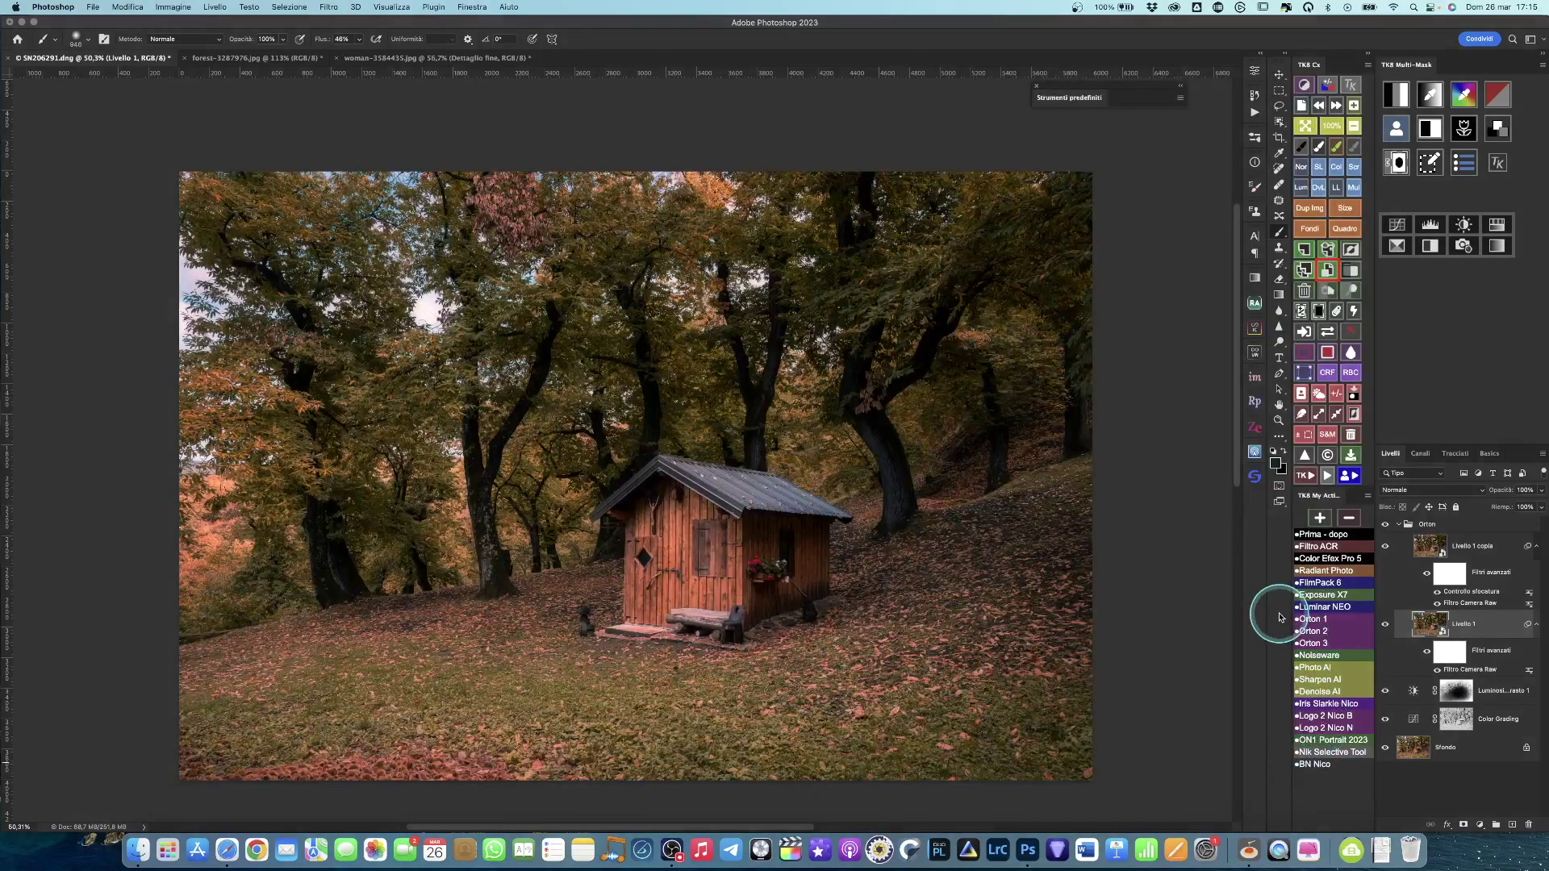
- Collapse the Orton group and mask it with the image brightness from the RGB channel
click(1404, 524)
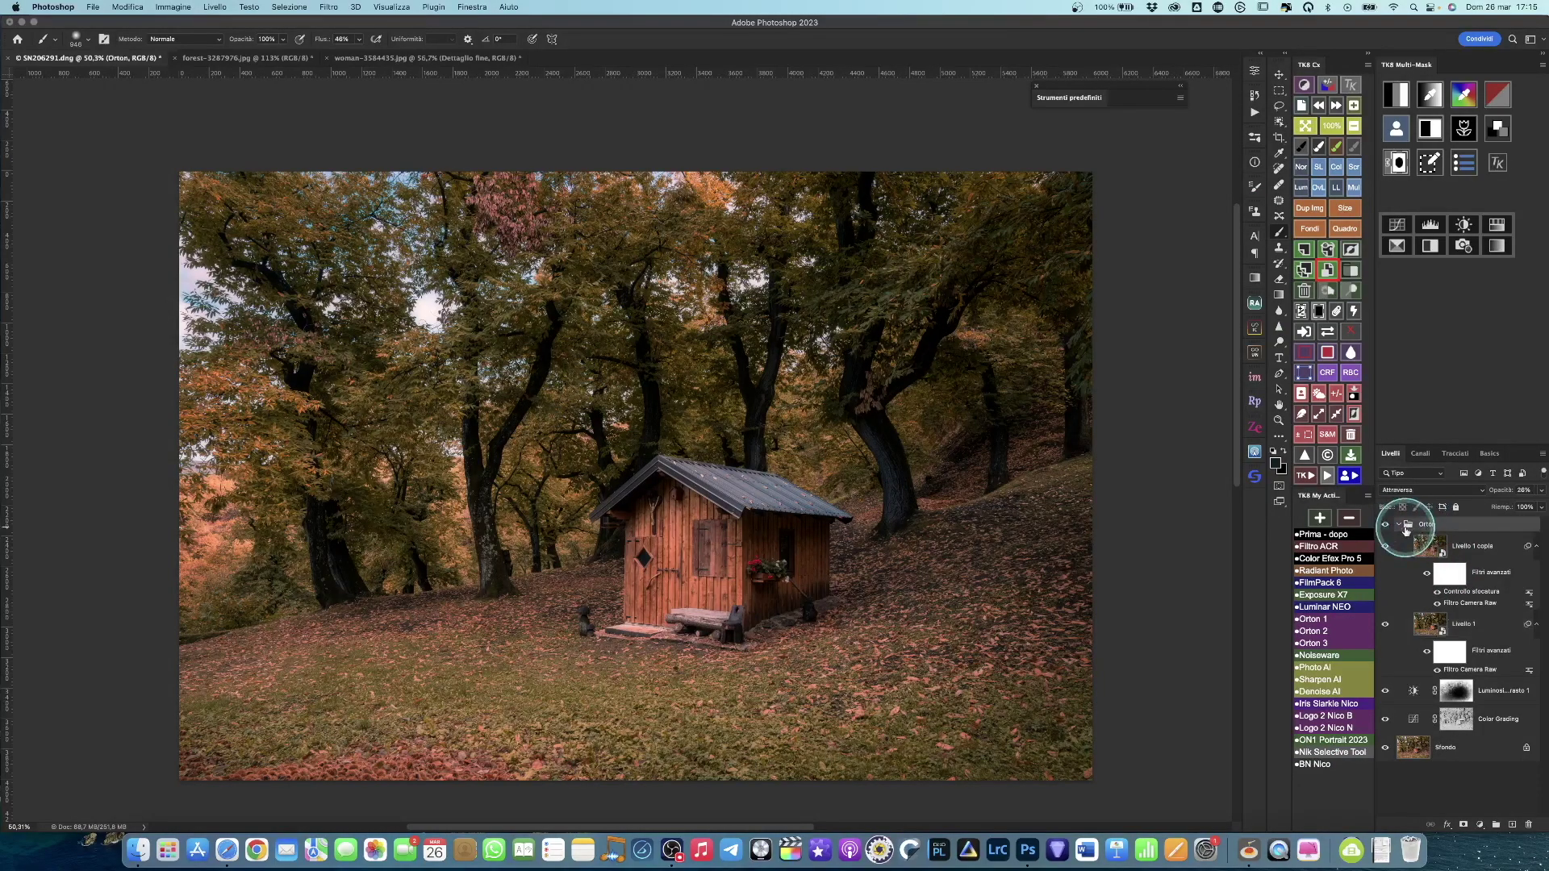
click(1399, 525)
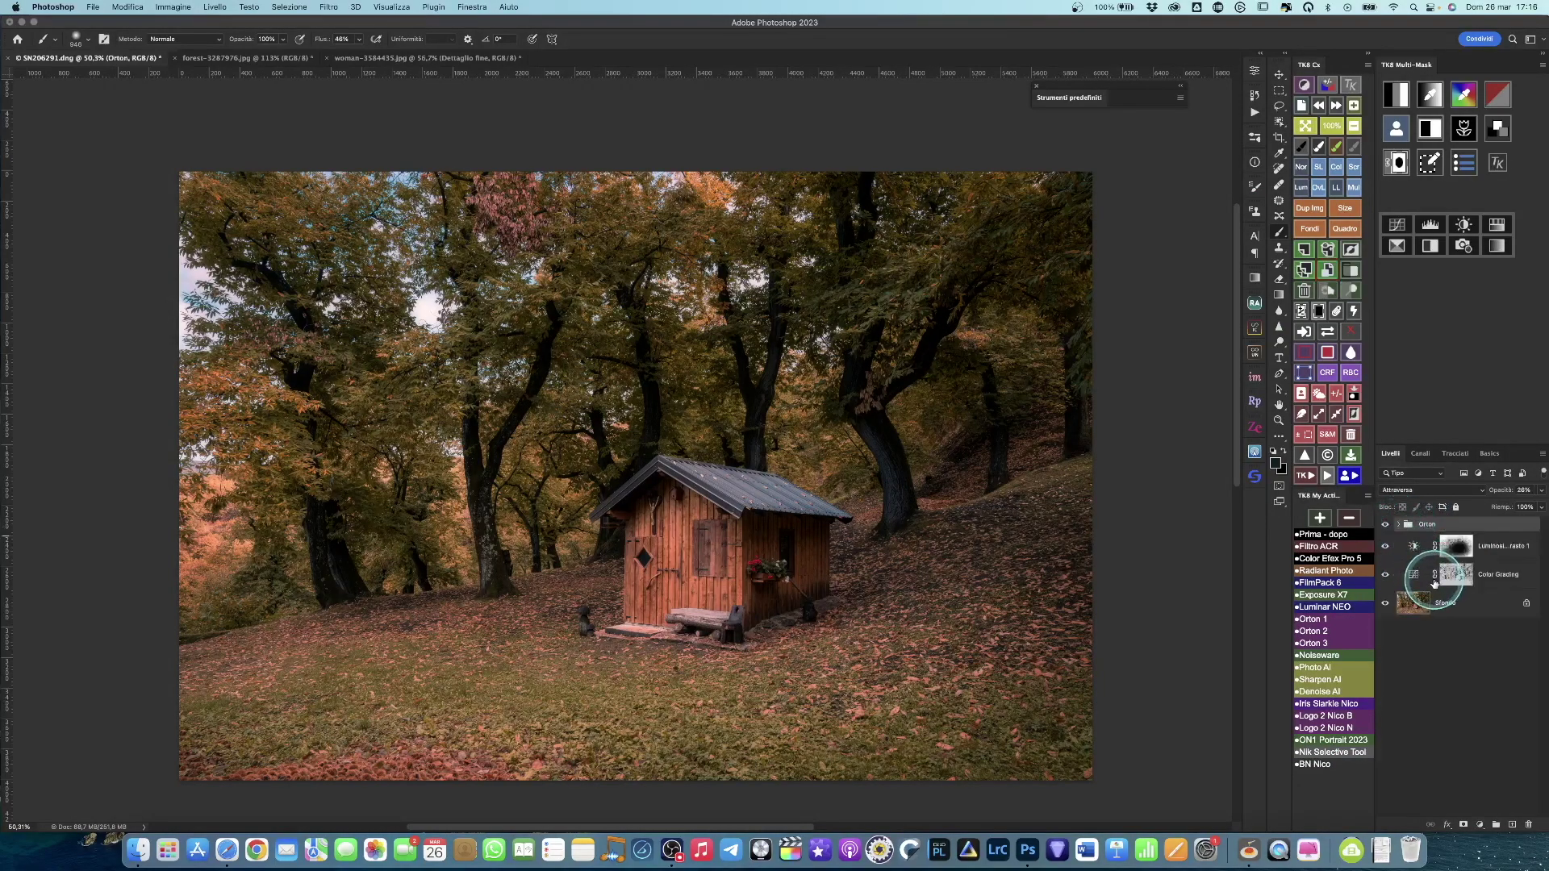
click(1420, 454)
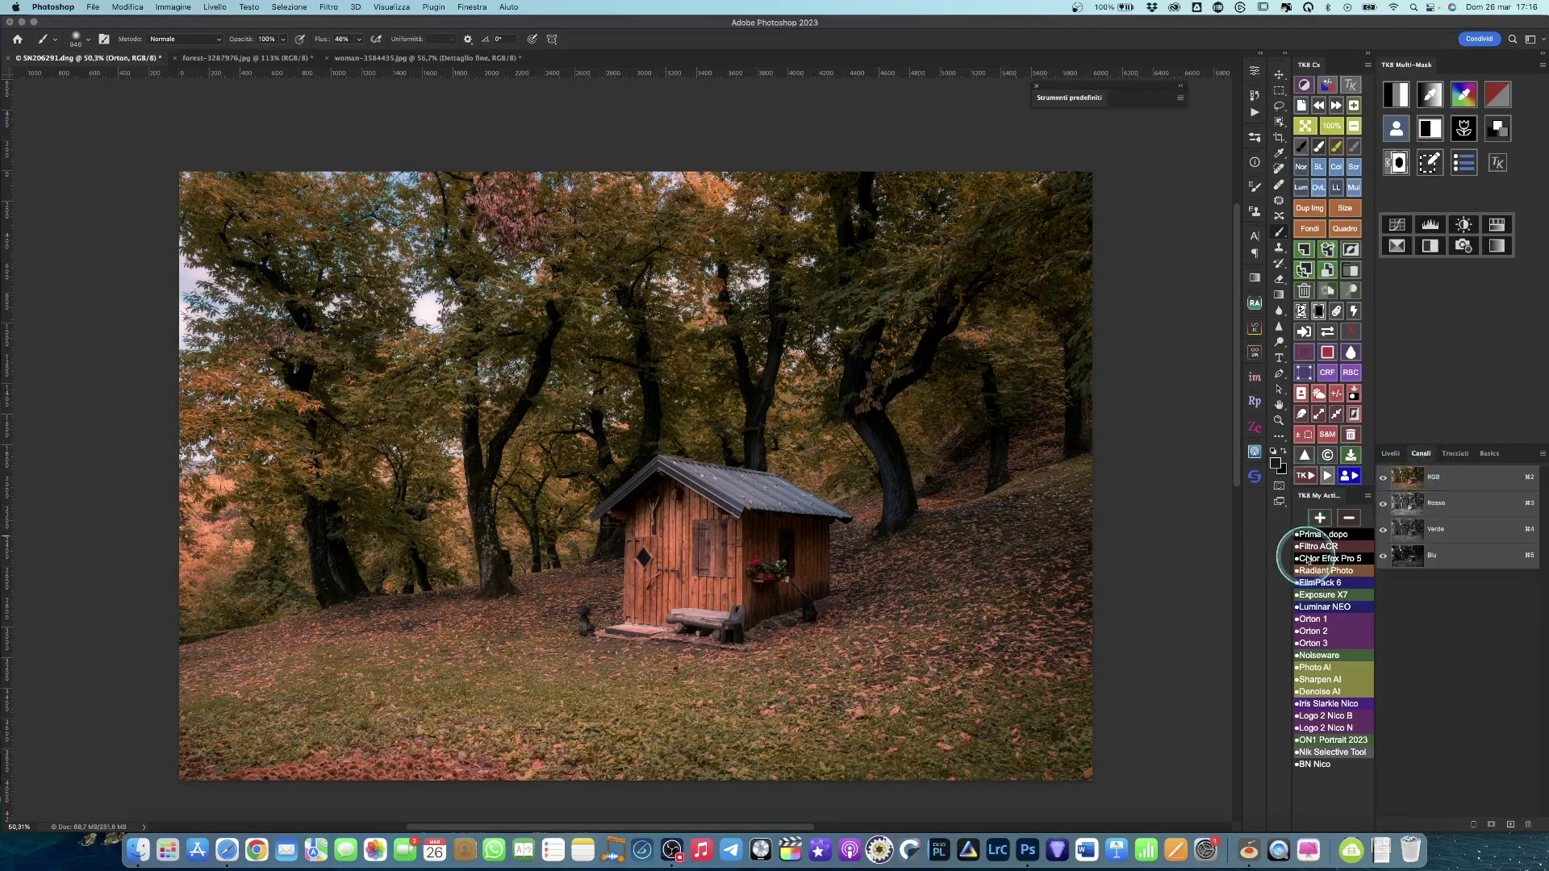
super+click(1406, 482)
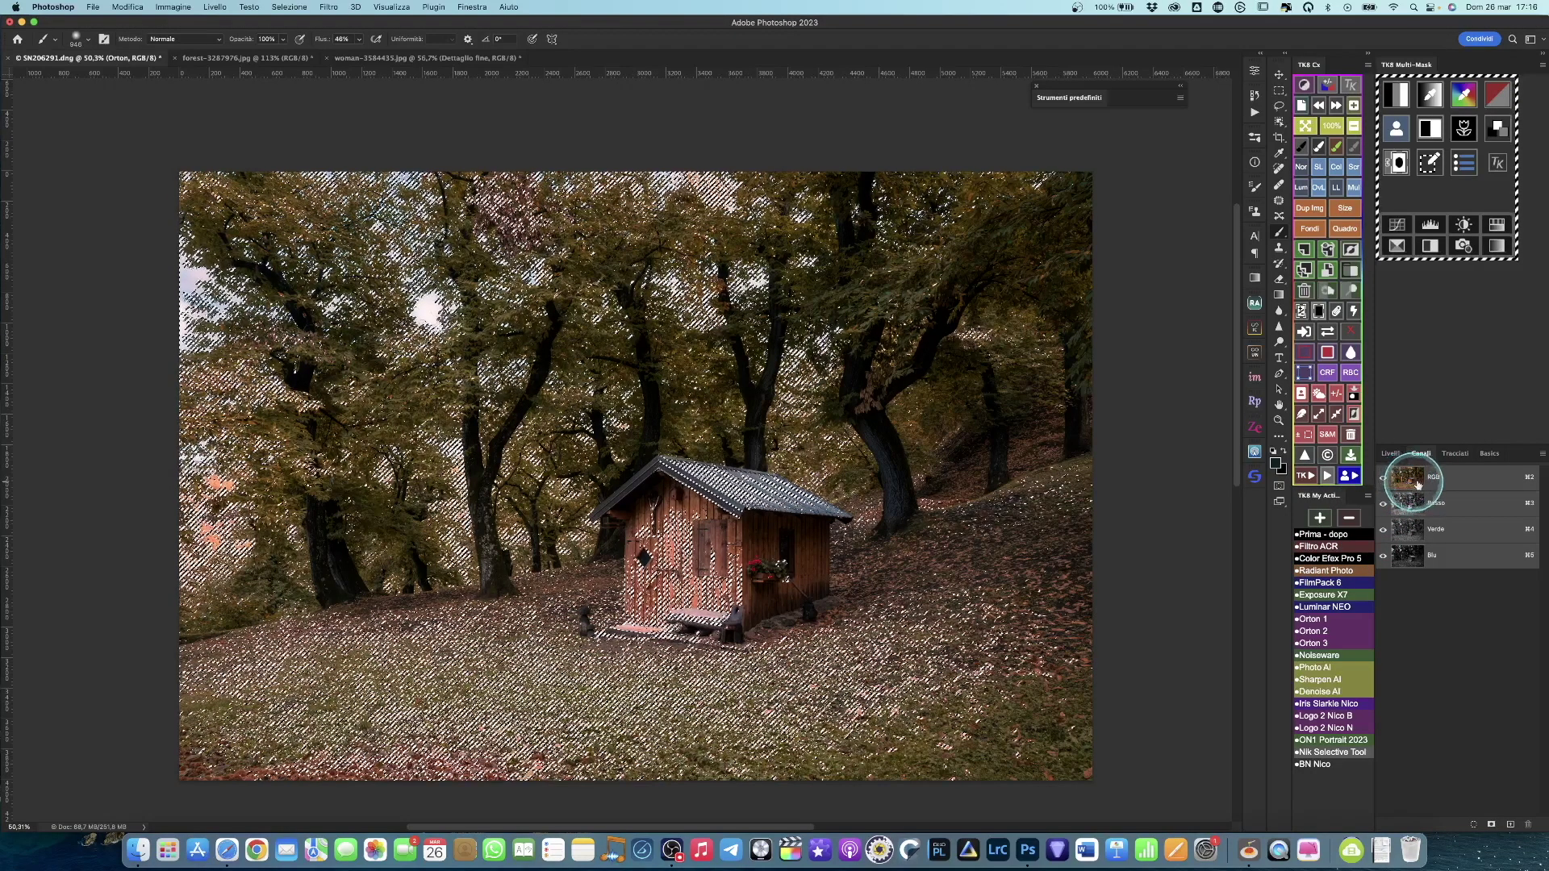
click(1392, 457)
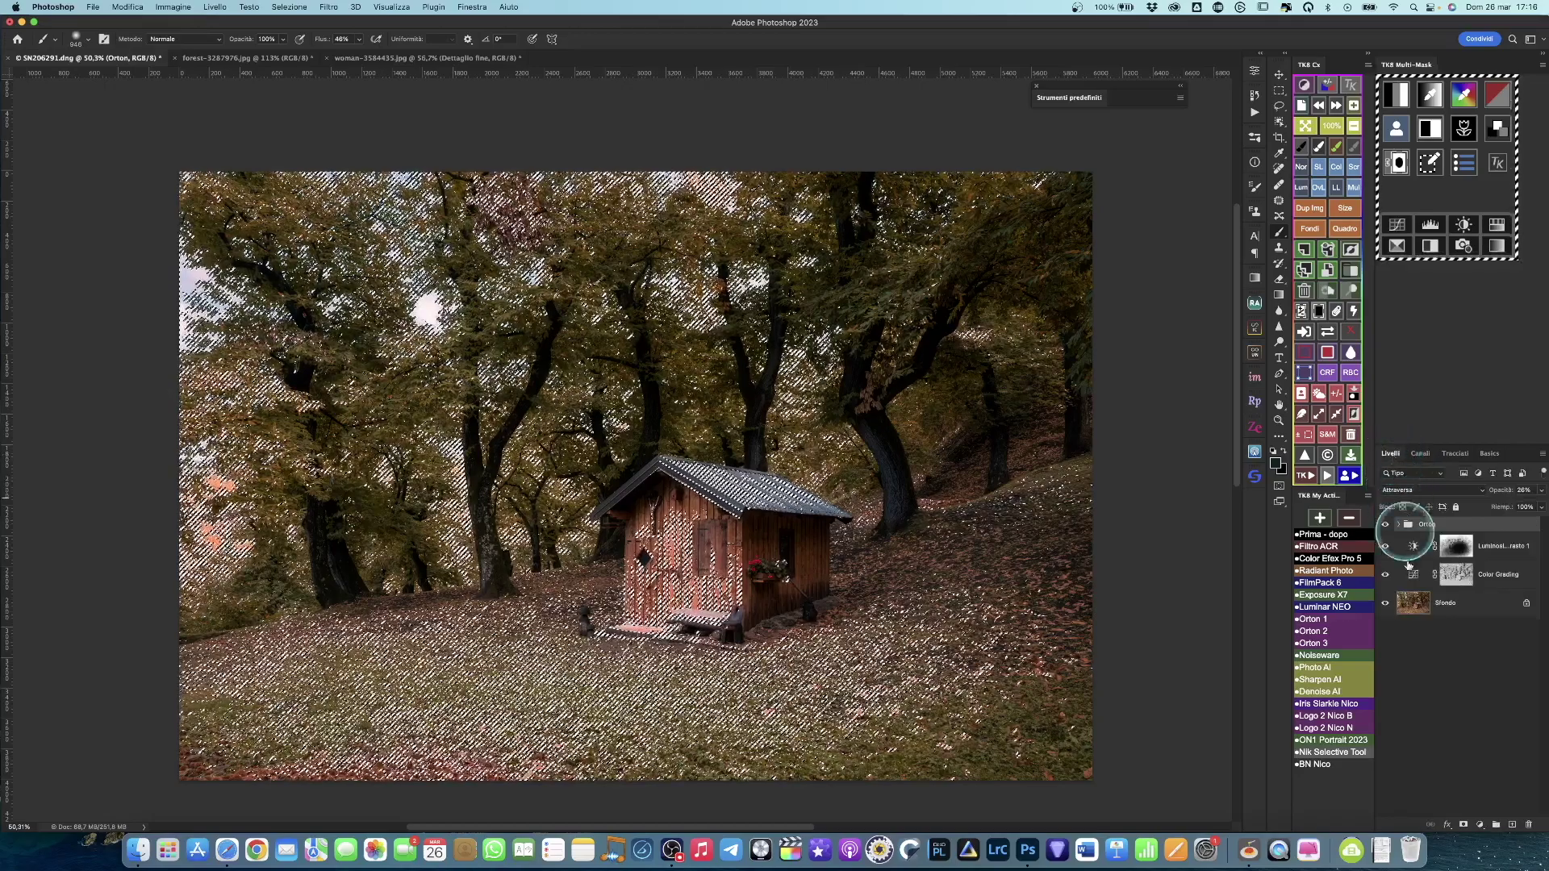
click(1462, 824)
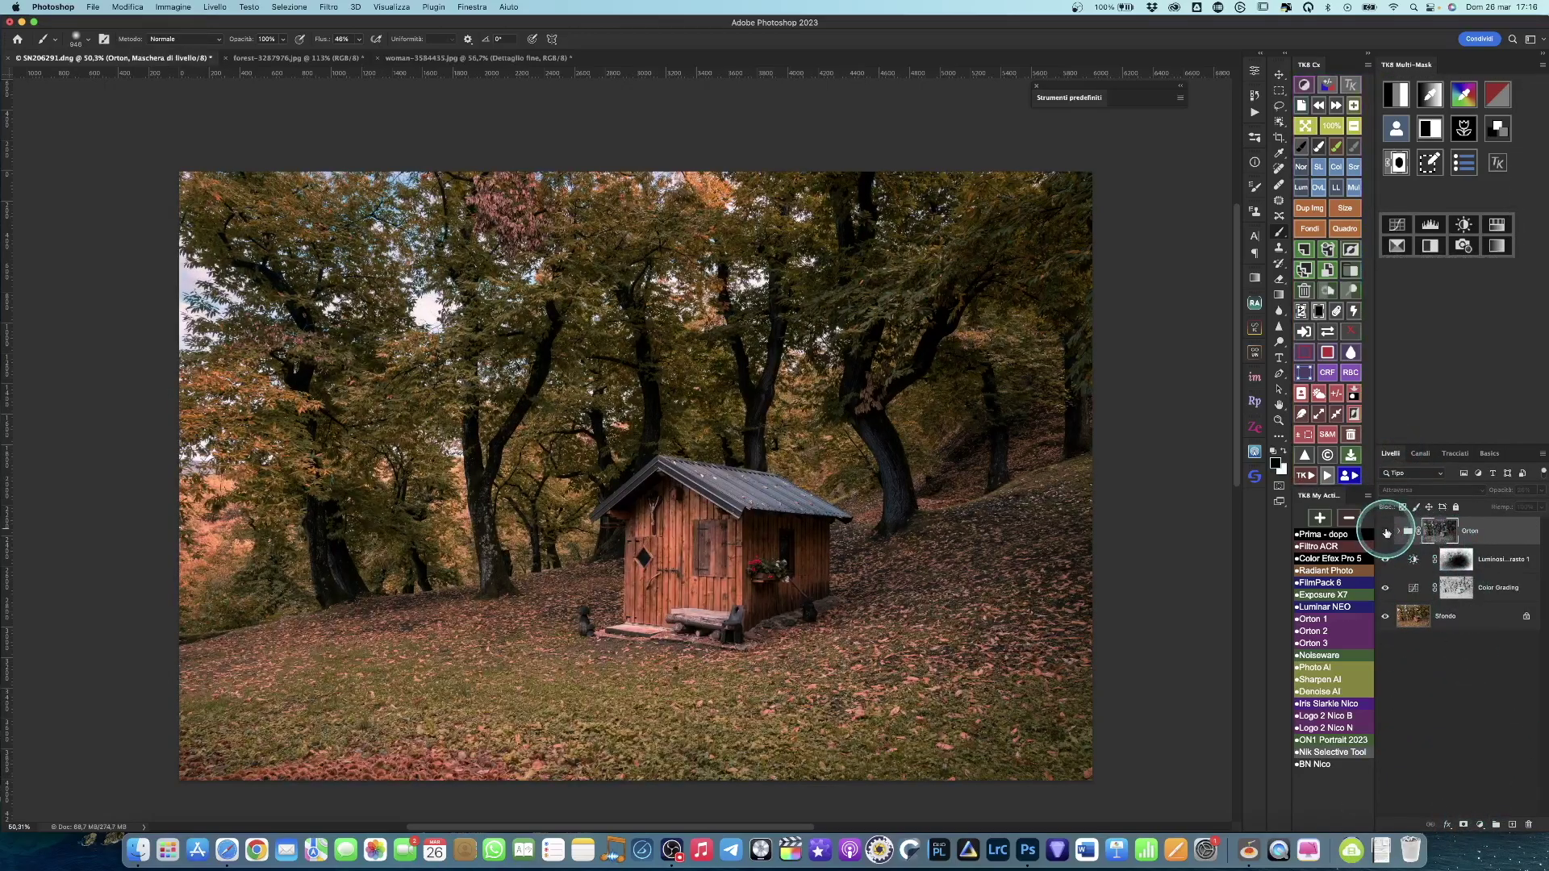
- Zoom in on the cabin to inspect the masked glow, then back out
mouse_move(940, 444)
mouse_down()
mouse_move(976, 461)
mouse_move(881, 459)
mouse_up()
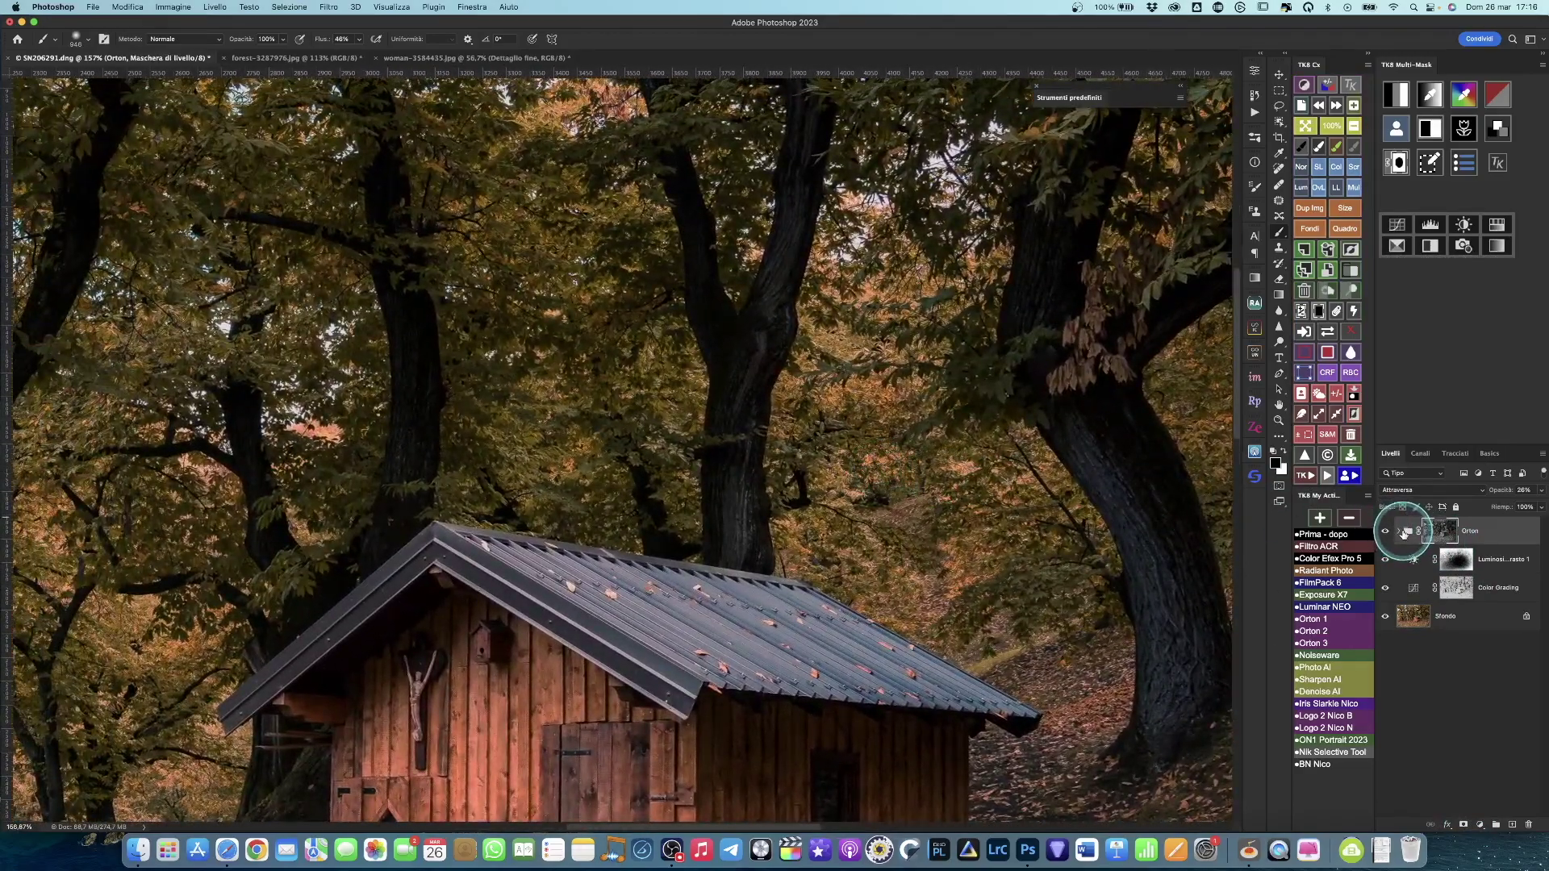
drag(1045, 488, 979, 490)
scroll(979, 490, right, 5)
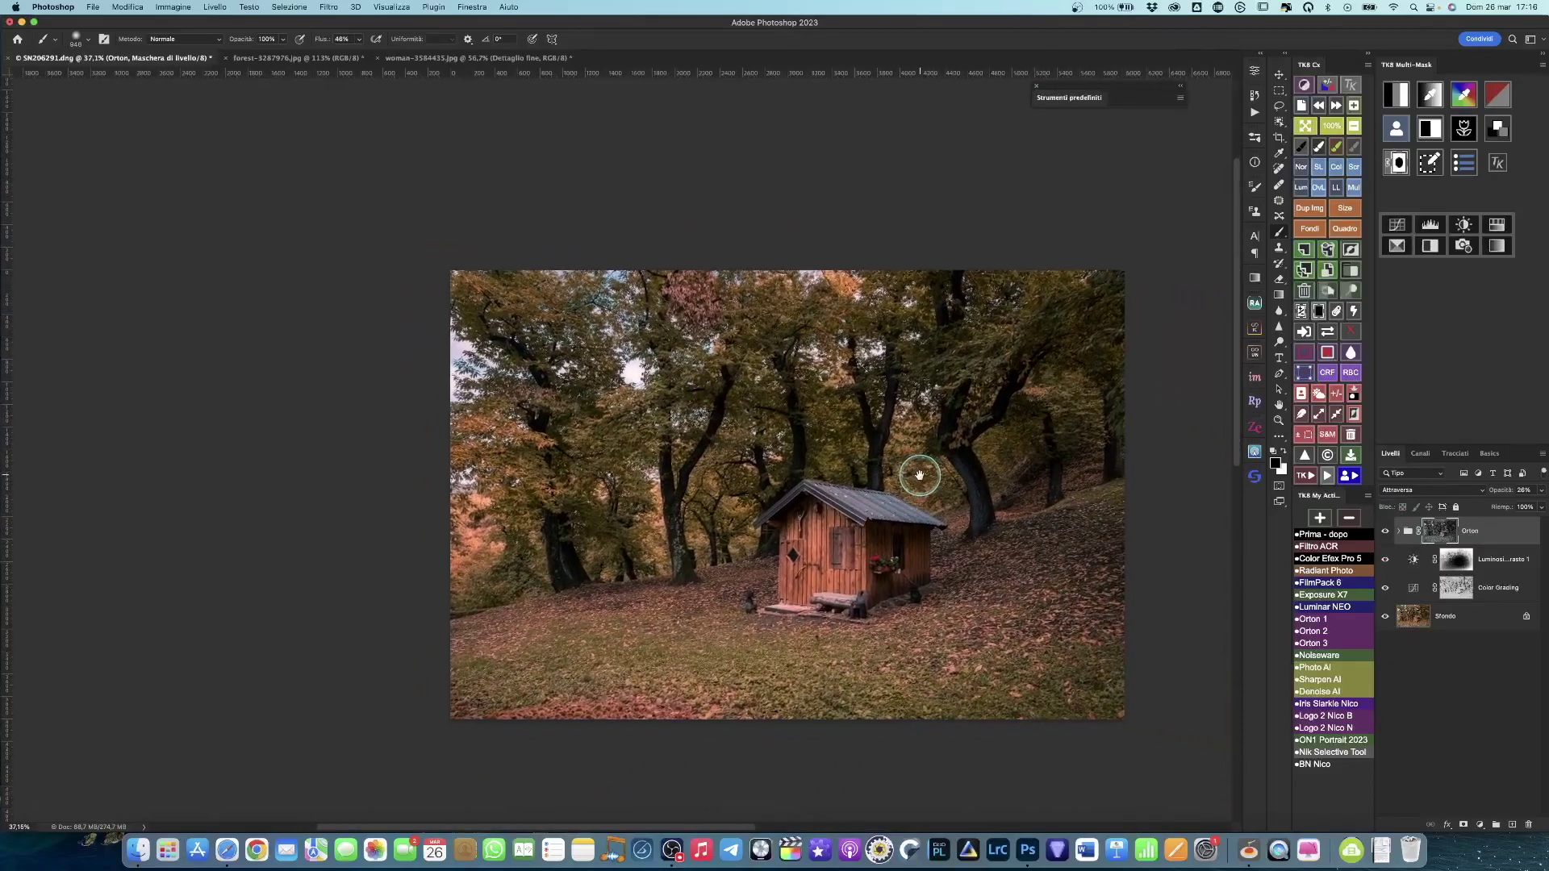
scroll(979, 490, down, 1)
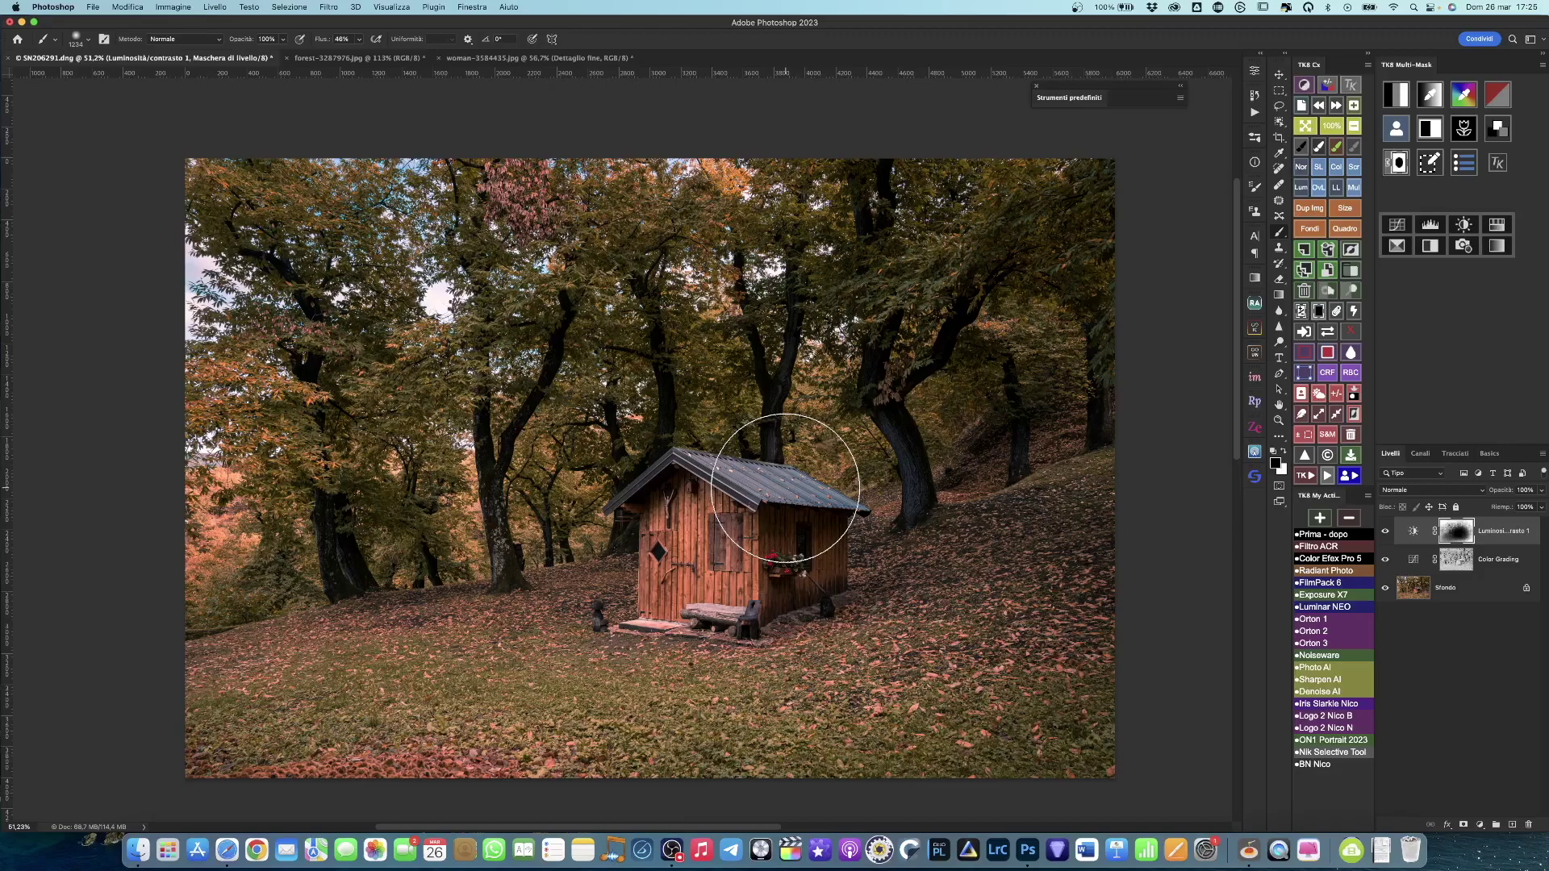
- Stamp visible layers into a new layer named Orton and convert it to a smart object
click(787, 490)
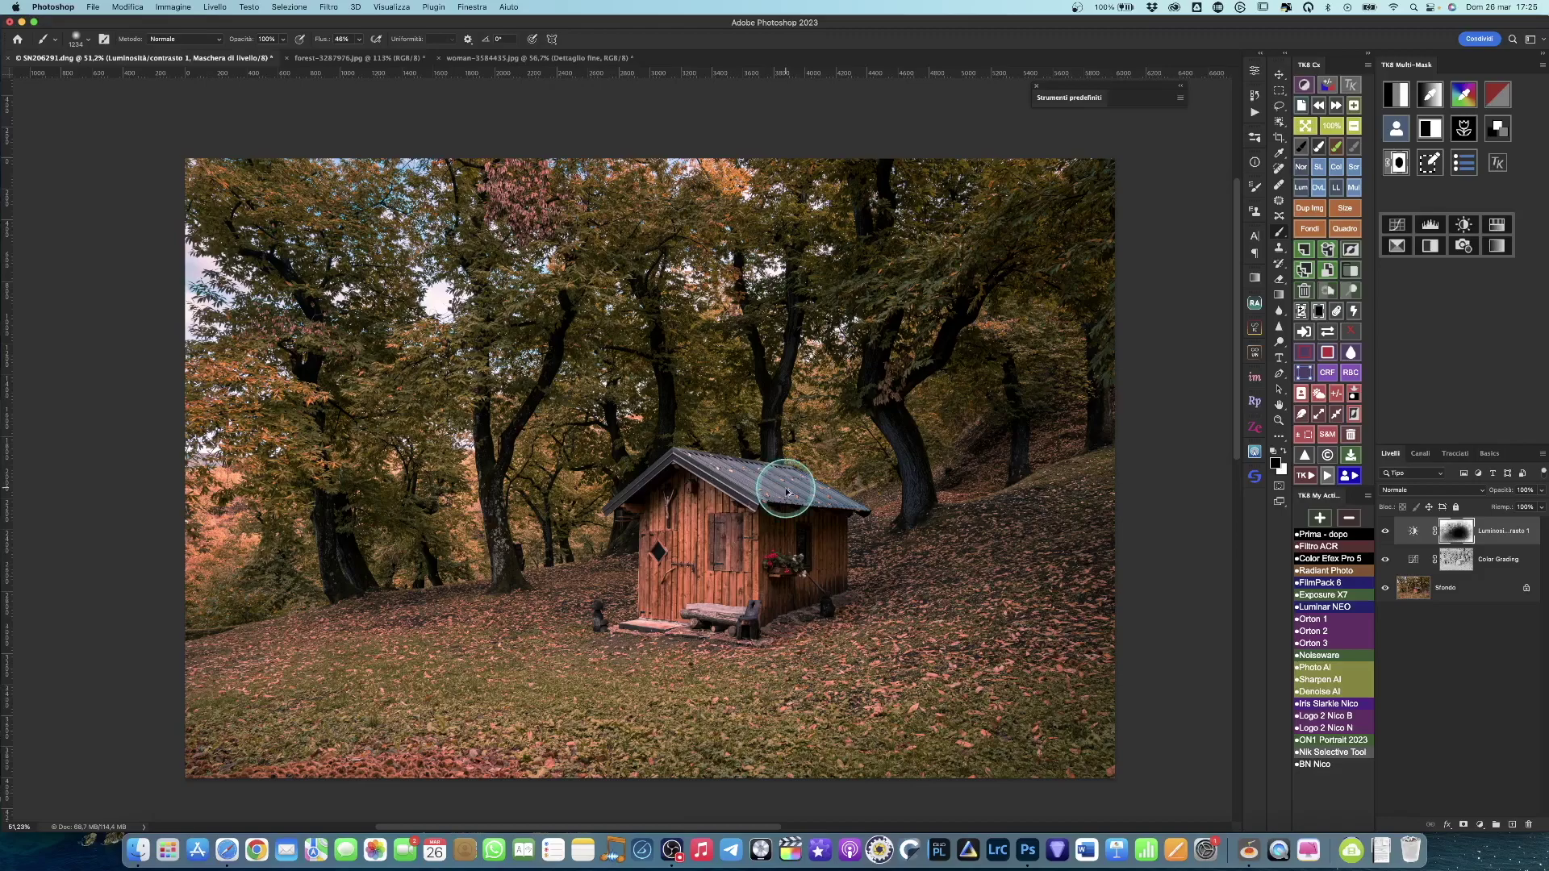
key(super+alt+shift+e)
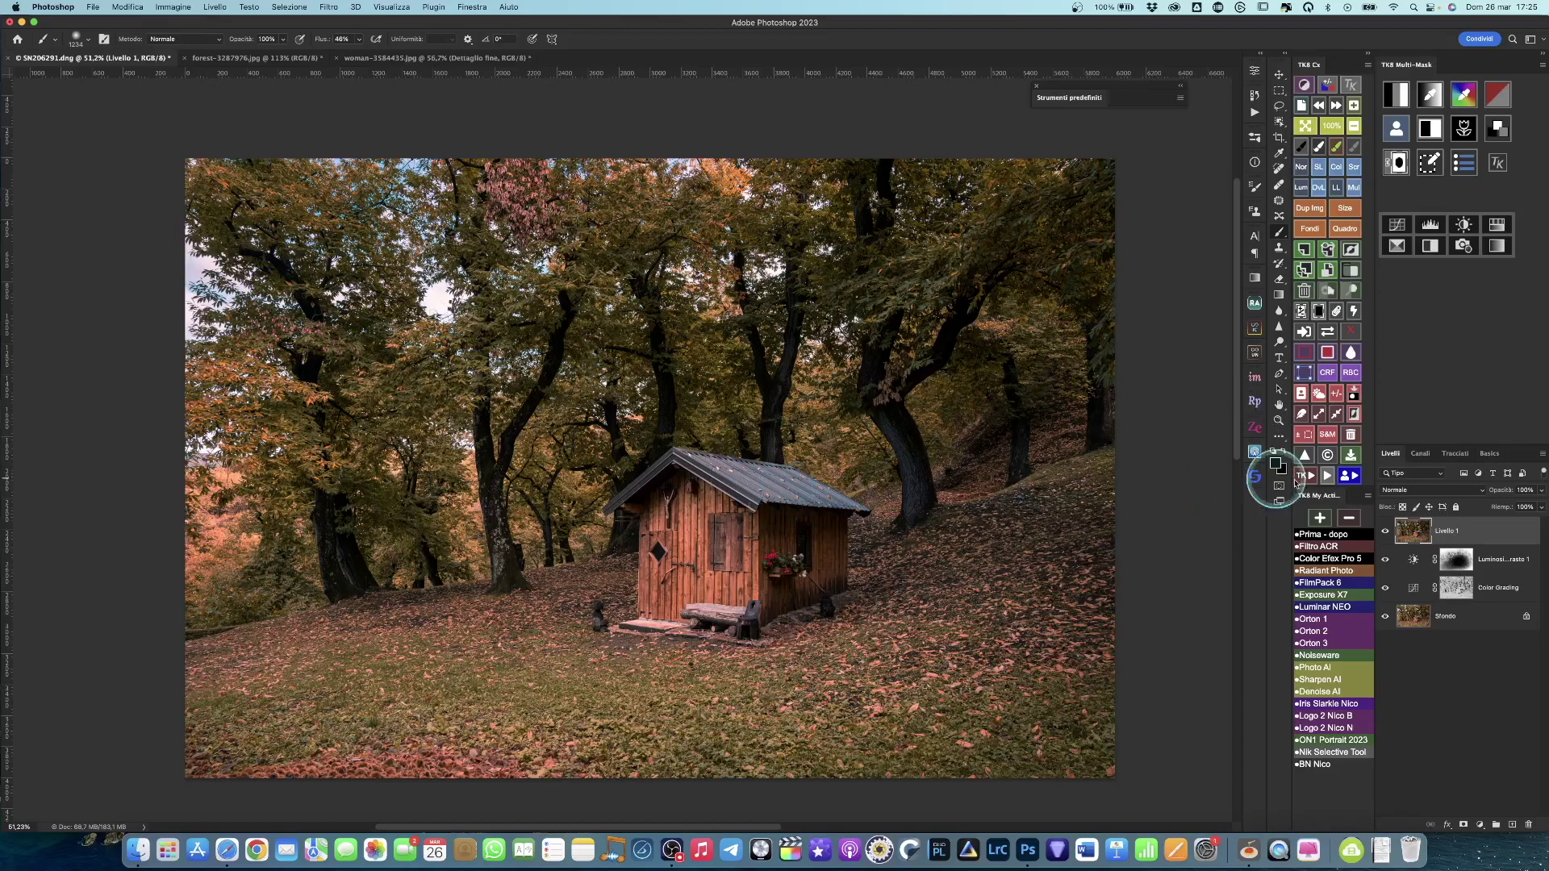
double_click(1446, 533)
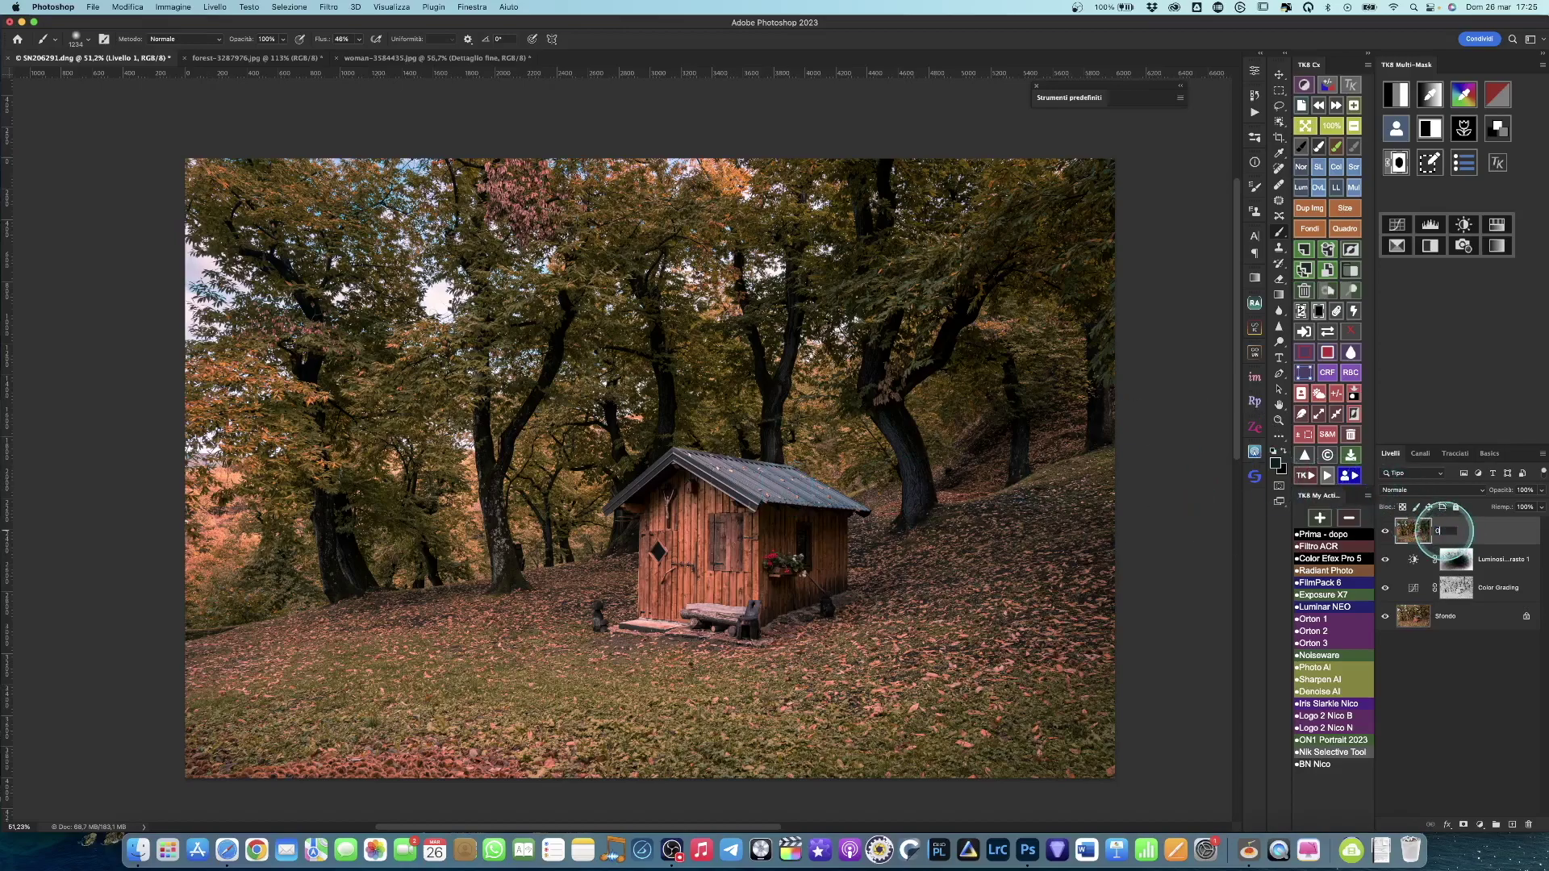
text(Orton)
key(Return)
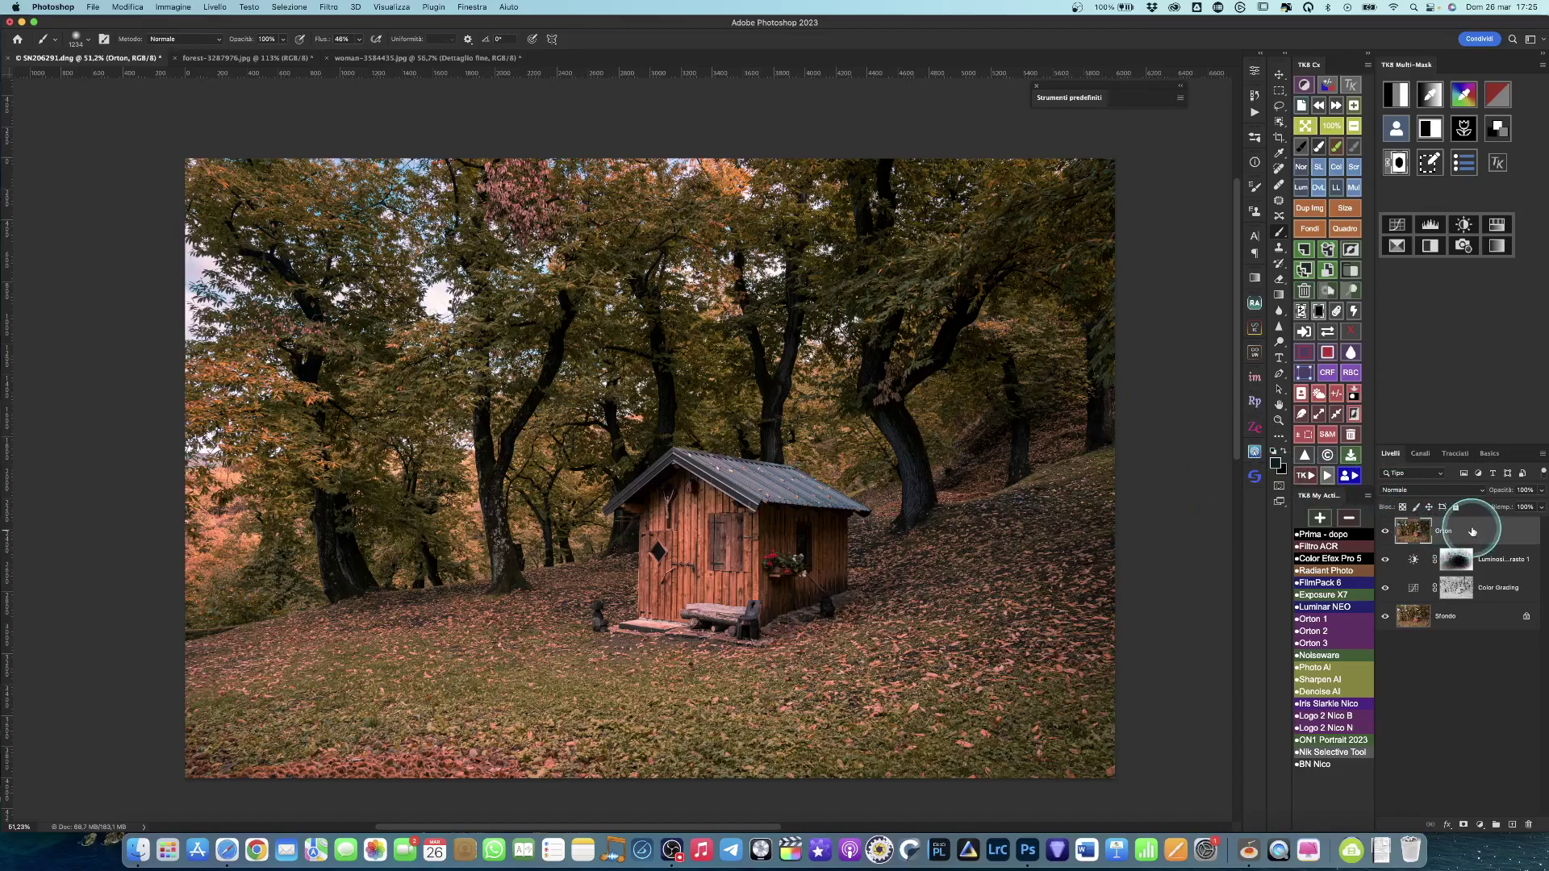
right_click(1487, 530)
click(1402, 419)
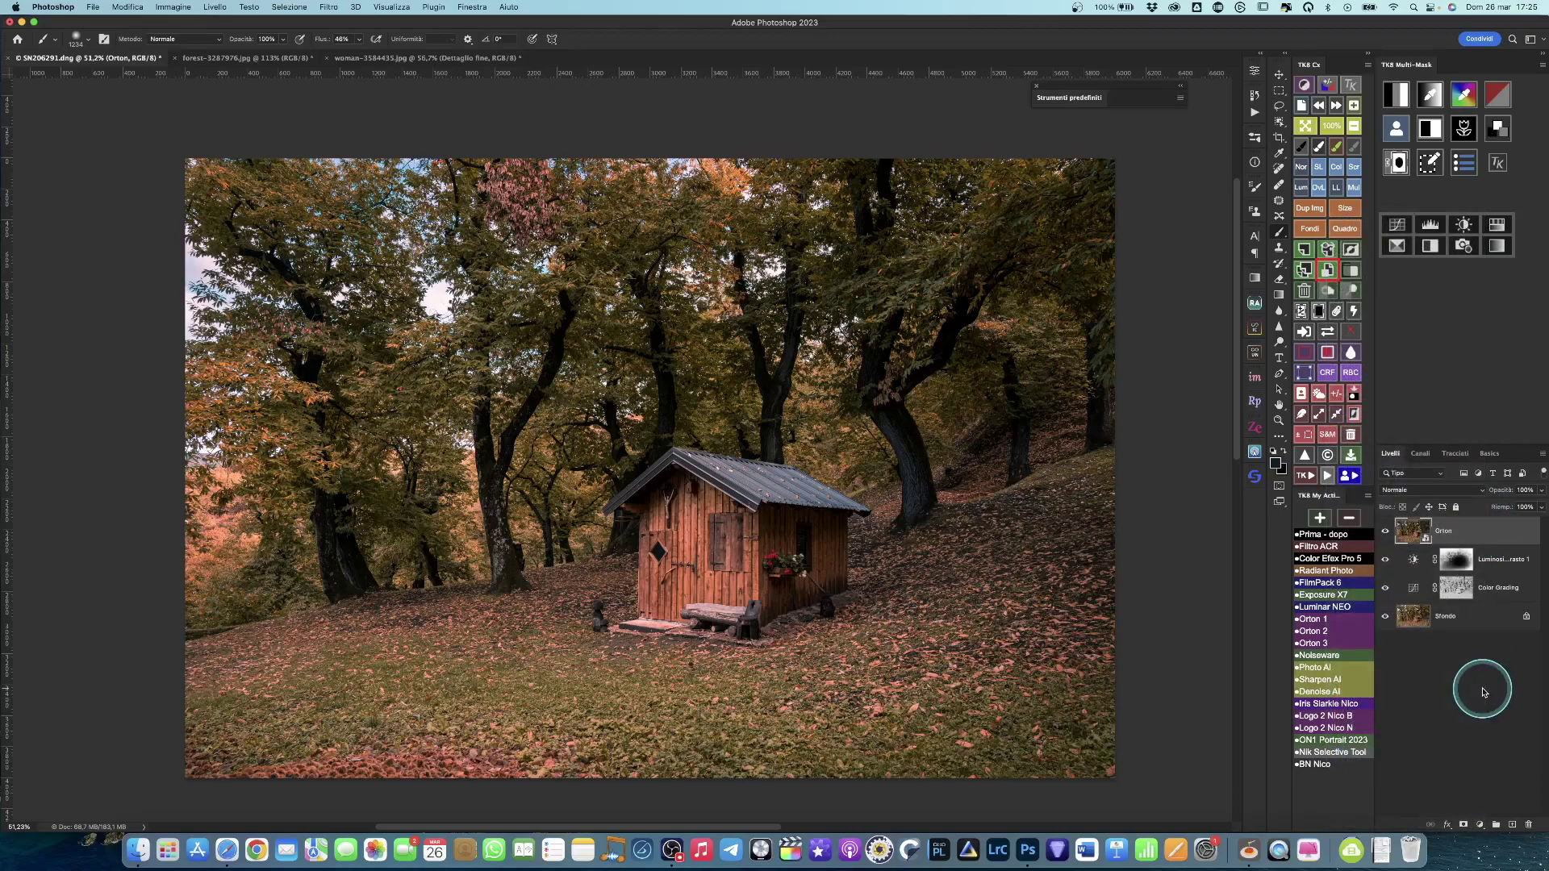
- Apply a 30-pixel Gaussian blur smart filter to the Orton smart object
click(327, 8)
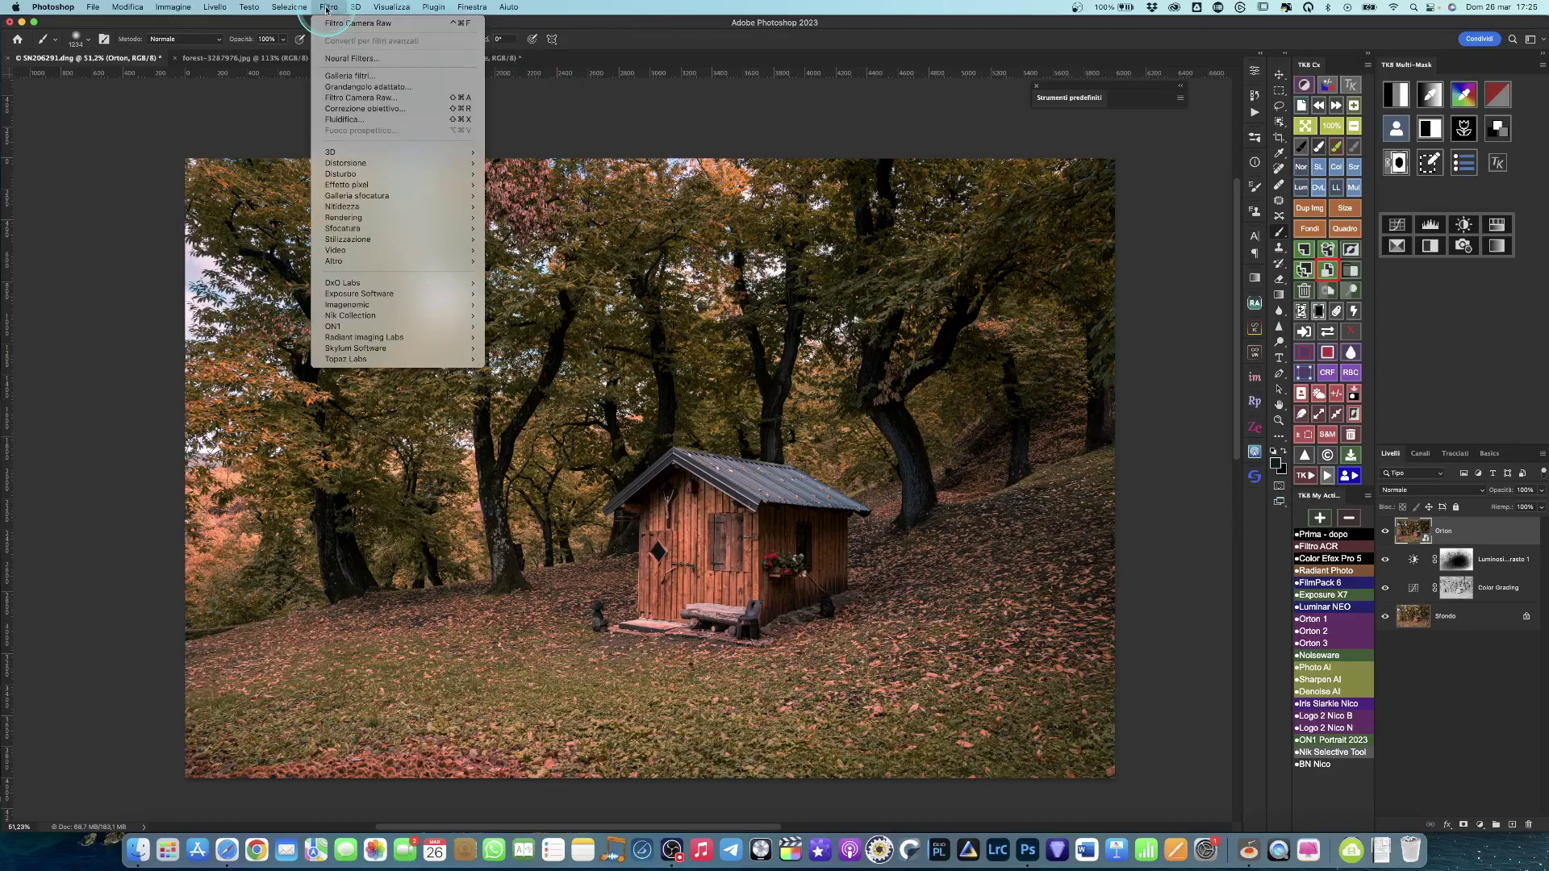
click(349, 228)
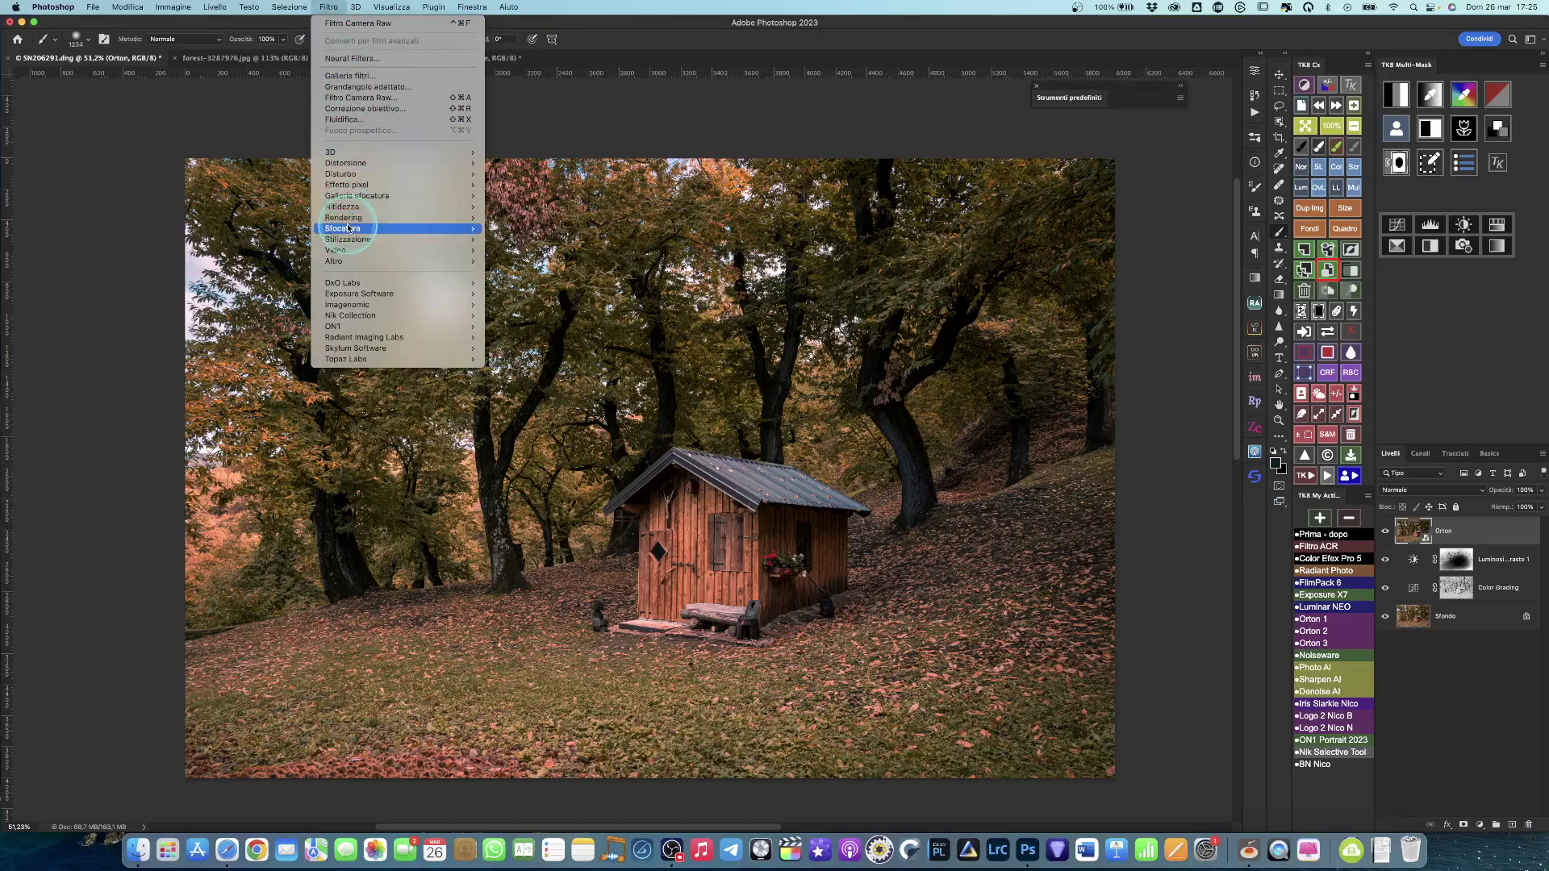
click(578, 235)
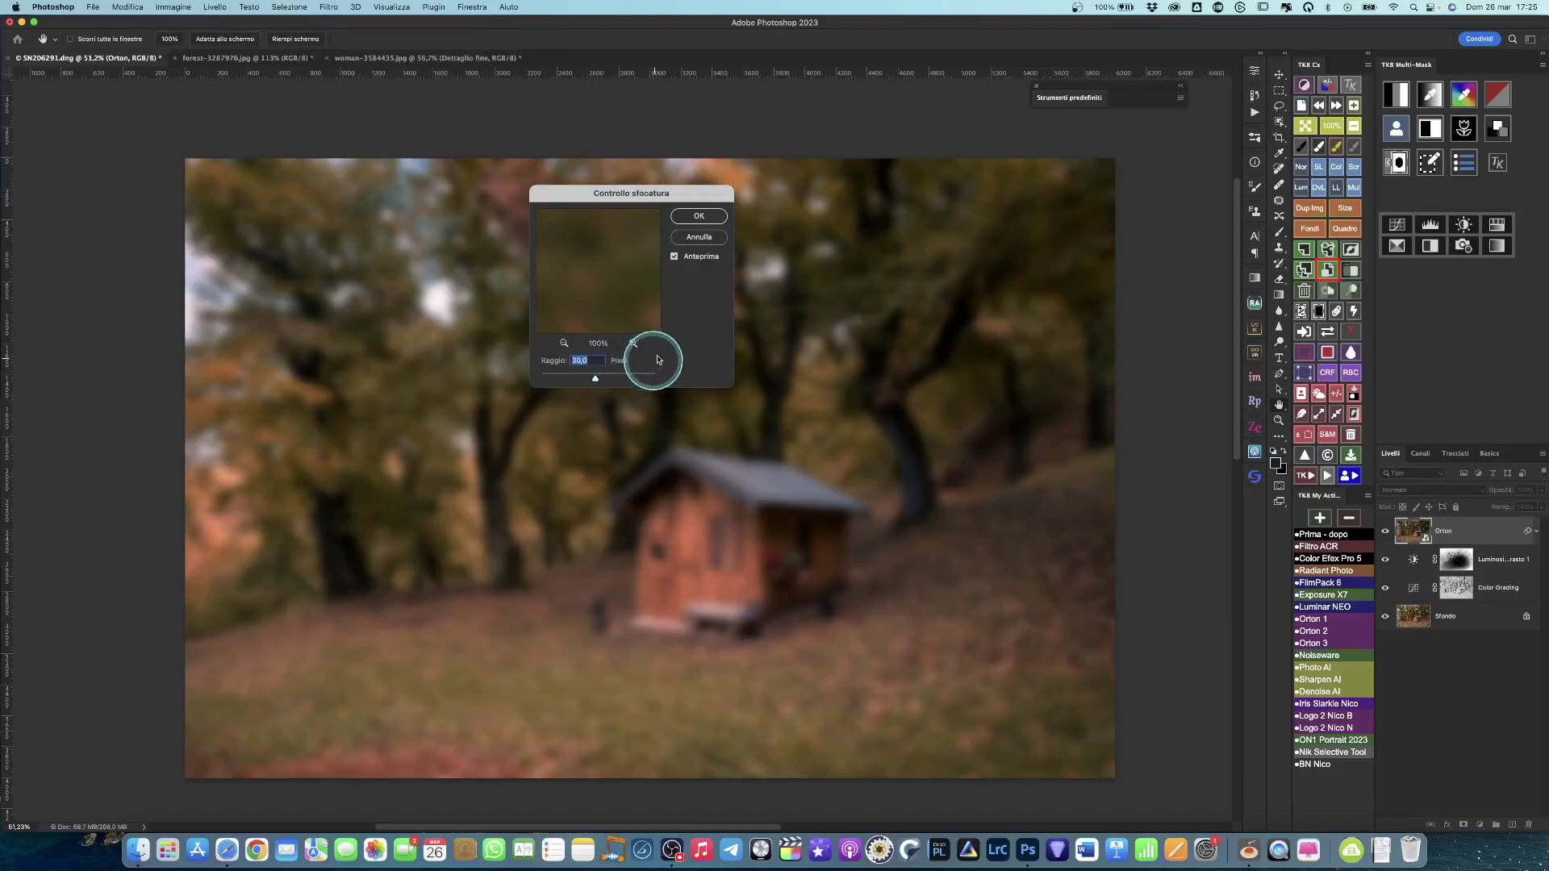
click(699, 216)
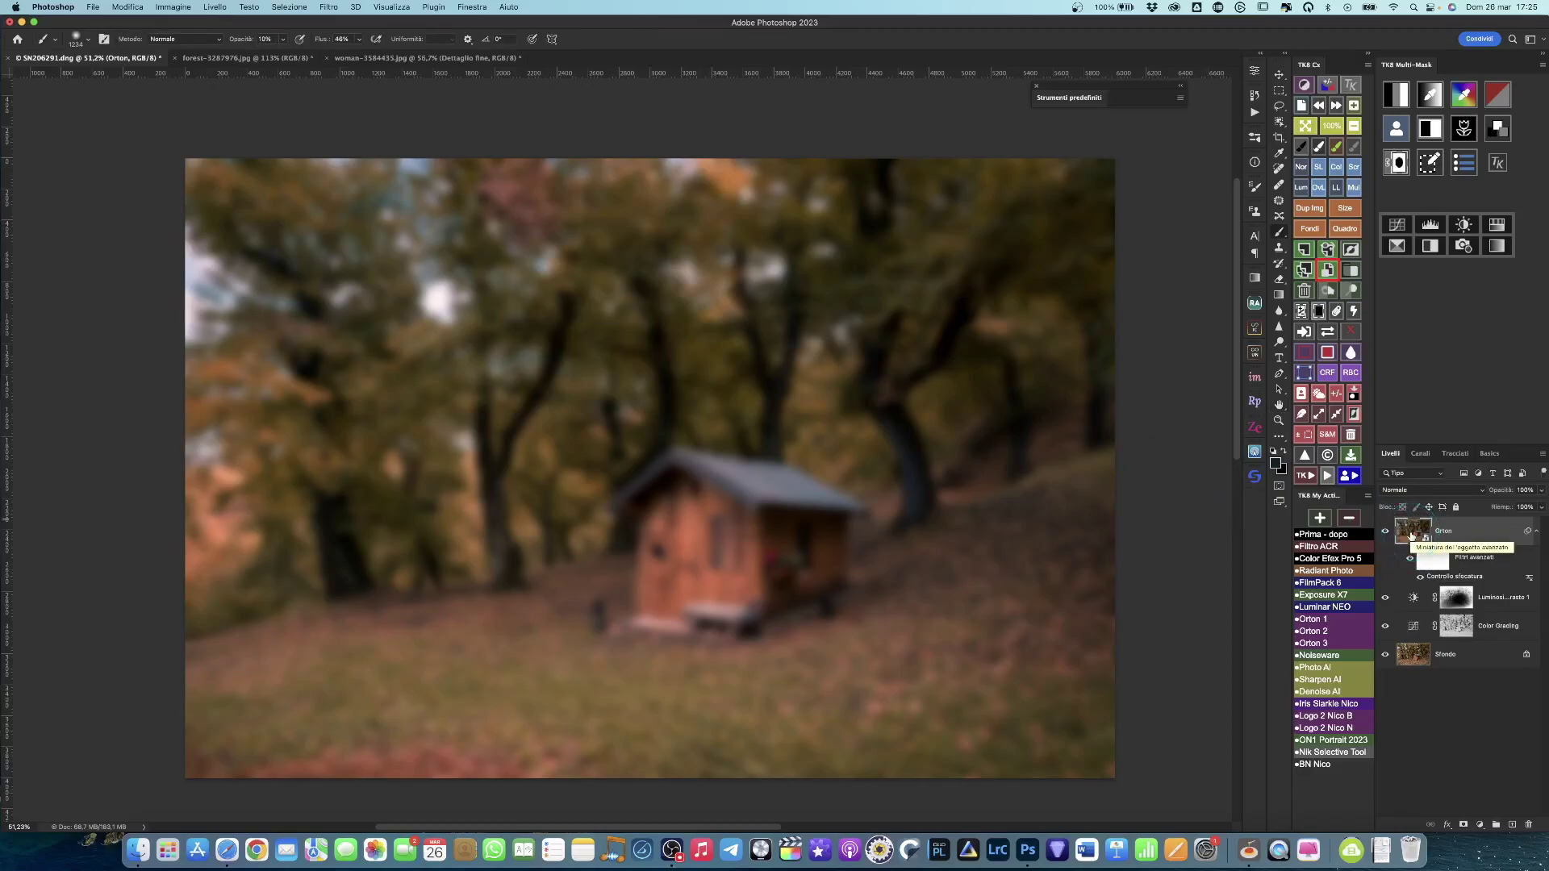
- Lower the Orton layer's opacity to 12%
key(1)
key(2)
drag(1492, 491, 1449, 495)
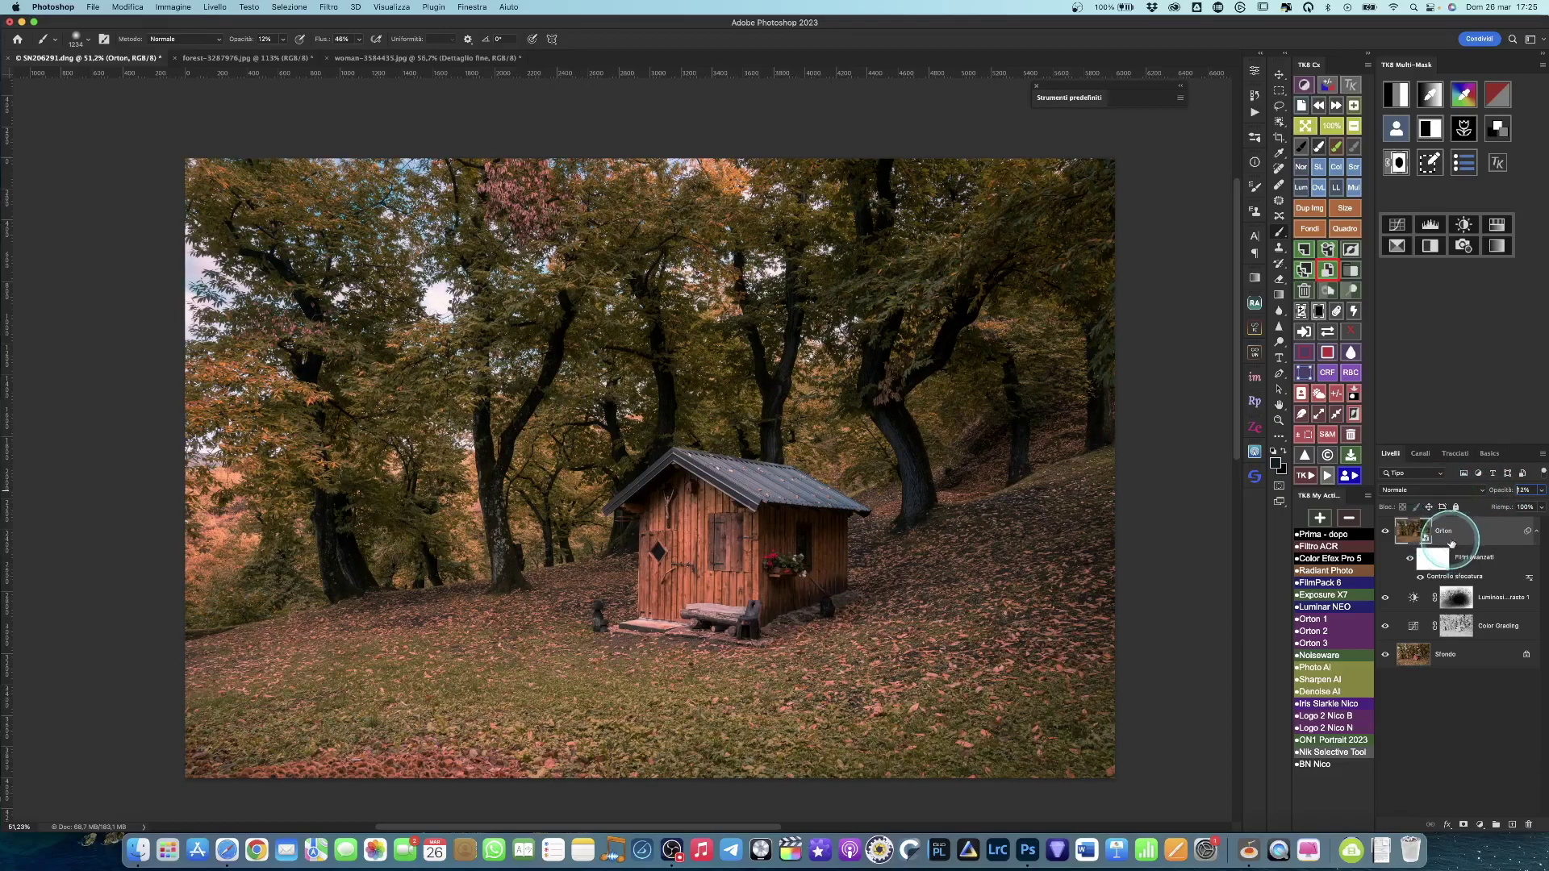
- Select the Orton layer and show the RGB, Rosso, Verde and Blu channels
click(1412, 539)
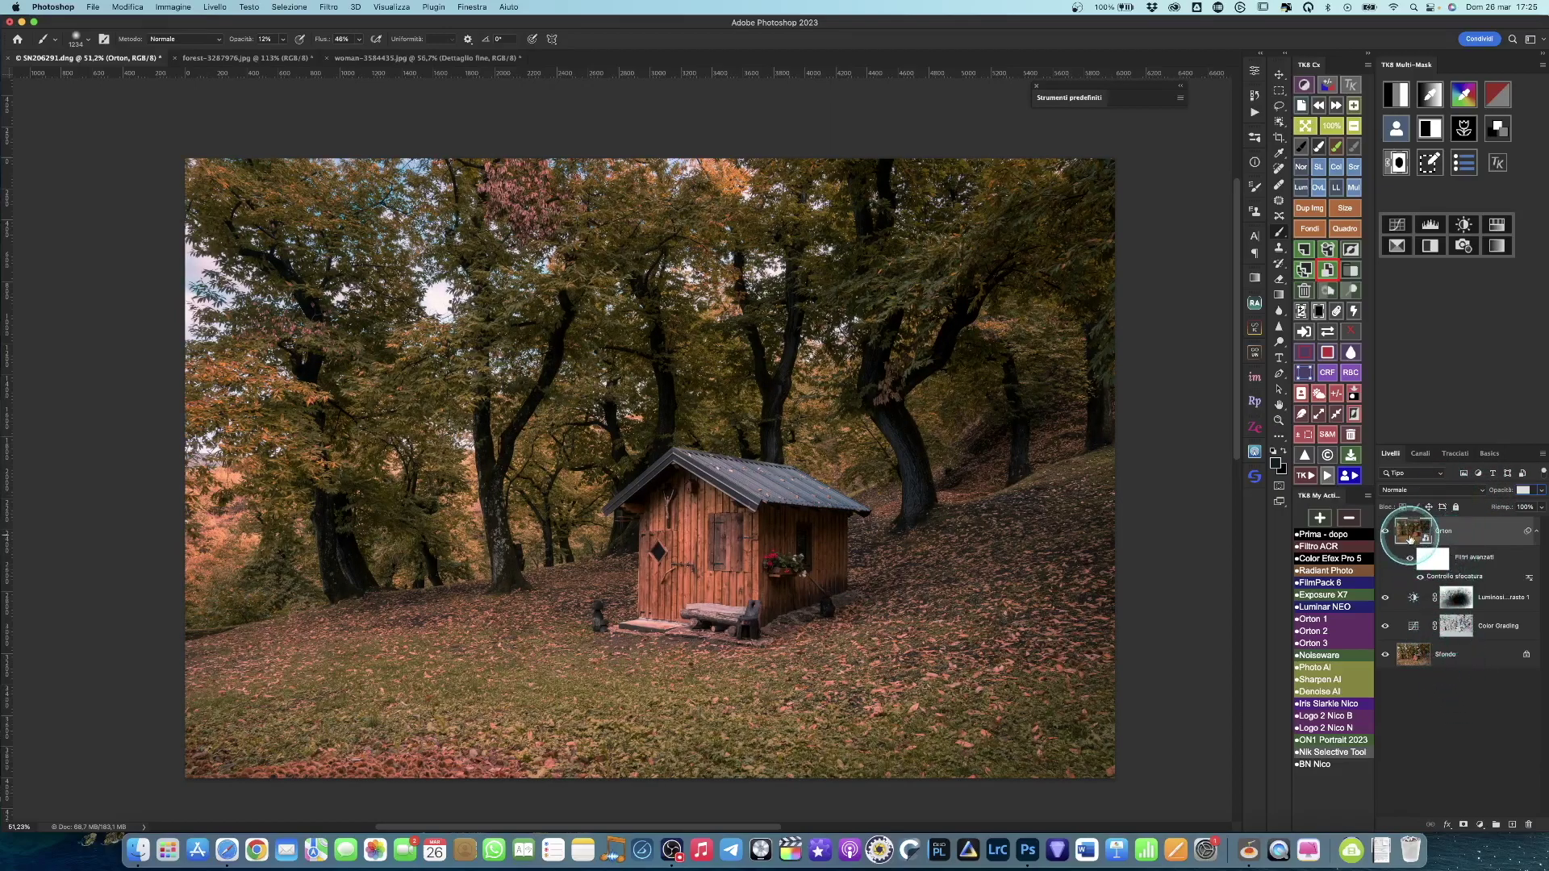
click(1444, 732)
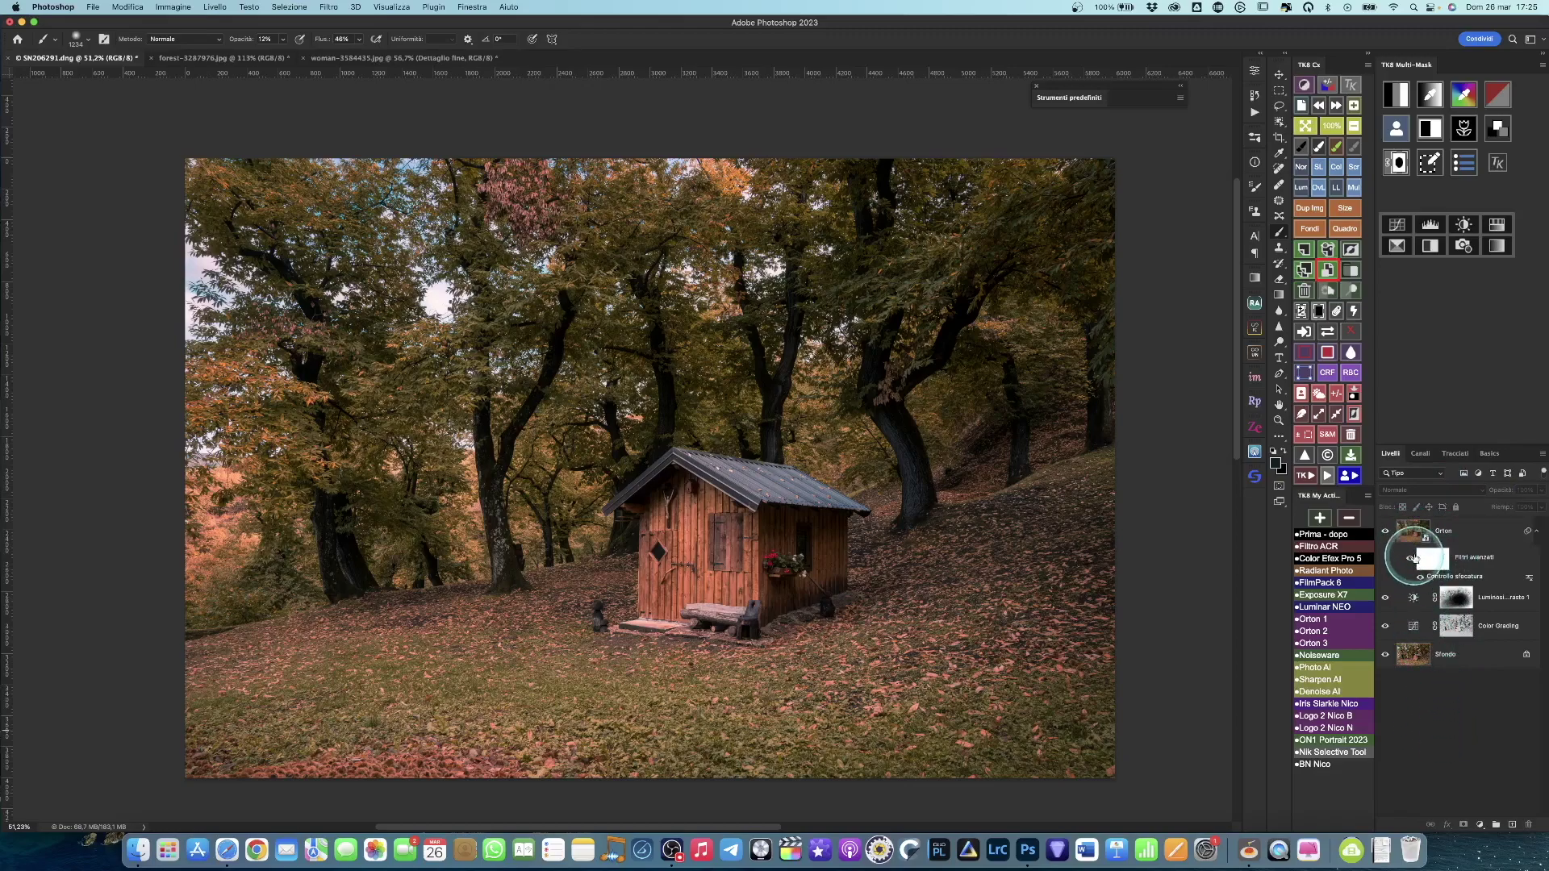
click(1412, 537)
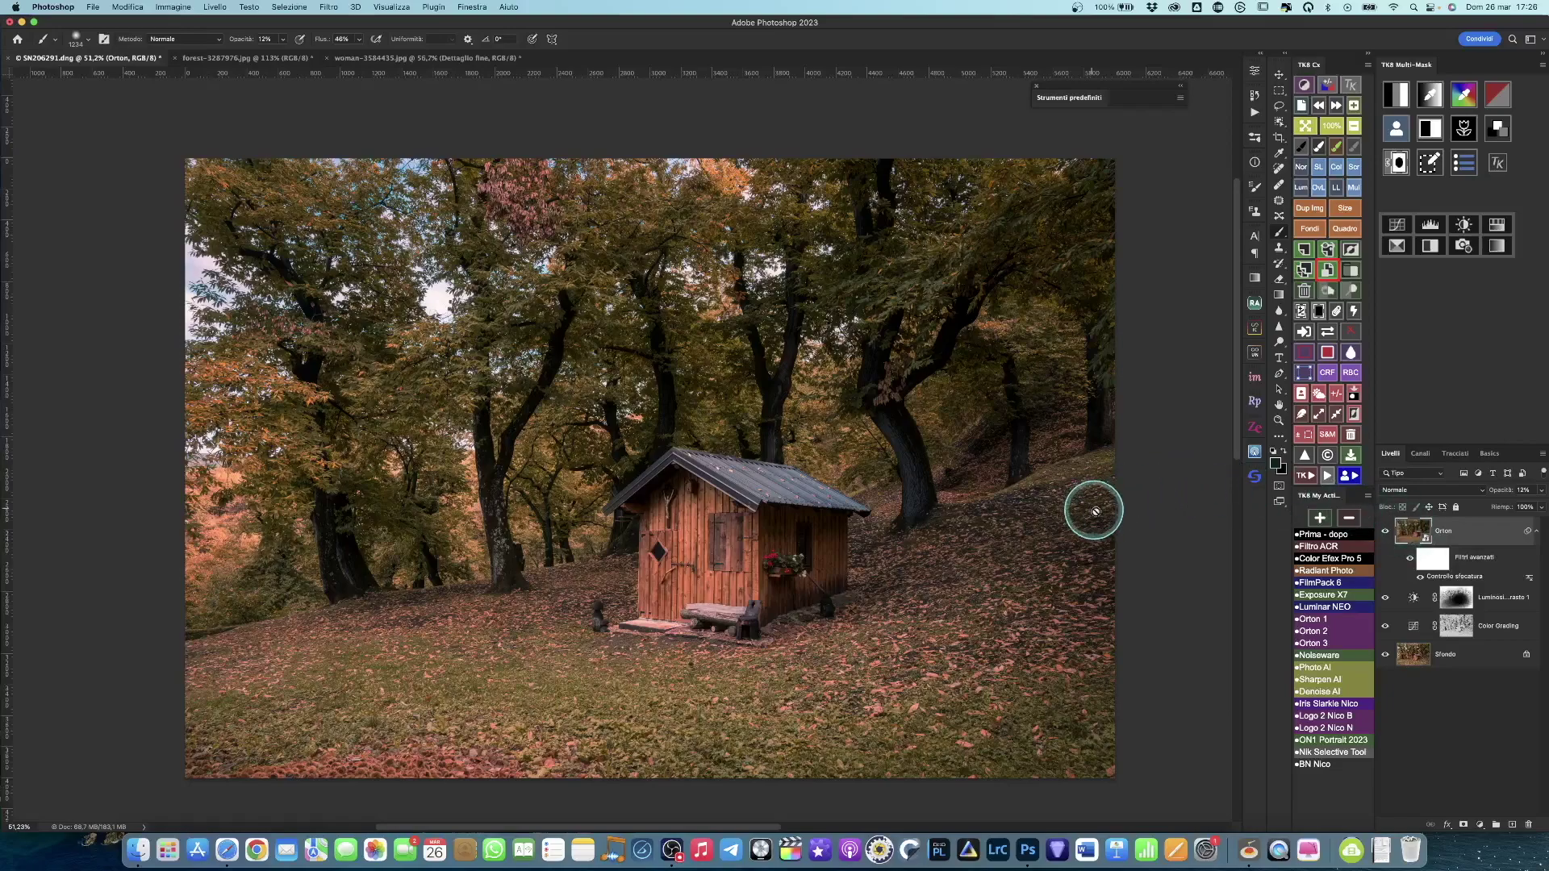
click(1420, 454)
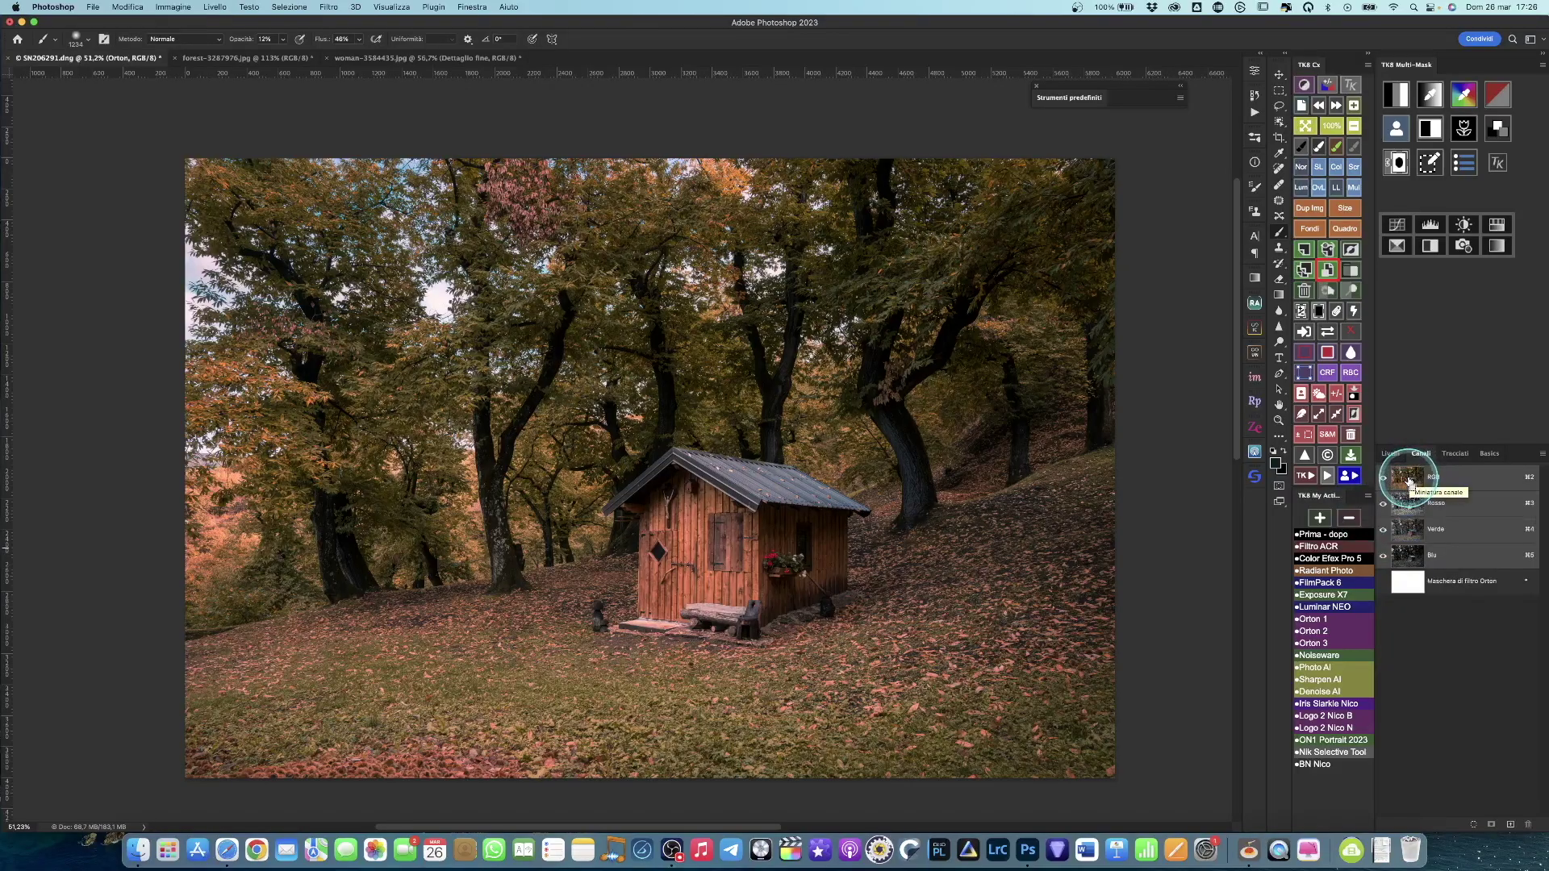
- Add a brightness mask to the Orton layer from the RGB channel
super+click(1408, 478)
click(1393, 454)
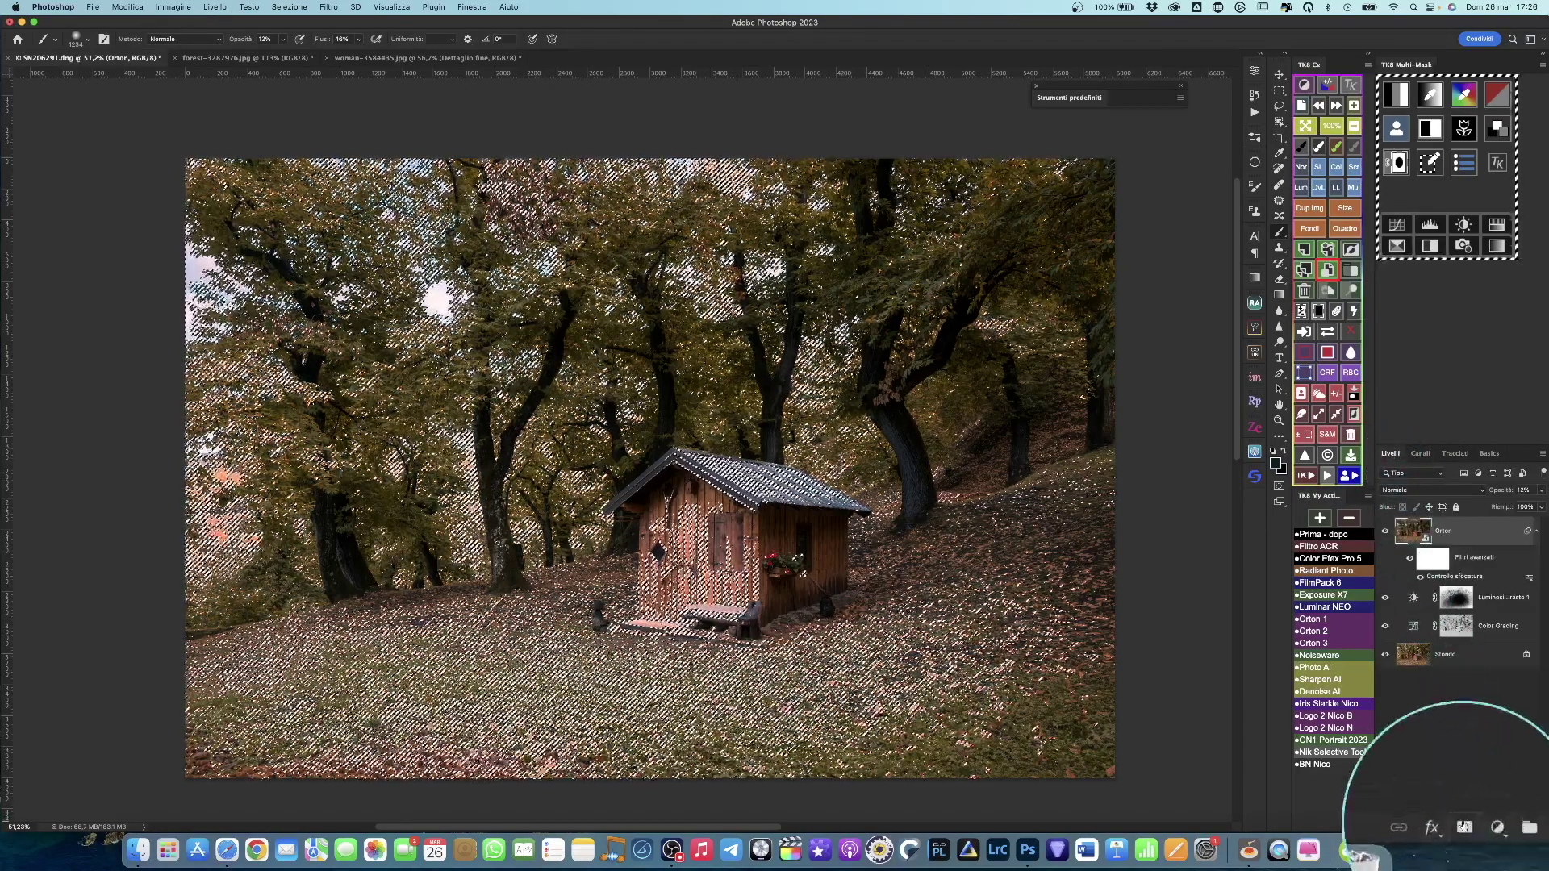
click(1463, 824)
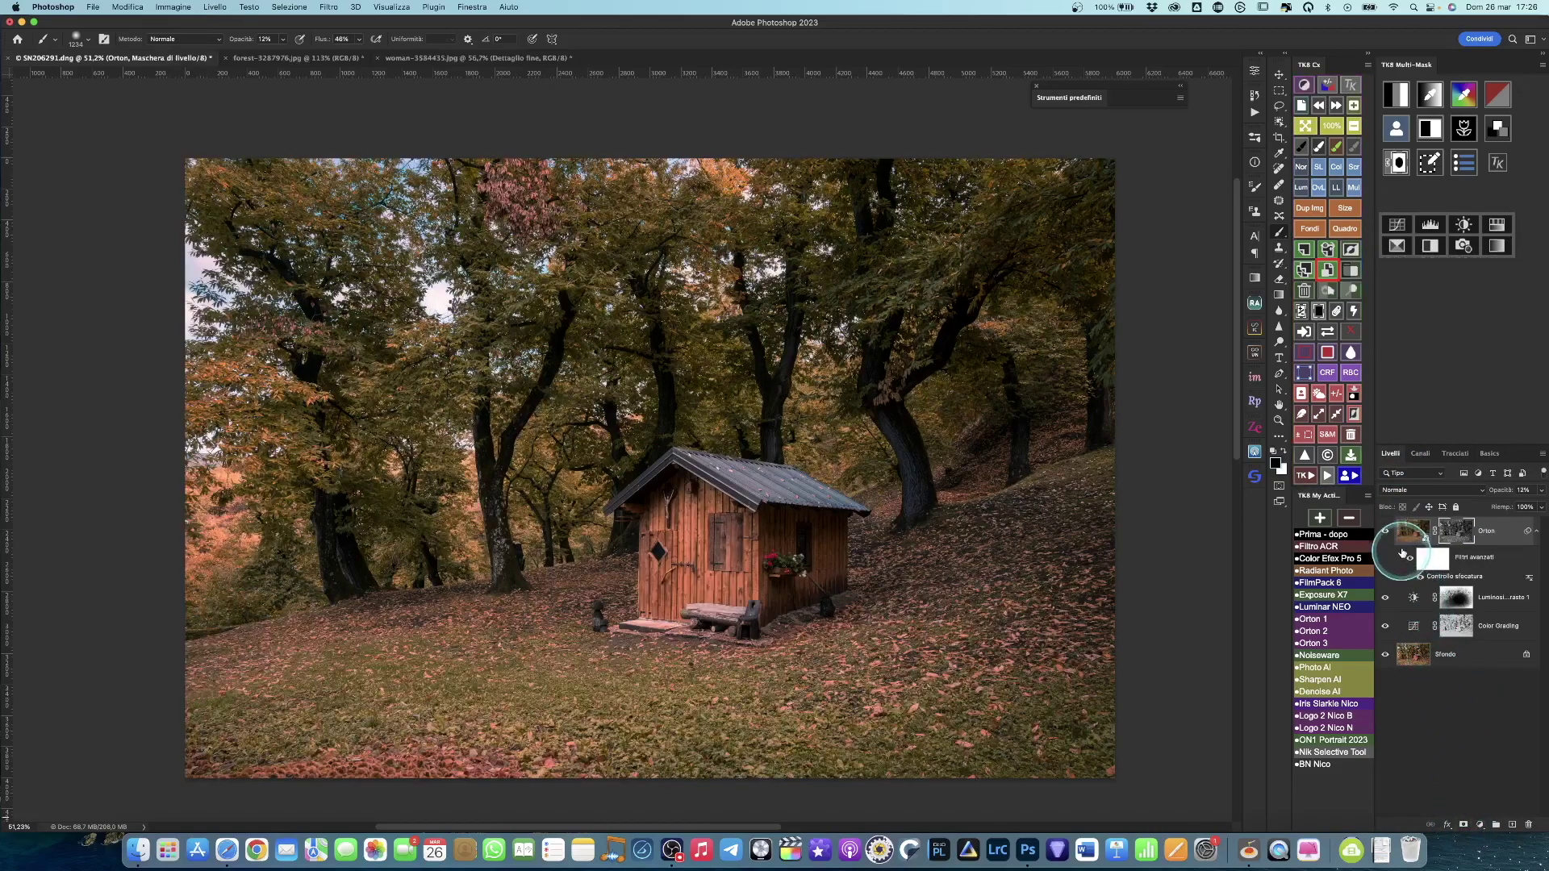
- Target the Orton layer's pixels and raise its opacity to 26%
click(1413, 531)
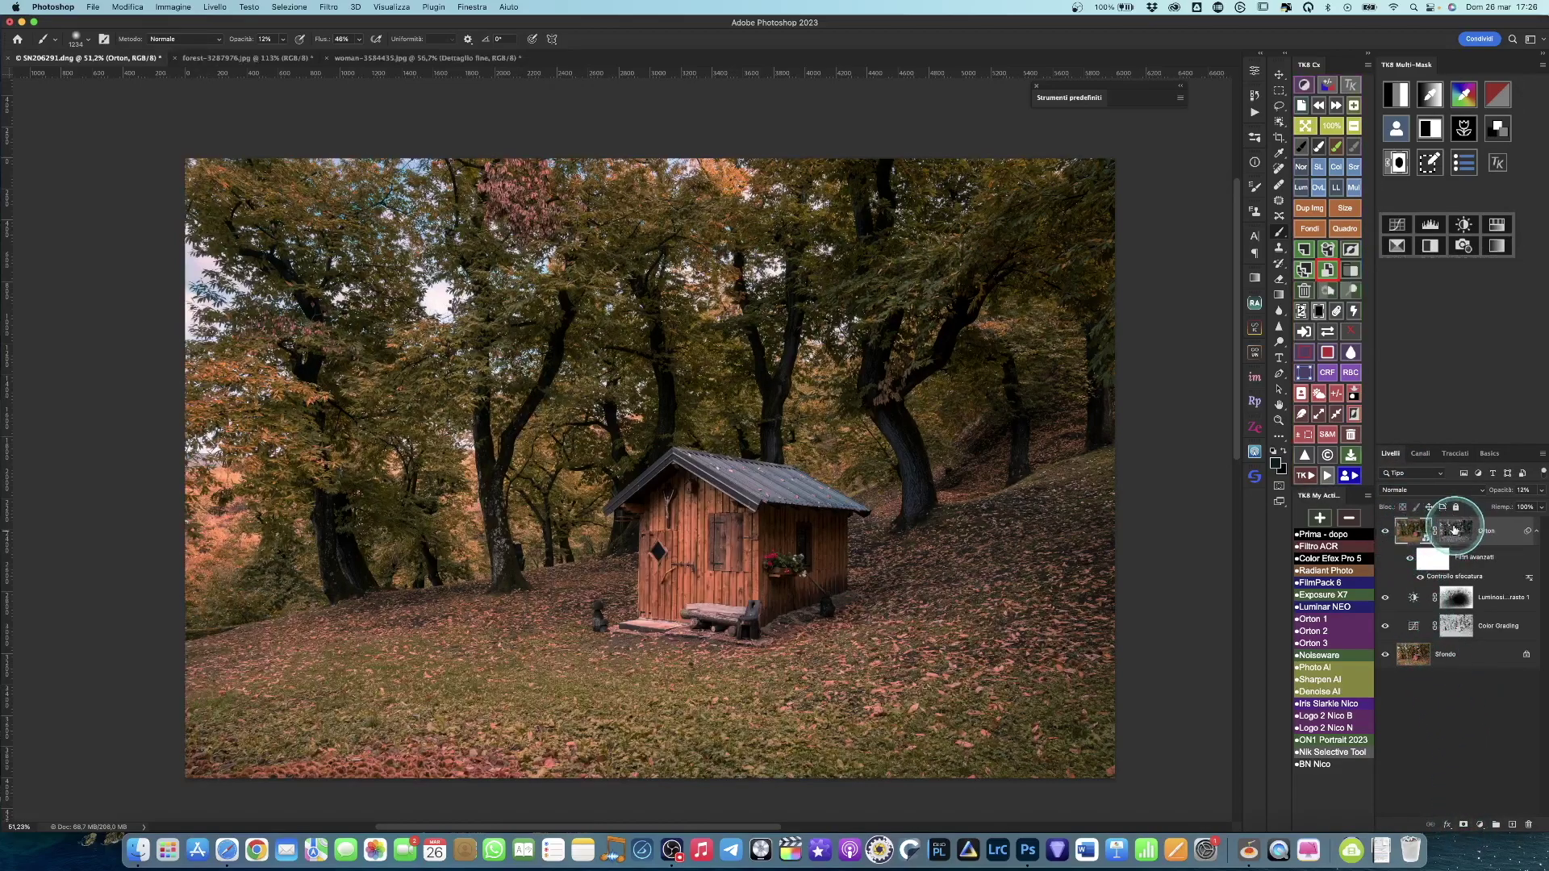
click(1413, 533)
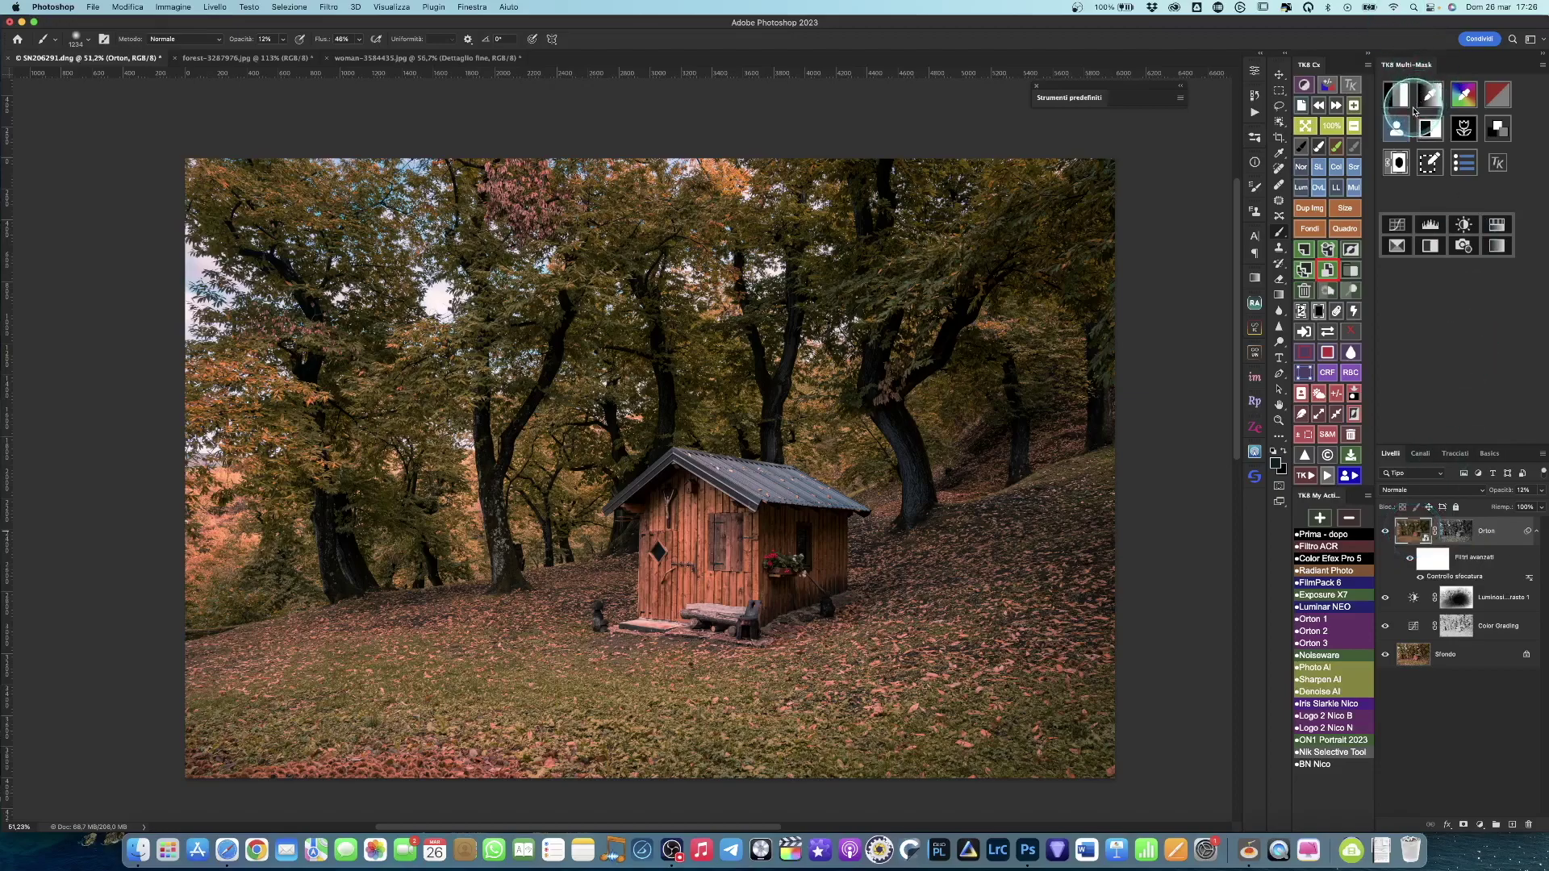
click(1396, 98)
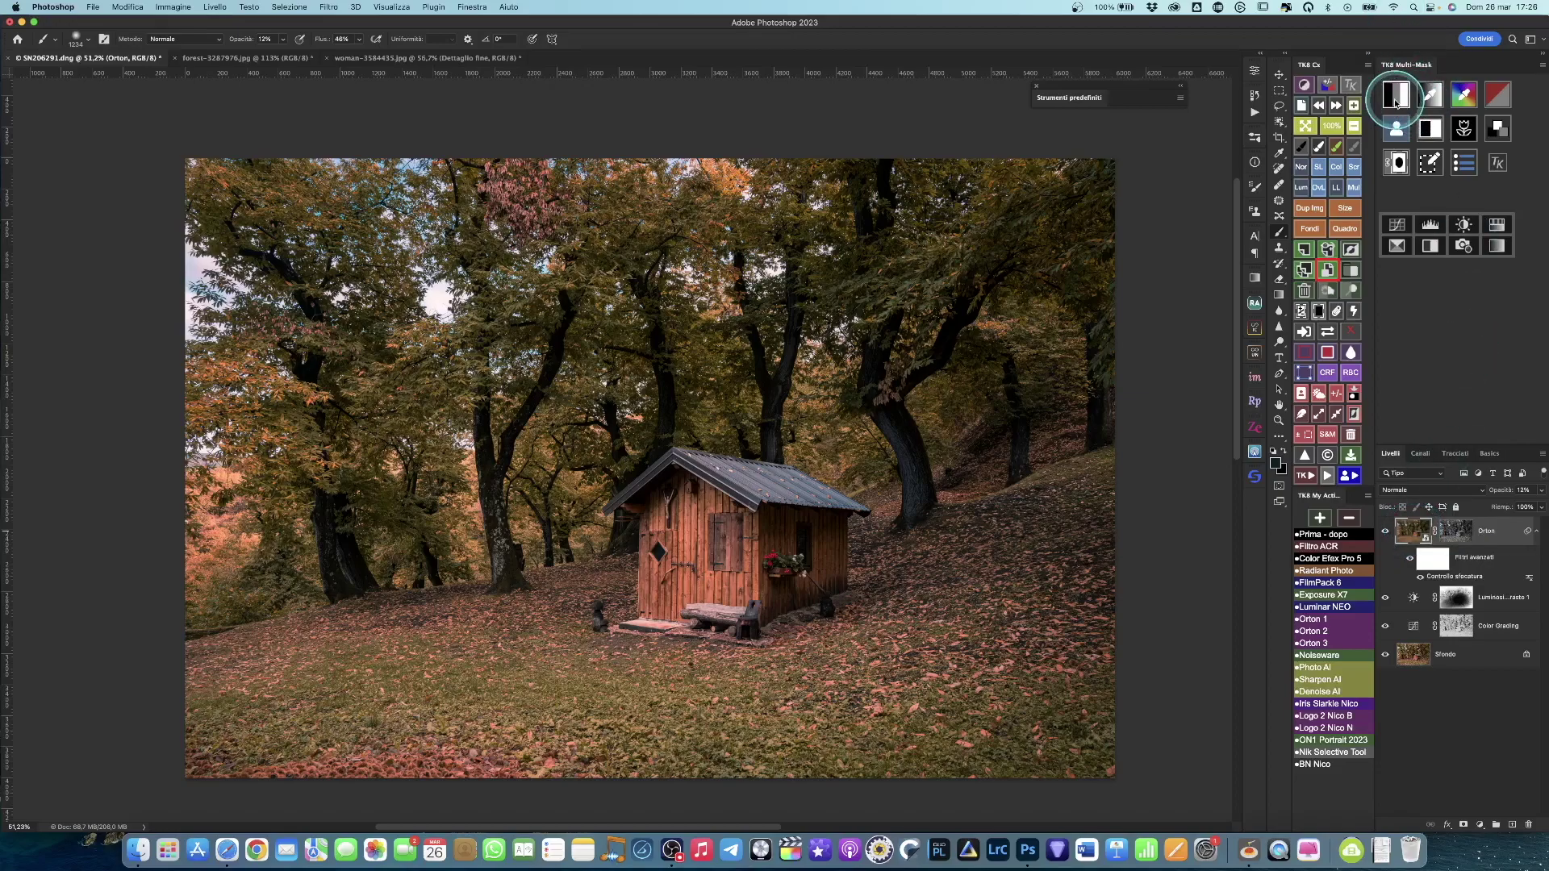
click(1412, 534)
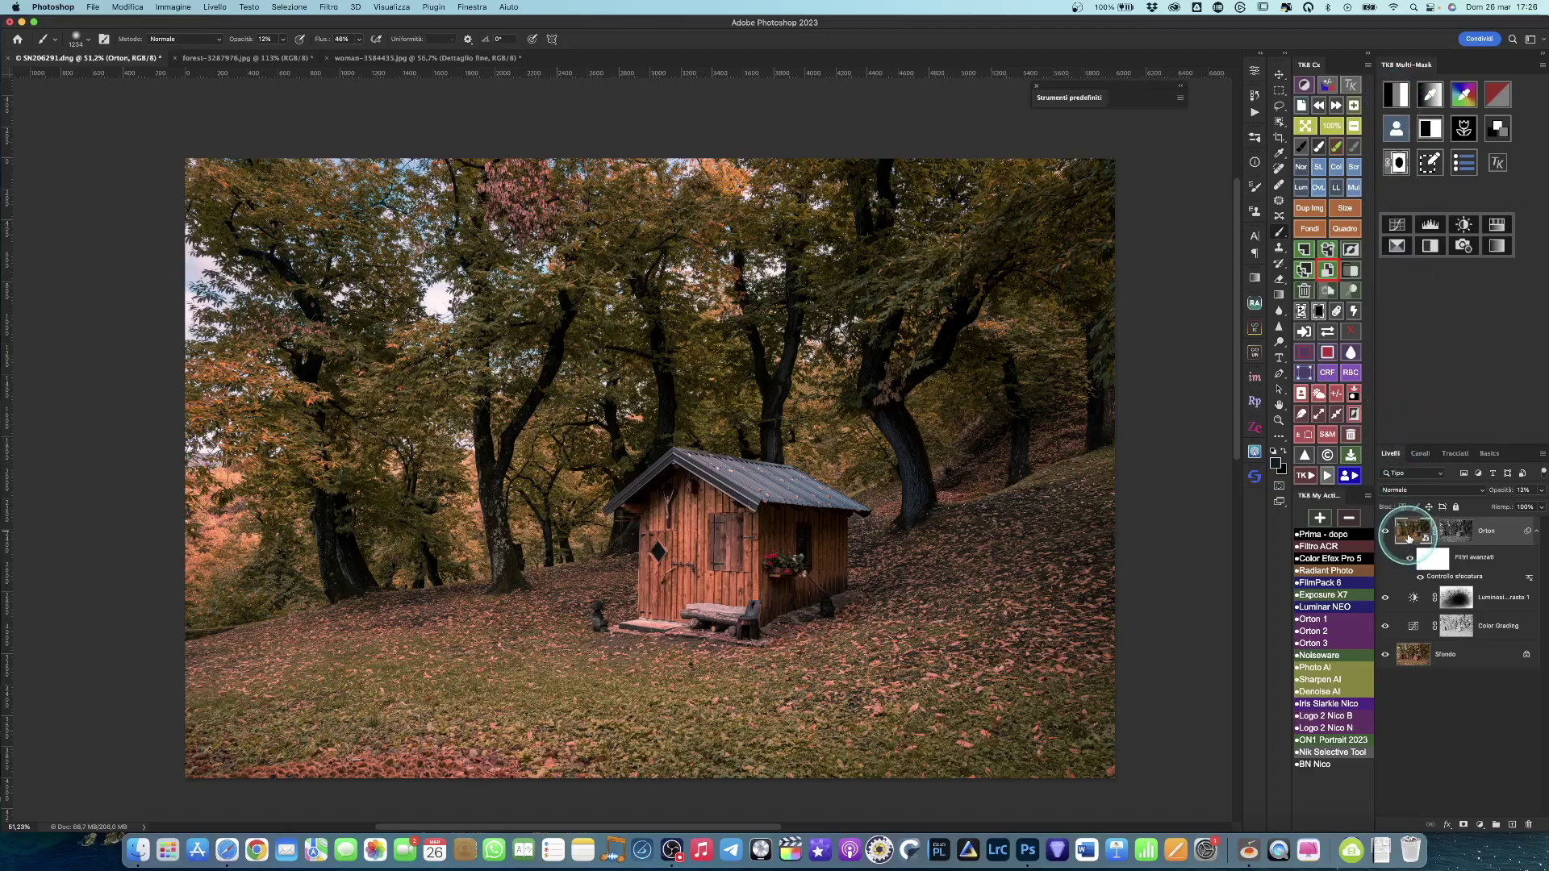
key(v)
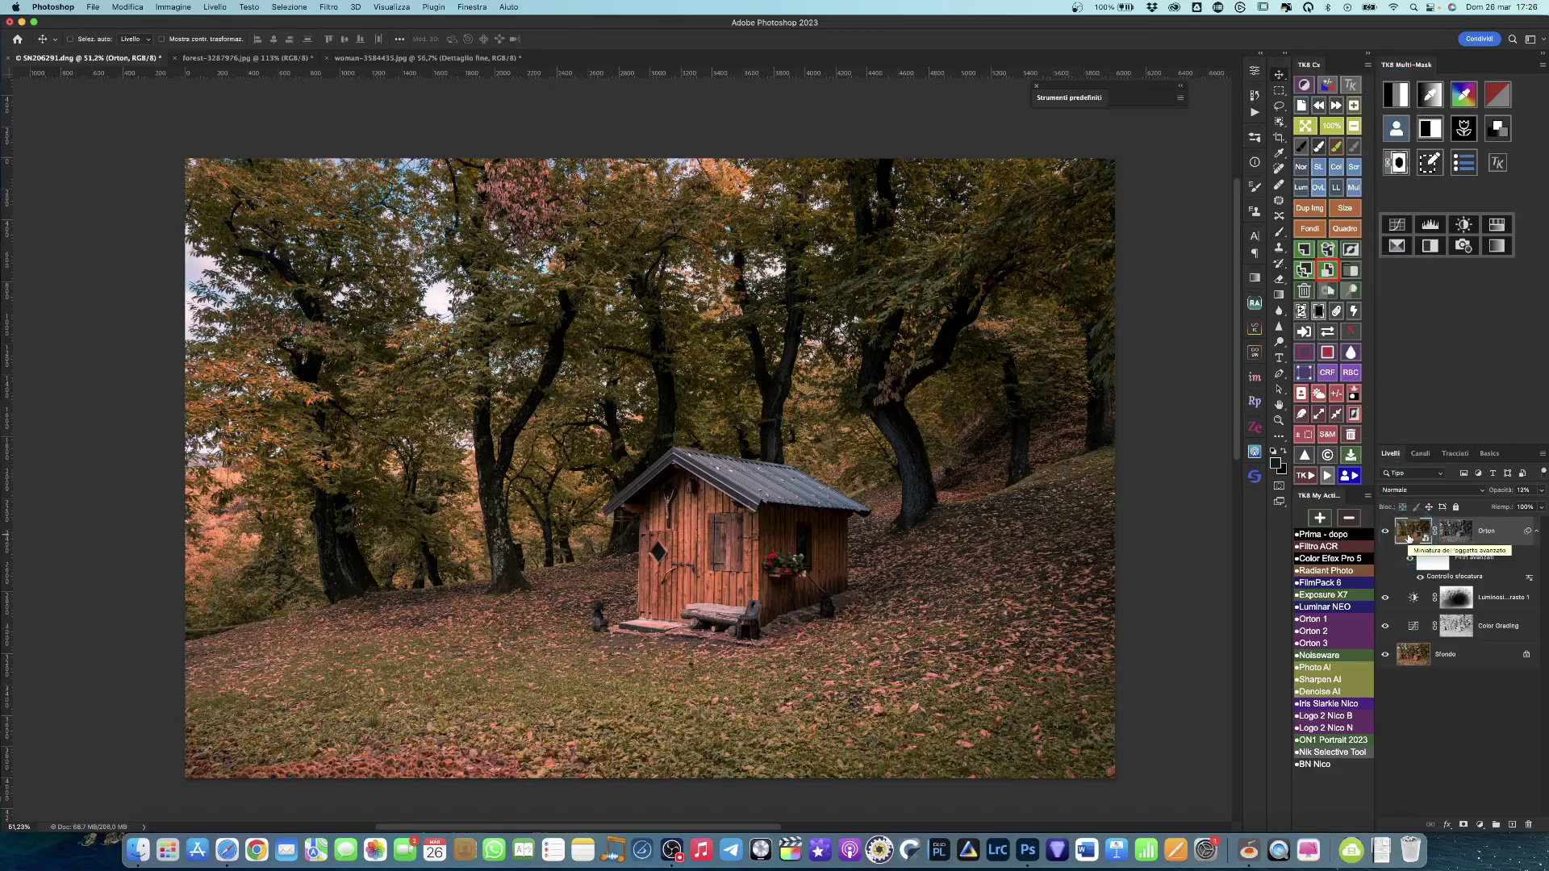
key(2)
key(6)
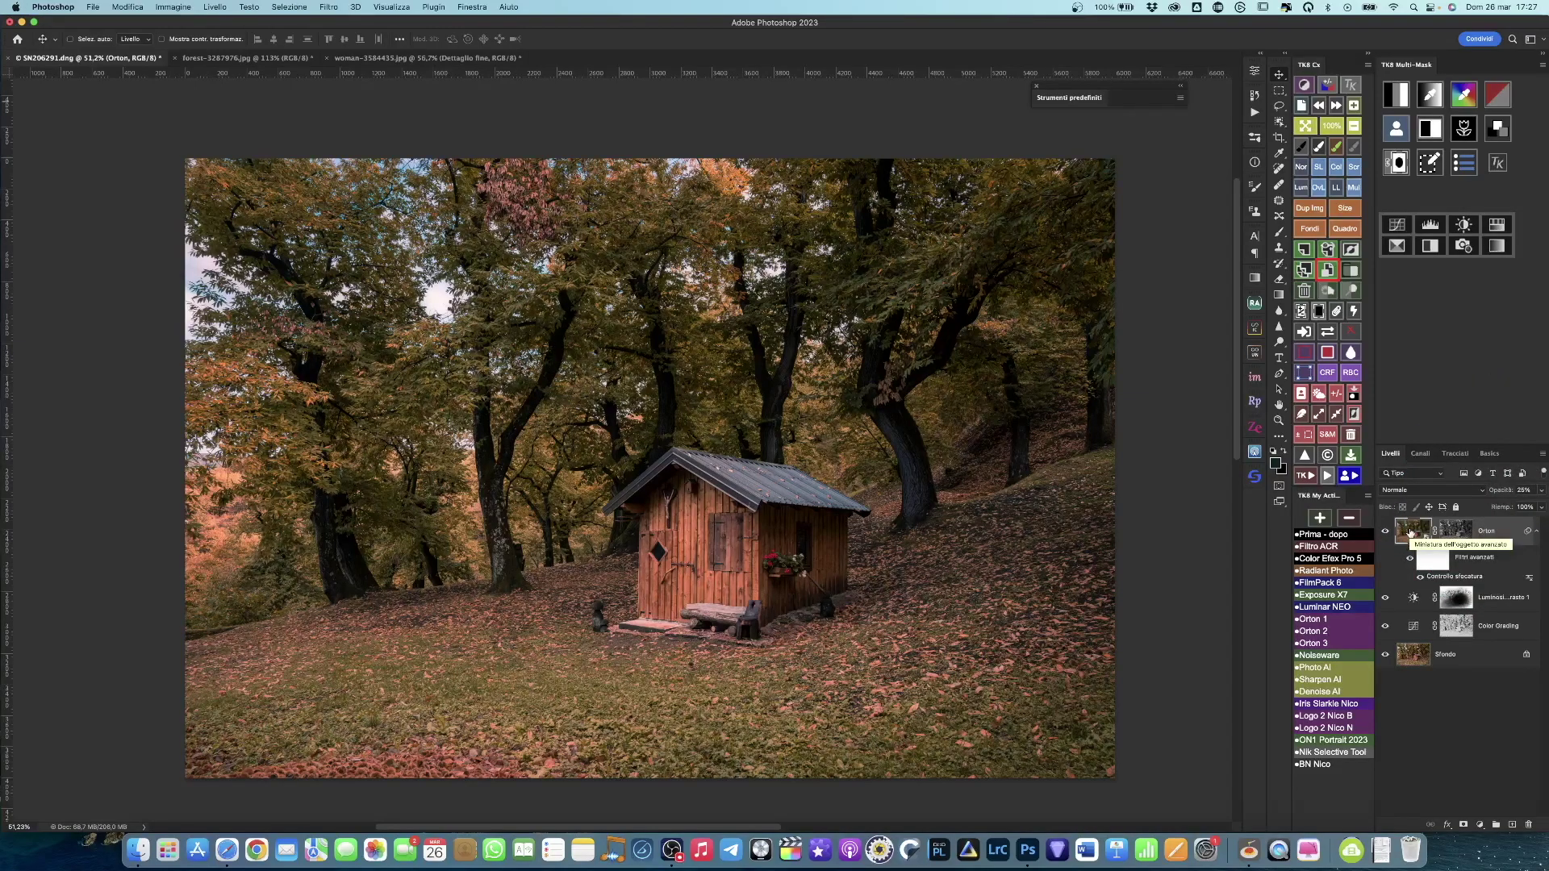
- Apply a Camera Raw filter to Orton: exposure +1,20, contrast +100, vibrance +29, saturation +18
click(328, 8)
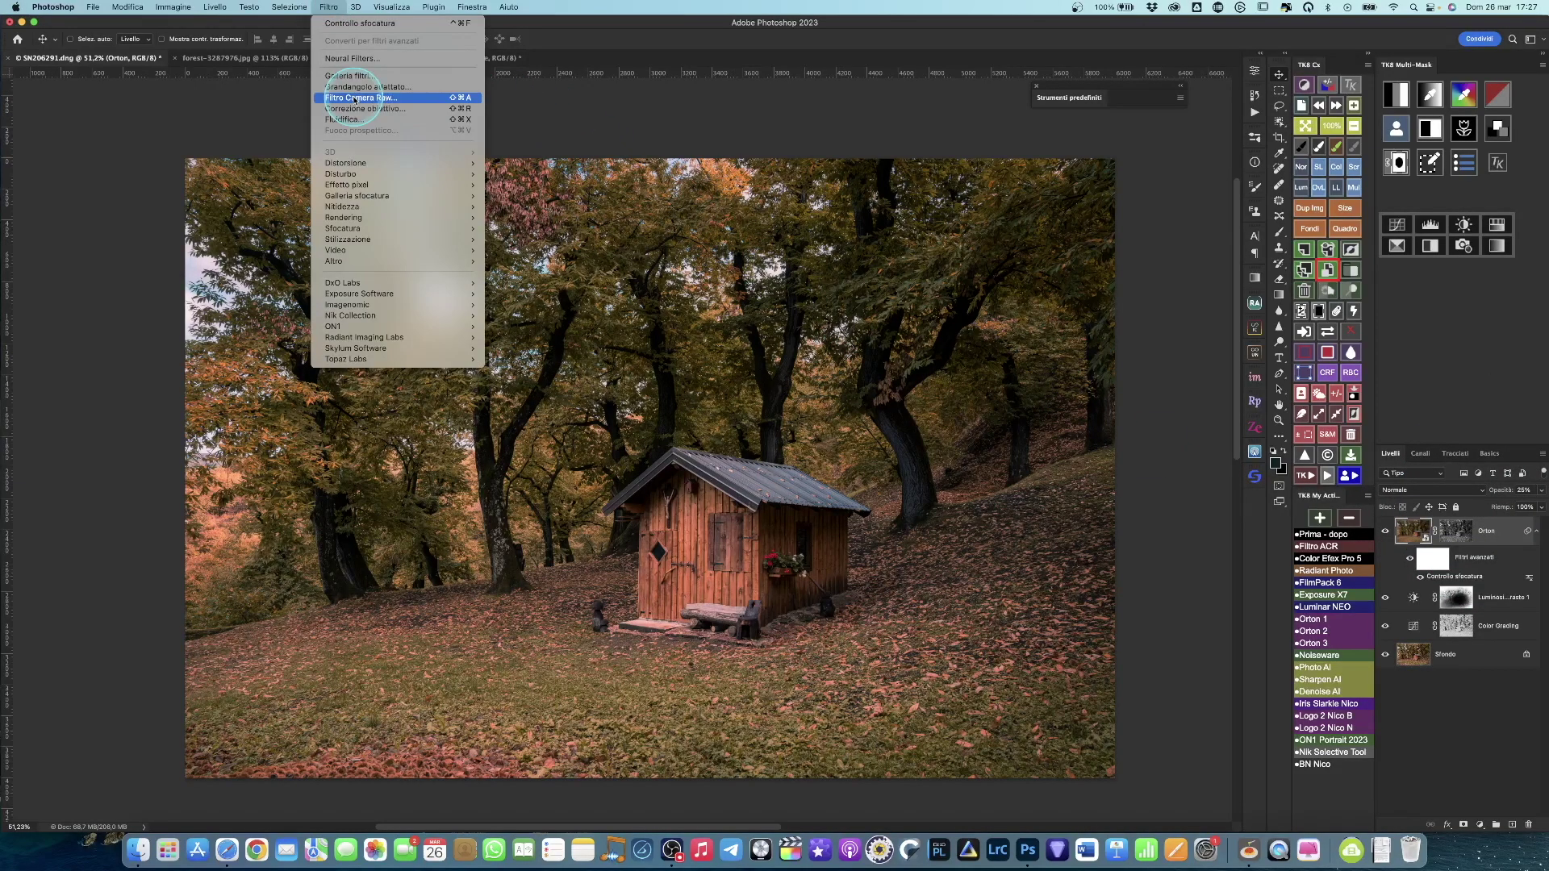
click(355, 97)
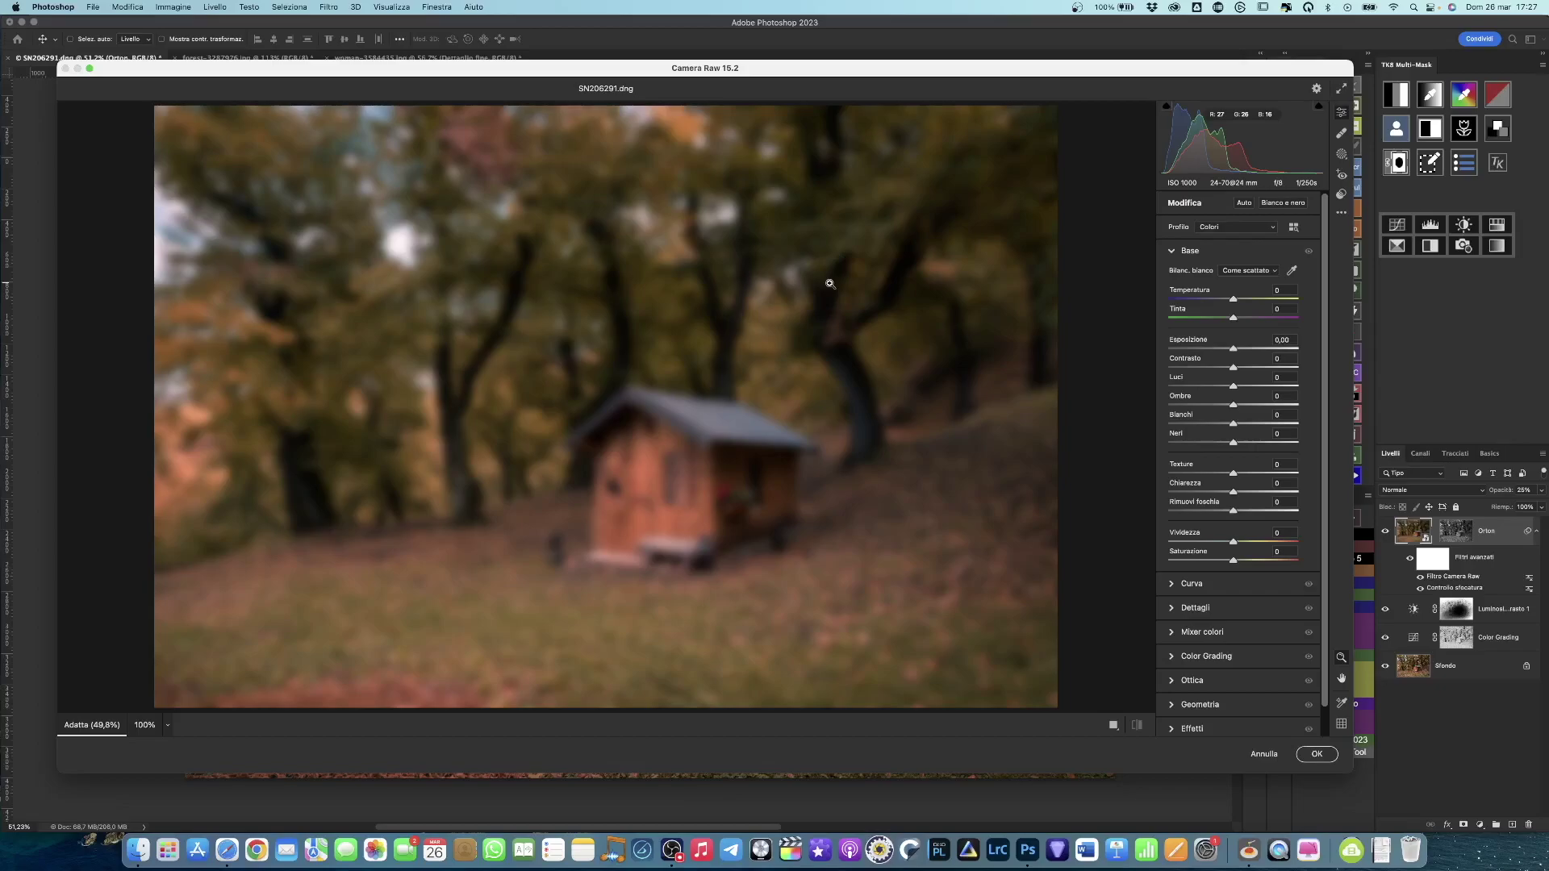
click(827, 286)
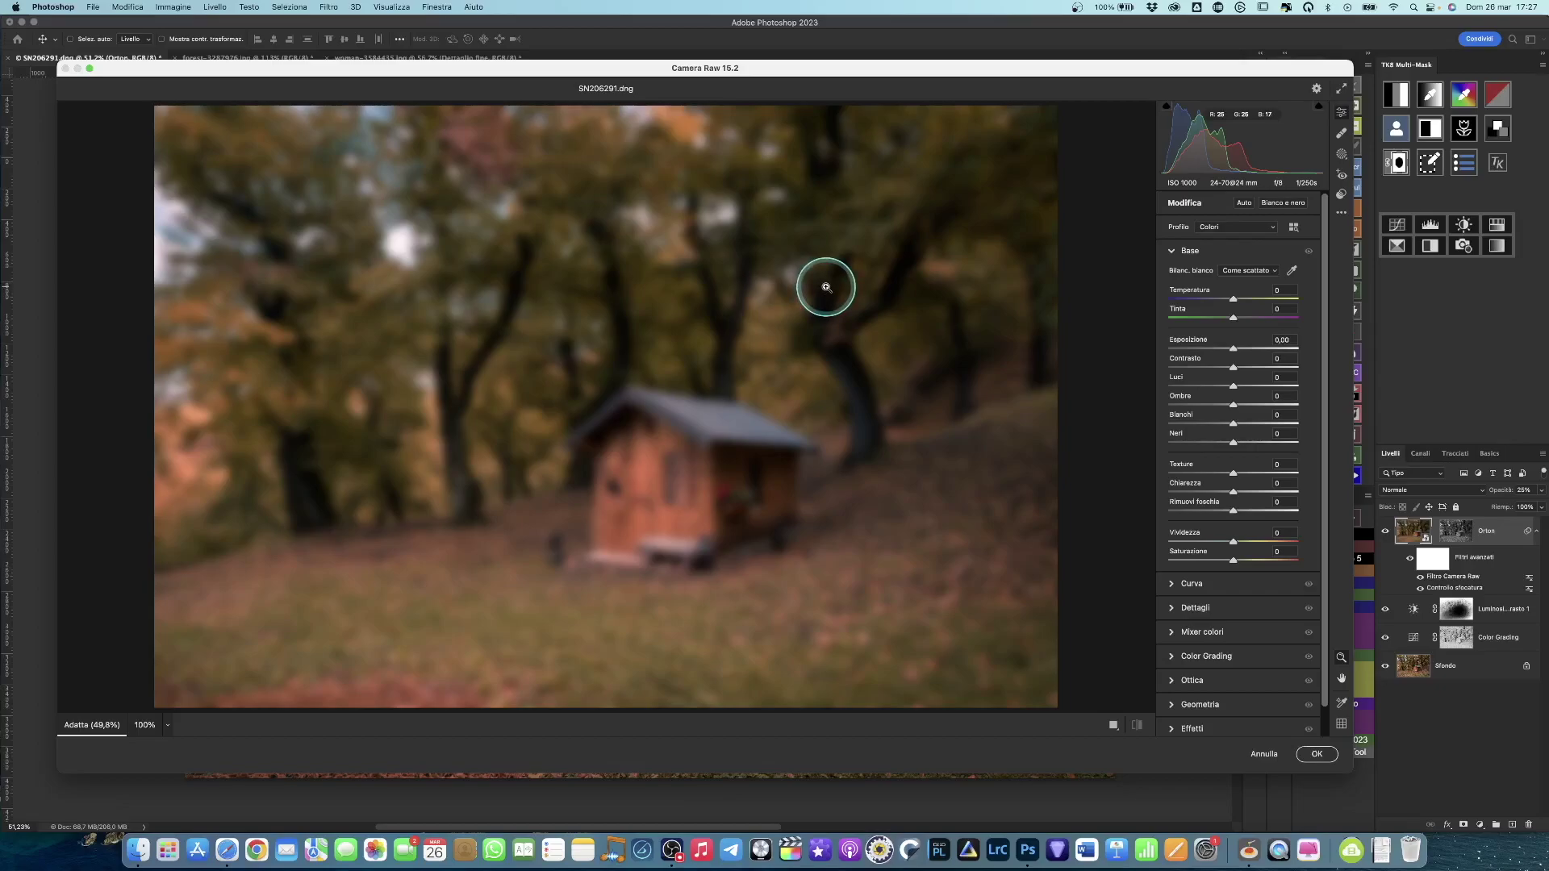
mouse_move(1233, 347)
mouse_down()
mouse_move(1251, 369)
mouse_move(1317, 360)
mouse_move(1248, 348)
mouse_move(1242, 301)
mouse_up()
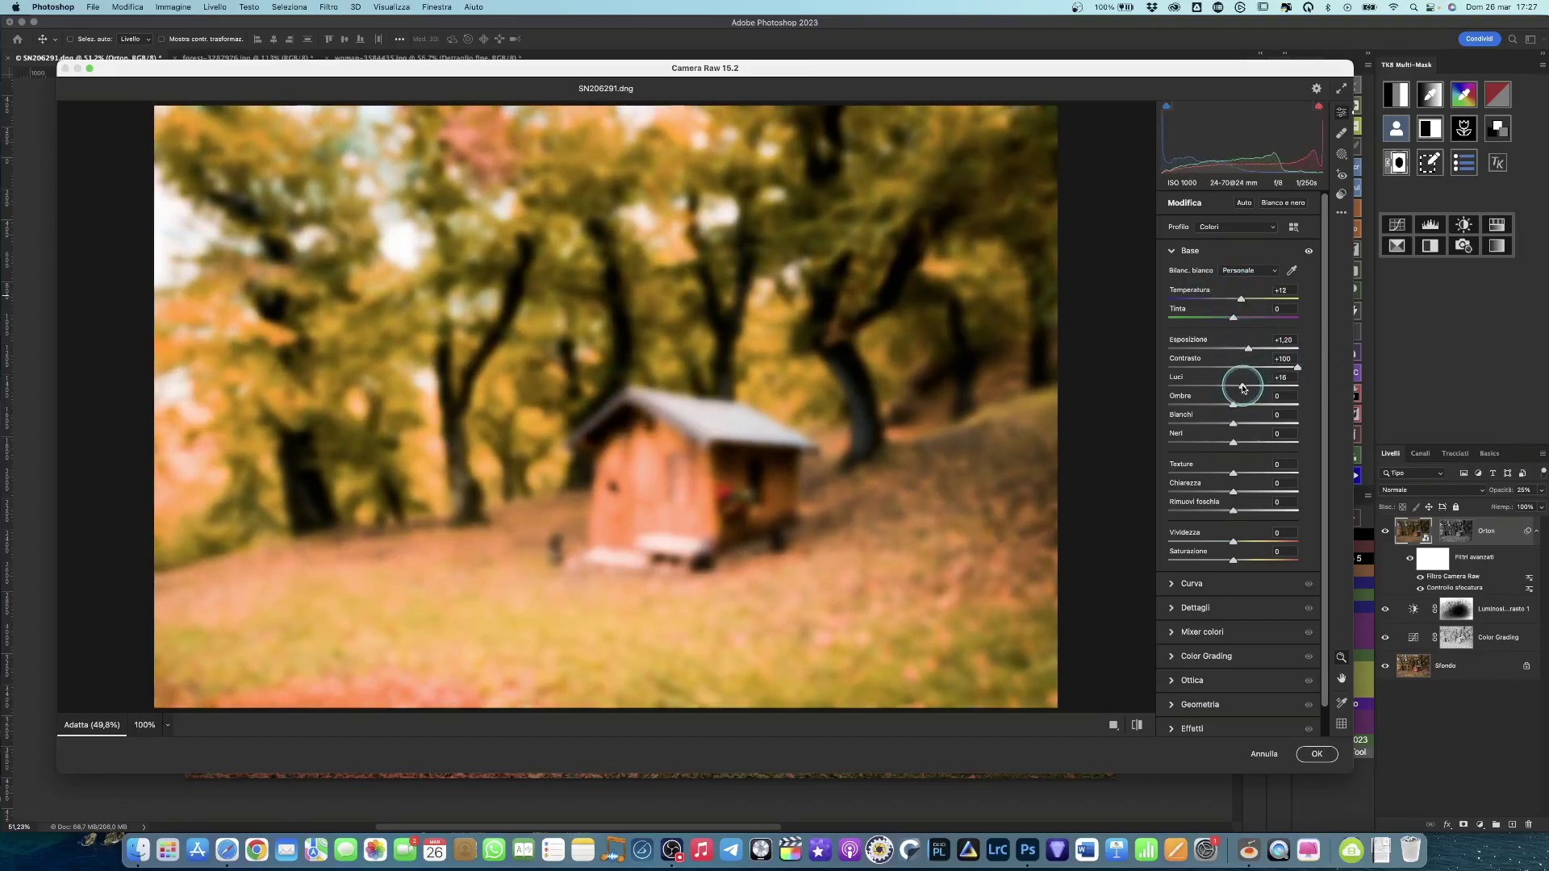
mouse_move(1240, 388)
mouse_down()
mouse_move(1213, 385)
mouse_move(1255, 390)
mouse_move(1239, 388)
mouse_move(1245, 407)
mouse_move(1213, 401)
mouse_move(1241, 407)
mouse_up()
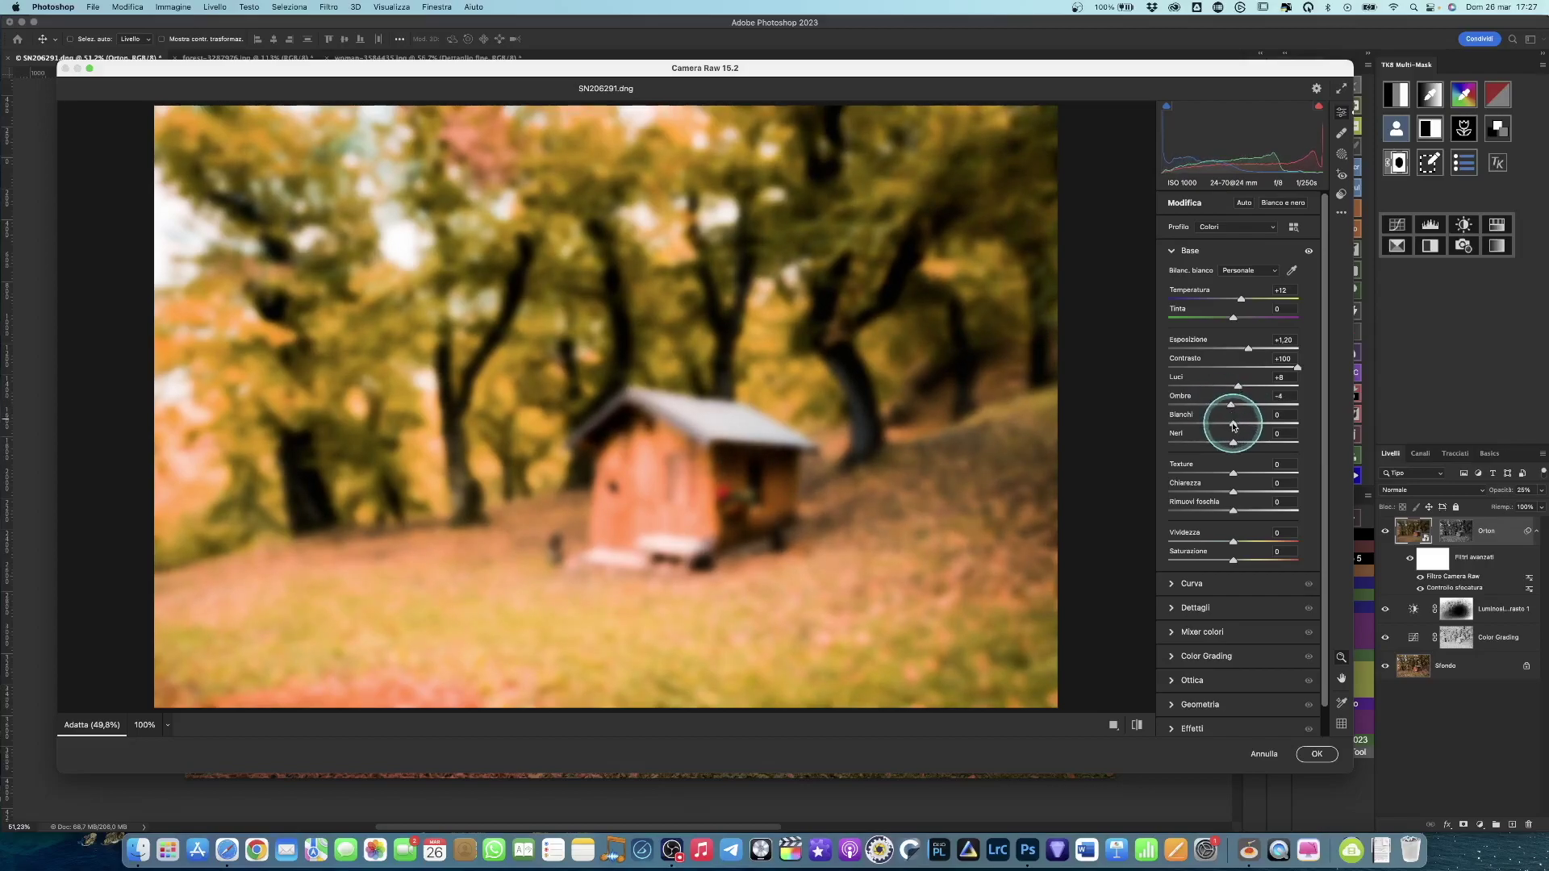
mouse_move(1232, 423)
mouse_down()
mouse_move(1246, 425)
mouse_move(1243, 561)
mouse_up()
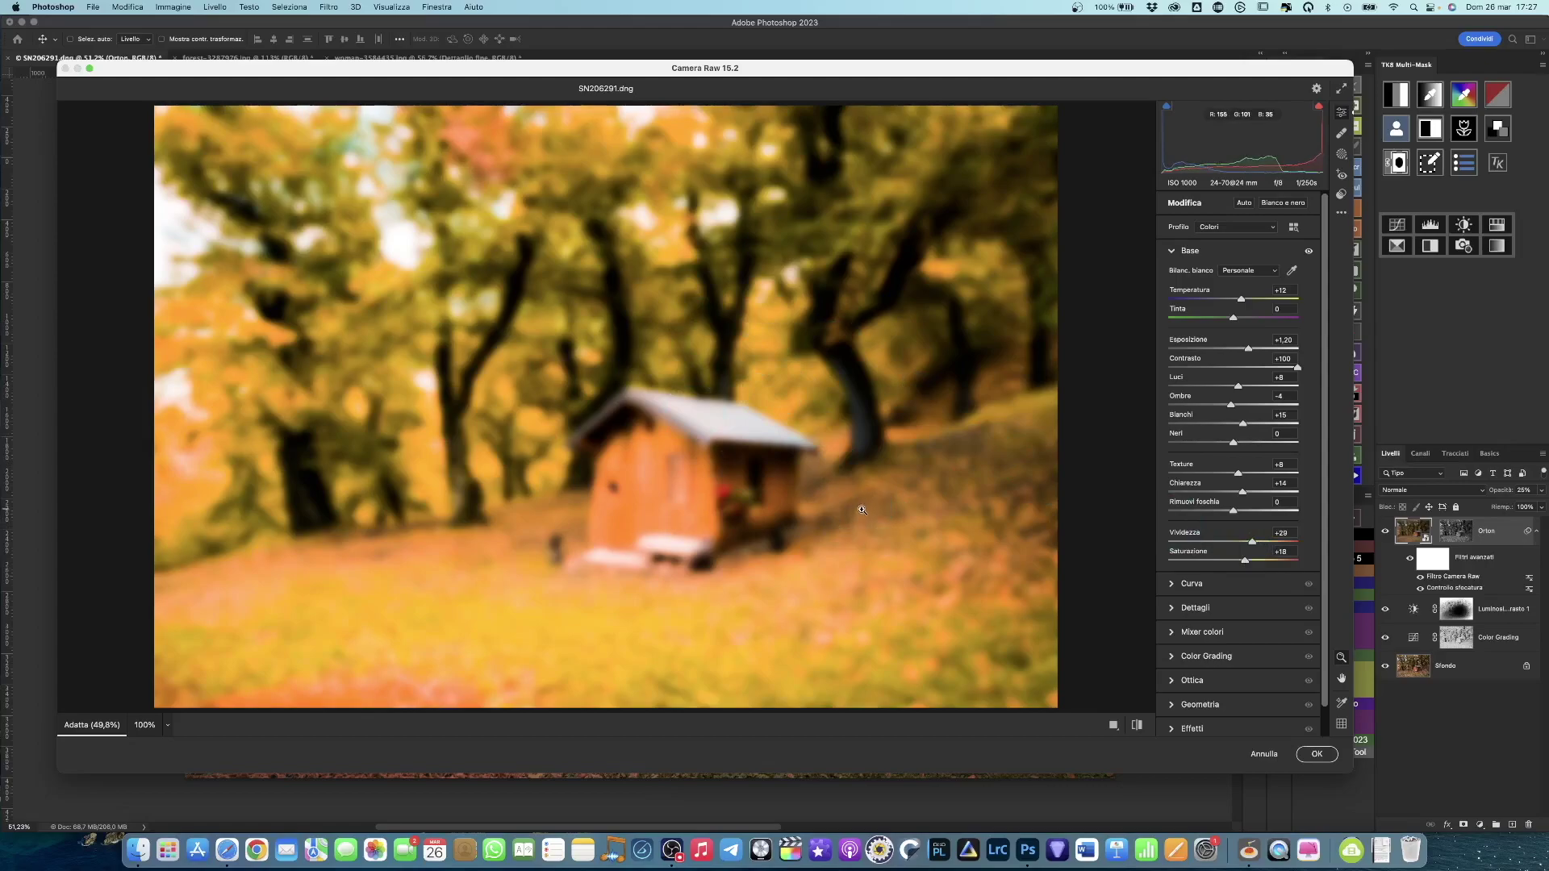
click(1318, 756)
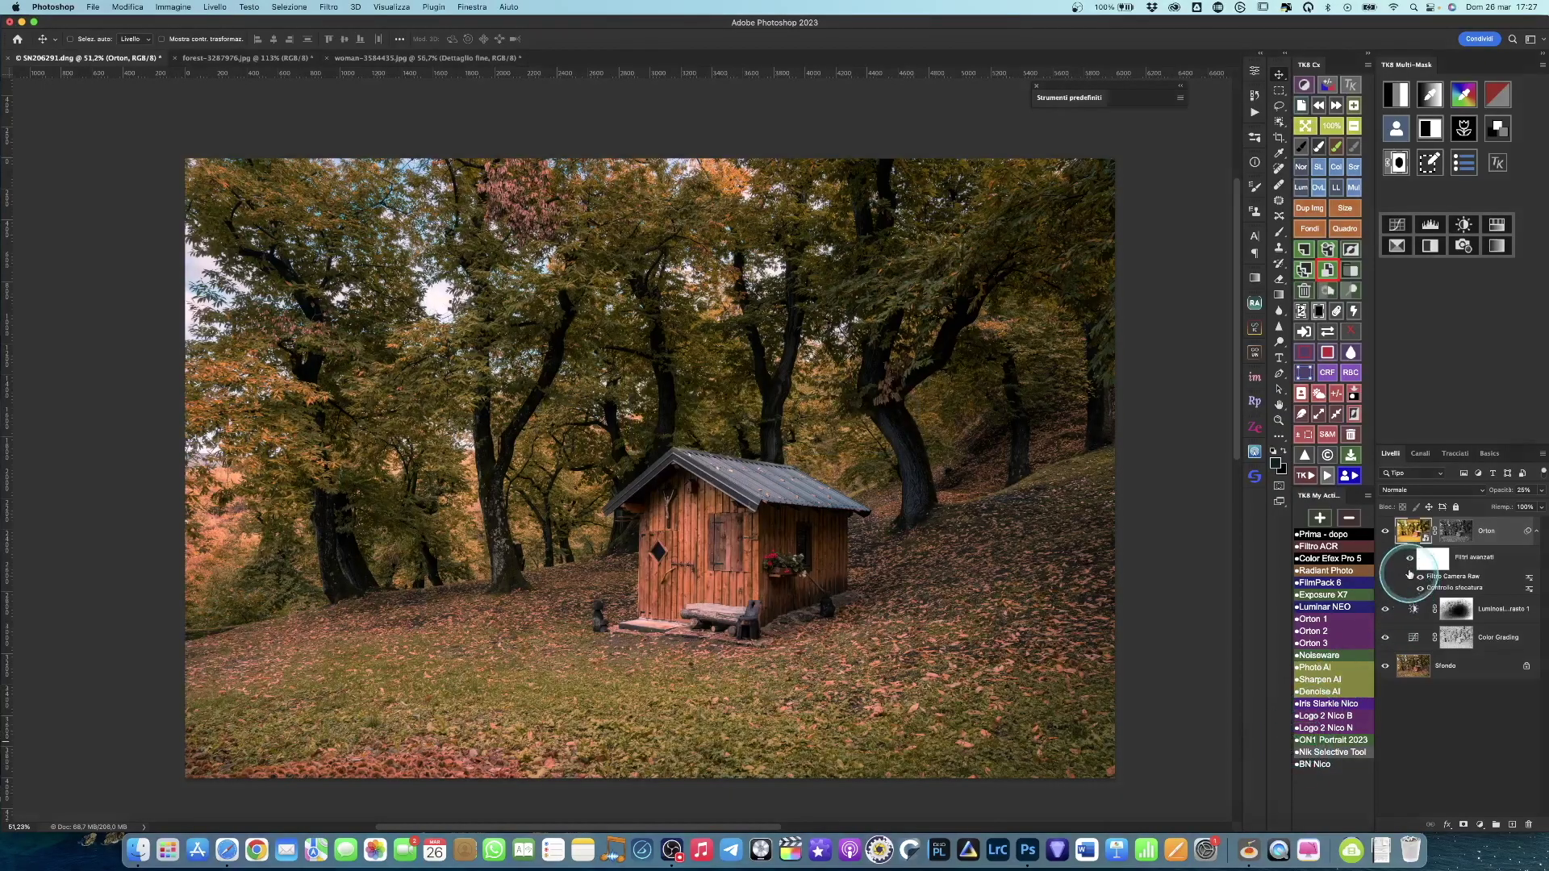
- Toggle the Orton layer on and off to compare the image with and without the glow
click(1385, 531)
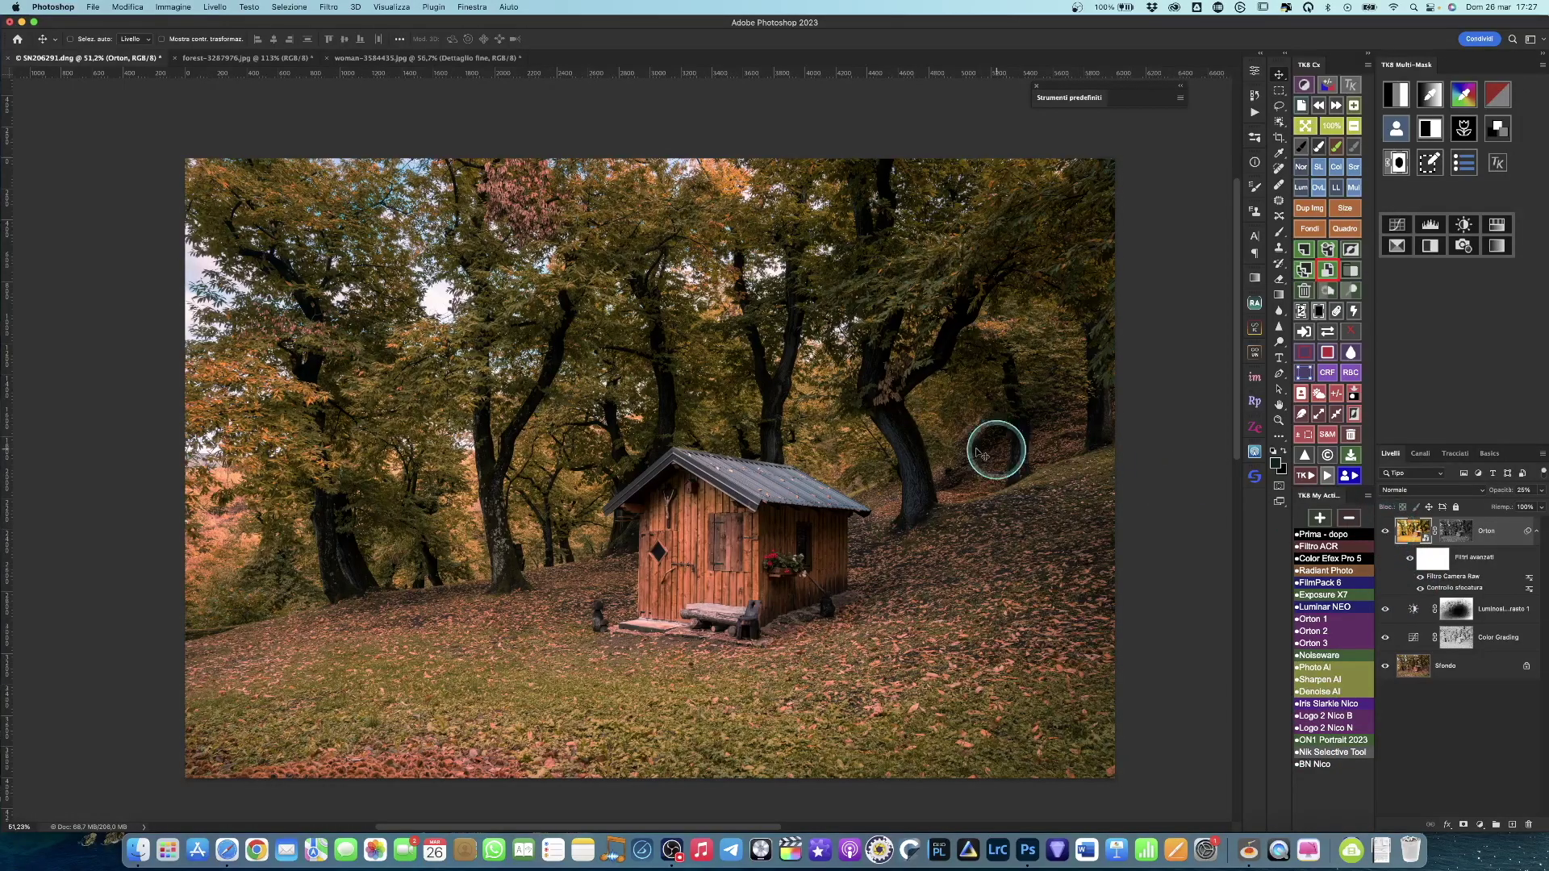
scroll(816, 443, up, 3)
scroll(816, 442, up, 5)
scroll(855, 476, down, 2)
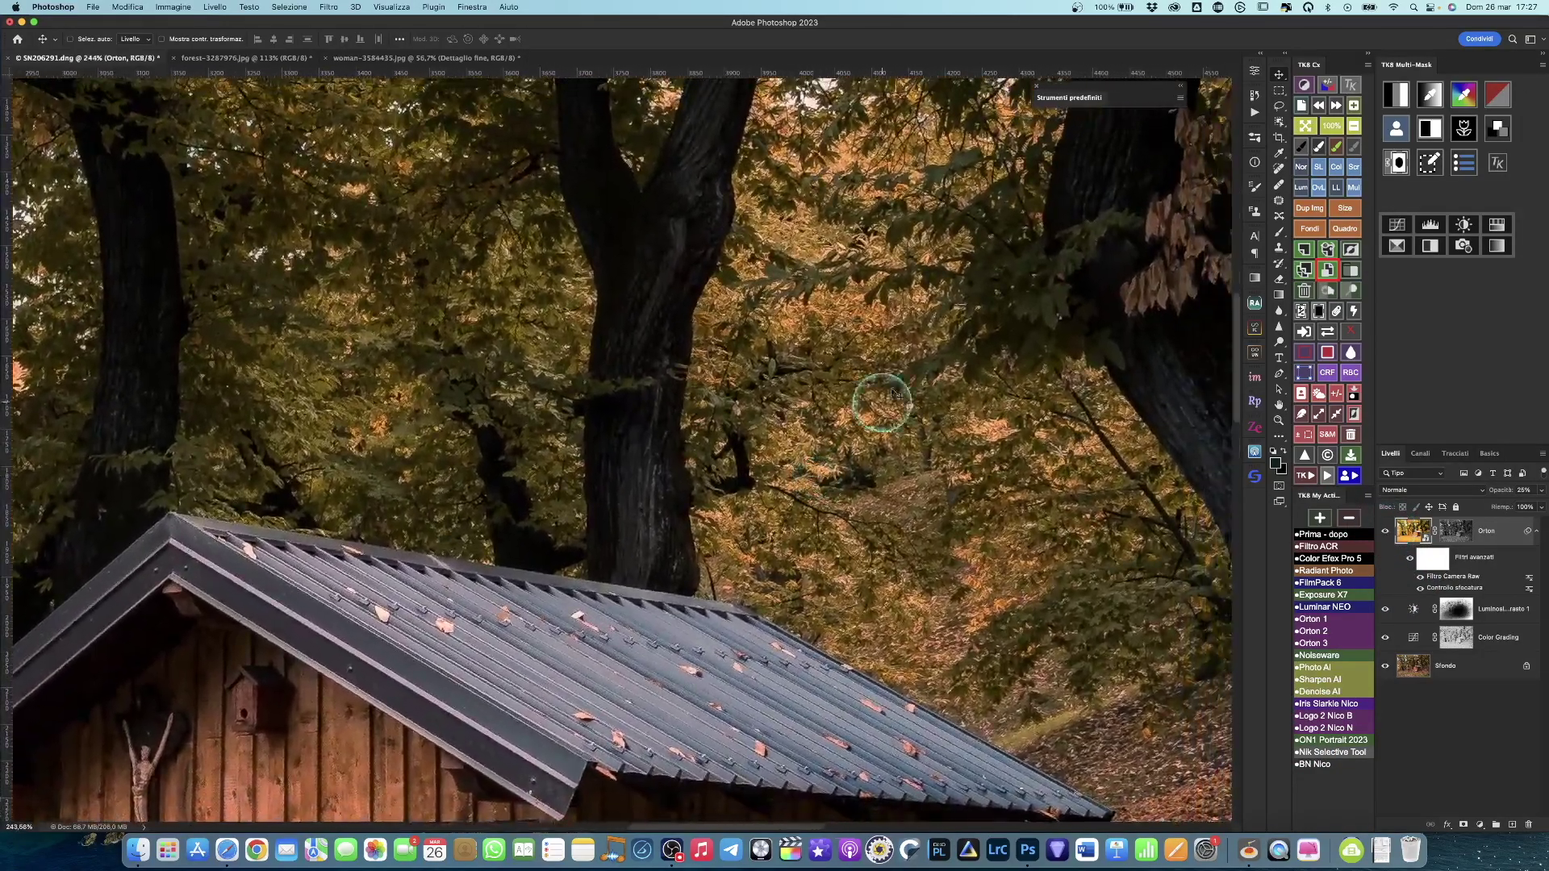
click(1386, 531)
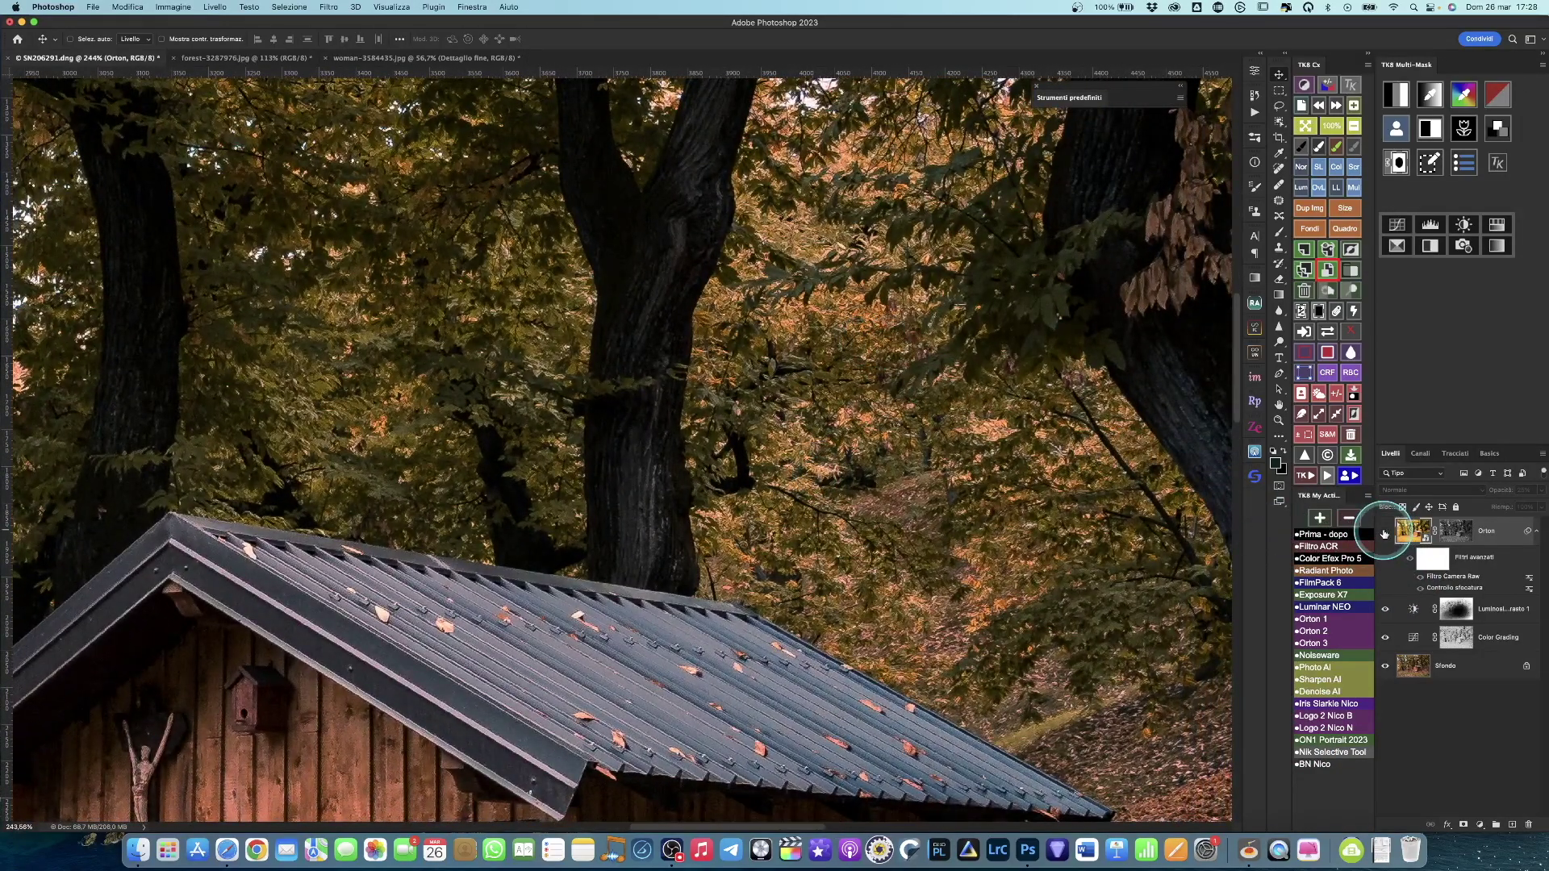
click(1386, 531)
scroll(1117, 510, down, 5)
scroll(1060, 509, down, 1)
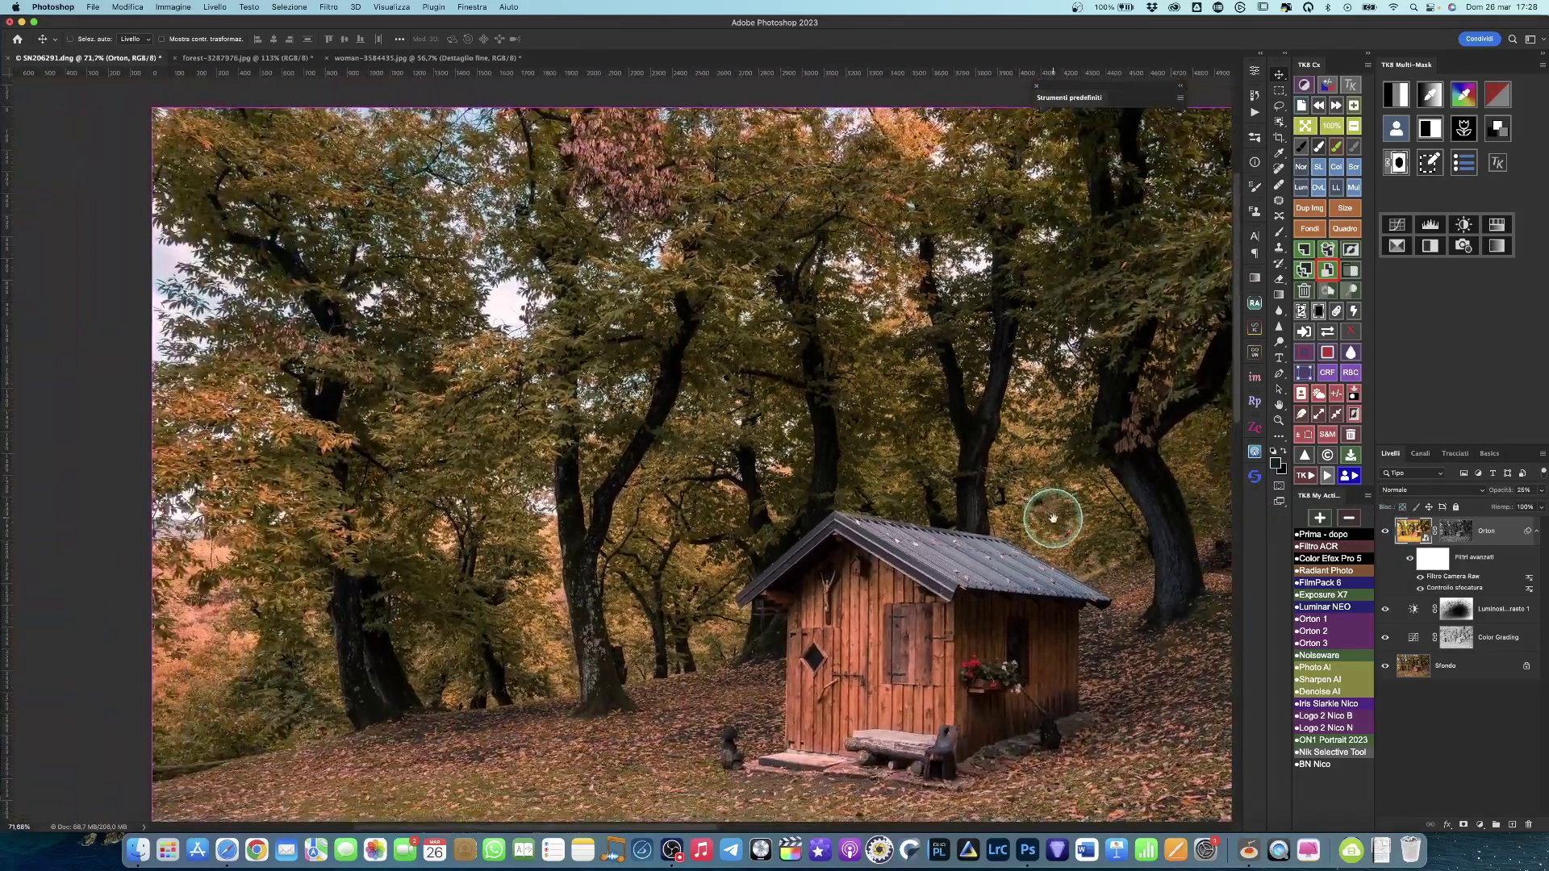
scroll(1002, 477, down, 2)
scroll(981, 484, down, 2)
scroll(989, 466, down, 1)
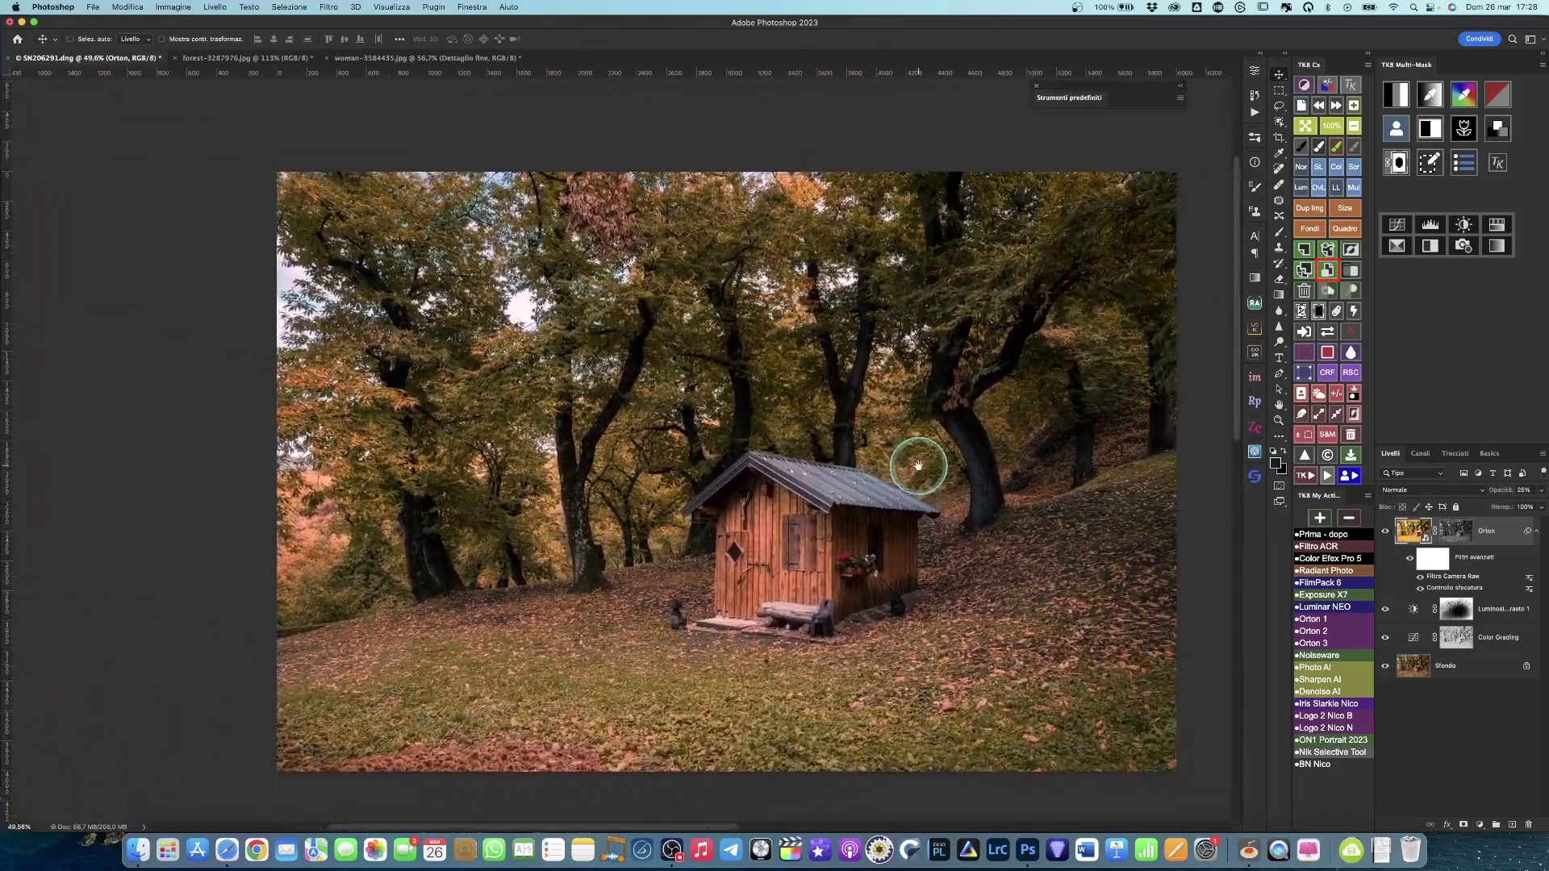
- Stamp all visible layers into a new Livello 1 layer on top
click(1385, 530)
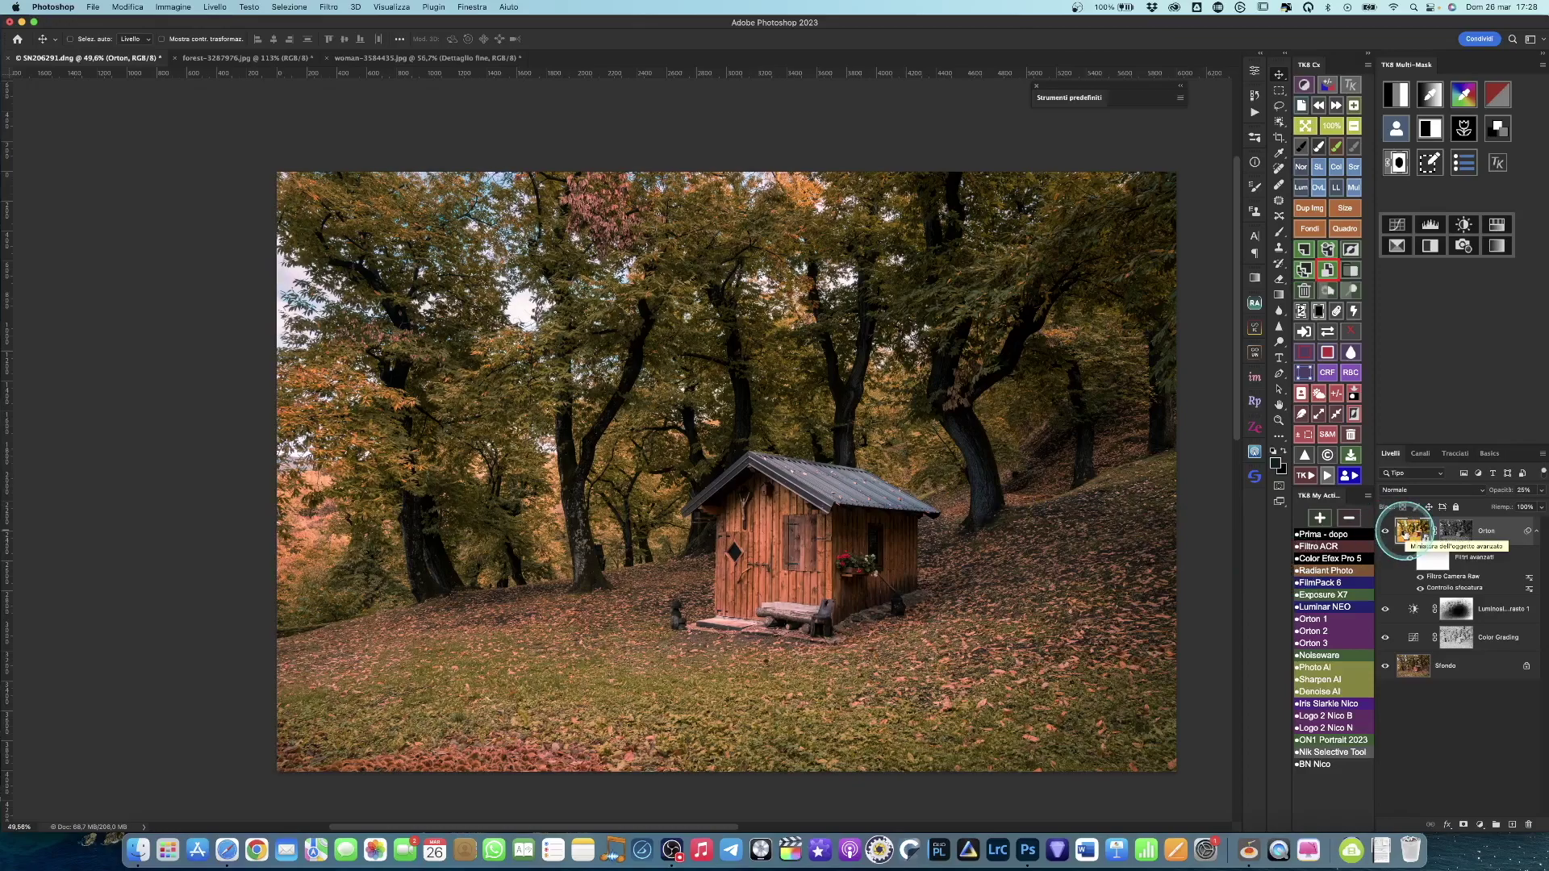
key(super+alt+shift+e)
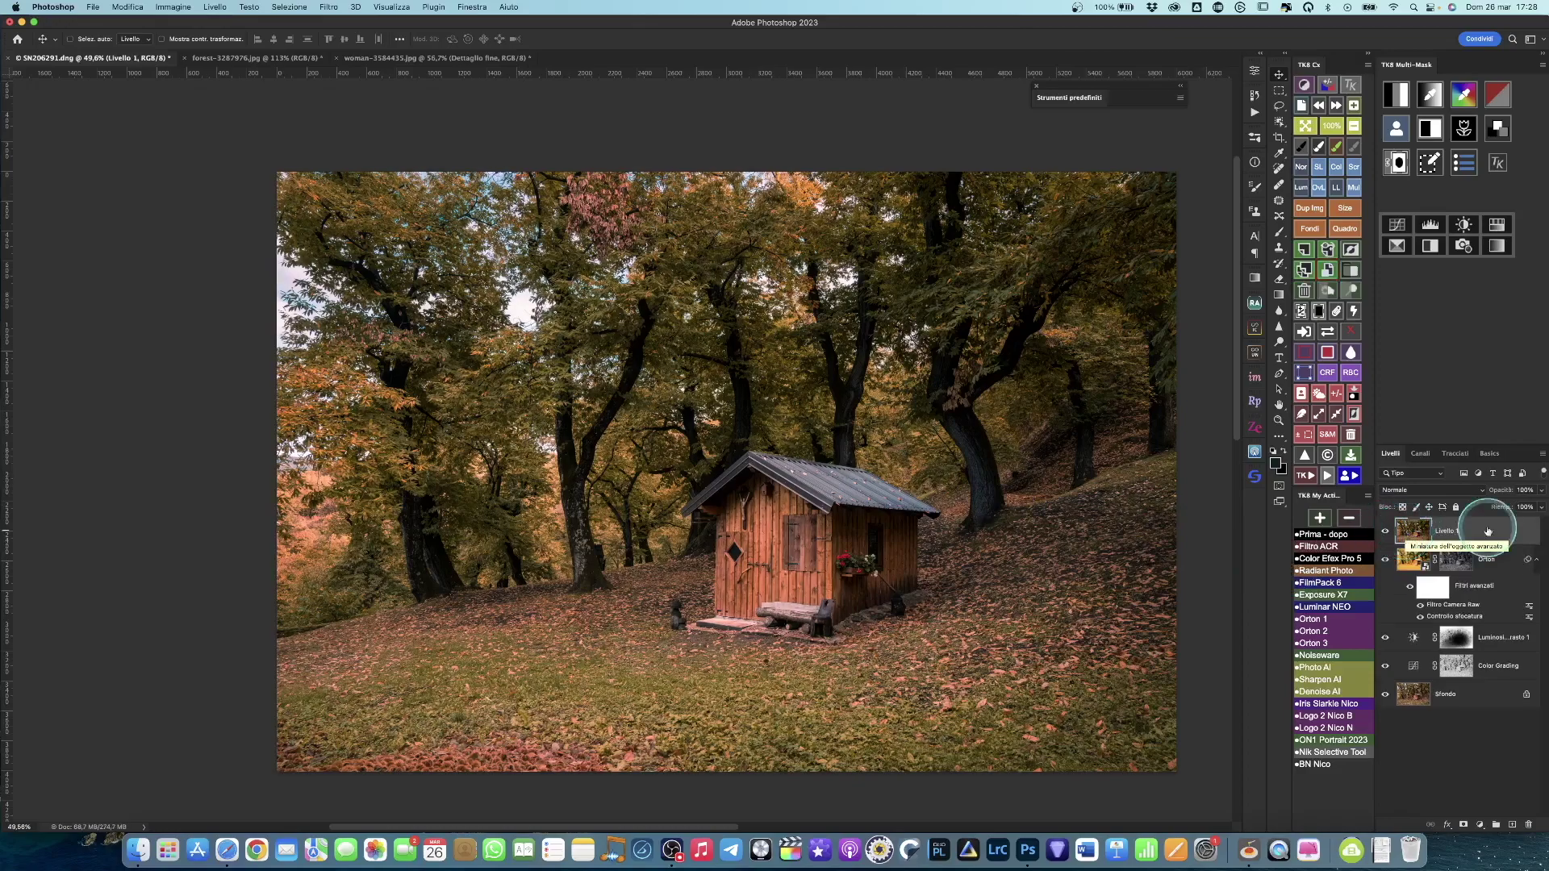
click(329, 7)
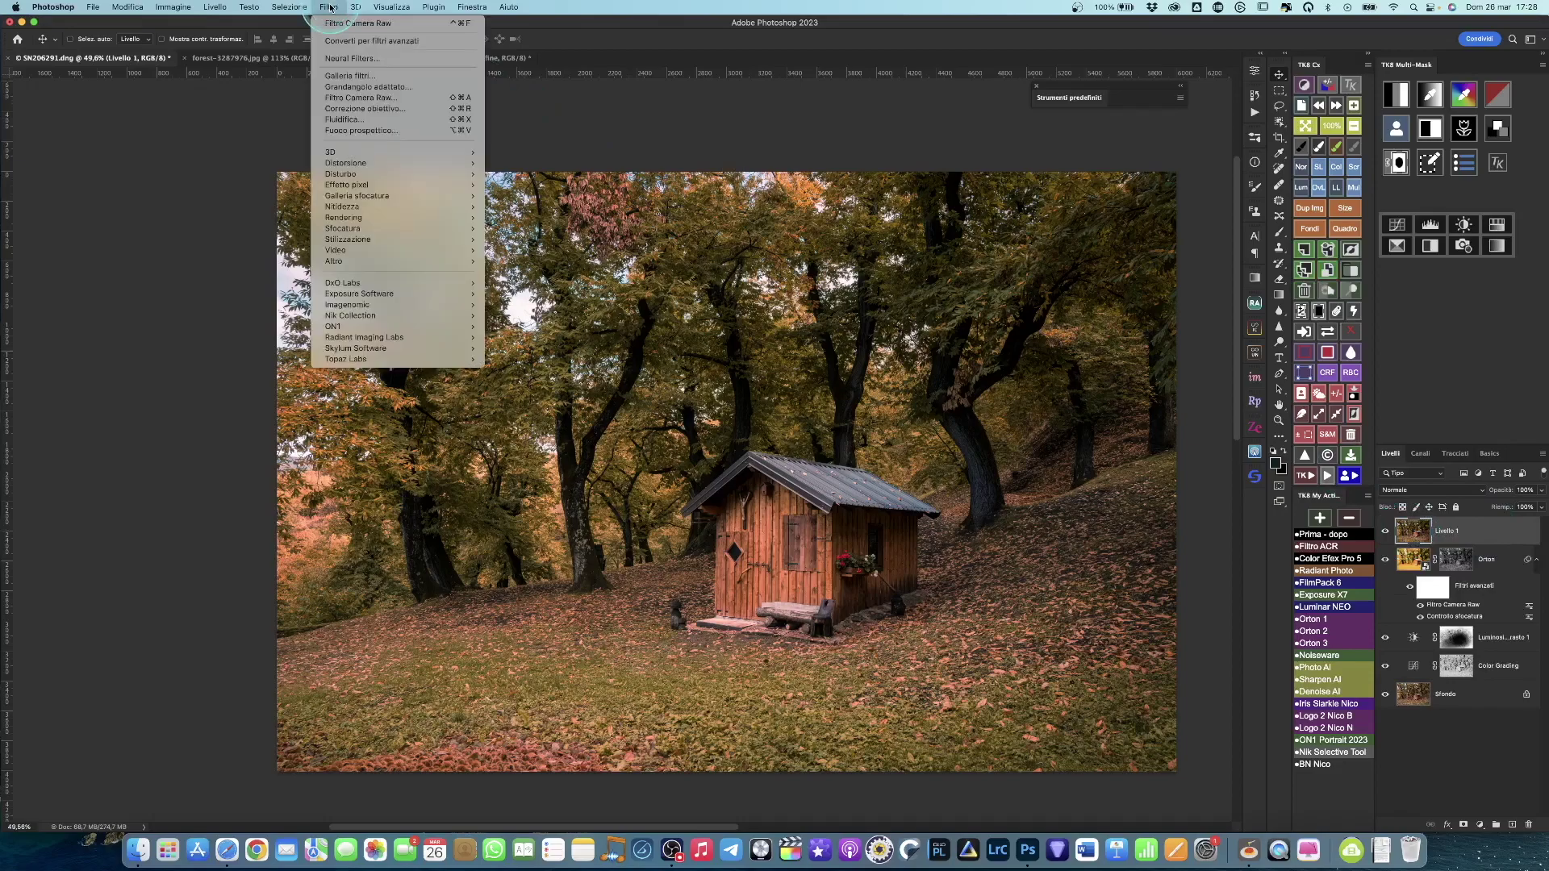
- Run the High Pass filter on Livello 1
click(347, 262)
click(515, 261)
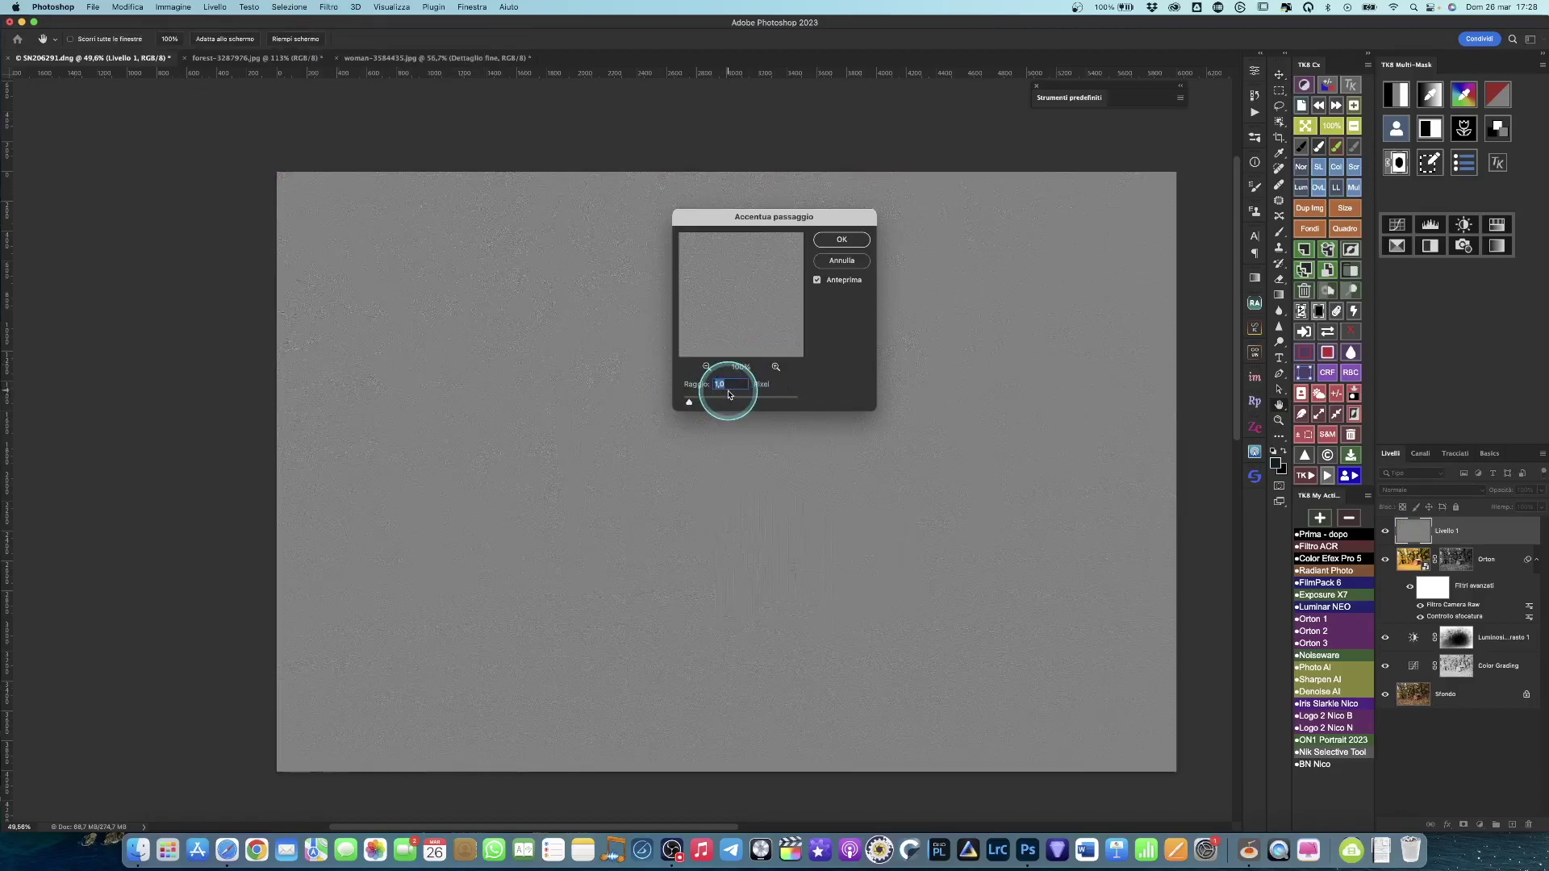
click(842, 241)
- Set Livello 1's blend mode to Sovrapponi
click(1404, 490)
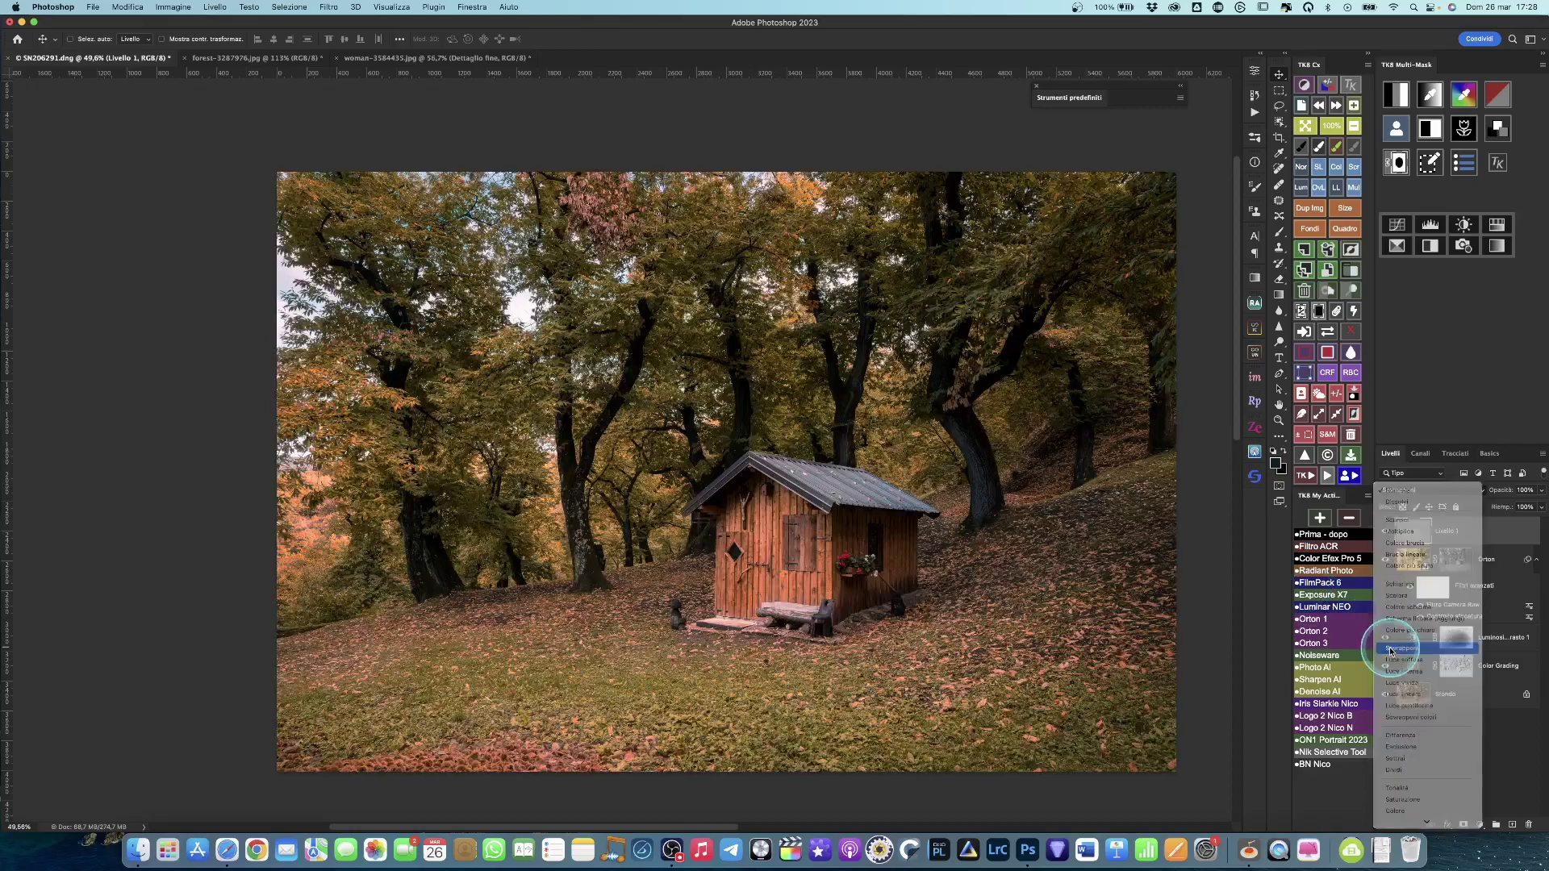
click(1392, 648)
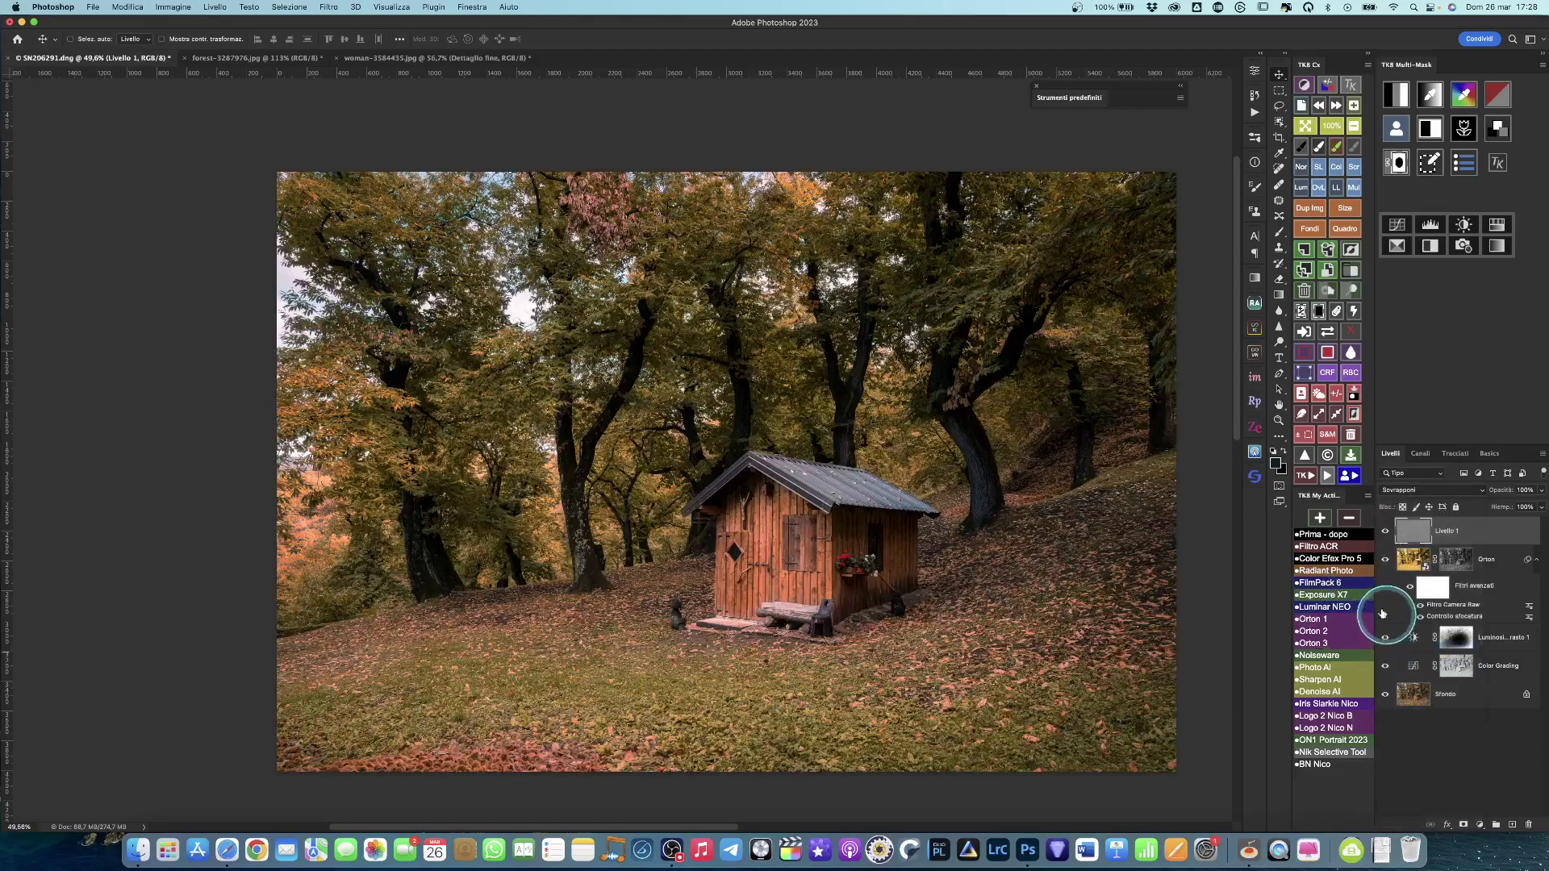
scroll(926, 432, up, 3)
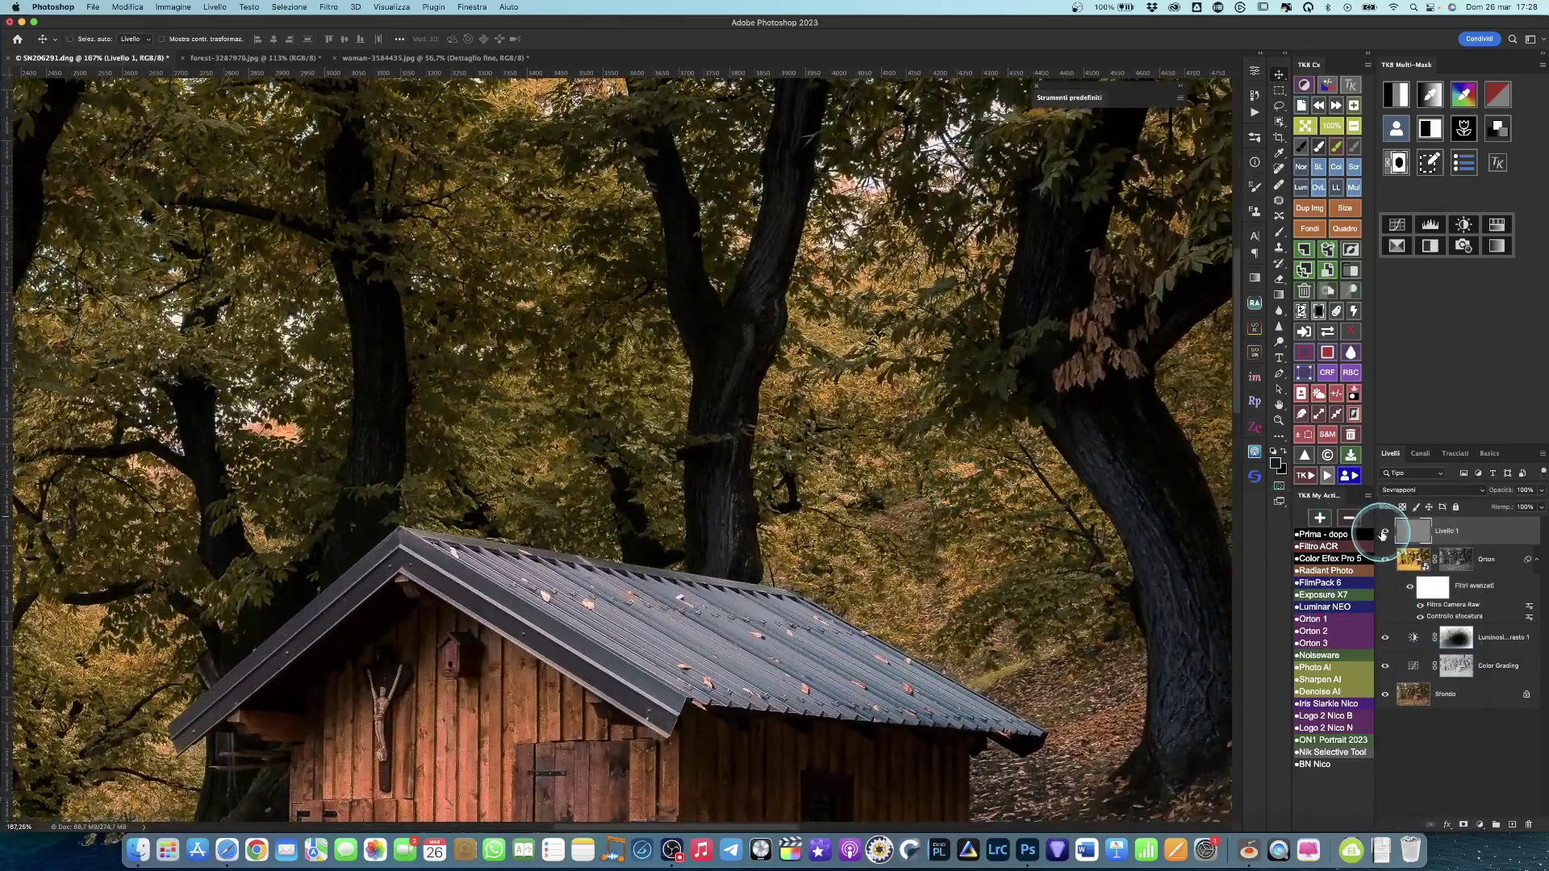
scroll(937, 431, down, 1)
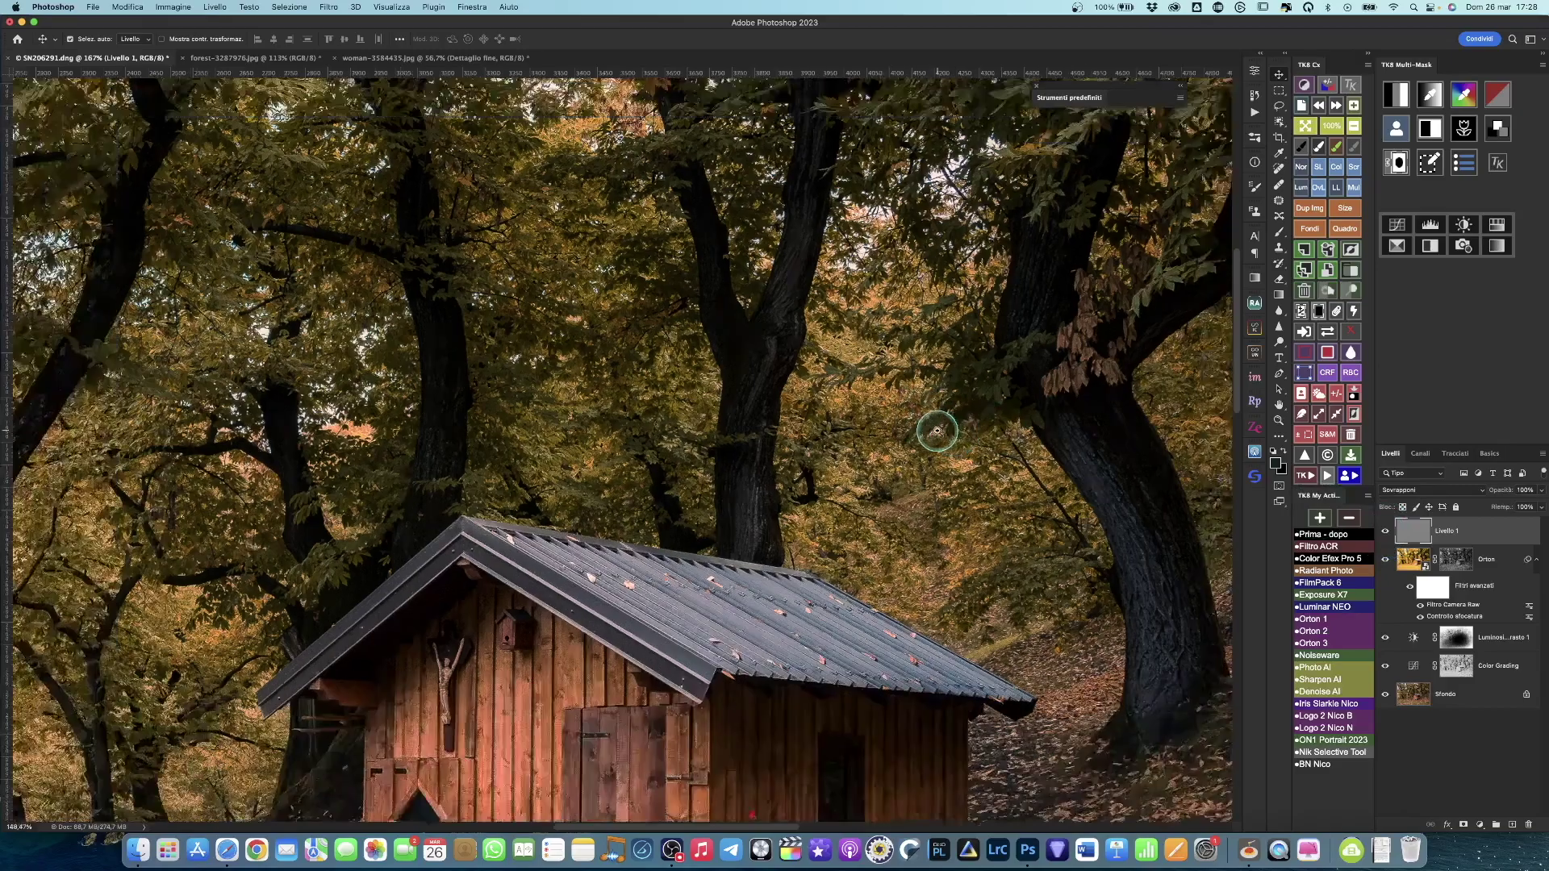
scroll(937, 431, down, 5)
scroll(831, 423, up, 1)
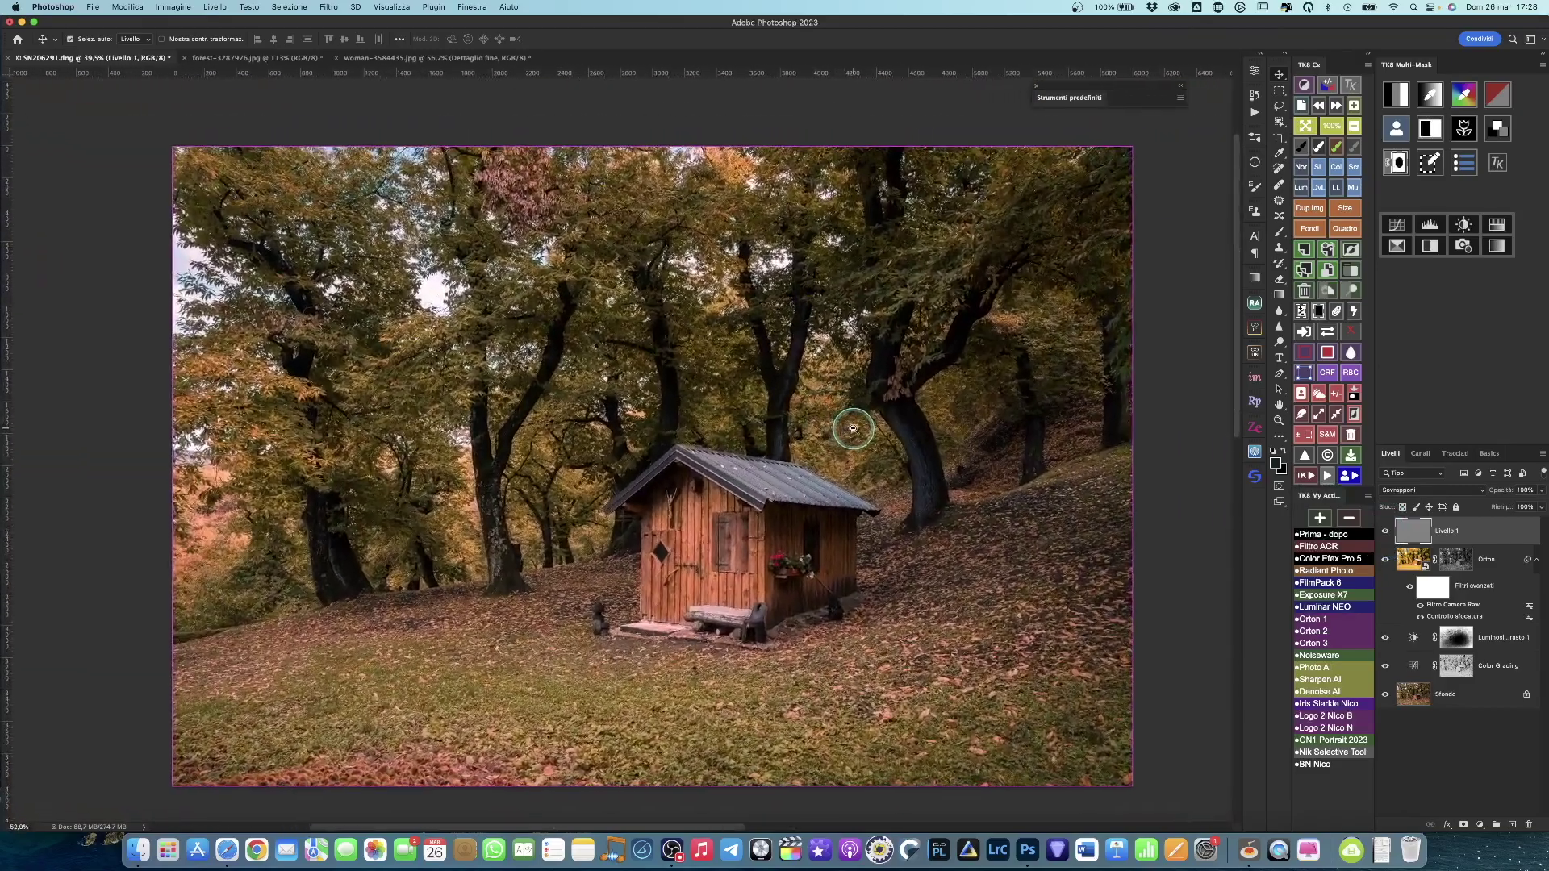
- Mask Livello 1 with the image brightness from the RGB channel and check its effect
click(1422, 455)
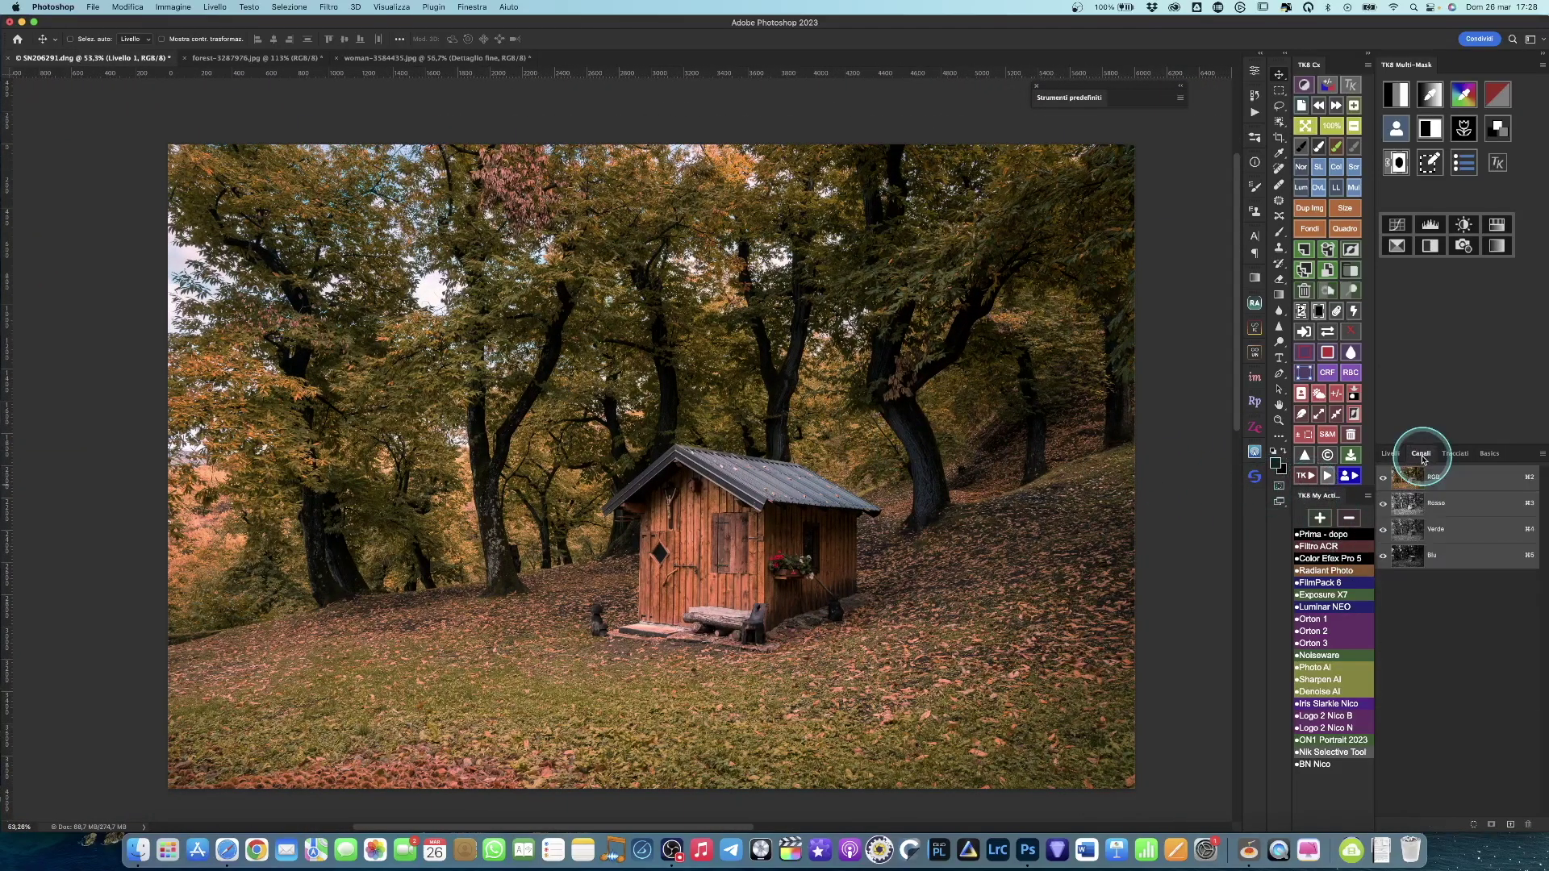
super+click(1410, 485)
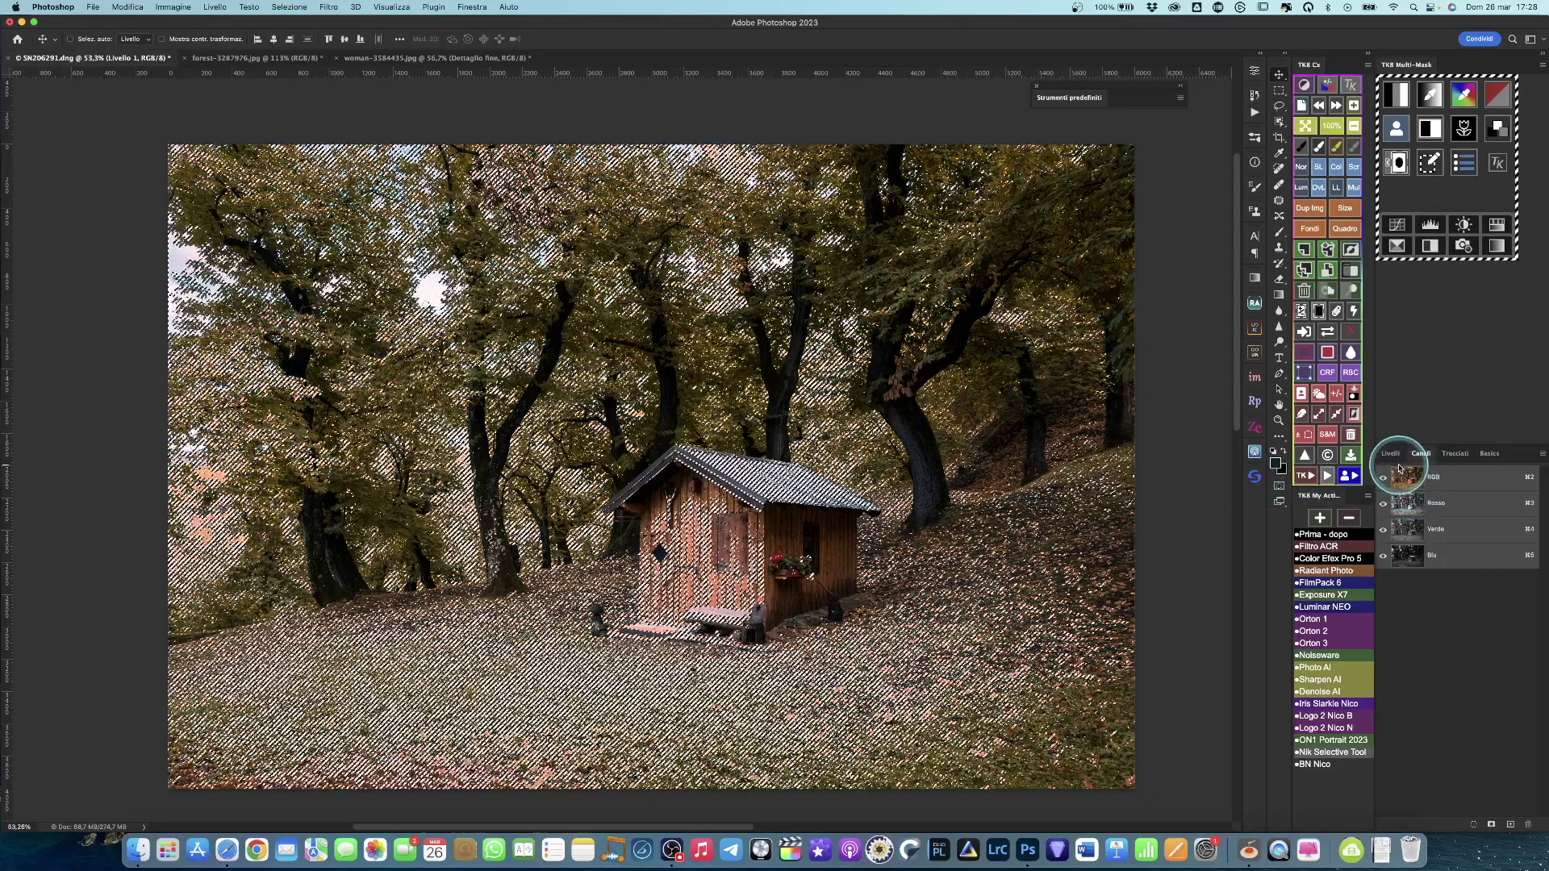
click(1391, 455)
click(1463, 825)
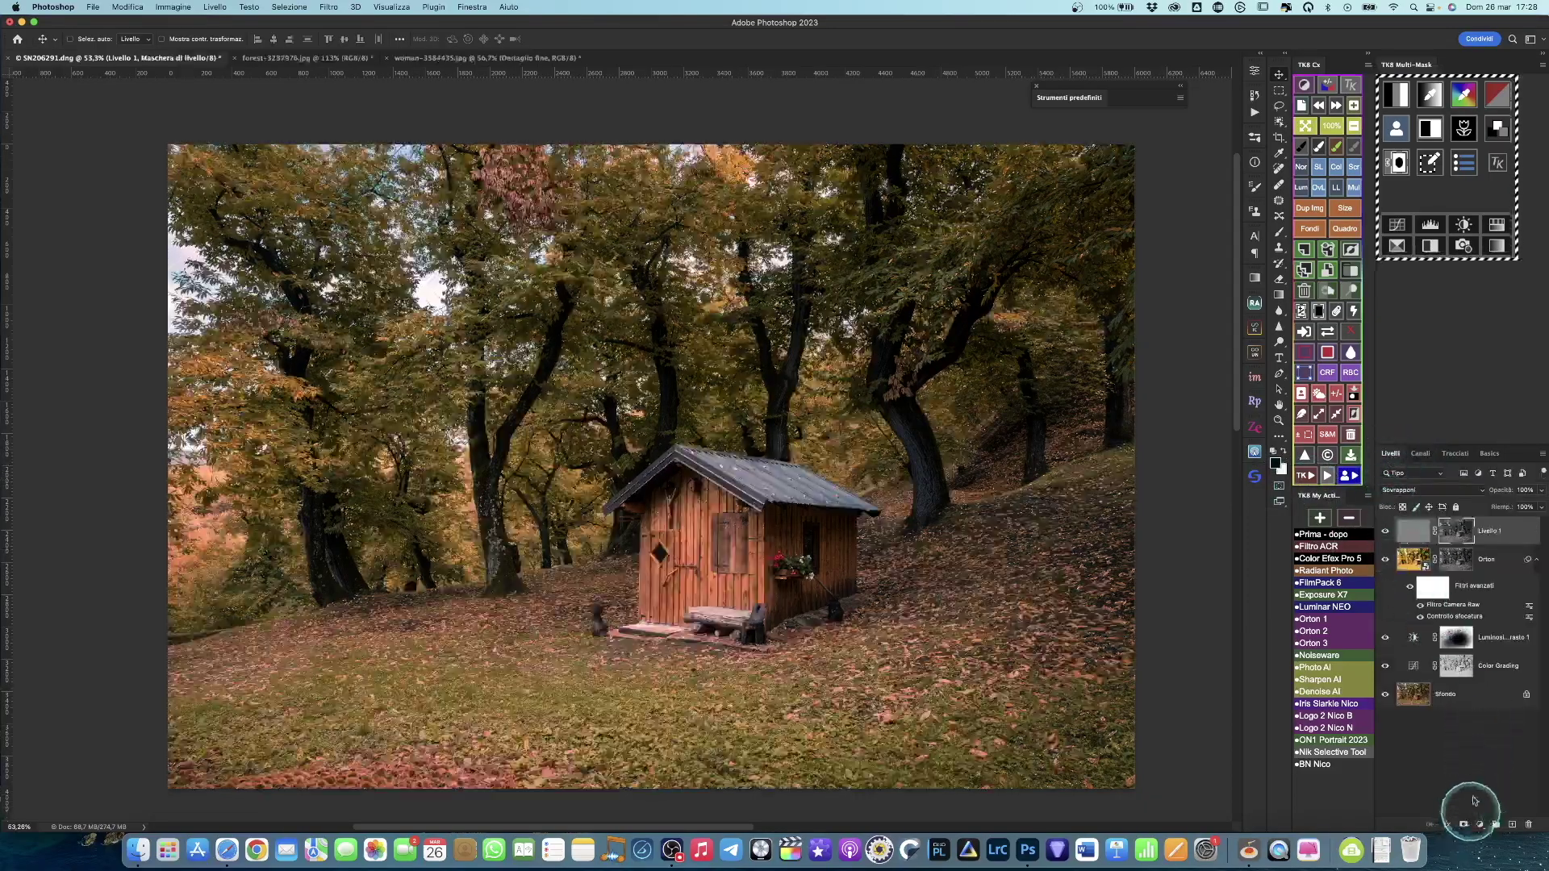
click(1411, 533)
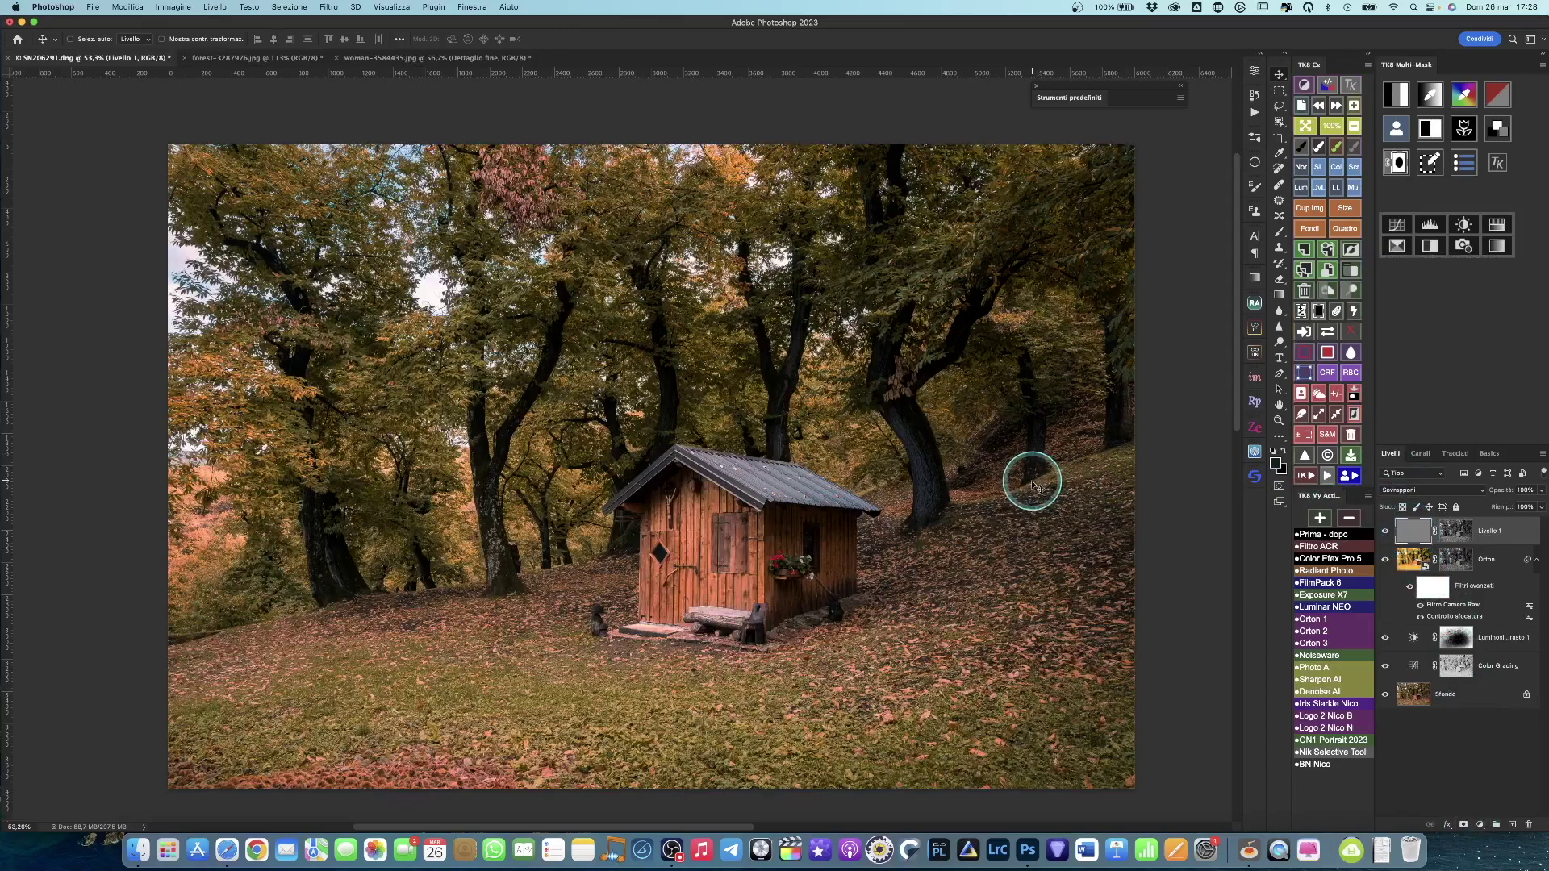
scroll(1009, 485, down, 1)
click(1384, 531)
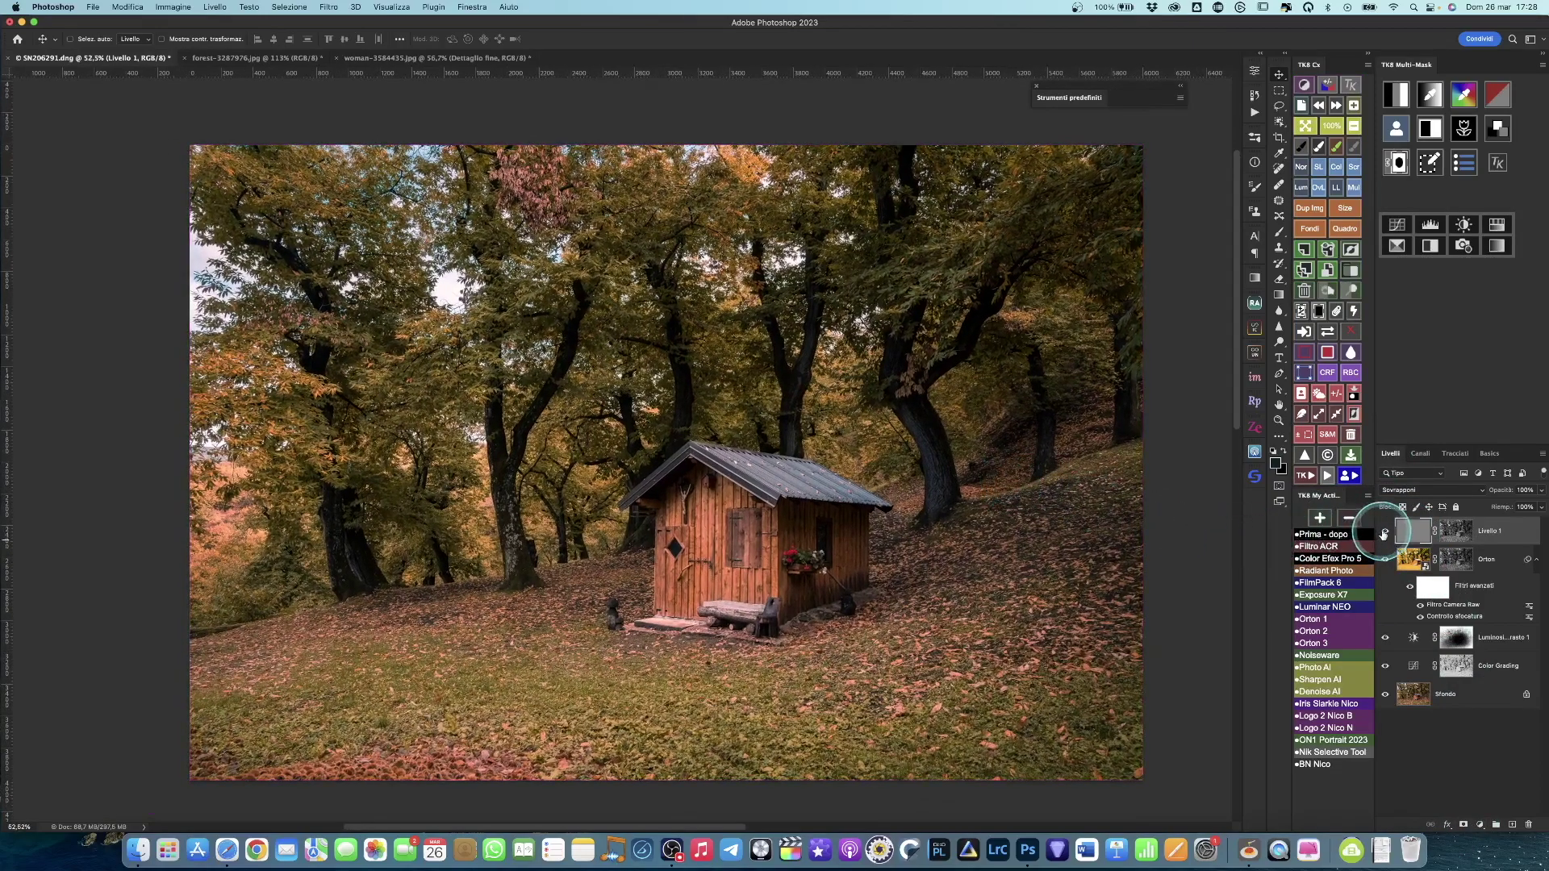
click(1384, 531)
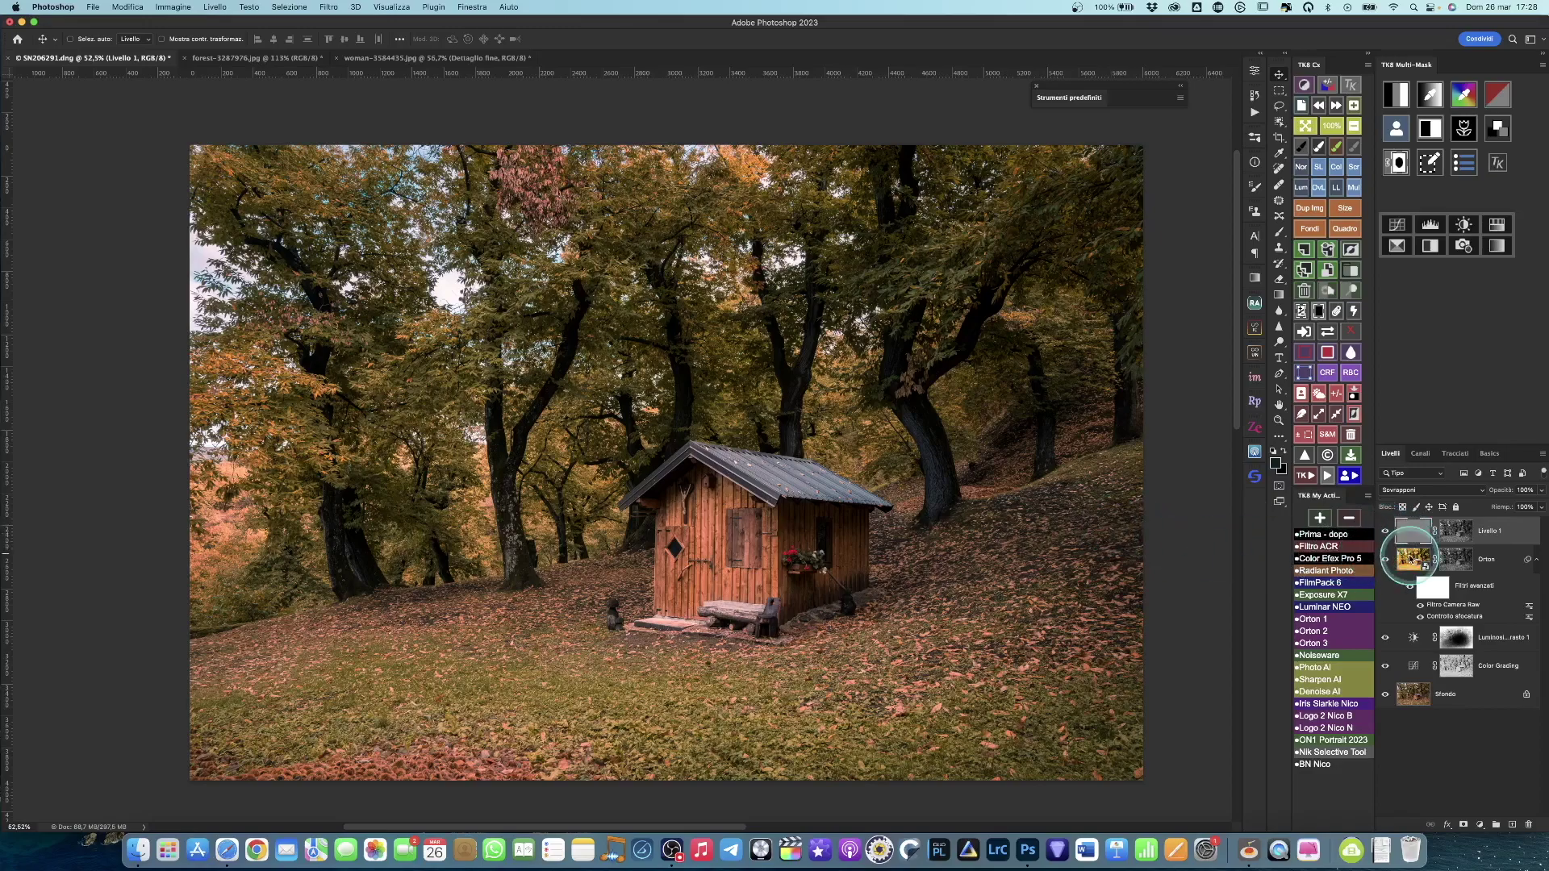
- Group Livello 1 and Orton into a group named Orton with a white layer mask
click(1410, 562)
key(super+g)
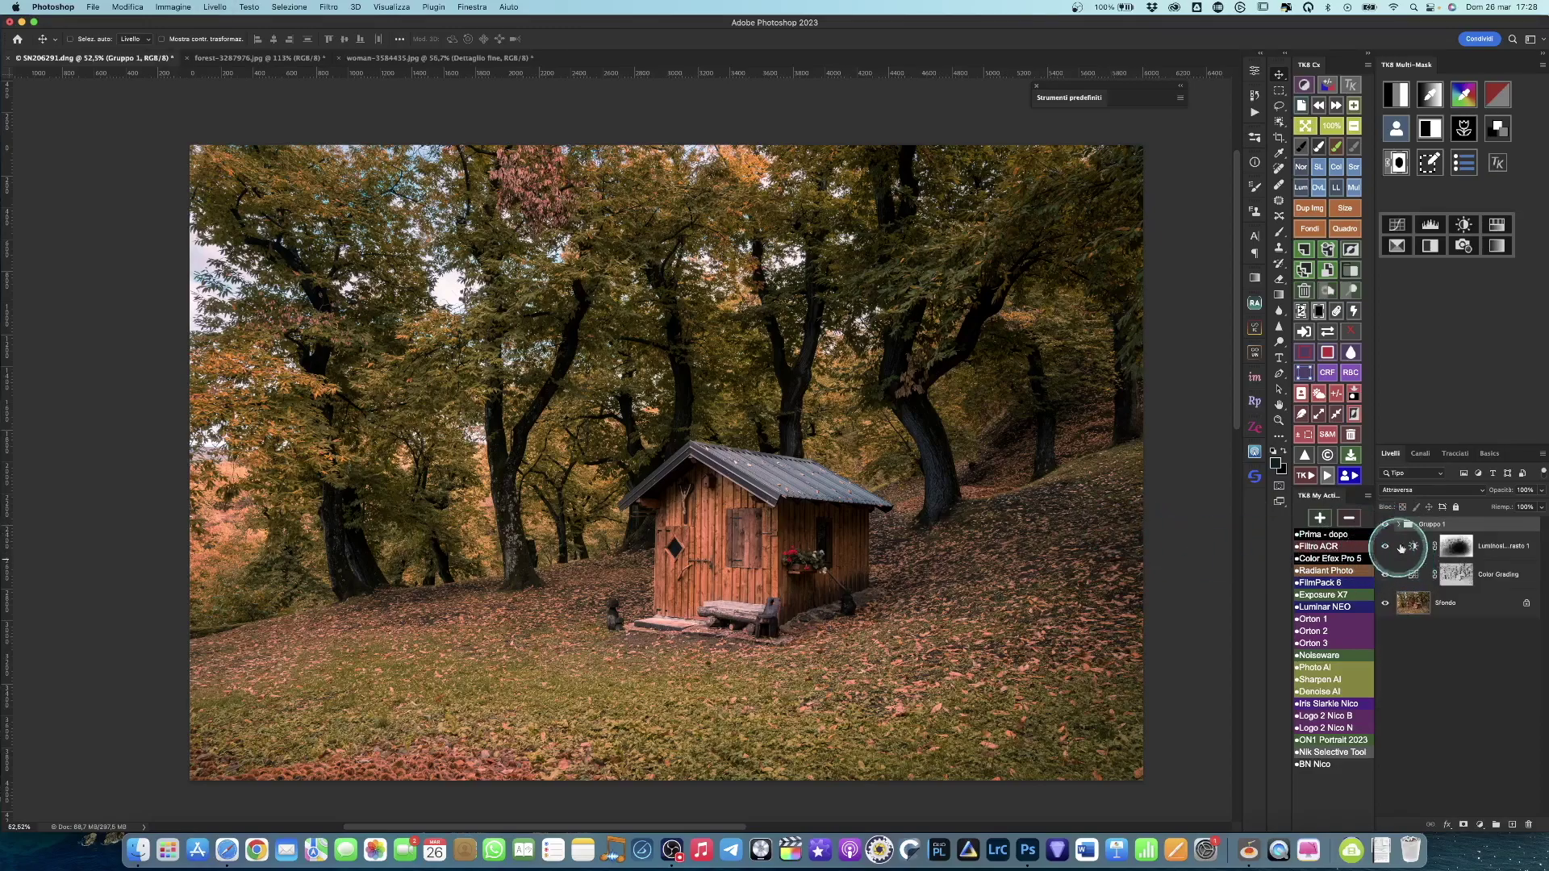
double_click(1424, 524)
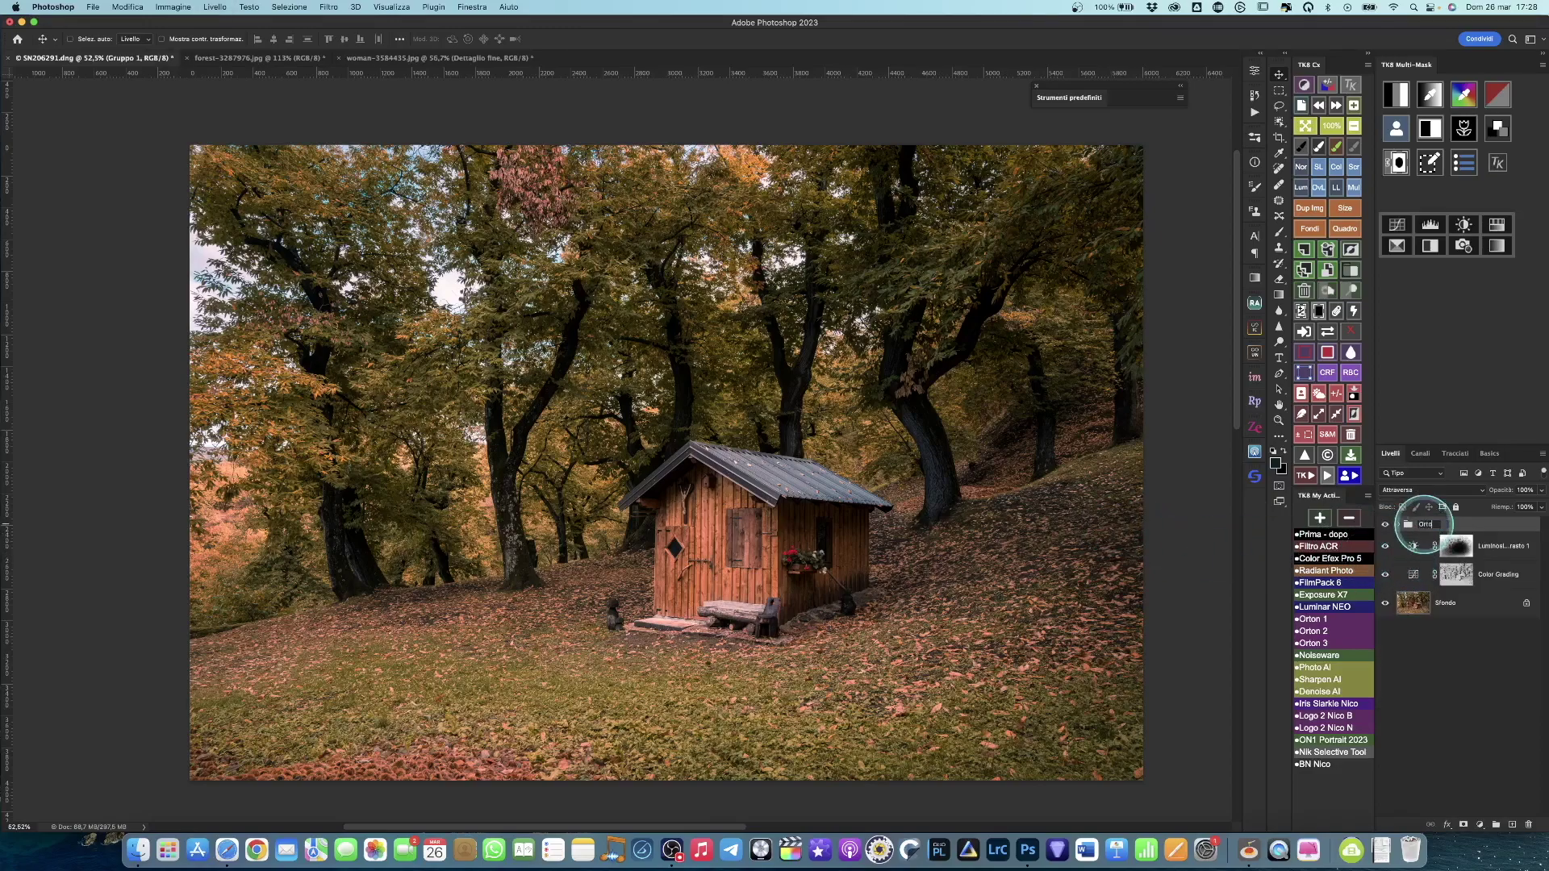
key(Return)
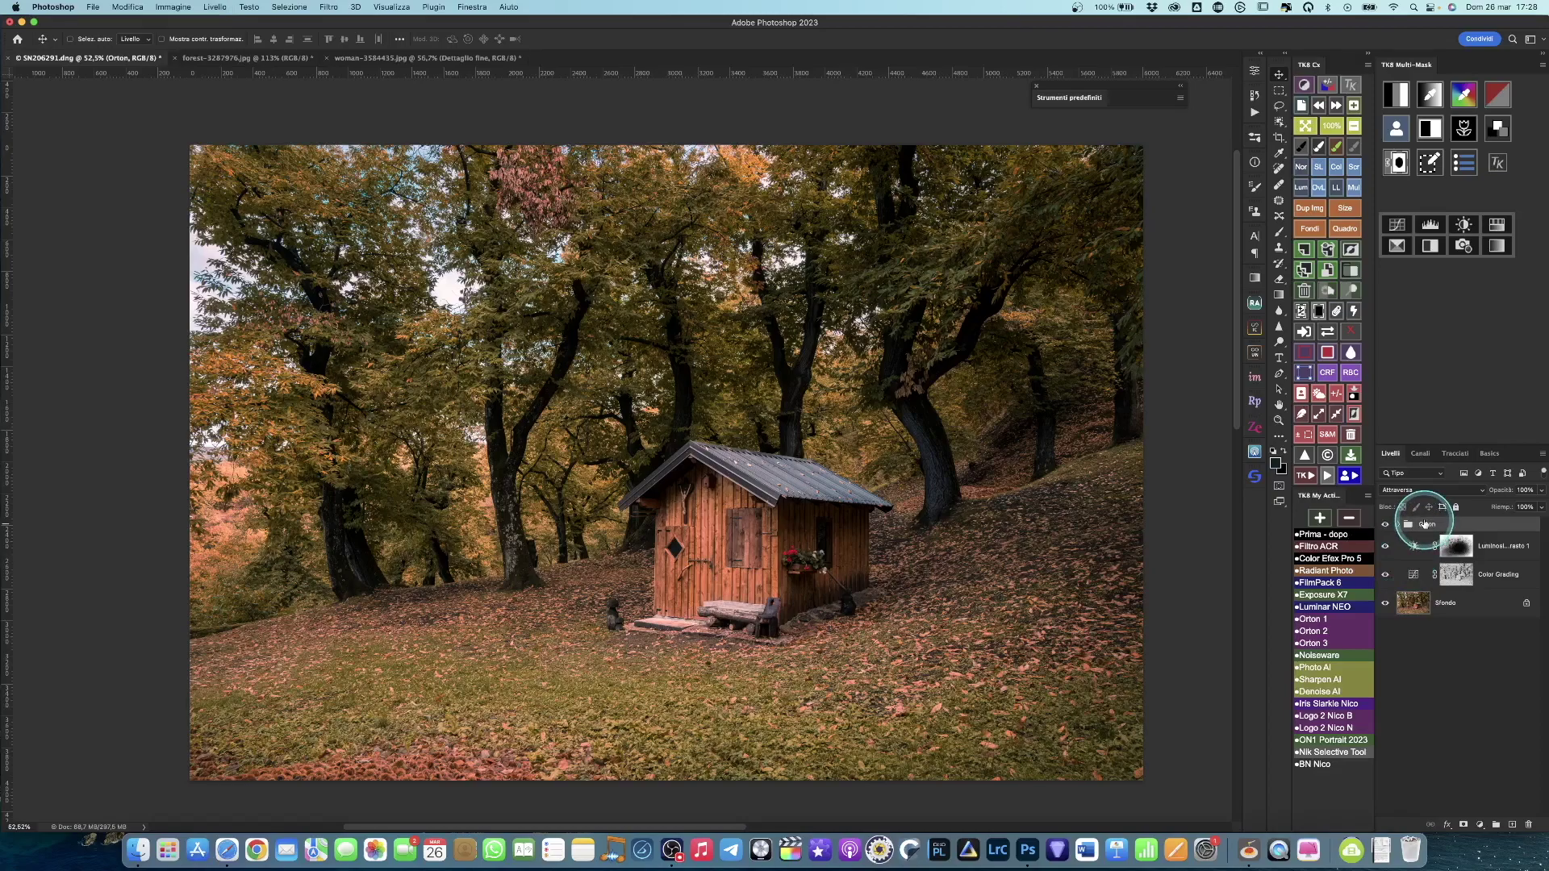
click(1464, 824)
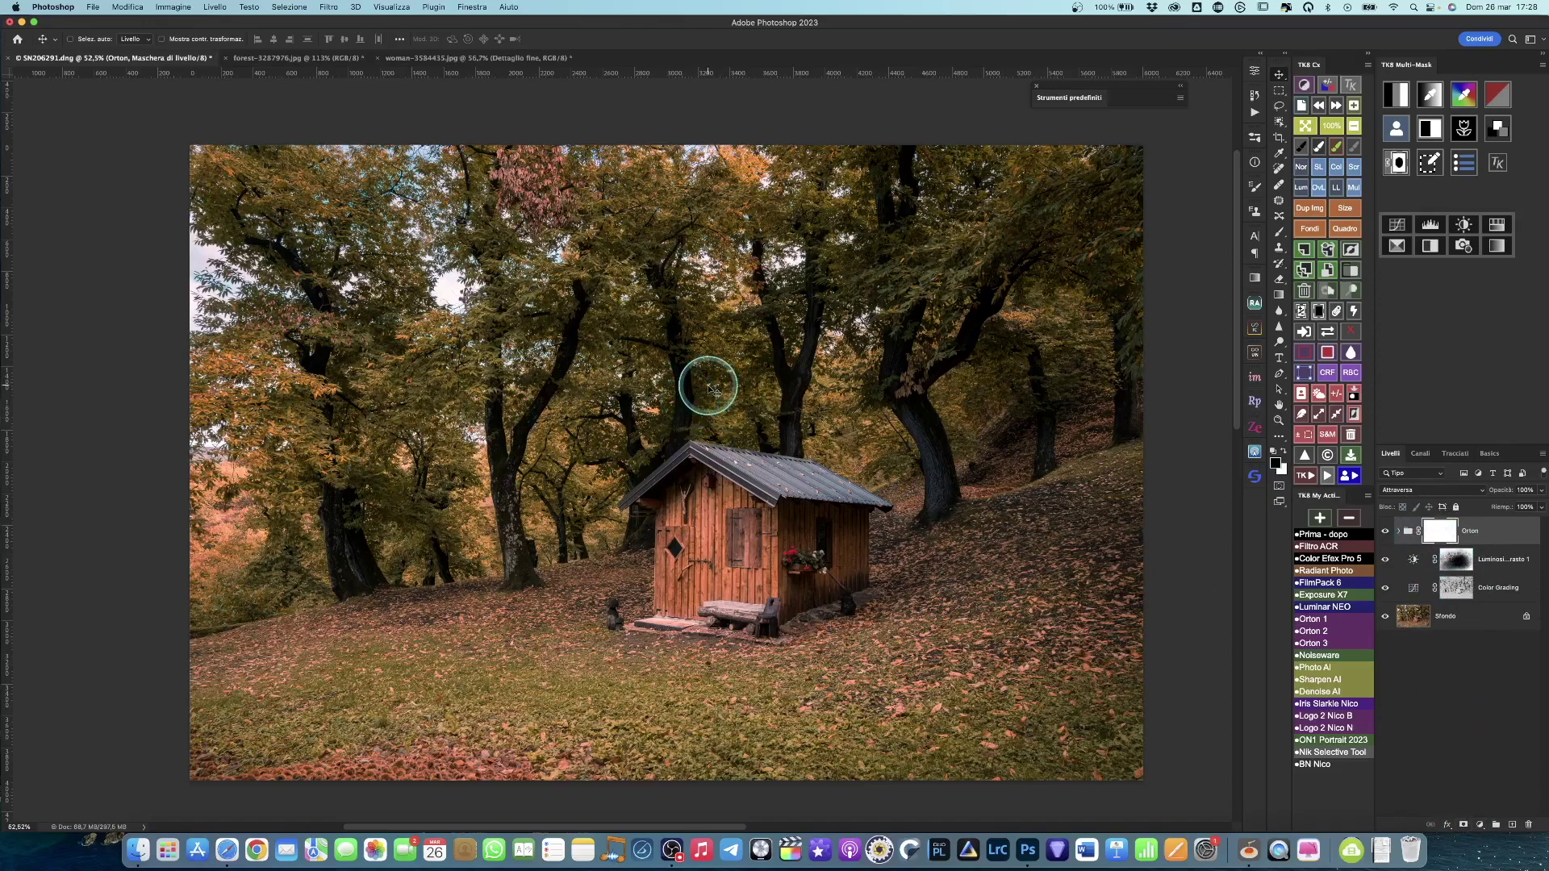
- Toggle the Orton group's visibility repeatedly to compare the cabin photo with and without the glow
scroll(500, 303, right, 2)
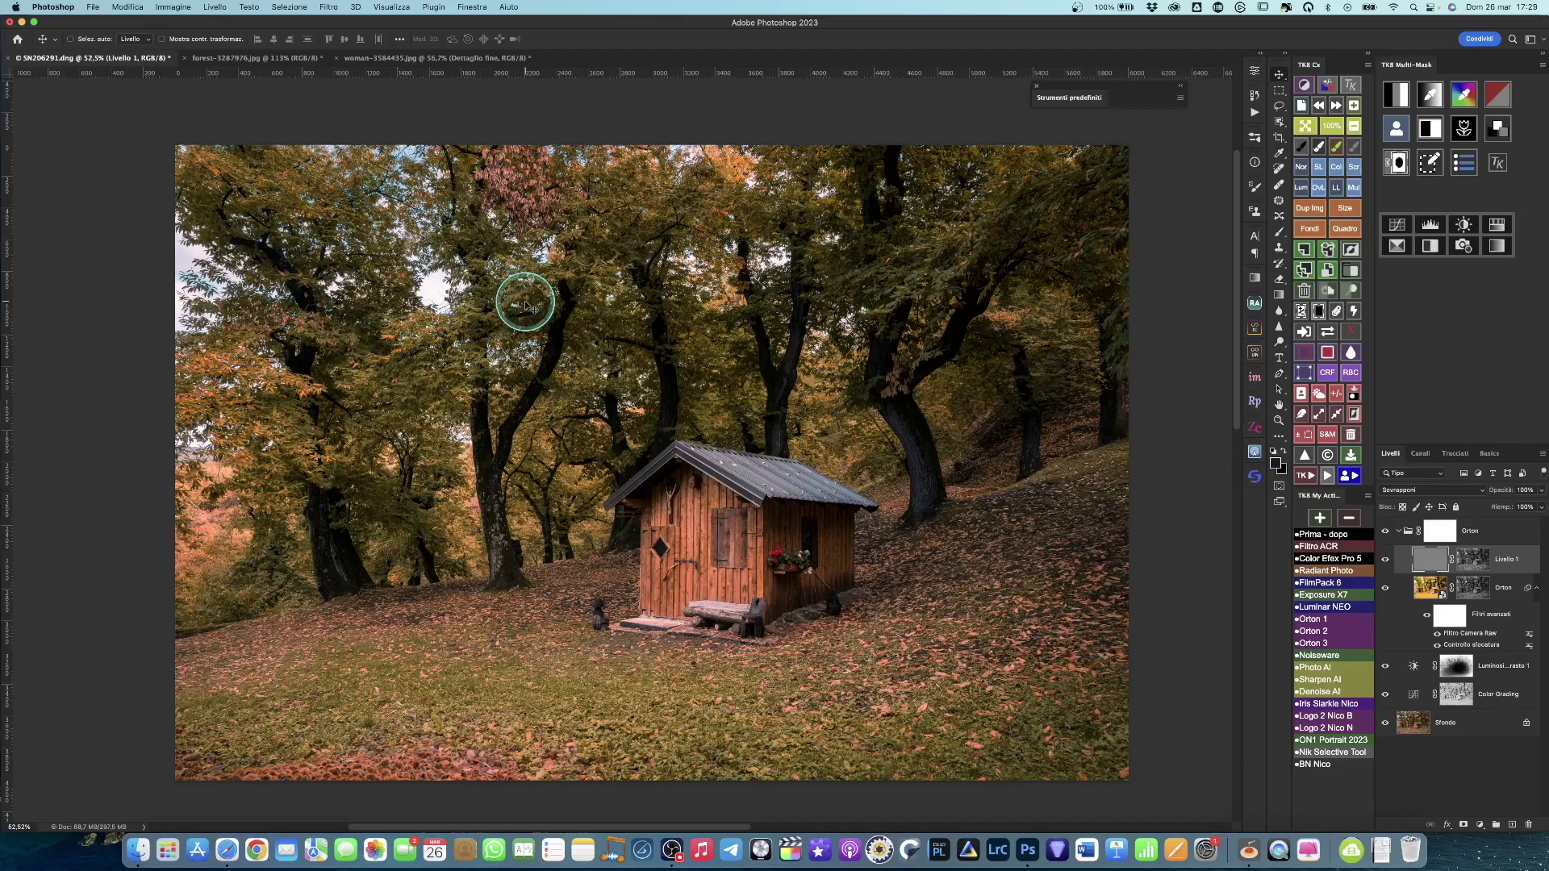
click(1384, 531)
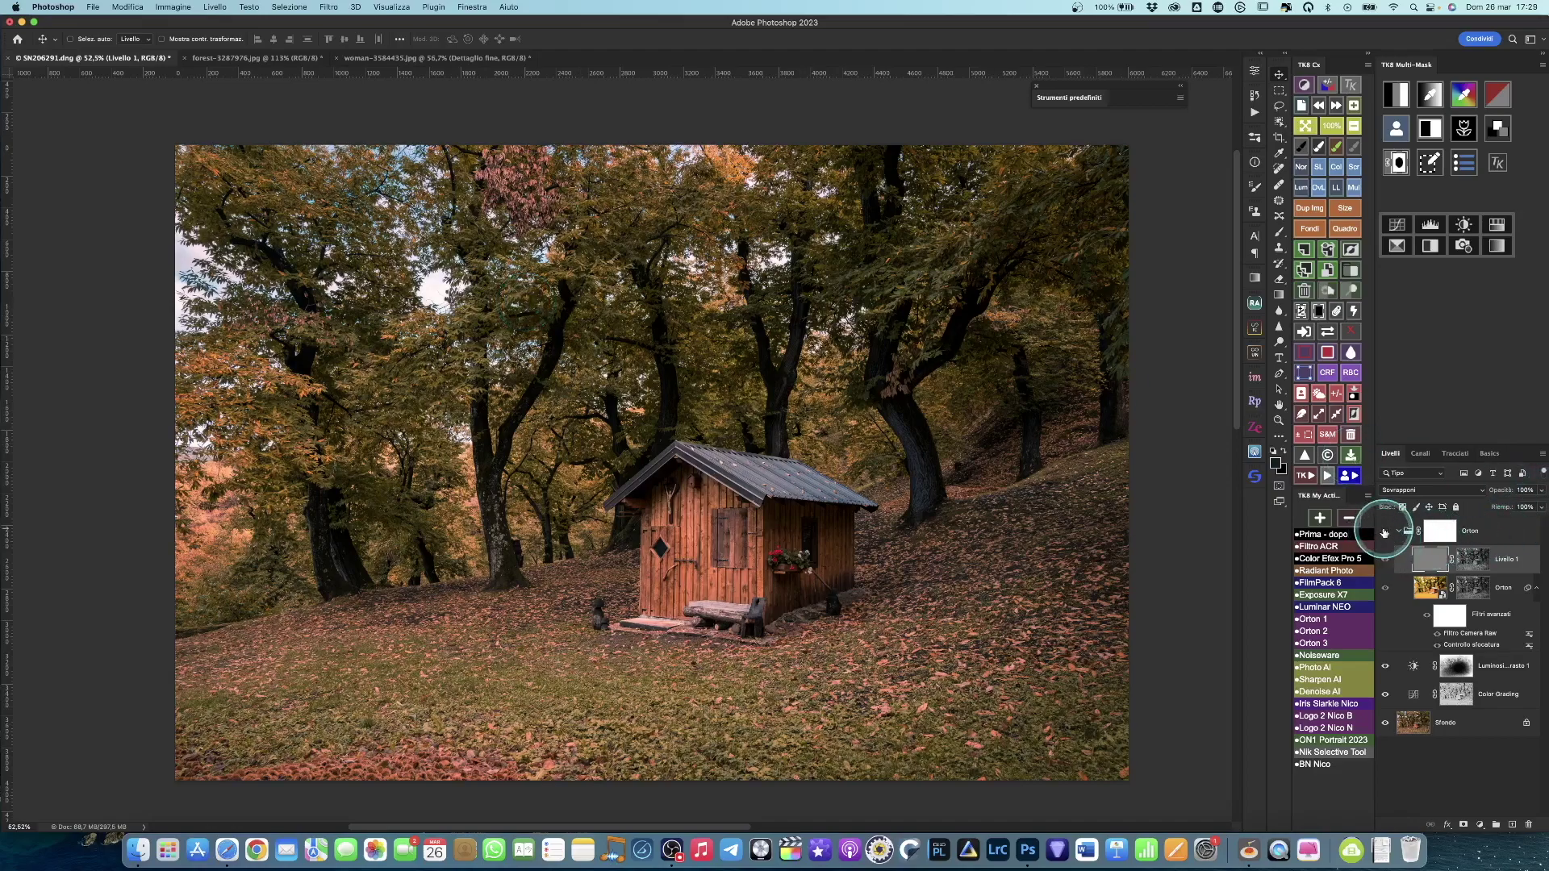
click(1384, 531)
click(1385, 531)
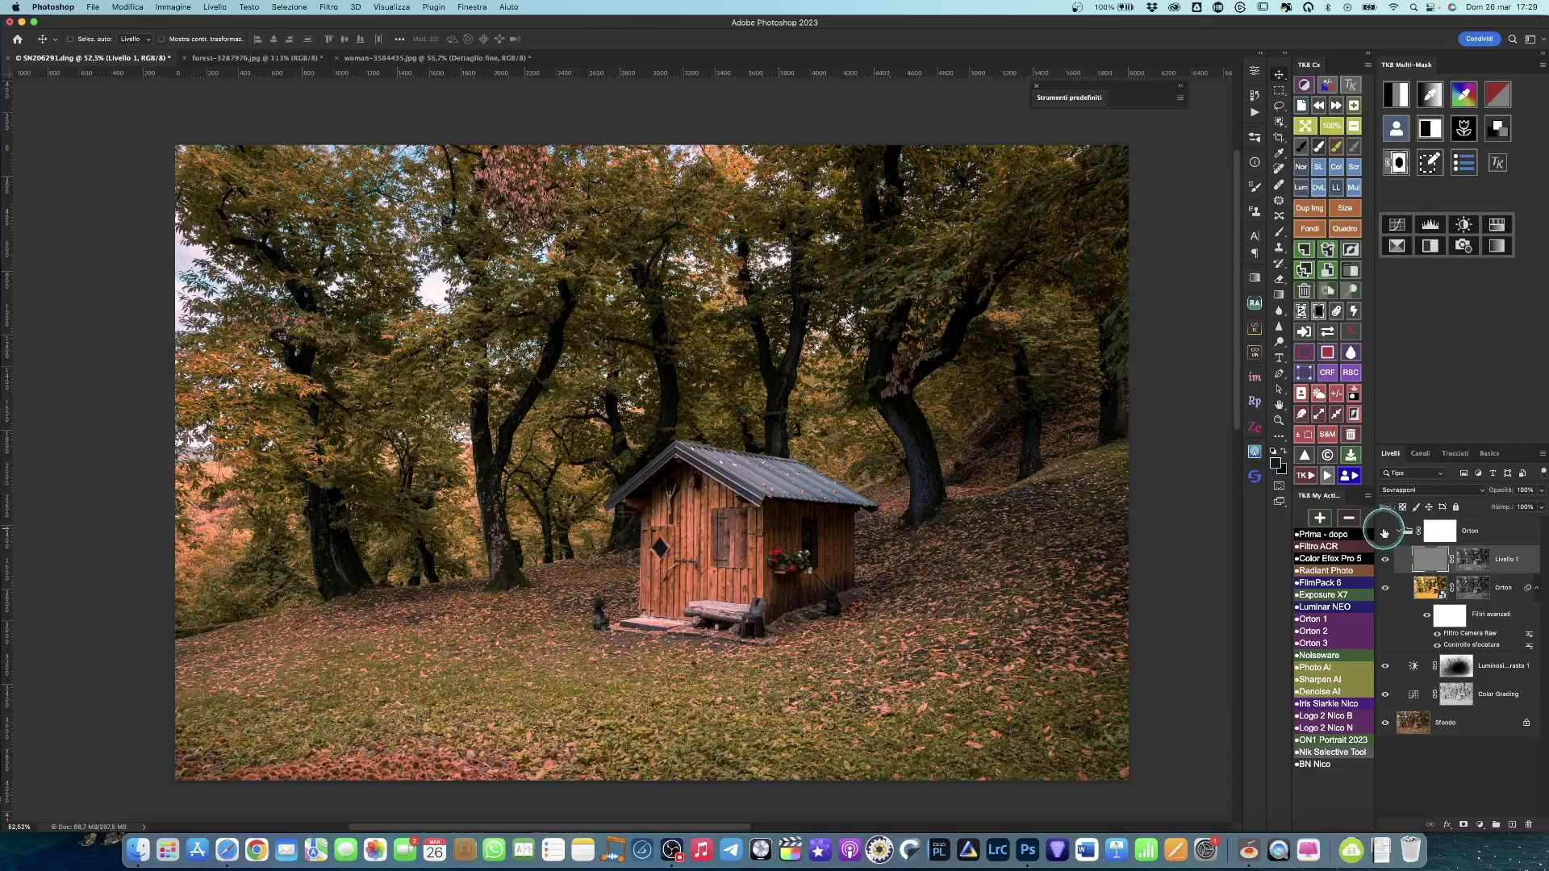
click(1384, 531)
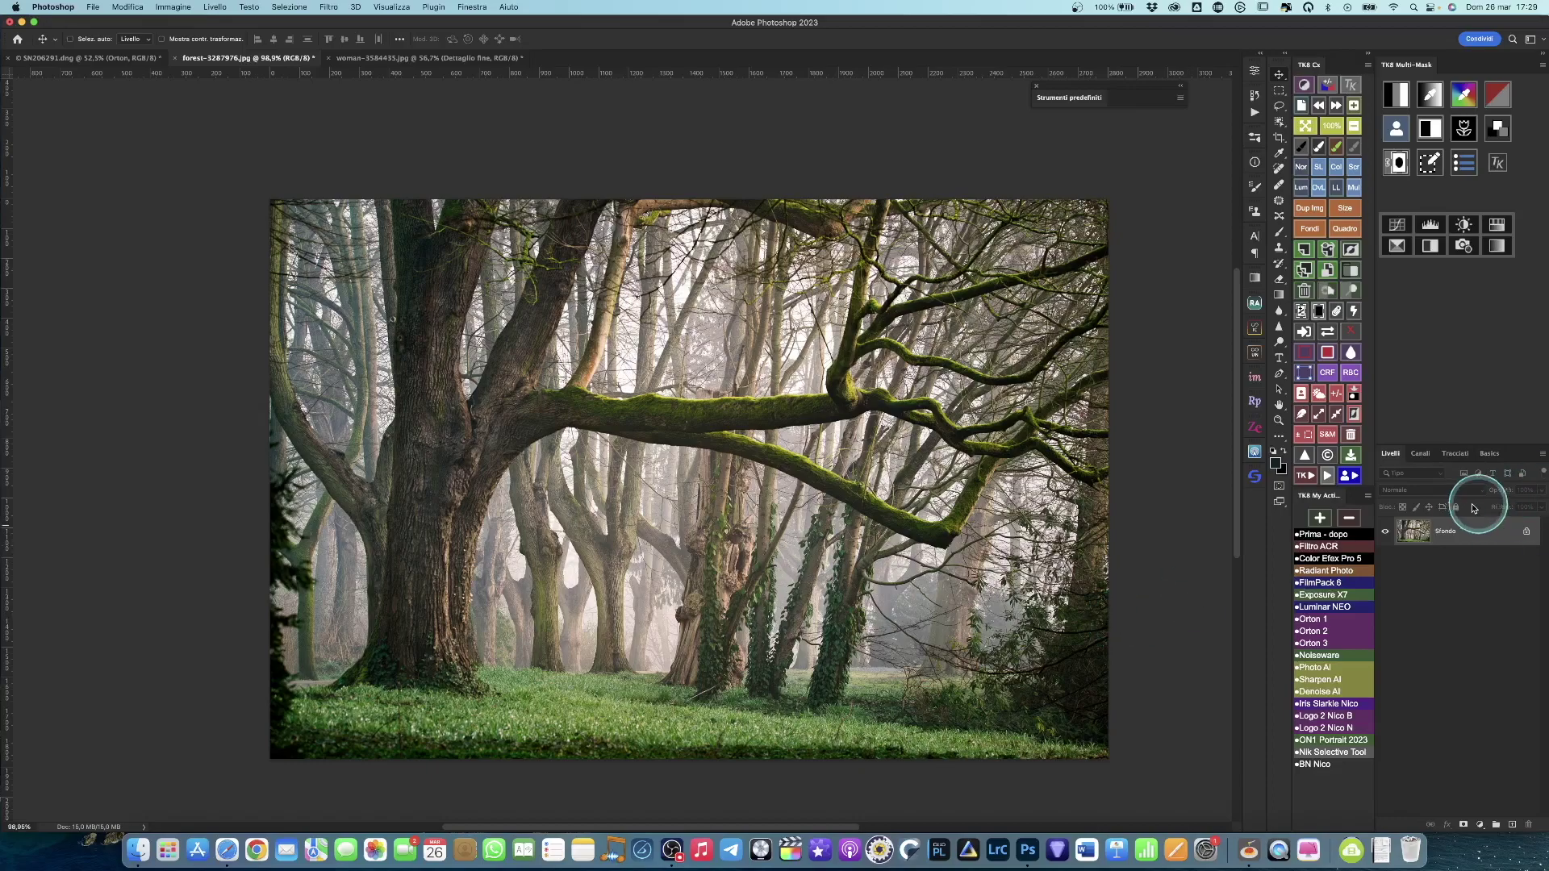
- Duplicate the forest photo onto a new layer and convert it to a smart object
key(super+j)
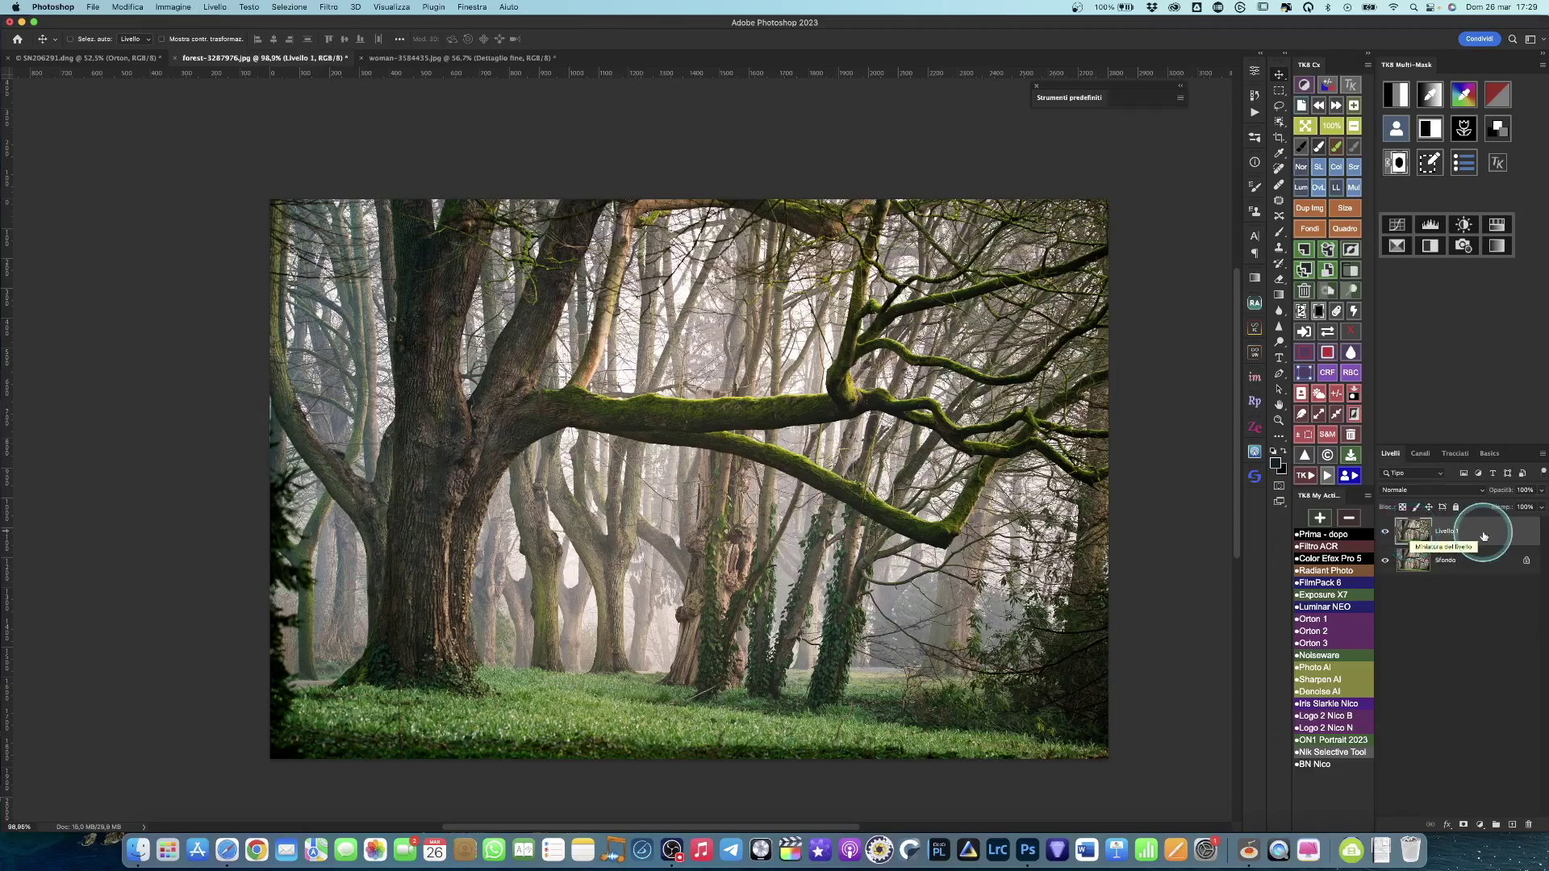
right_click(1484, 536)
click(1378, 416)
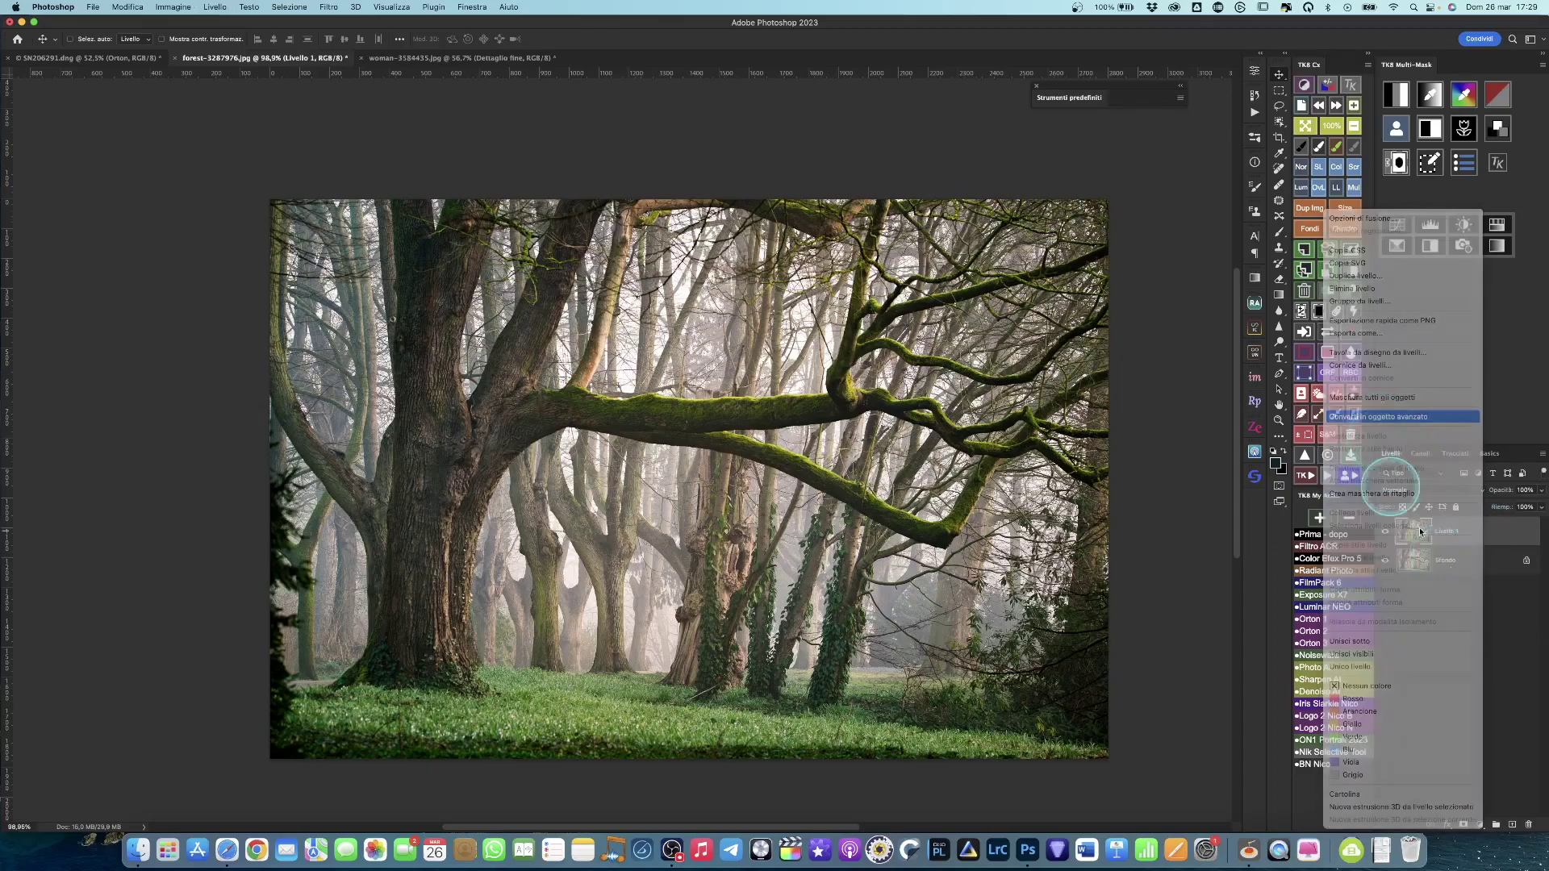
- Apply a Gaussian blur of radius 19 to the smart object and lower its opacity
click(328, 6)
mouse_move(342, 228)
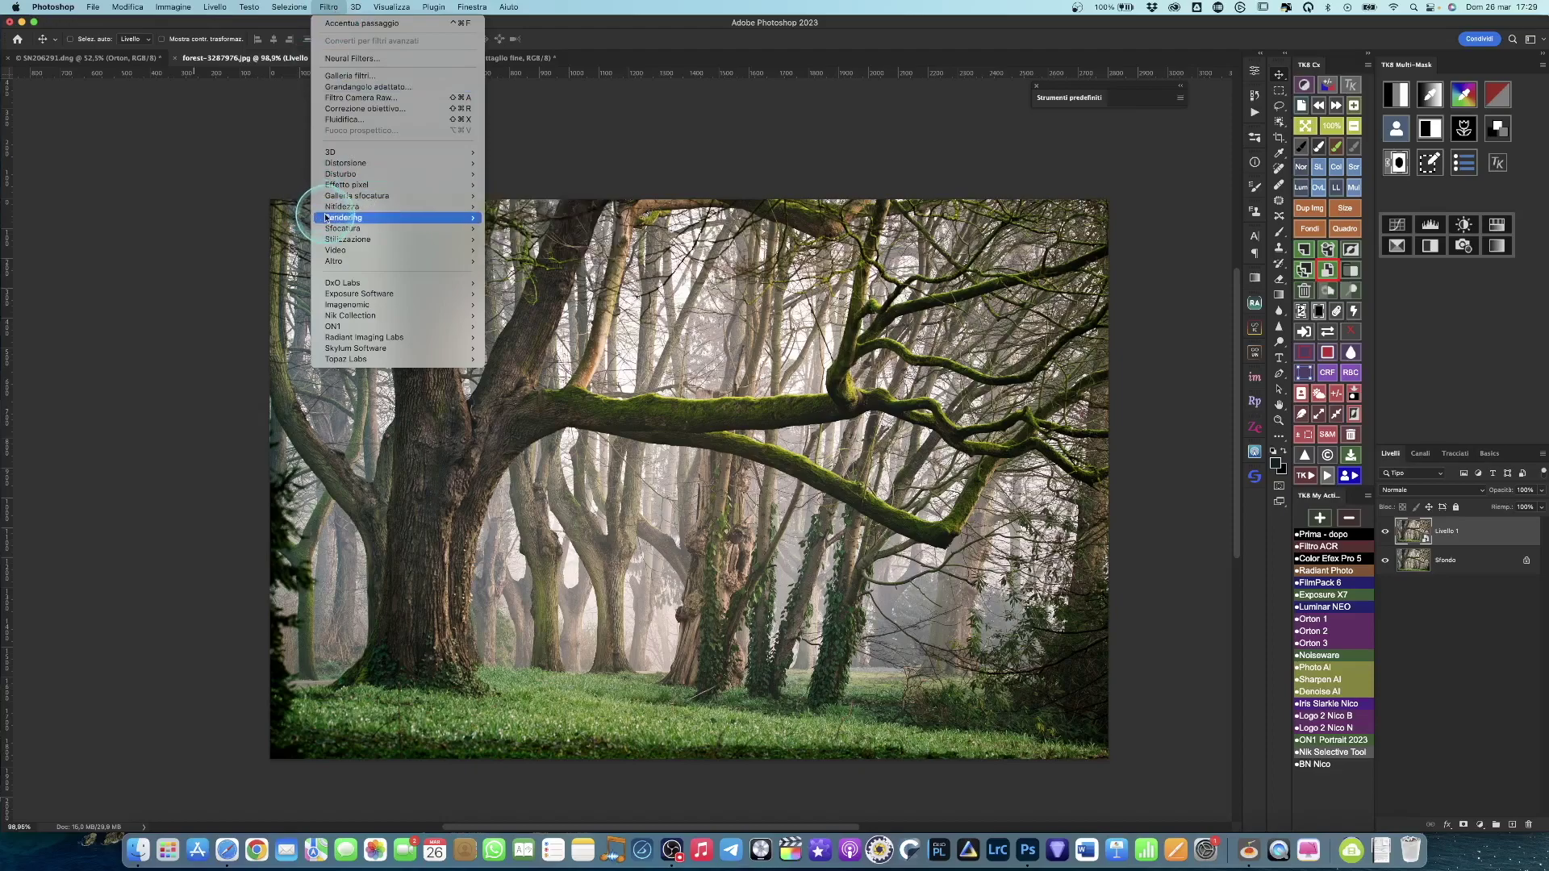
click(516, 229)
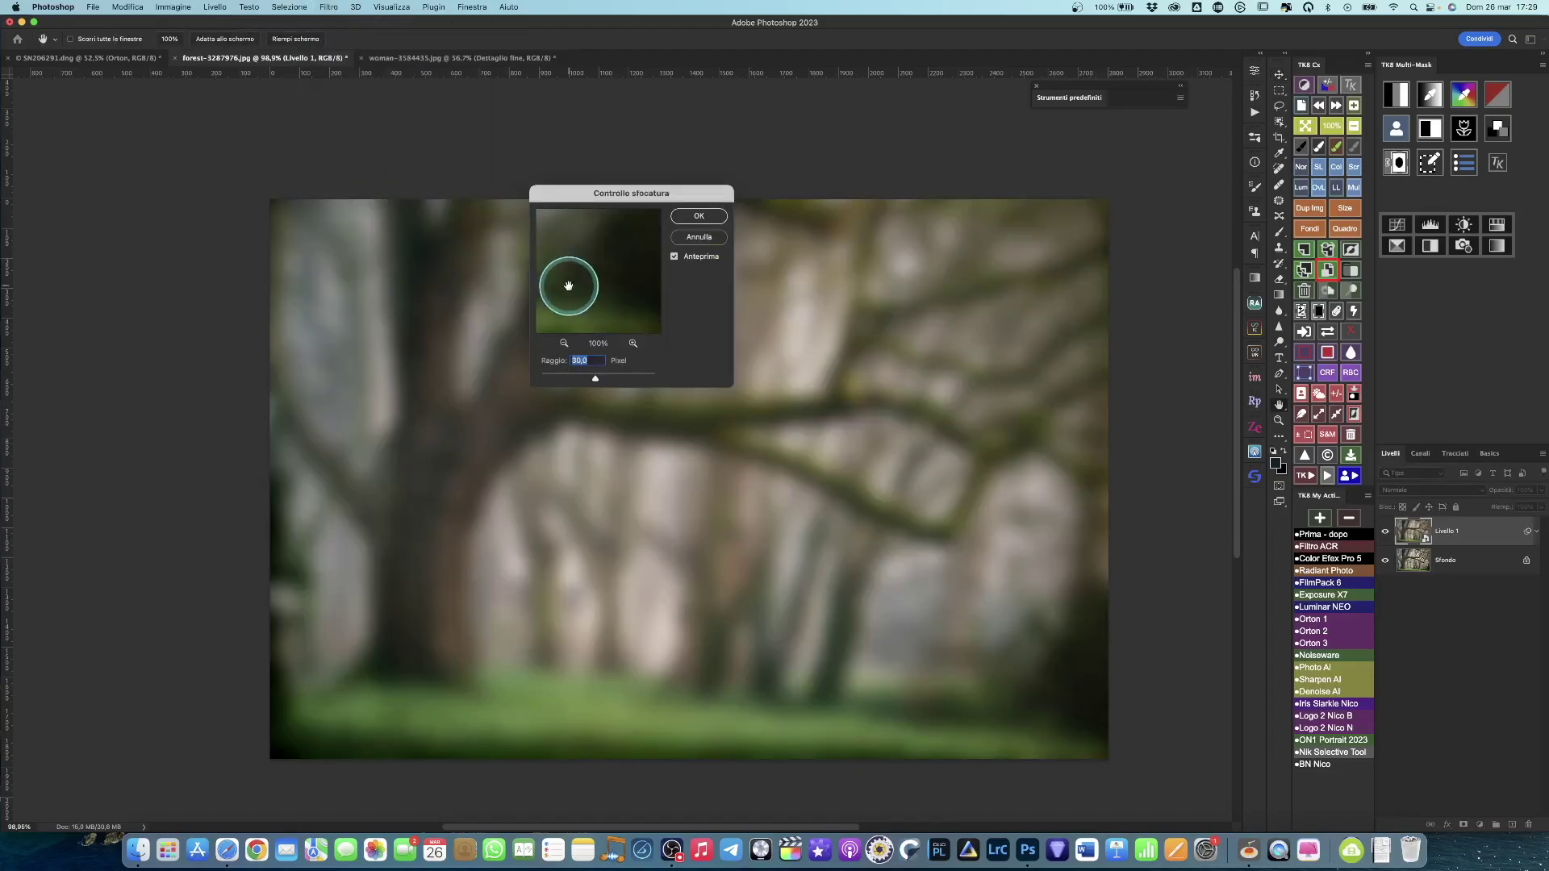
drag(593, 380, 592, 380)
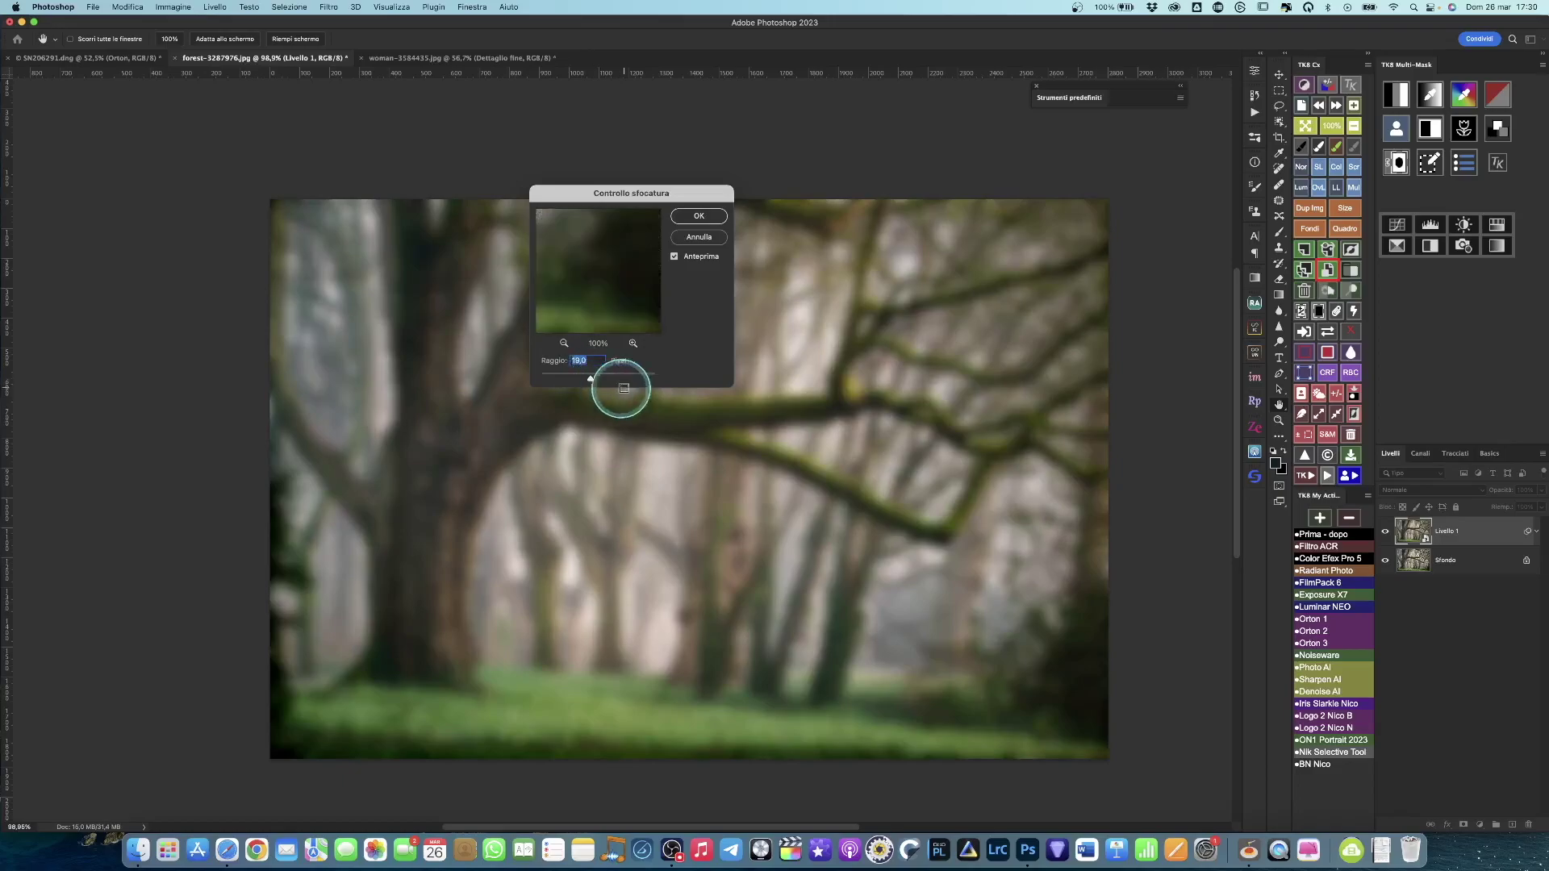
click(699, 217)
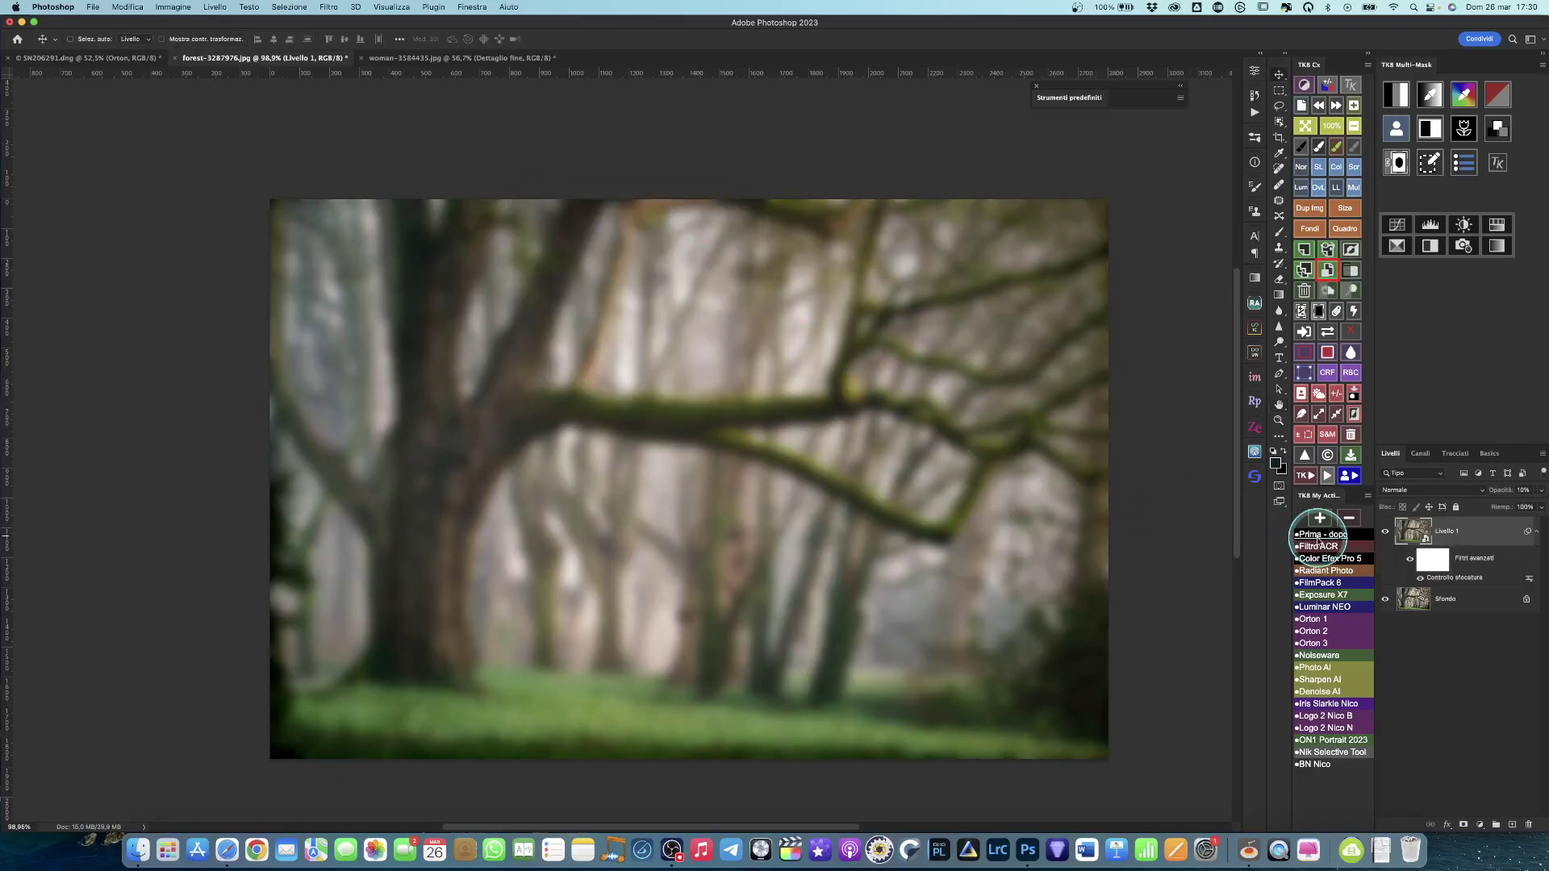
click(1319, 539)
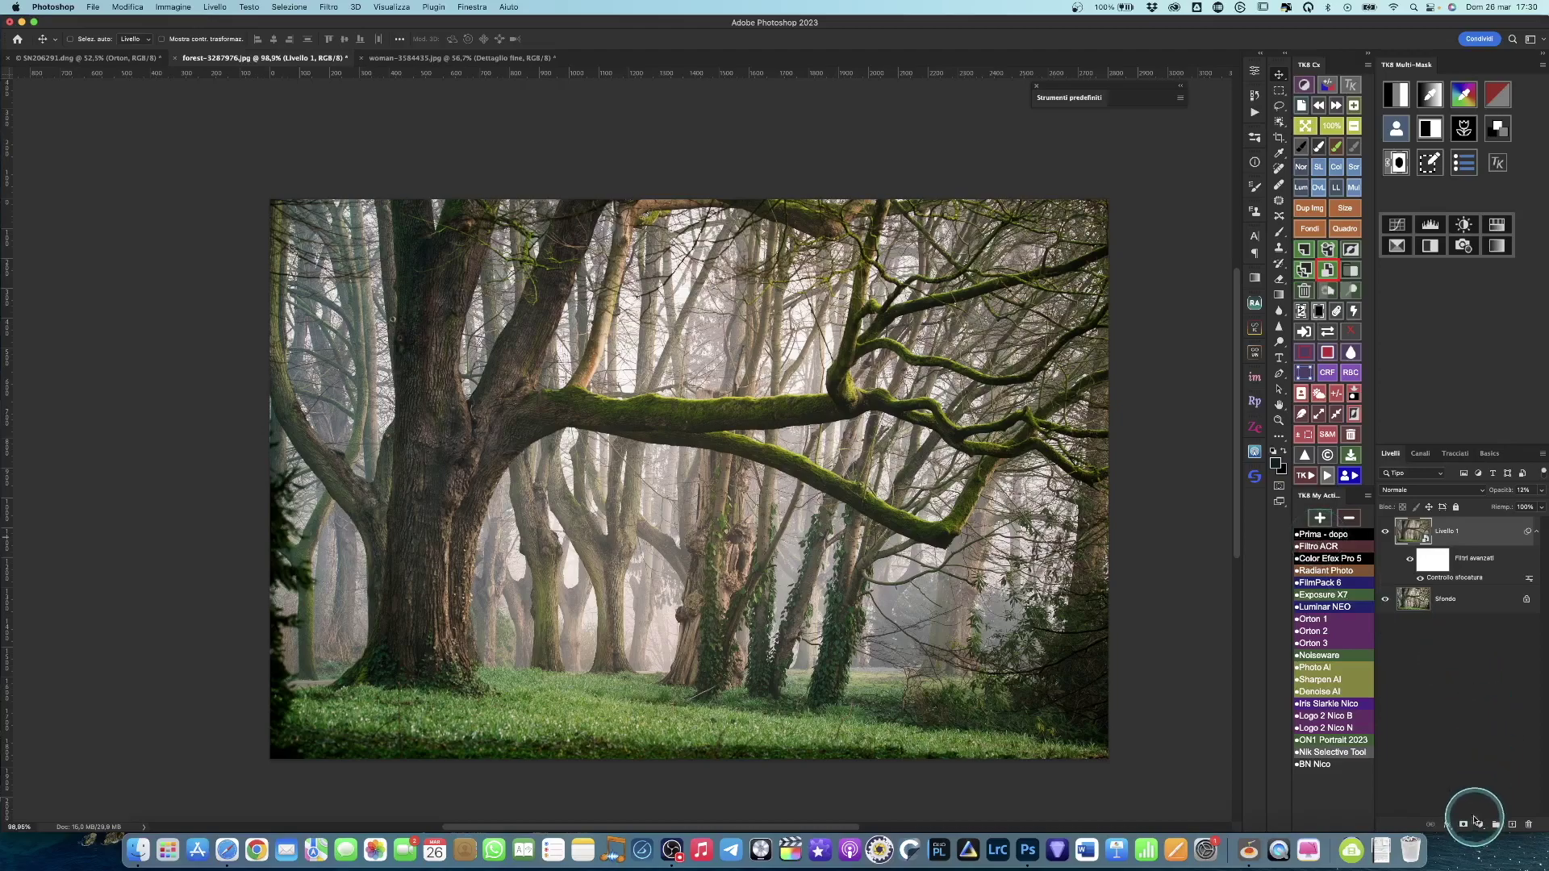
- Mask Livello 1 with a luminosity selection loaded from the RGB channel, then target the layer thumbnail
click(1423, 455)
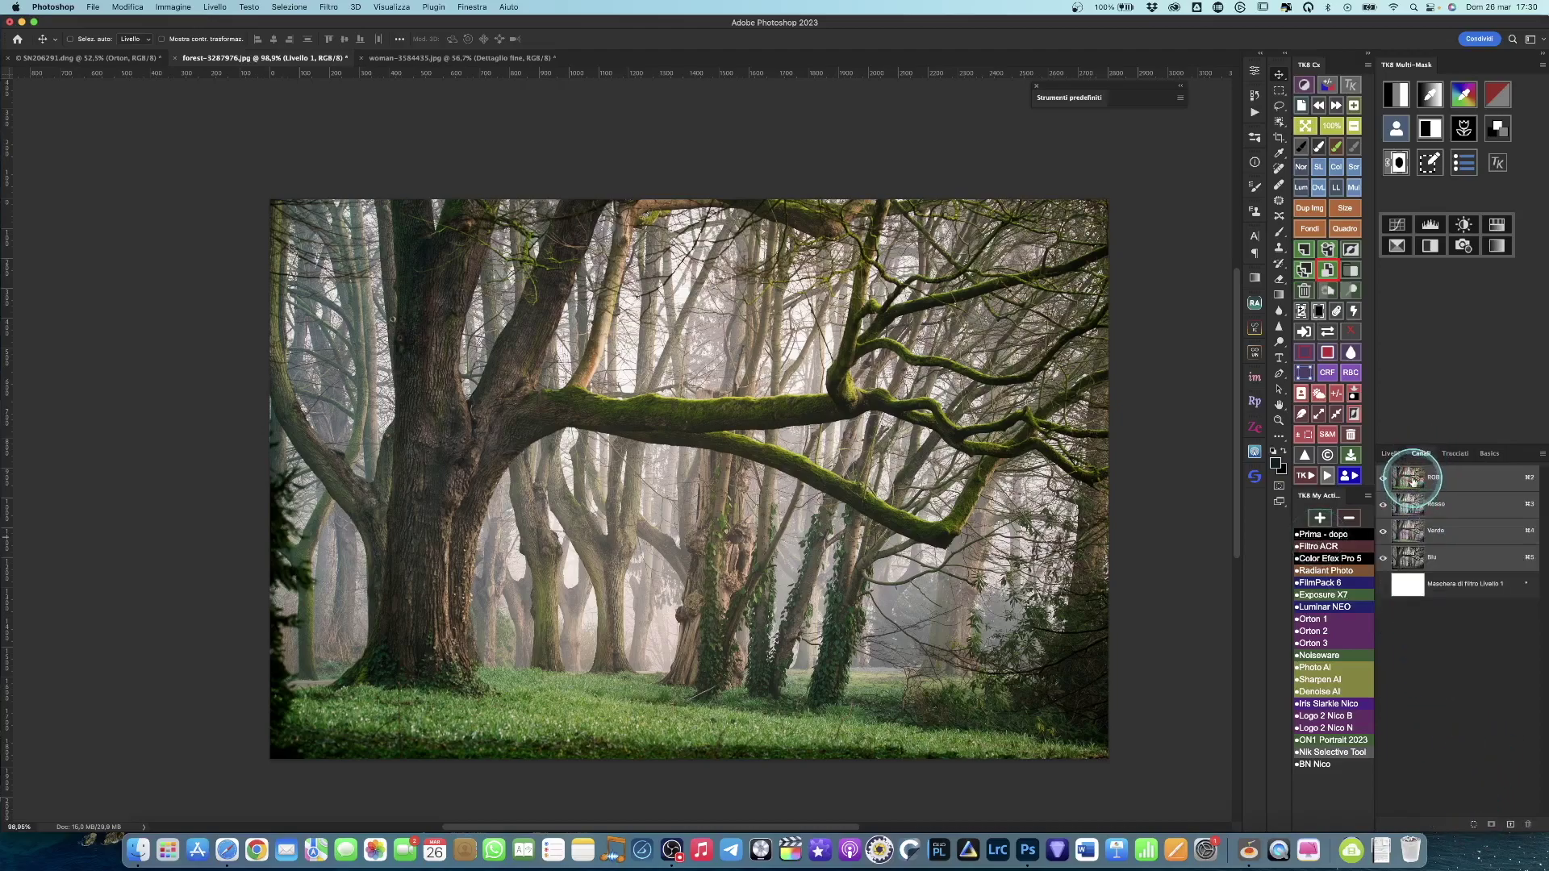
super+click(1416, 483)
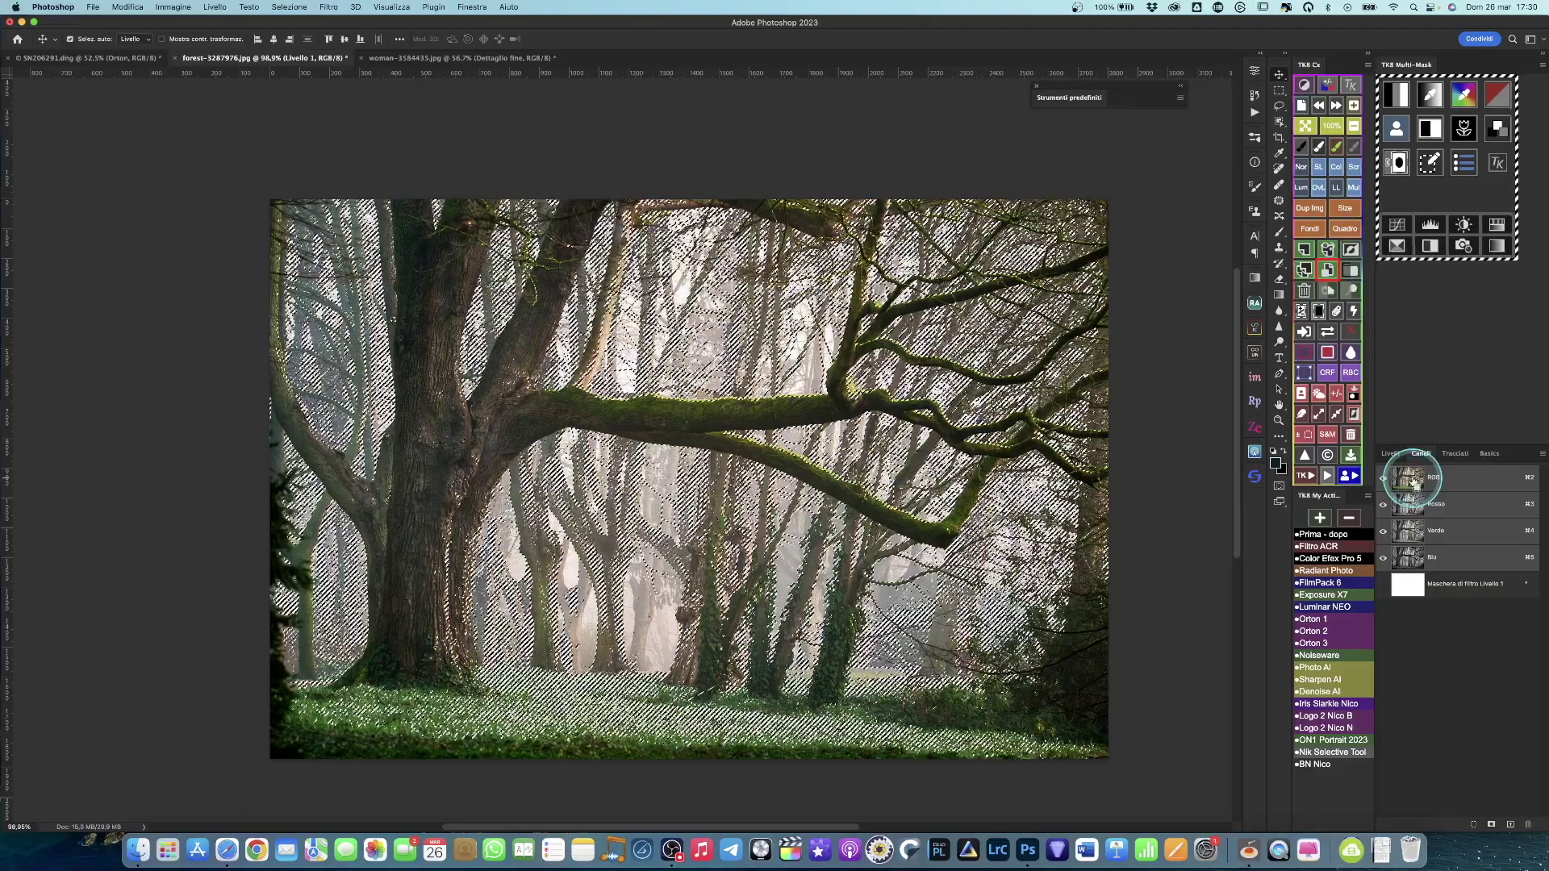
click(1391, 453)
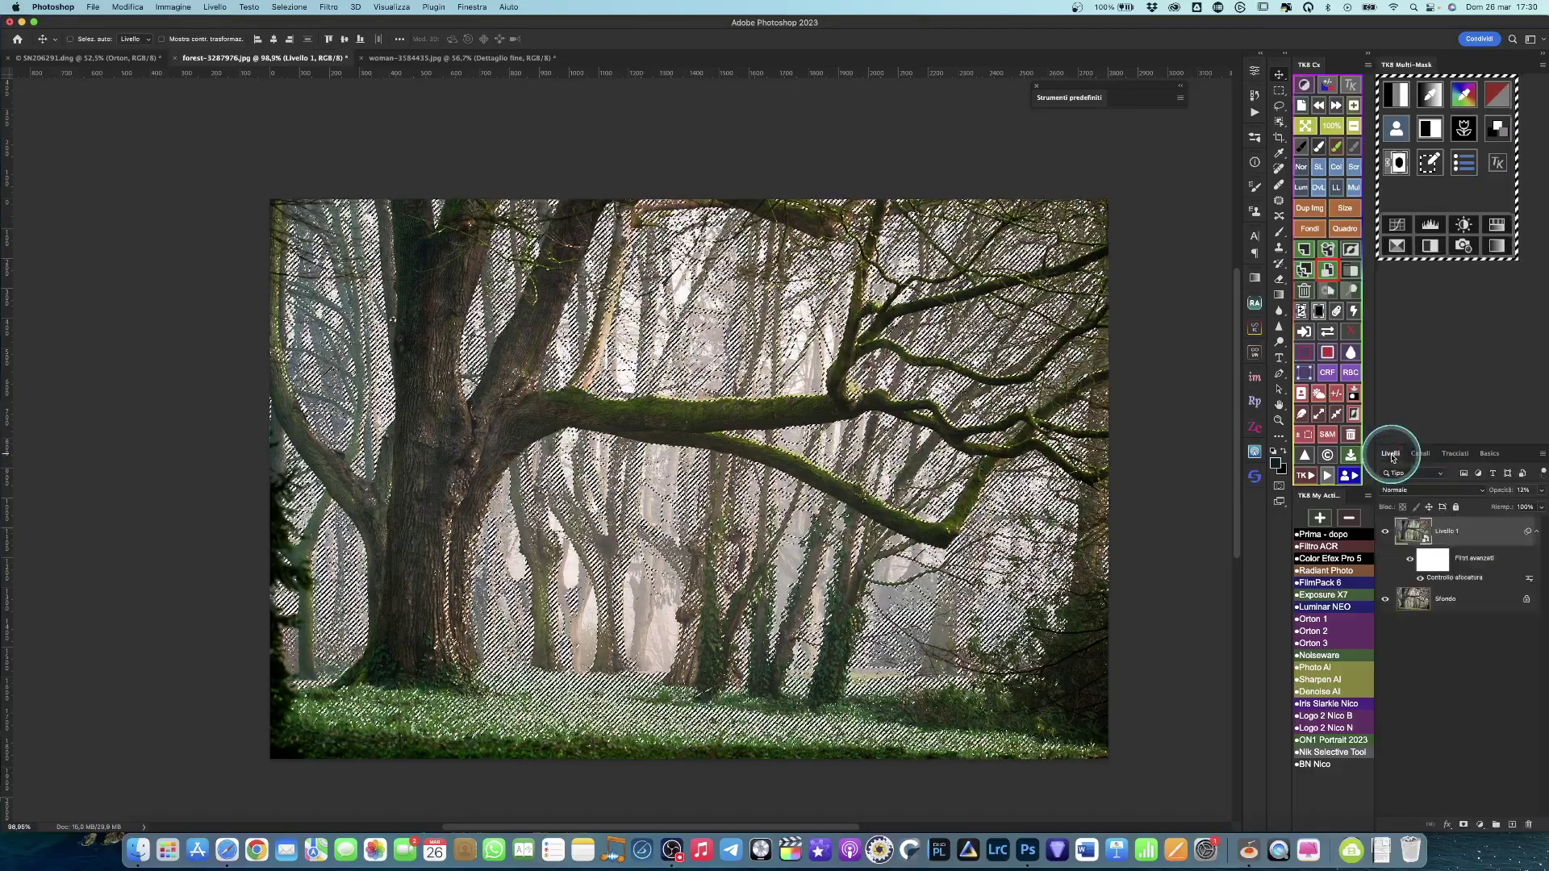
click(1462, 820)
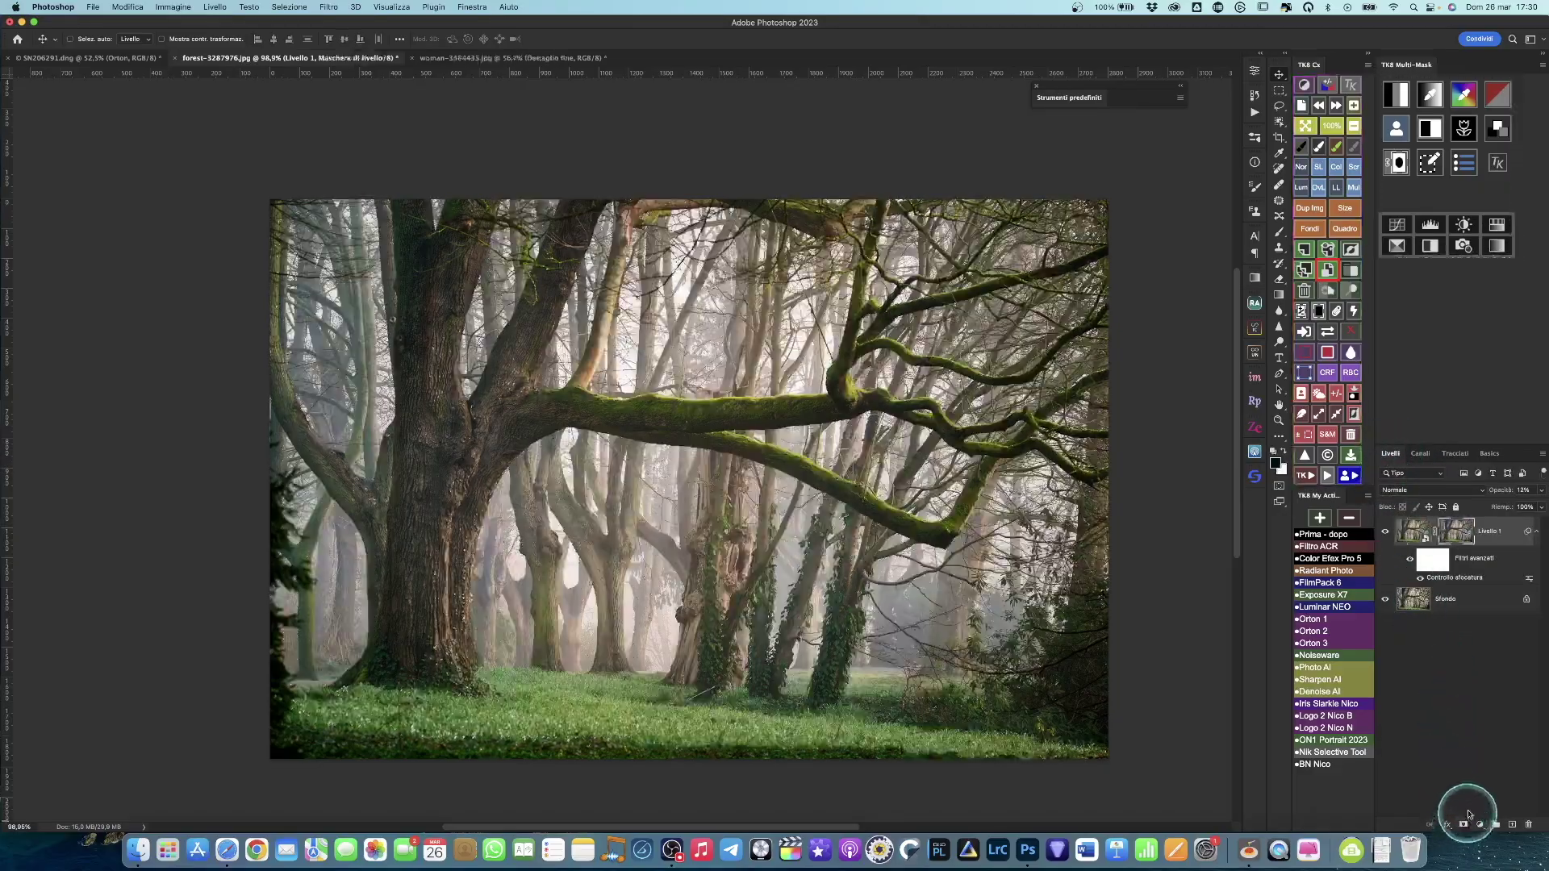
click(1415, 533)
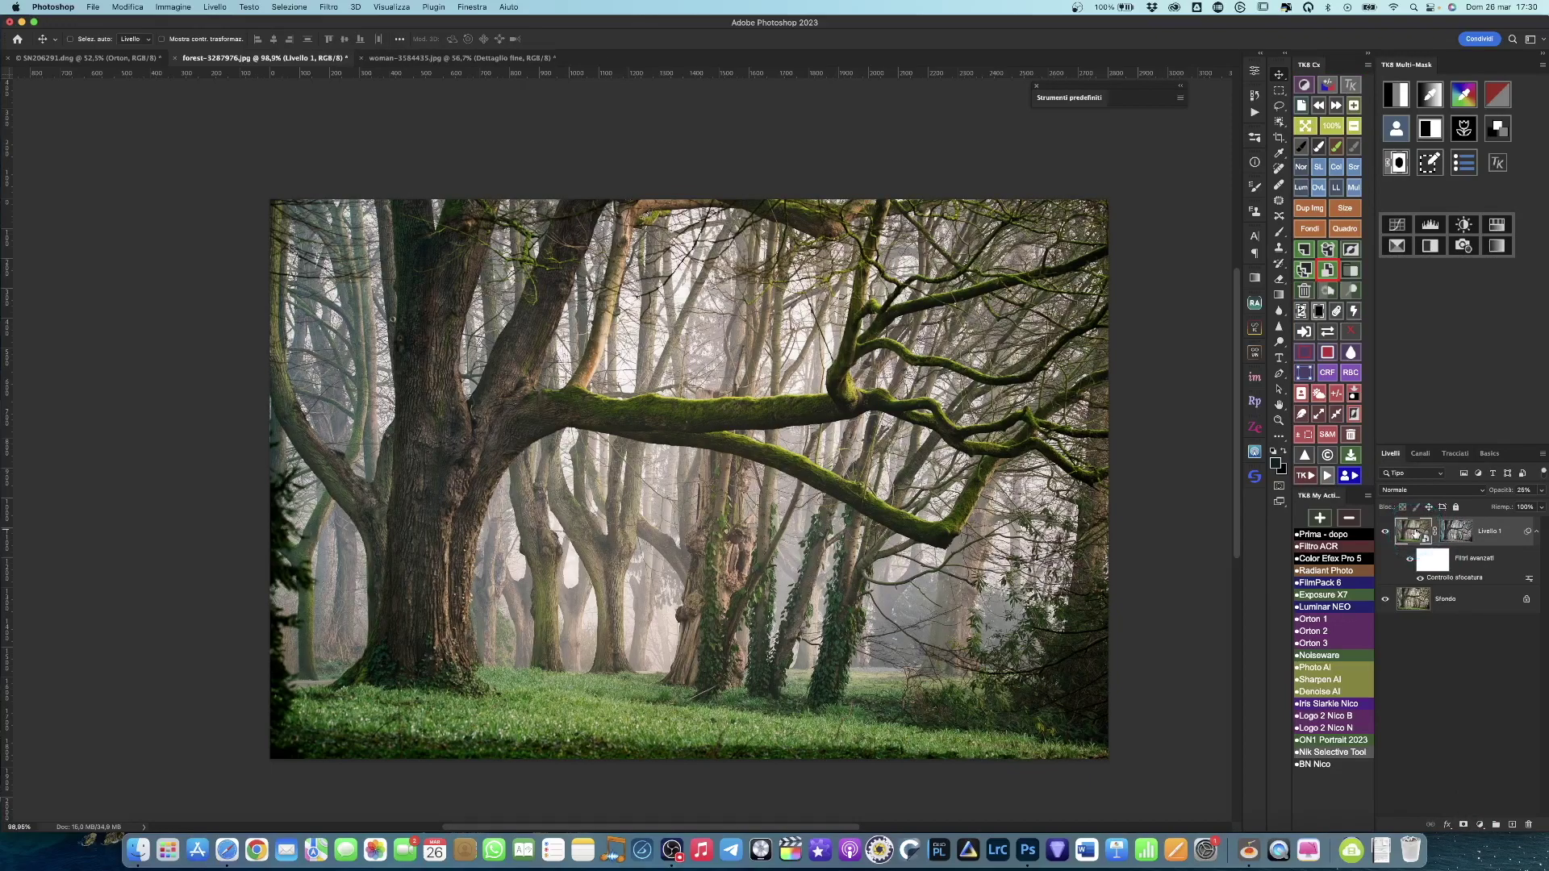
- Apply Camera Raw to Livello 1: exposure +0.80, contrast +100, vibrance +31, saturation +24
click(329, 8)
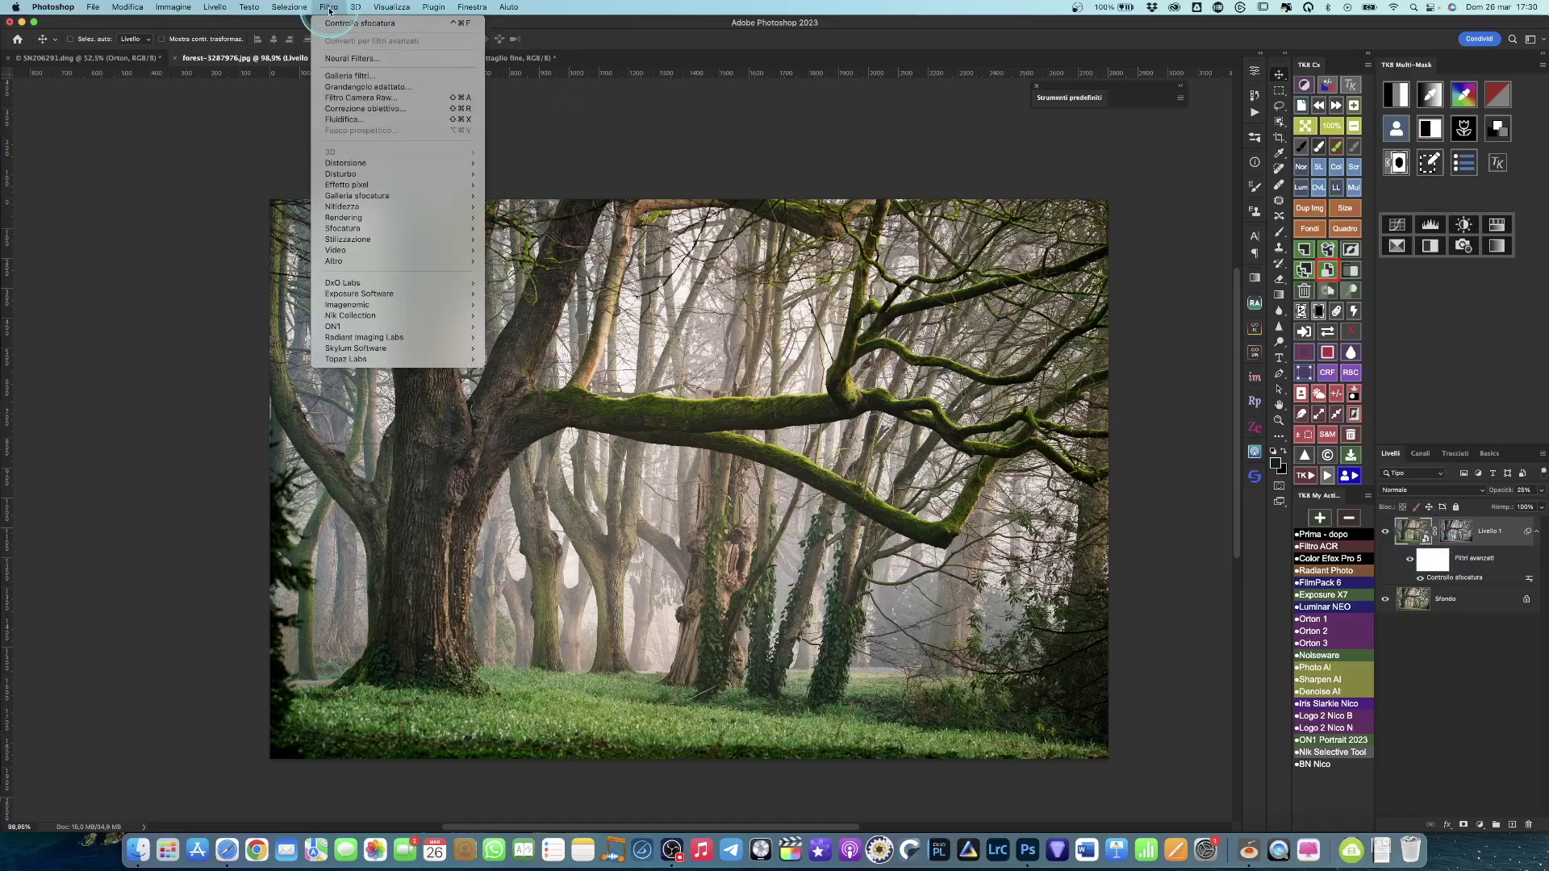
click(361, 98)
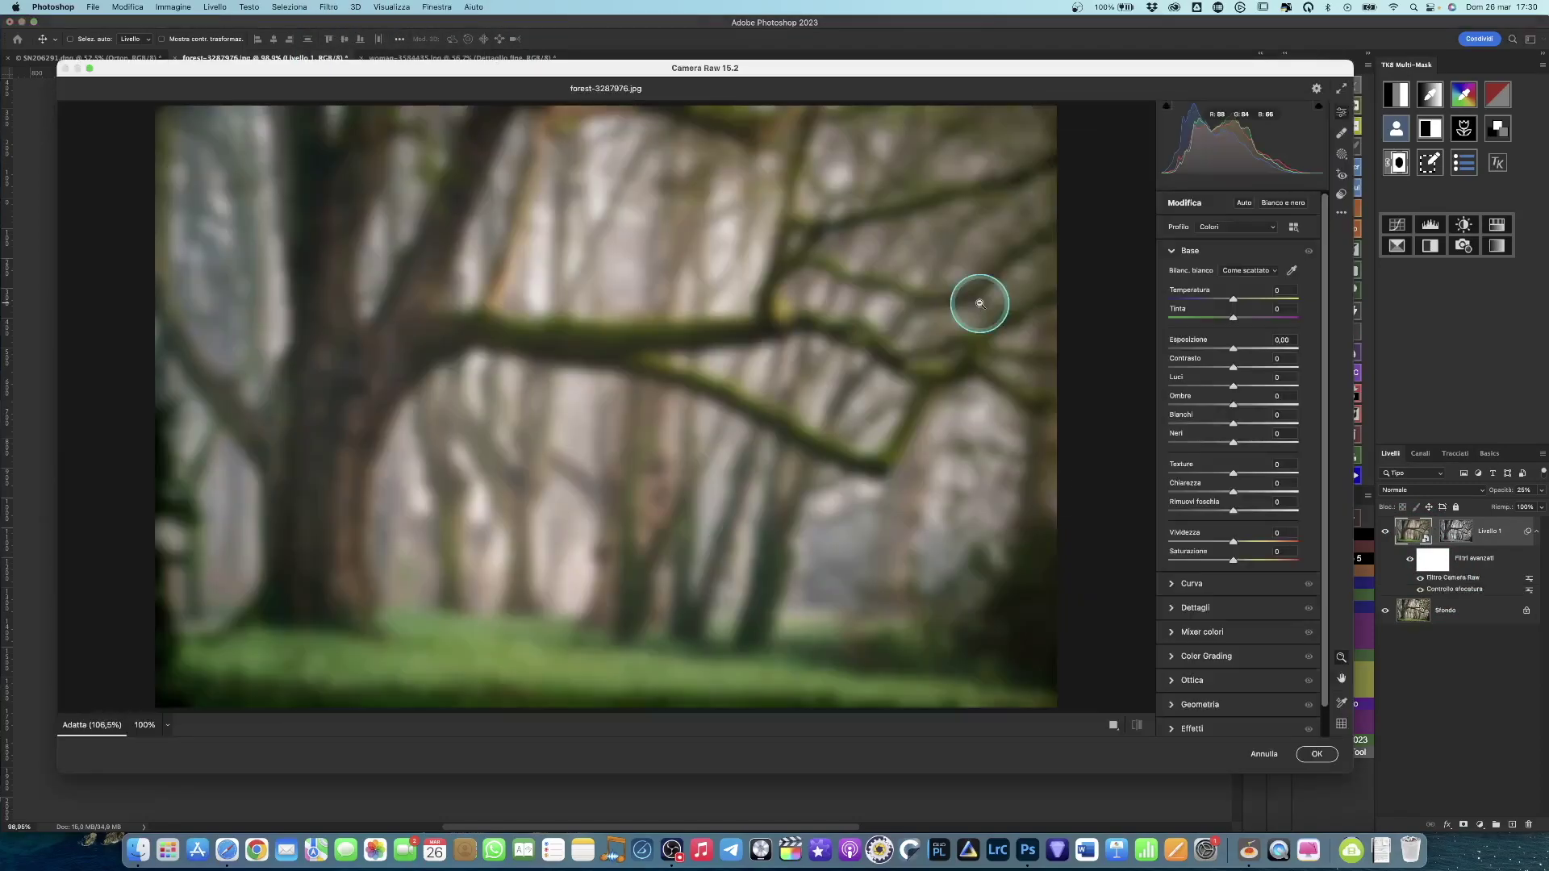
drag(1233, 348, 1234, 303)
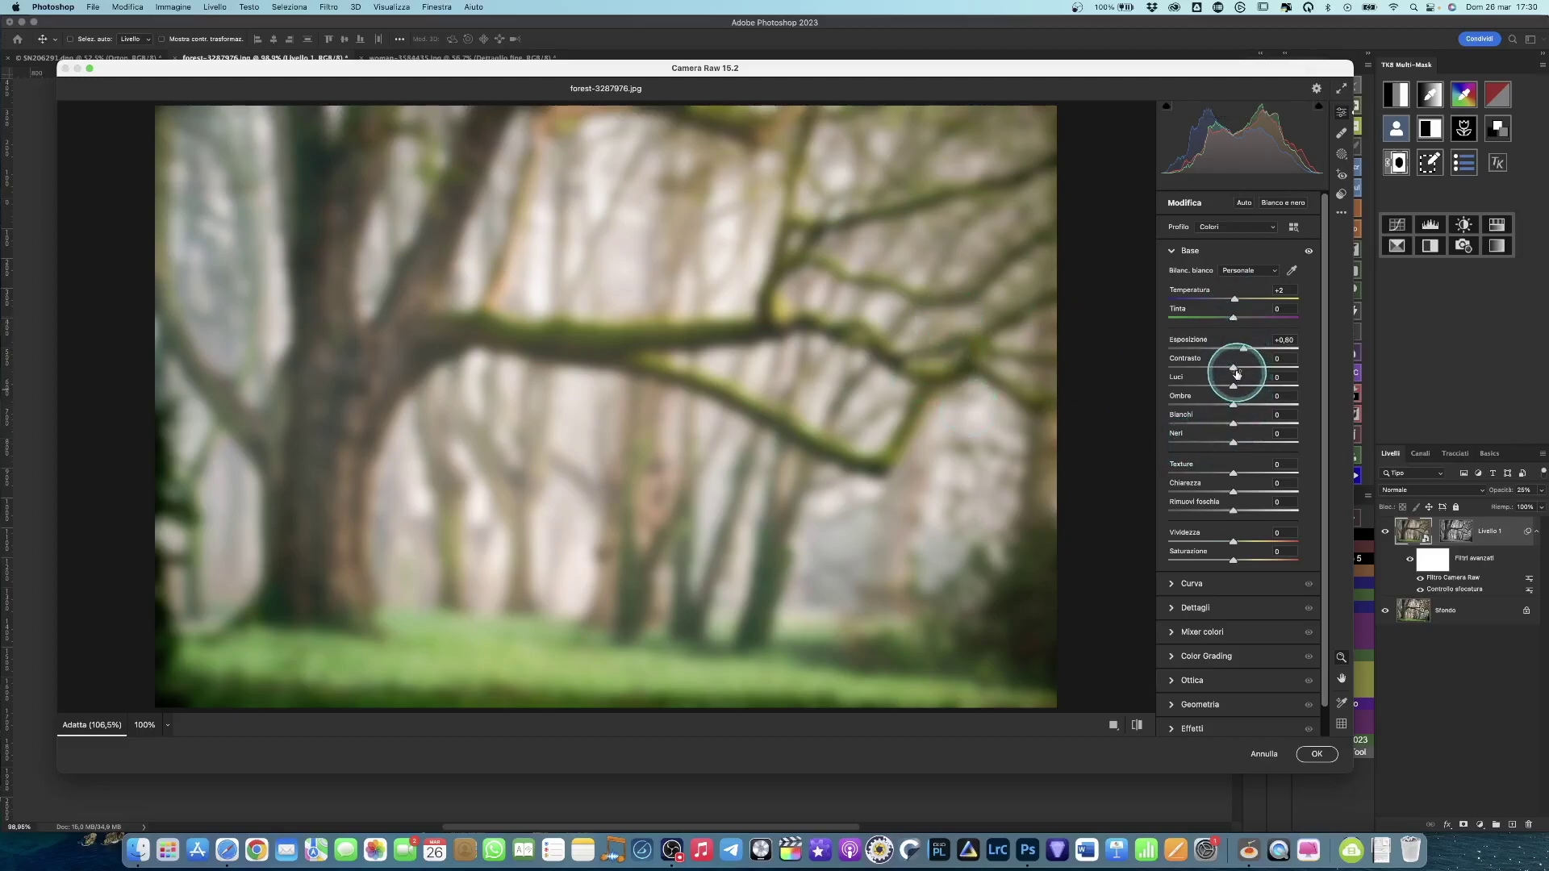
mouse_move(1234, 367)
mouse_down()
mouse_move(1299, 368)
mouse_move(1239, 388)
mouse_move(1240, 423)
mouse_up()
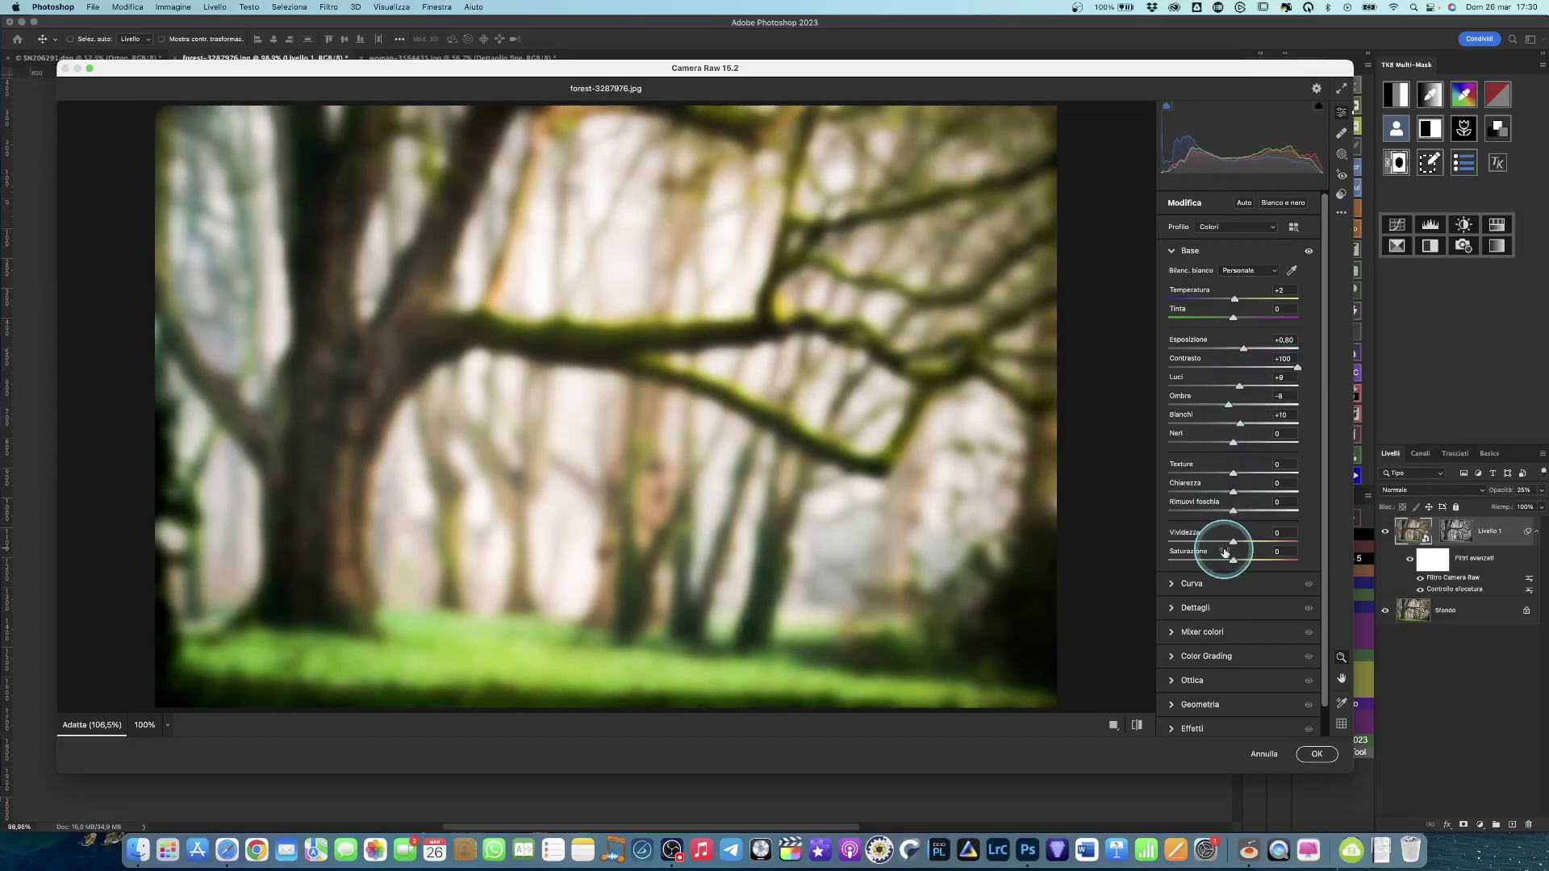
mouse_move(1232, 541)
mouse_down()
mouse_move(1253, 541)
mouse_move(1237, 560)
mouse_move(1252, 562)
mouse_up()
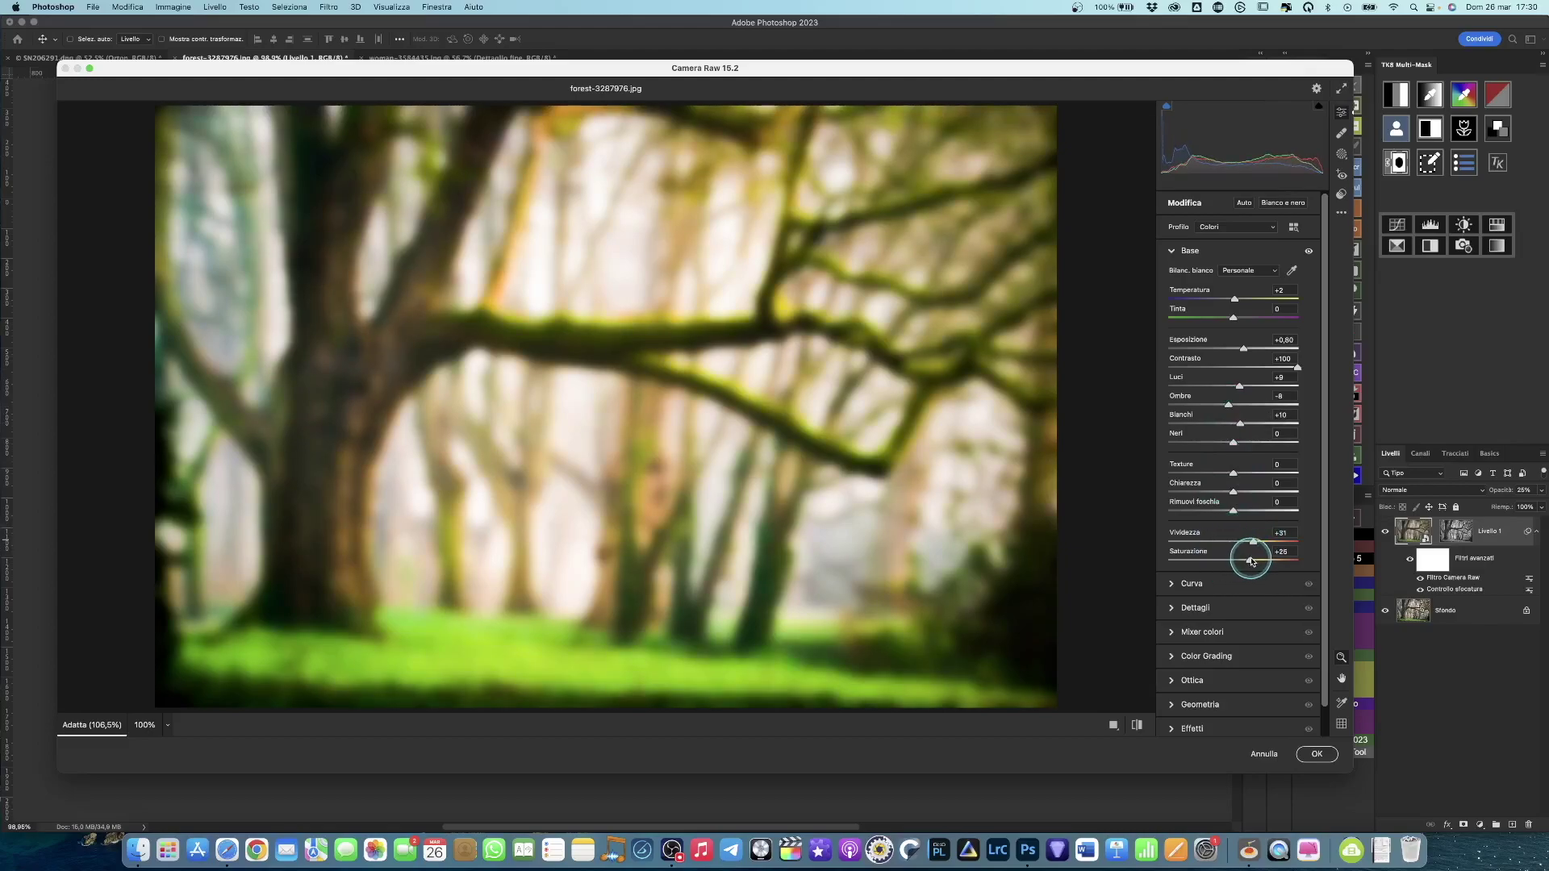
click(1317, 753)
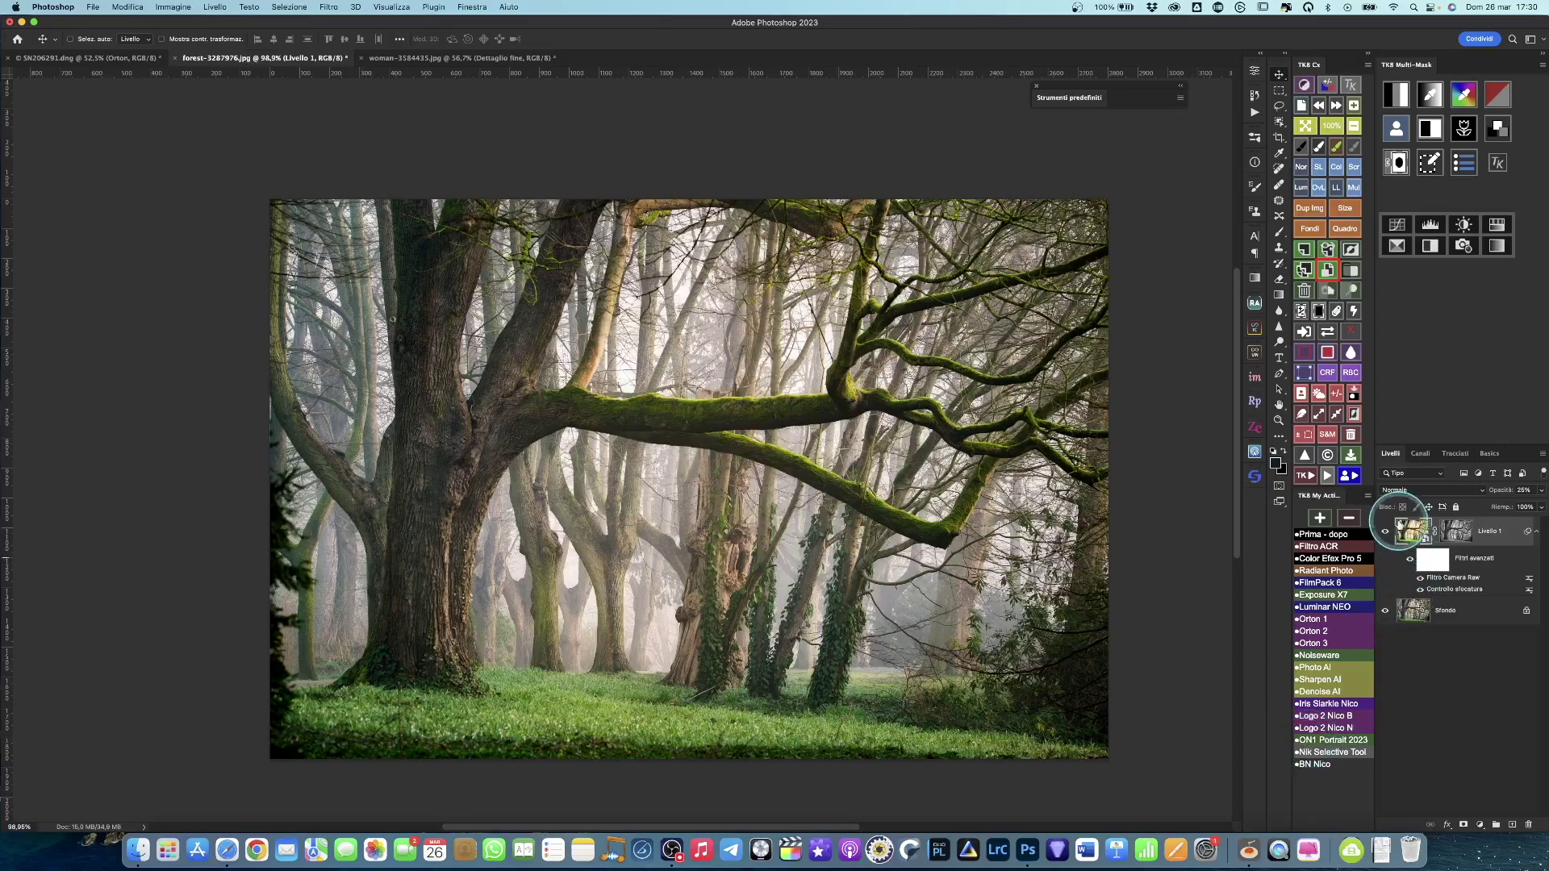
click(1385, 532)
click(1385, 532)
click(1385, 531)
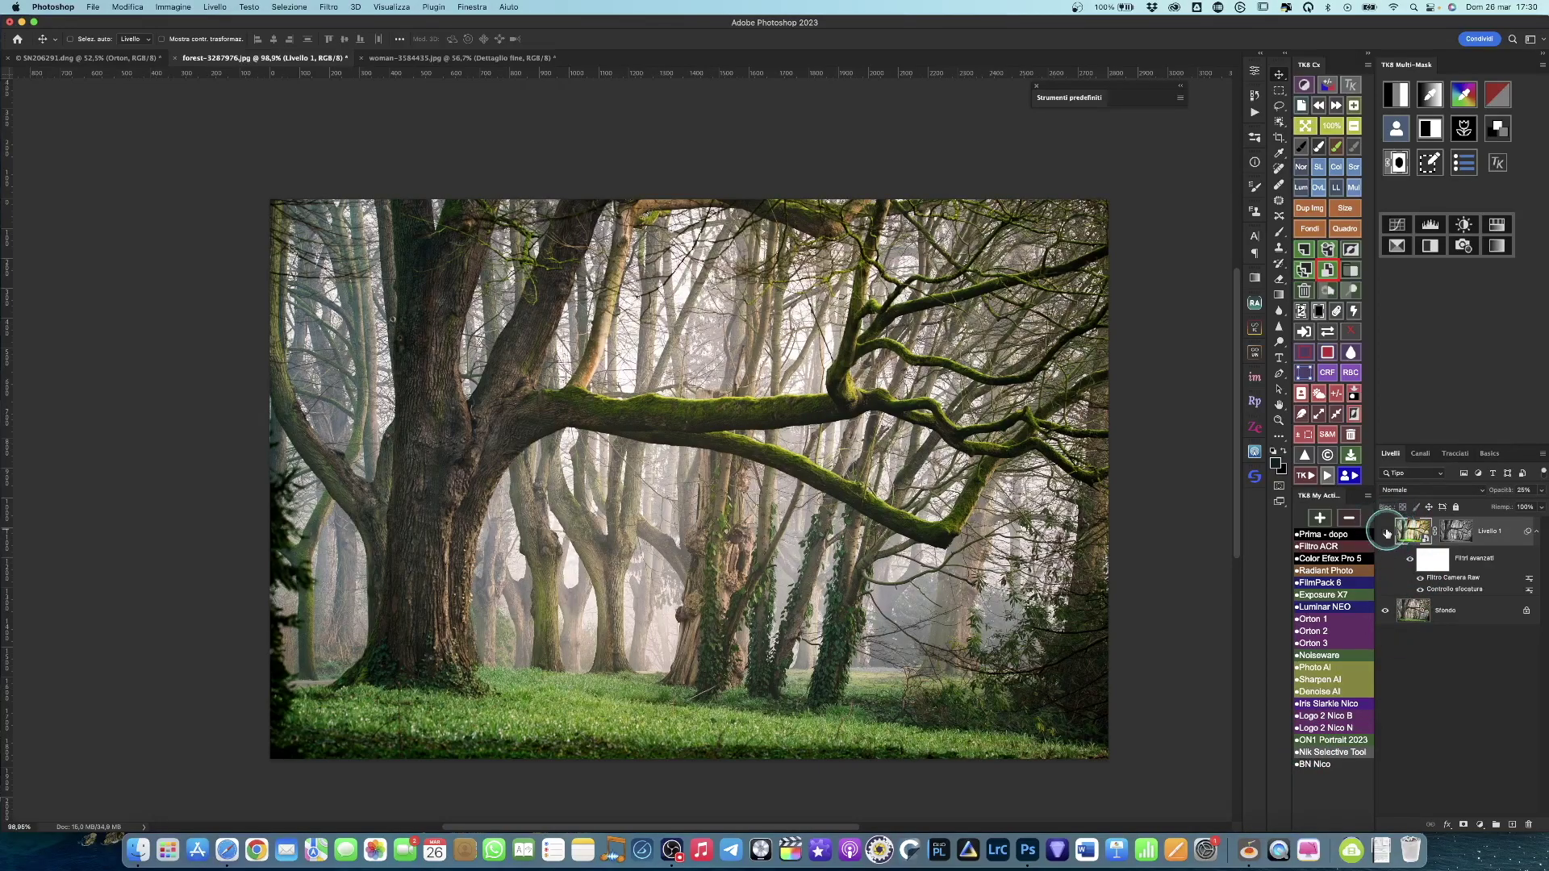